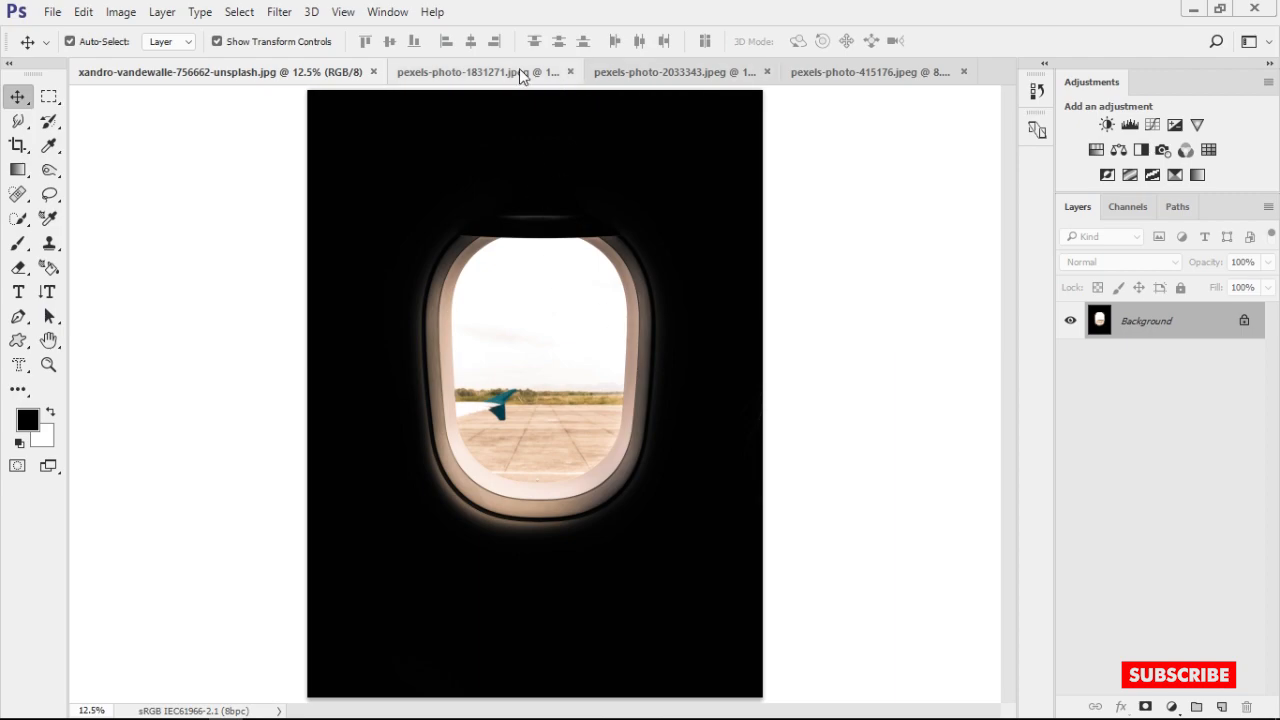
# Look through the four open stock photos and return to the airplane window image xandro-vandewalle-756662-unsplash.jpg
pyautogui.click(519, 71)
pyautogui.click(630, 72)
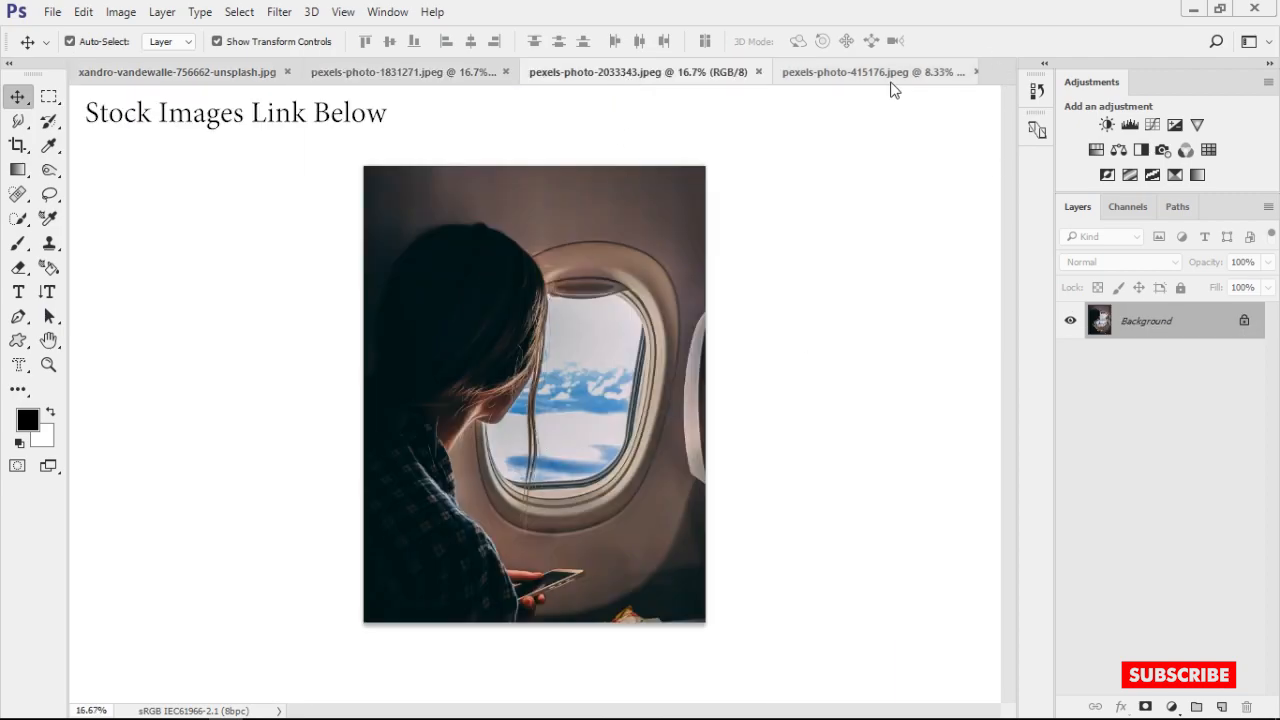
pyautogui.click(794, 76)
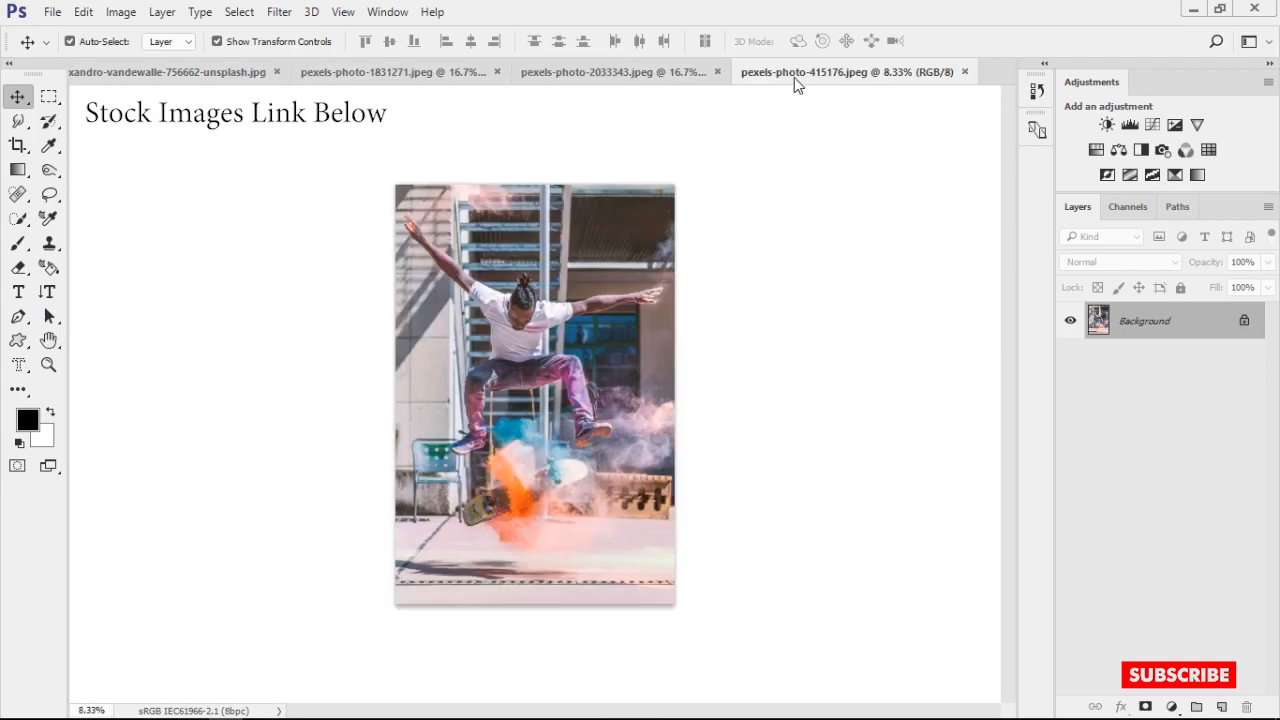
pyautogui.click(205, 70)
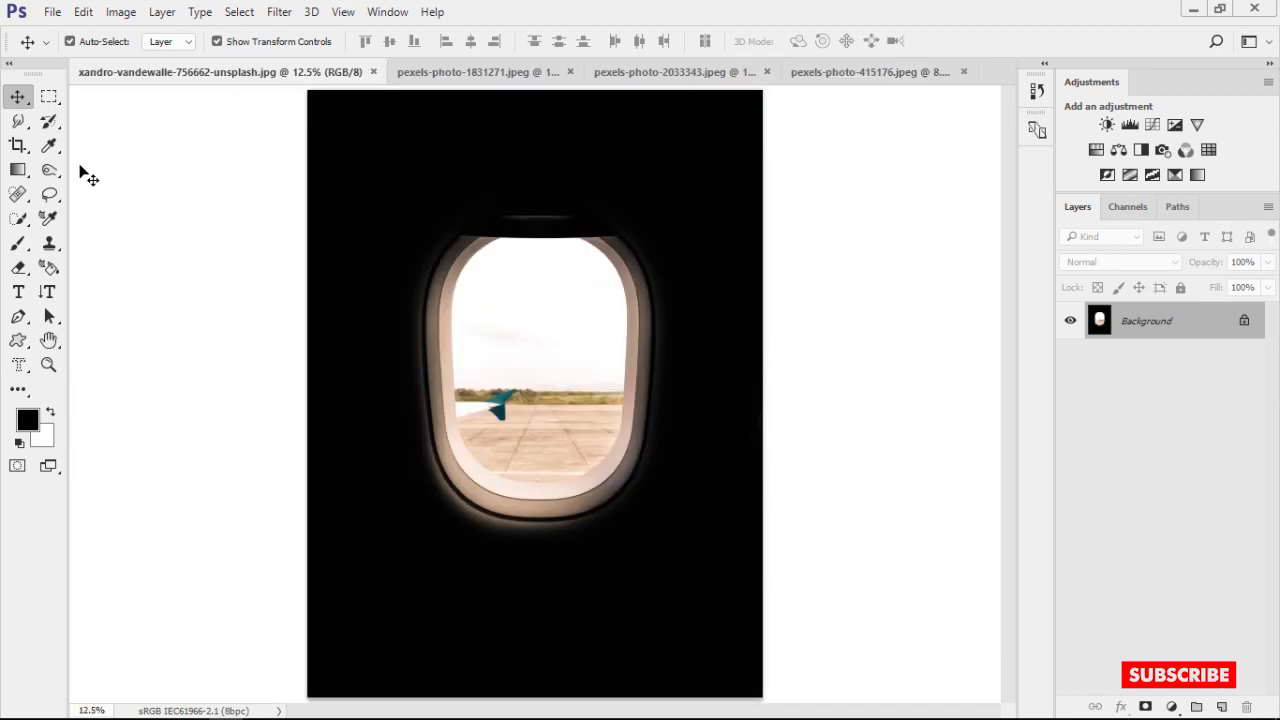
pyautogui.press('c')
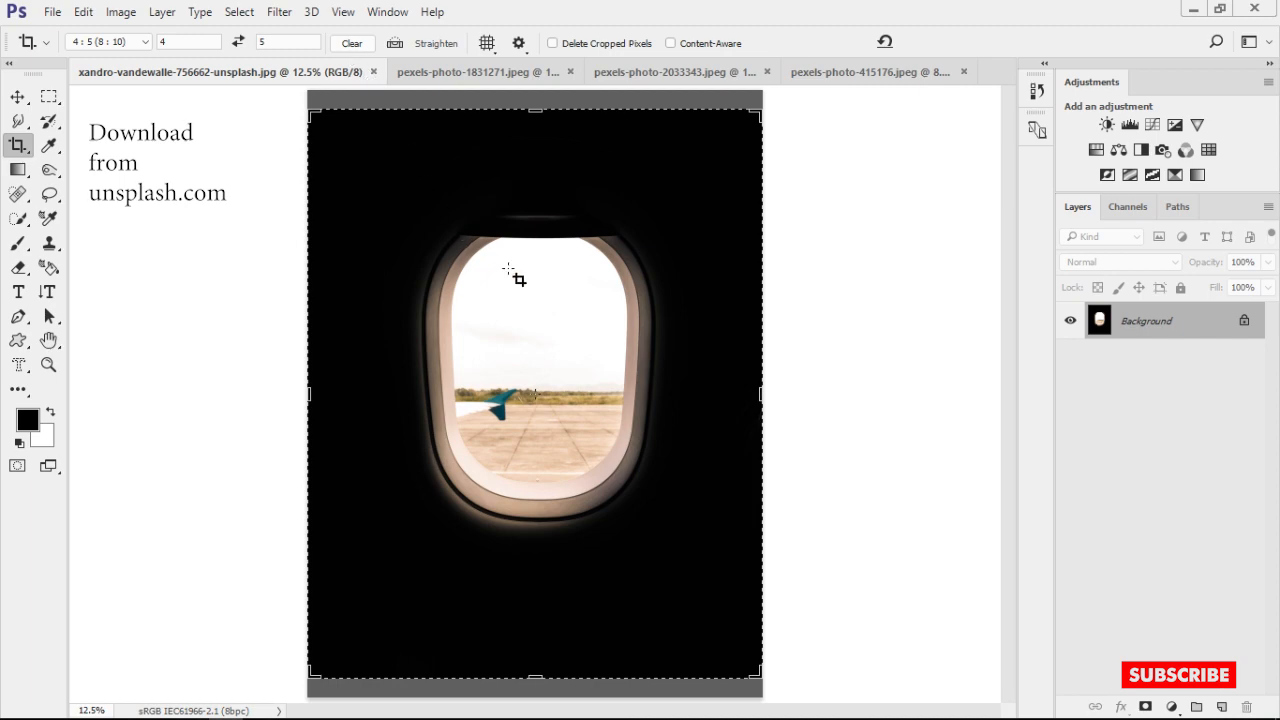
pyautogui.moveTo(767, 108); pyautogui.dragTo(703, 187)
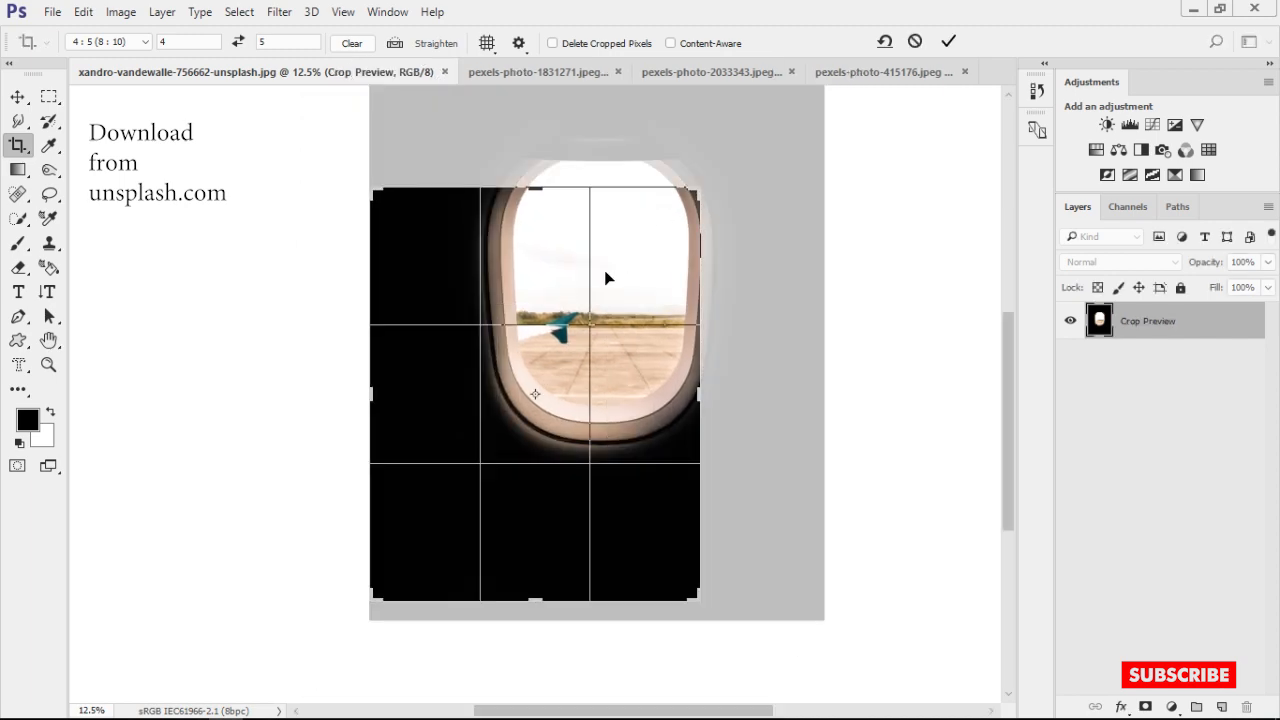
pyautogui.moveTo(608, 275); pyautogui.dragTo(559, 367)
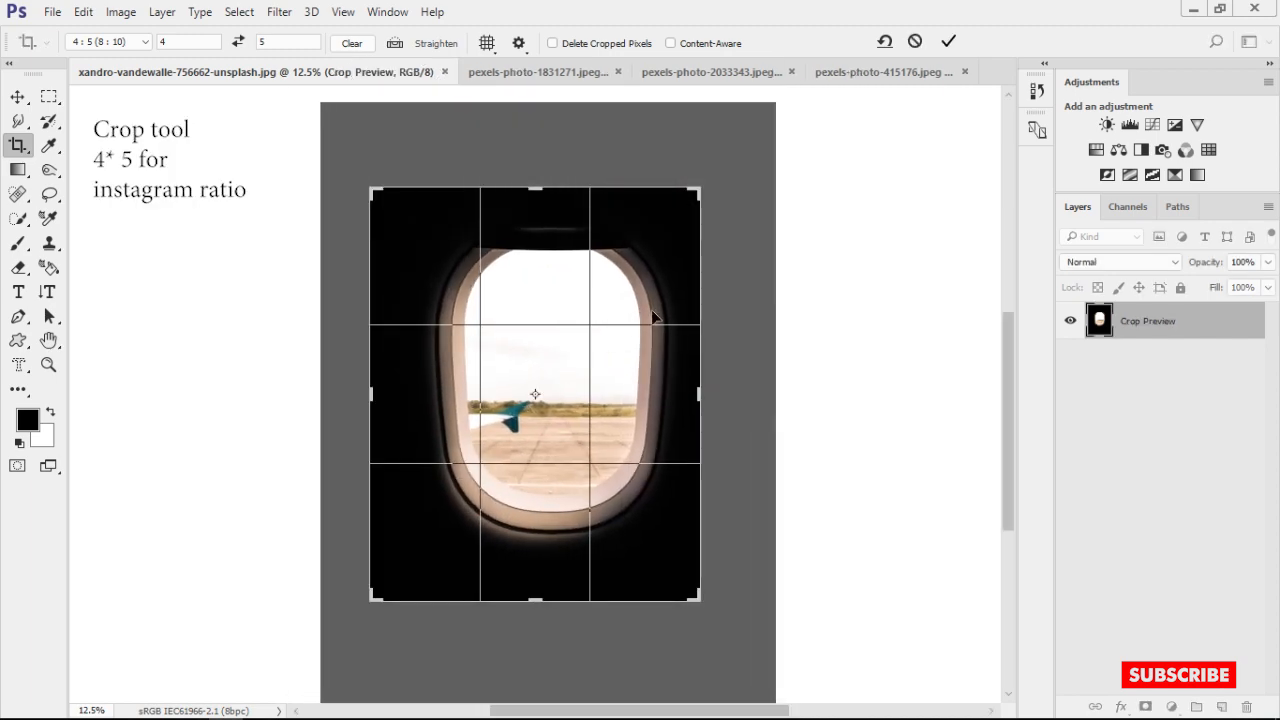
pyautogui.moveTo(700, 189); pyautogui.dragTo(662, 218)
pyautogui.moveTo(595, 317)
pyautogui.mouseDown()
pyautogui.moveTo(562, 359)
pyautogui.moveTo(590, 328)
pyautogui.mouseUp()
pyautogui.press('Escape')
# Crop the window photo to a 4:5 ratio, framing the airplane window closely and centring it in the crop area
pyautogui.moveTo(760, 112); pyautogui.dragTo(697, 191)
pyautogui.moveTo(620, 270); pyautogui.dragTo(545, 334)
pyautogui.moveTo(697, 191); pyautogui.dragTo(649, 251)
pyautogui.moveTo(549, 358); pyautogui.dragTo(513, 433)
pyautogui.moveTo(649, 251); pyautogui.dragTo(671, 226)
pyautogui.moveTo(619, 310); pyautogui.dragTo(641, 312)
pyautogui.press('Return')
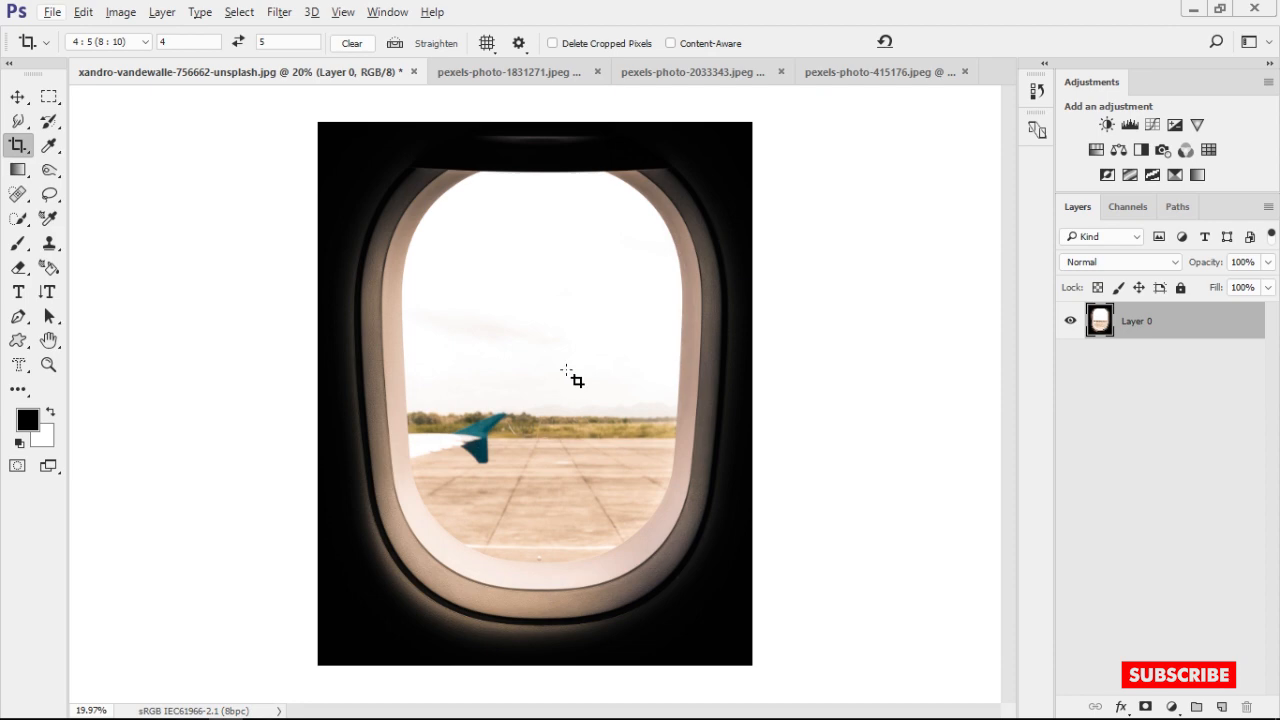
# Duplicate the cropped Layer 0 and rename the copy "for bakup"
pyautogui.hotkey('ctrl', 'j')
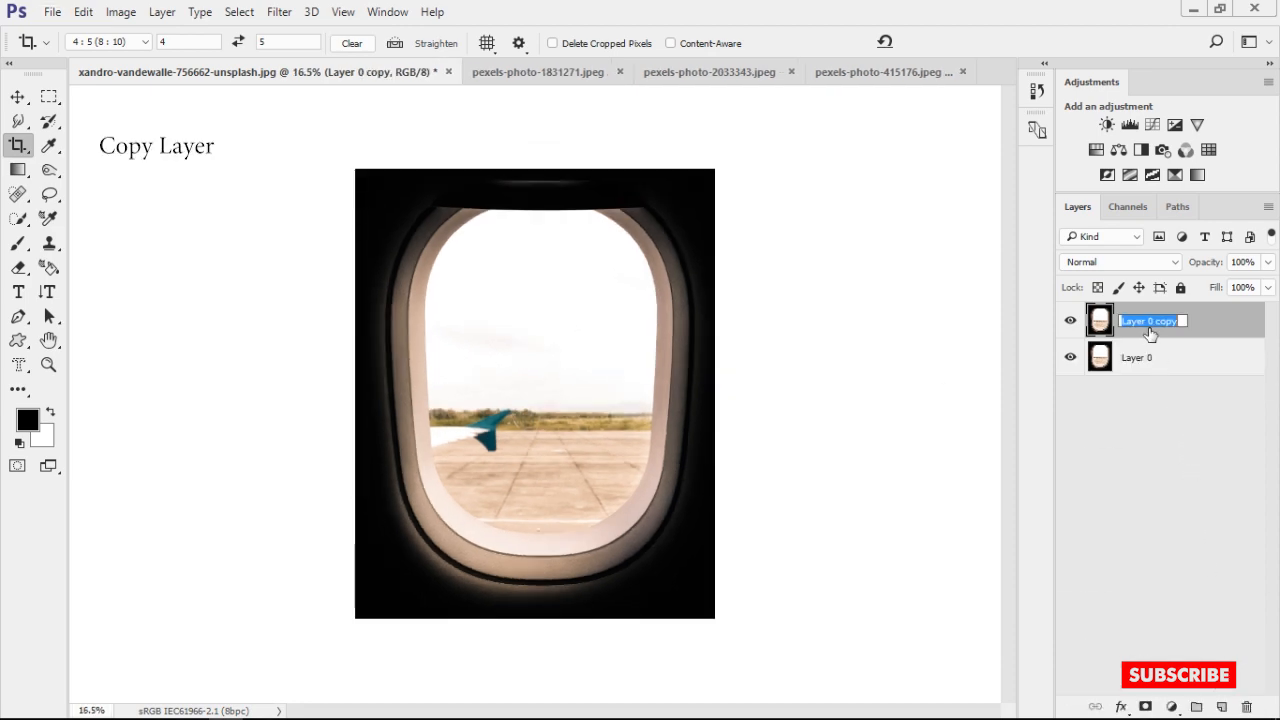
pyautogui.press('Return')
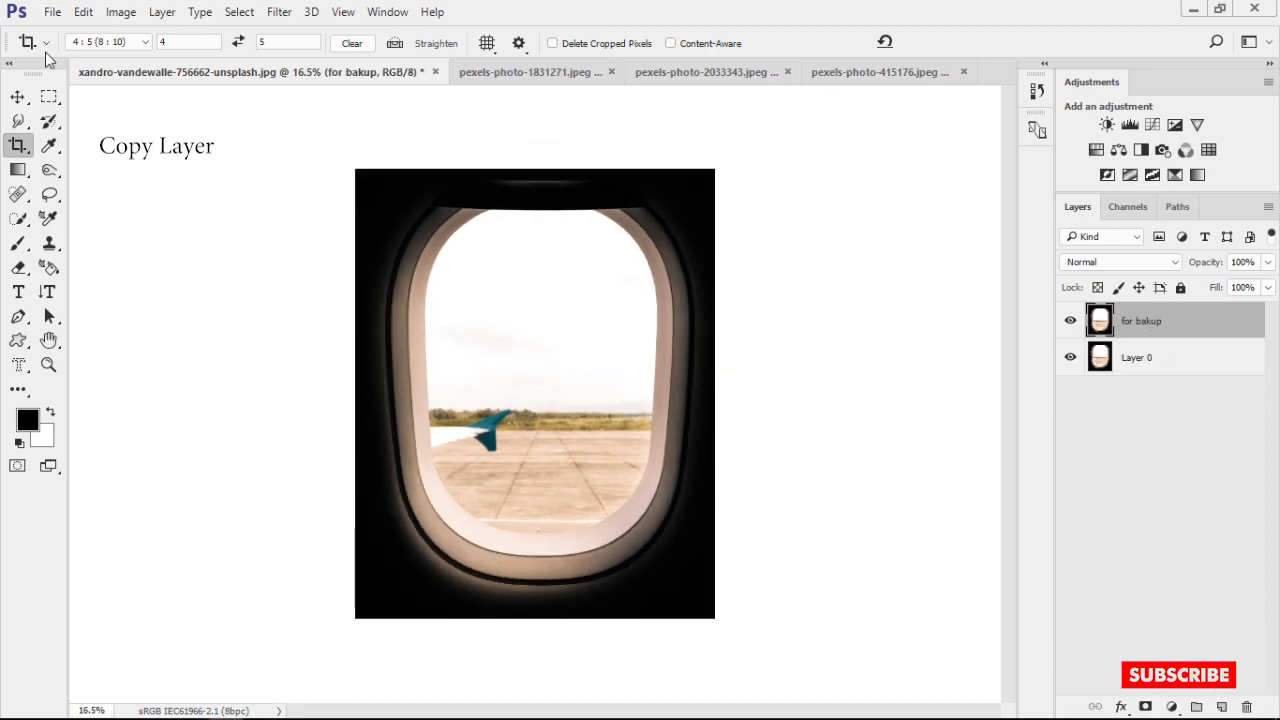
pyautogui.press('v')
pyautogui.scroll(2, 500, 294)
pyautogui.scroll(-2, 560, 333)
# Compare the red, green and blue channels of the window image, restore the RGB composite and return to the "for bakup" layer
pyautogui.click(1115, 206)
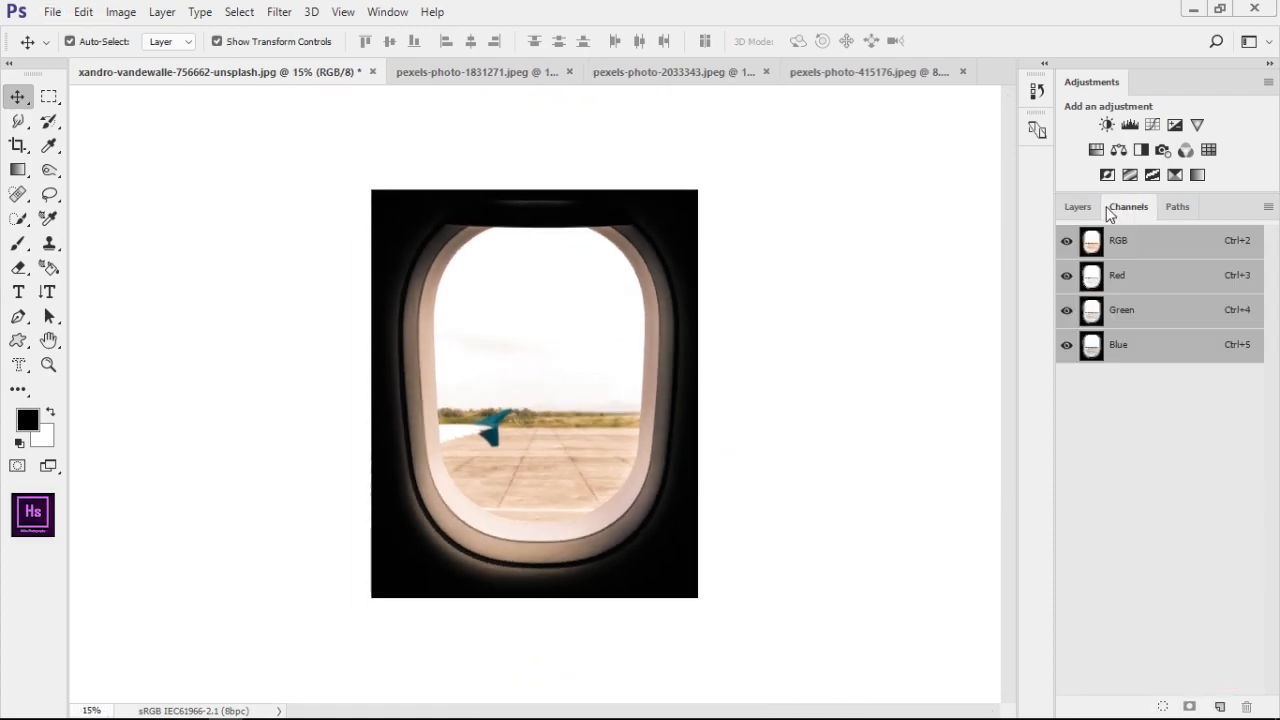
pyautogui.click(1120, 344)
pyautogui.click(1125, 305)
pyautogui.click(1126, 287)
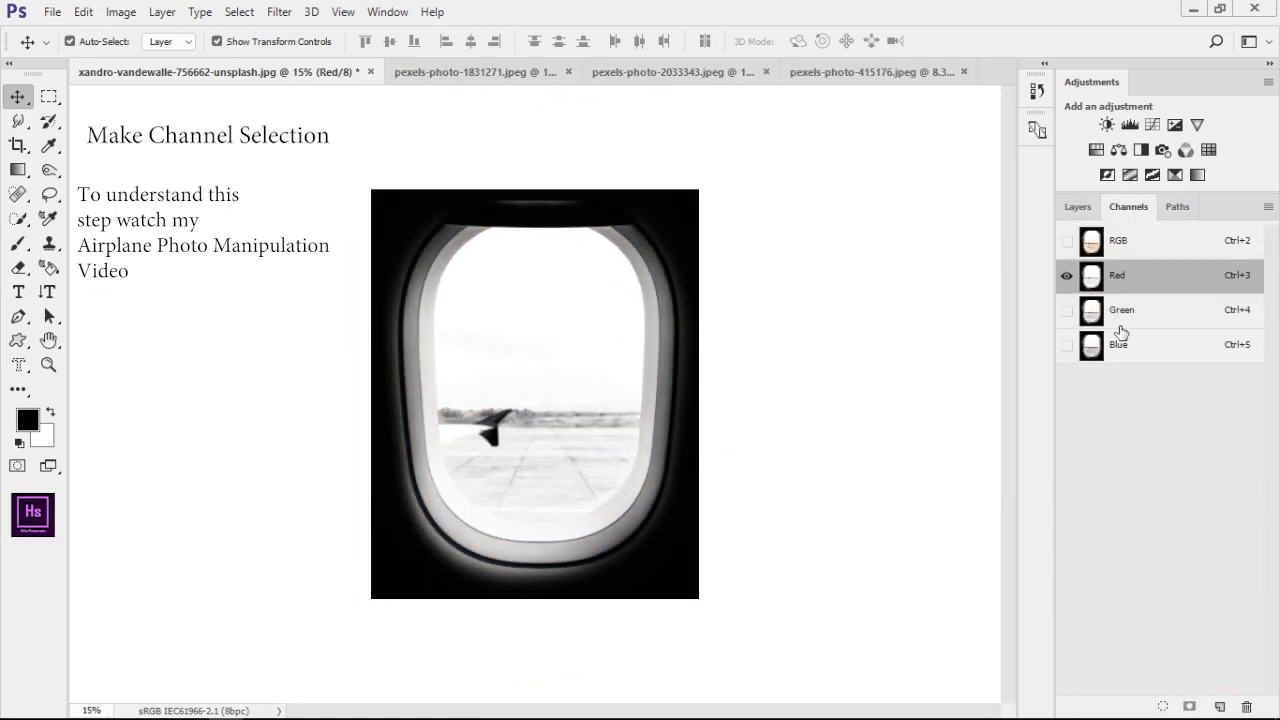
pyautogui.click(1120, 341)
pyautogui.click(1070, 245)
pyautogui.click(1078, 207)
pyautogui.click(1130, 318)
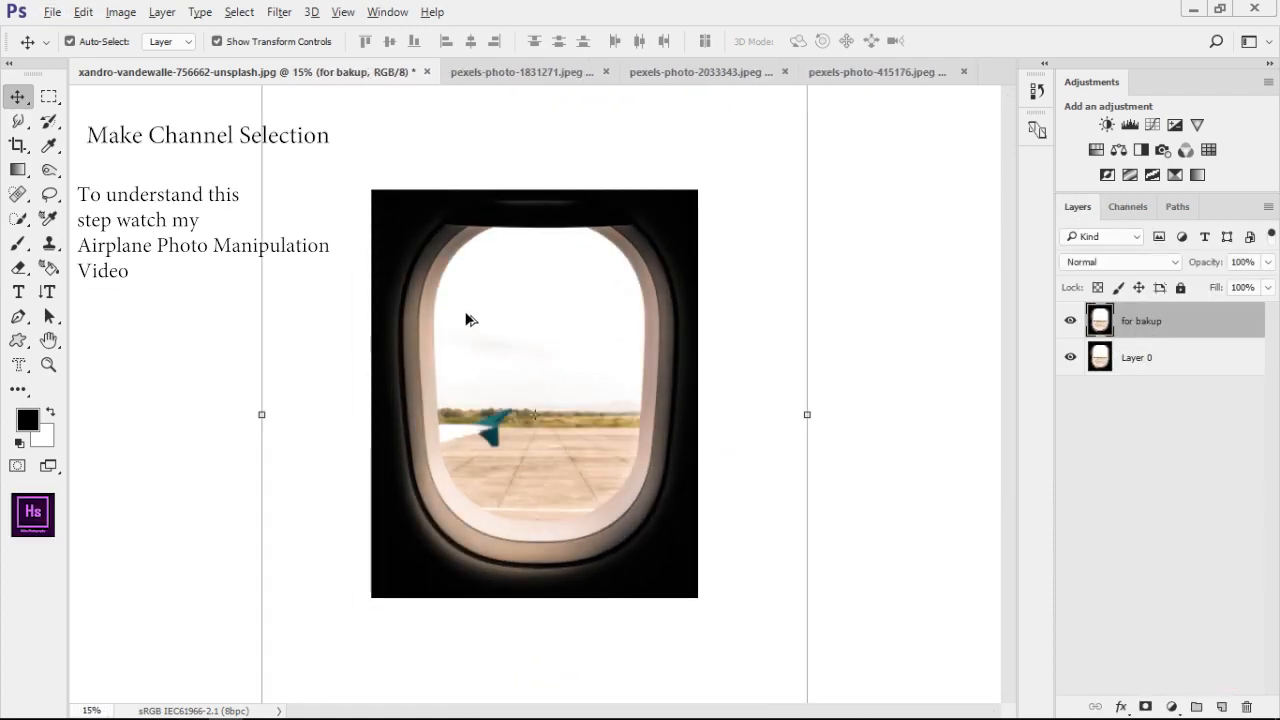
# Select the window opening on the "for bakup" layer with Quick Selection, subtracting the surrounding frame from the selection
pyautogui.scroll(1, 471, 318)
pyautogui.click(20, 218)
pyautogui.moveTo(500, 304)
pyautogui.mouseDown()
pyautogui.moveTo(551, 437)
pyautogui.moveTo(468, 448)
pyautogui.moveTo(540, 483)
pyautogui.mouseUp()
pyautogui.scroll(4, 552, 438)
pyautogui.moveTo(451, 370); pyautogui.dragTo(444, 445)
pyautogui.moveTo(348, 188); pyautogui.dragTo(310, 274)
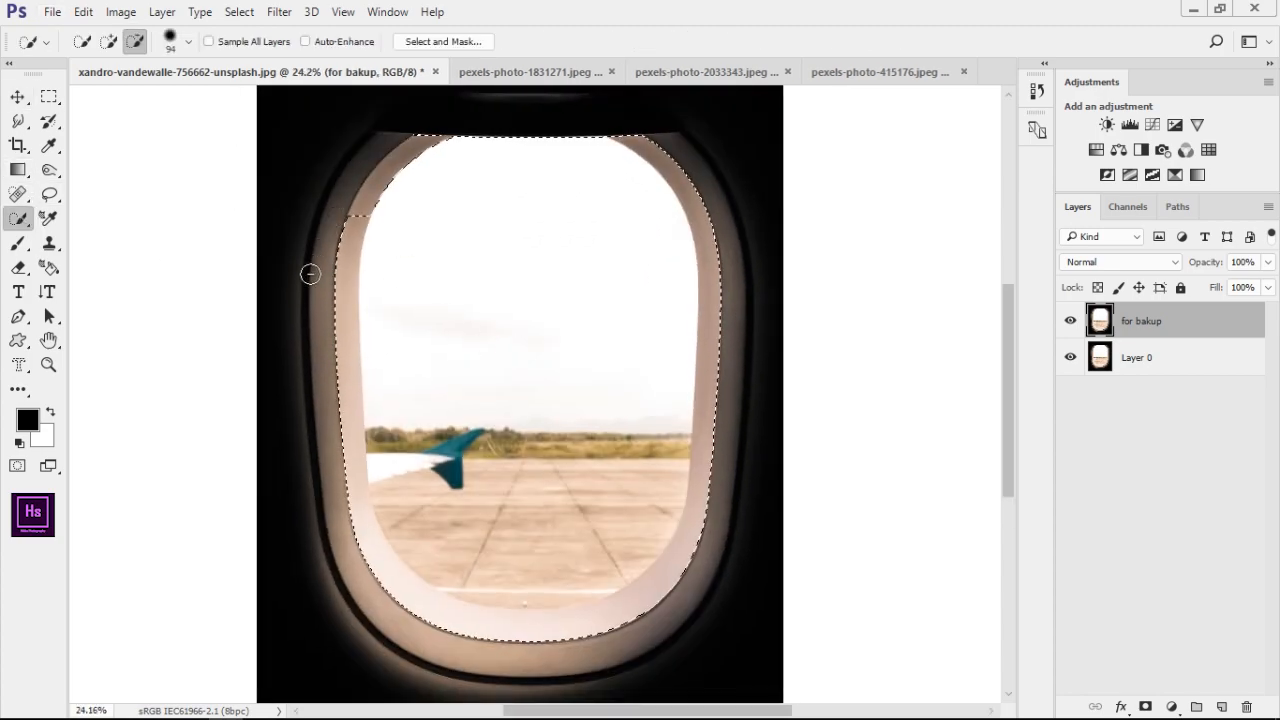
pyautogui.moveTo(370, 544)
pyautogui.mouseDown()
pyautogui.moveTo(502, 639)
pyautogui.moveTo(604, 634)
pyautogui.moveTo(680, 546)
pyautogui.moveTo(707, 406)
pyautogui.moveTo(708, 257)
pyautogui.moveTo(690, 190)
pyautogui.mouseUp()
# Extend the selection with a size 49 brush over the strip of ground at the lower edge of the window opening
pyautogui.scroll(2, 564, 572)
pyautogui.scroll(4, 566, 574)
pyautogui.moveTo(490, 620); pyautogui.dragTo(514, 489)
pyautogui.scroll(7, 516, 489)
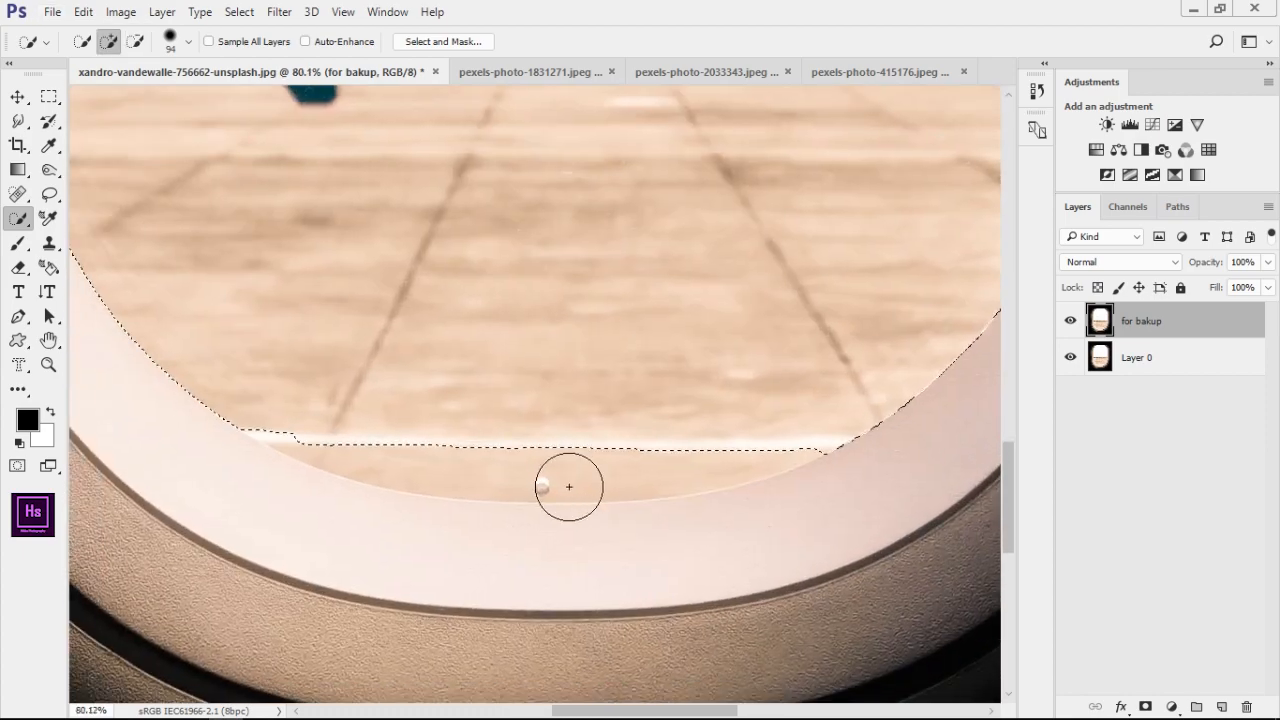
pyautogui.keyDown('alt'); pyautogui.rightClick(411, 460); pyautogui.keyUp('alt')
pyautogui.moveTo(395, 453); pyautogui.dragTo(666, 450)
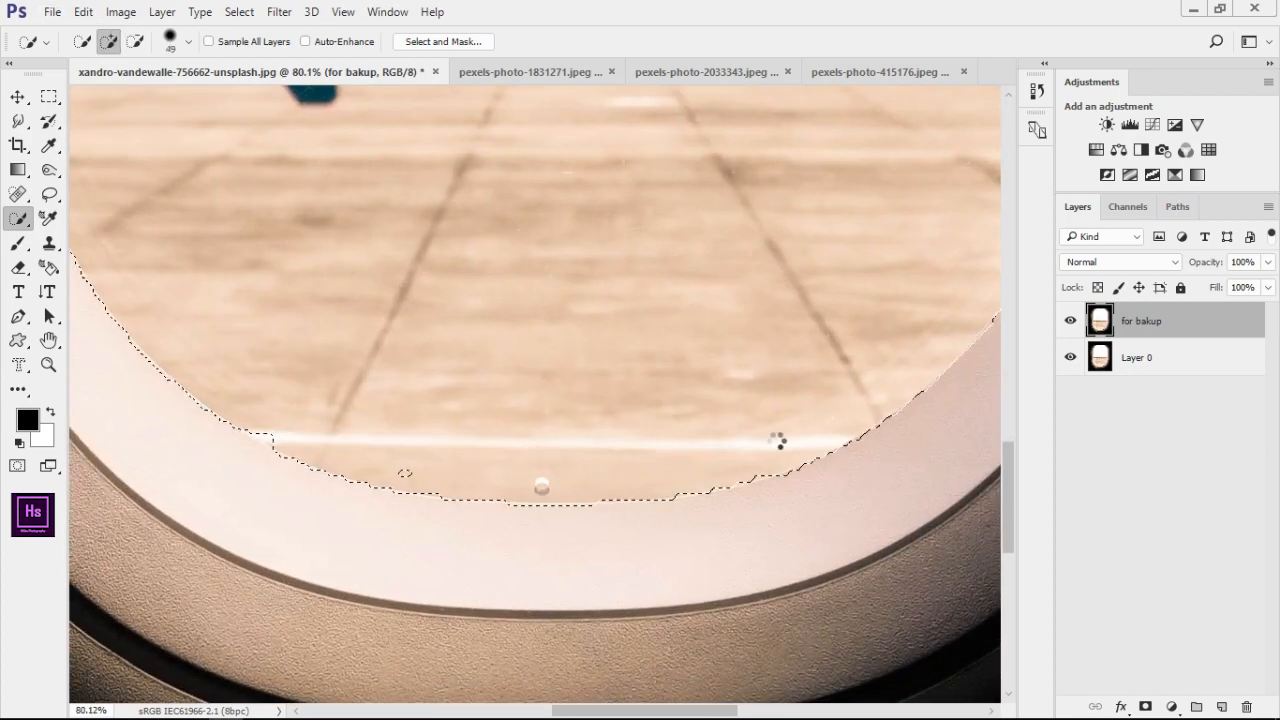
pyautogui.moveTo(778, 440)
pyautogui.mouseDown()
pyautogui.moveTo(517, 511)
pyautogui.moveTo(327, 483)
pyautogui.mouseUp()
pyautogui.keyDown('alt'); pyautogui.moveTo(404, 457); pyautogui.dragTo(346, 446); pyautogui.keyUp('alt')
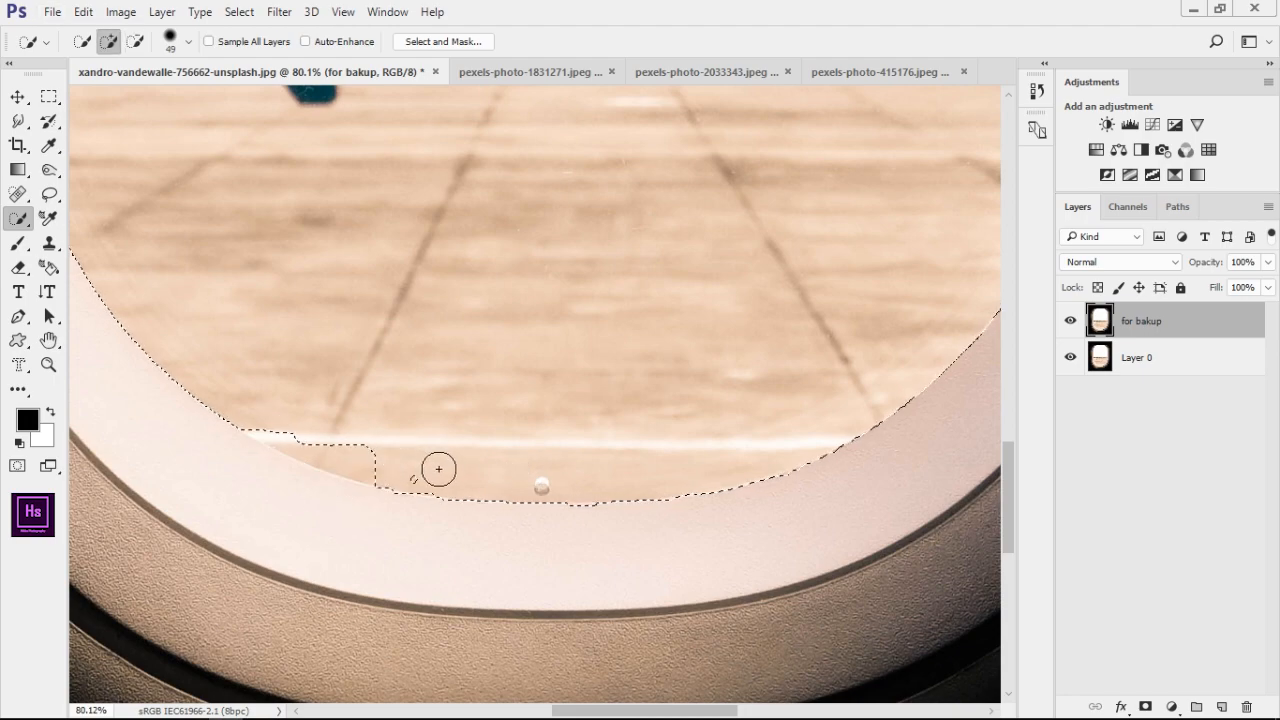
pyautogui.moveTo(437, 469)
pyautogui.mouseDown()
pyautogui.moveTo(274, 420)
pyautogui.moveTo(298, 425)
pyautogui.mouseUp()
pyautogui.scroll(-6, 471, 491)
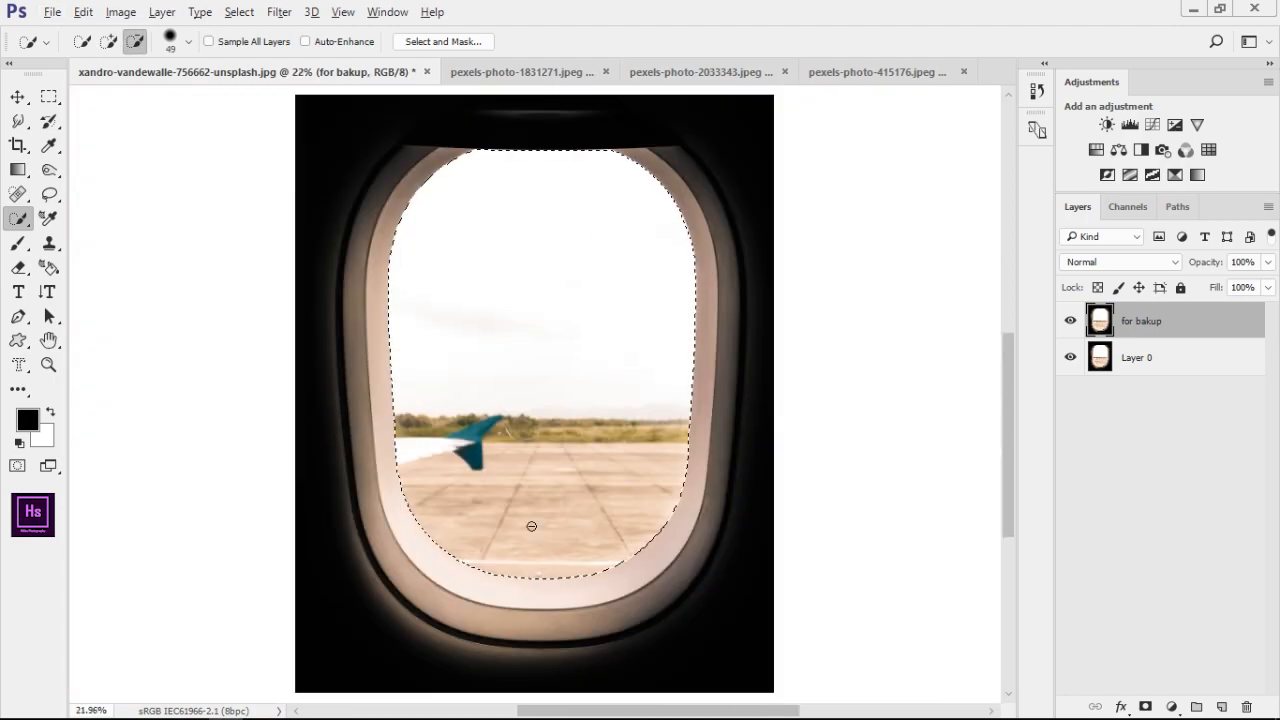
# Add a layer mask to "for bakup" from the selection, hide Layer 0, and invert the mask to cut out the window opening
pyautogui.click(1145, 706)
pyautogui.click(1070, 357)
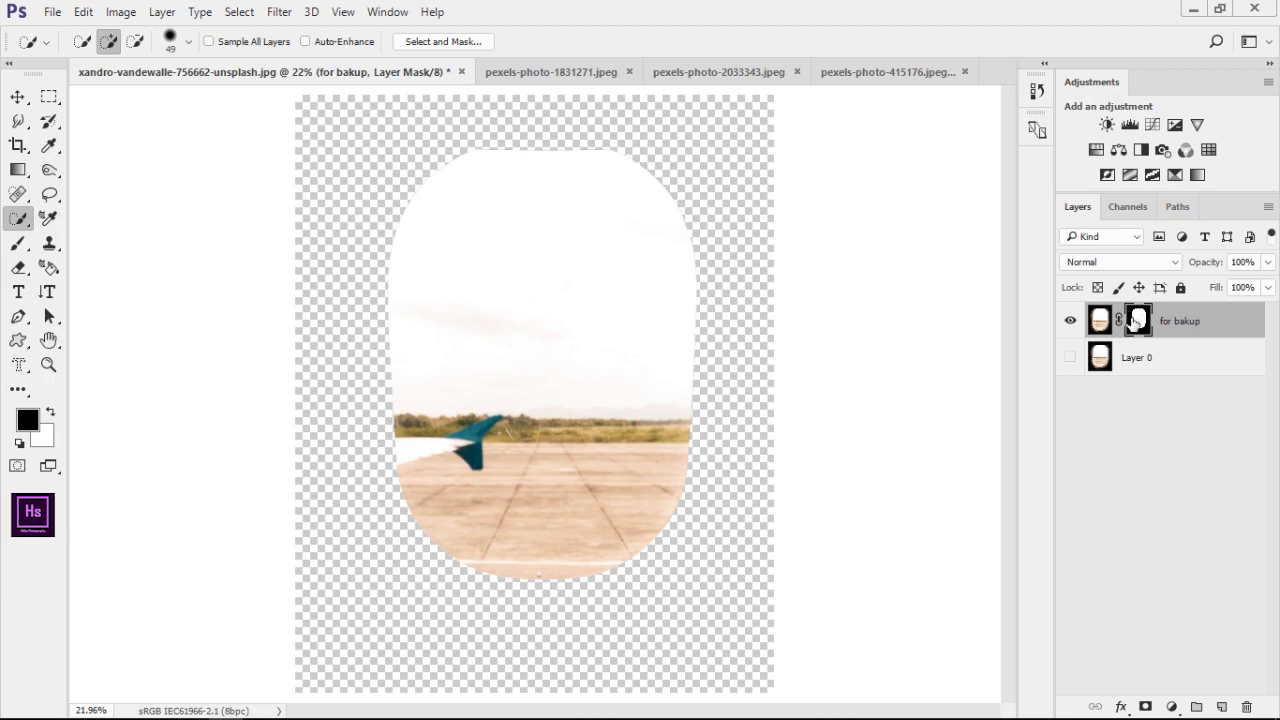
pyautogui.hotkey('ctrl', 'i')
pyautogui.scroll(-1, 648, 305)
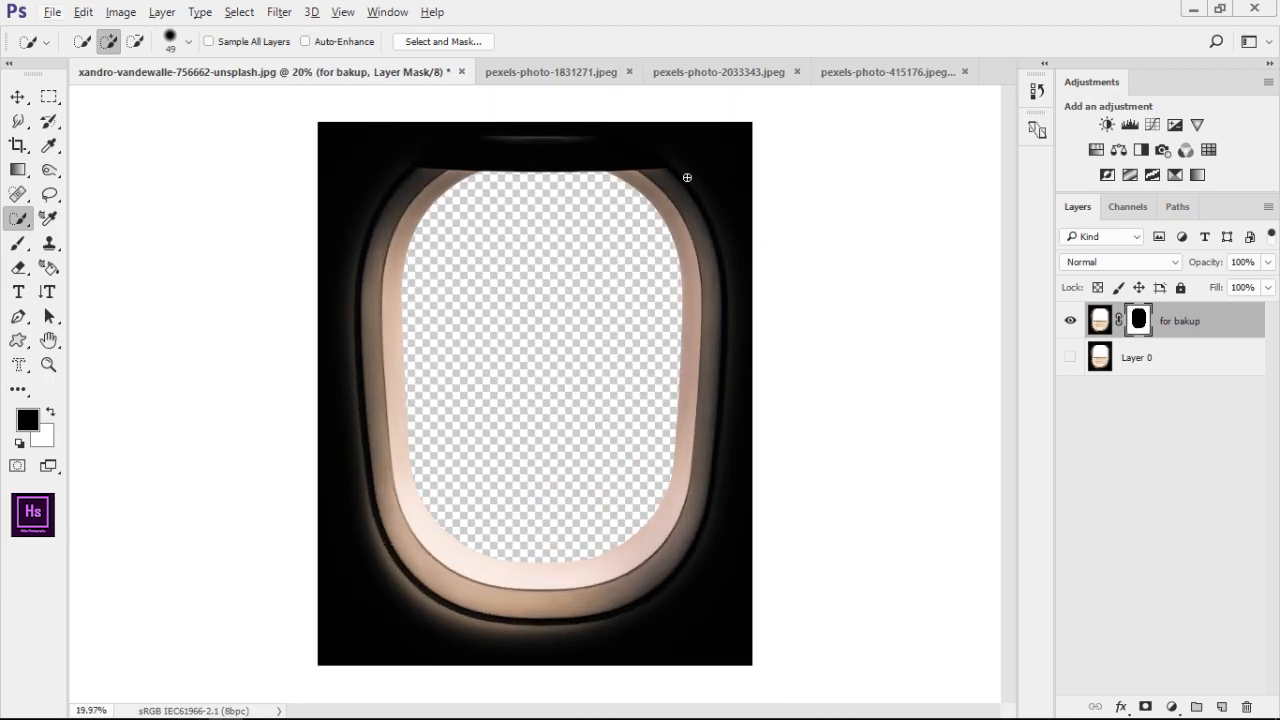
# Go to the girl photo pexels-photo-2033343.jpeg and duplicate its Background layer
pyautogui.click(586, 73)
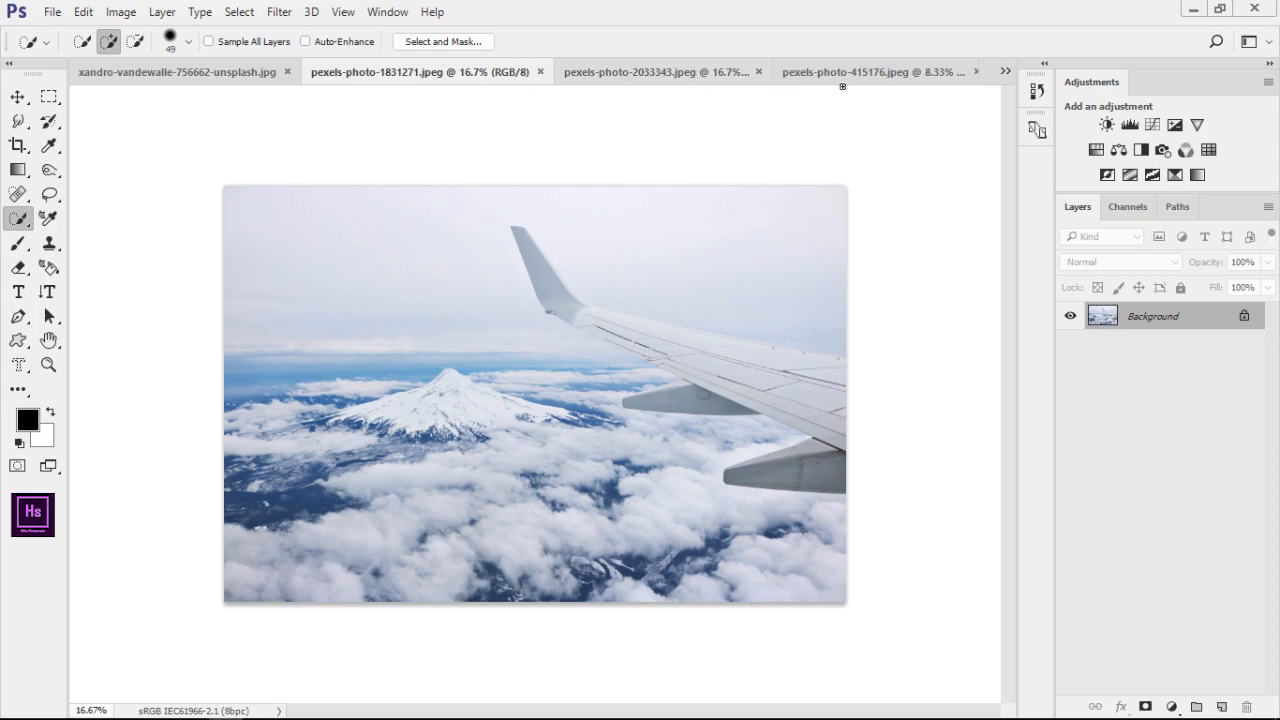
pyautogui.click(636, 66)
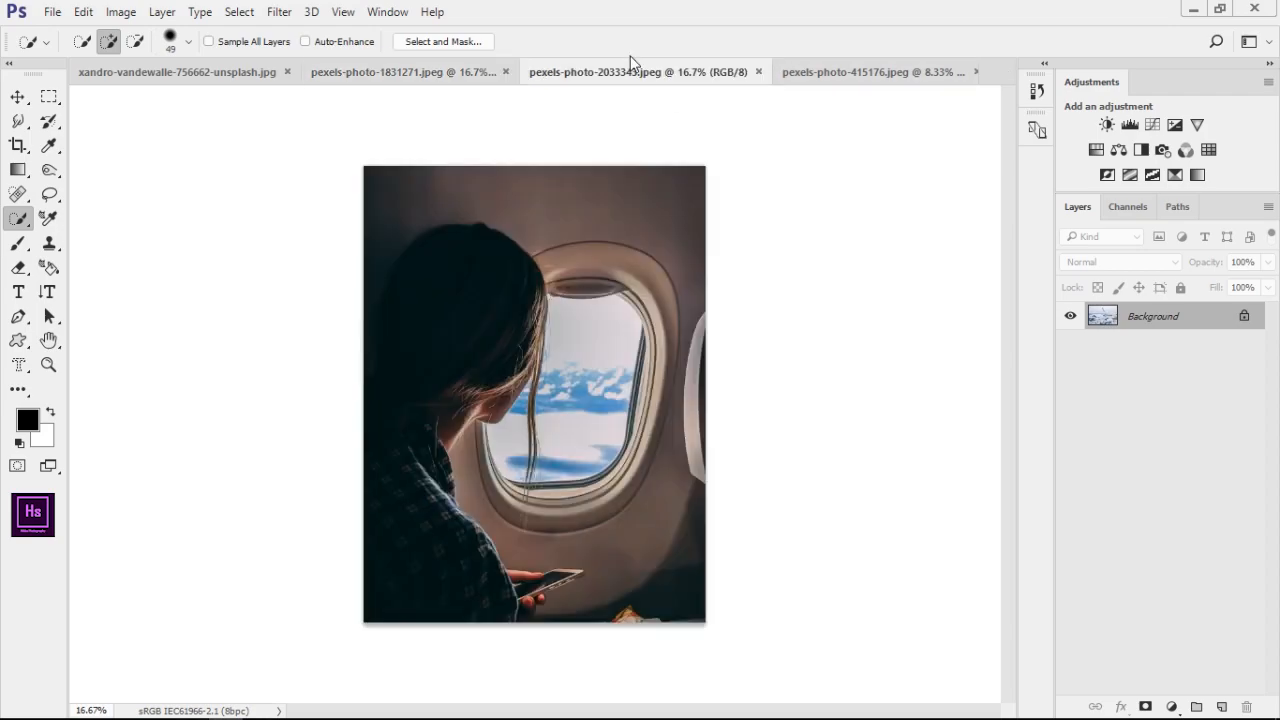
pyautogui.click(16, 97)
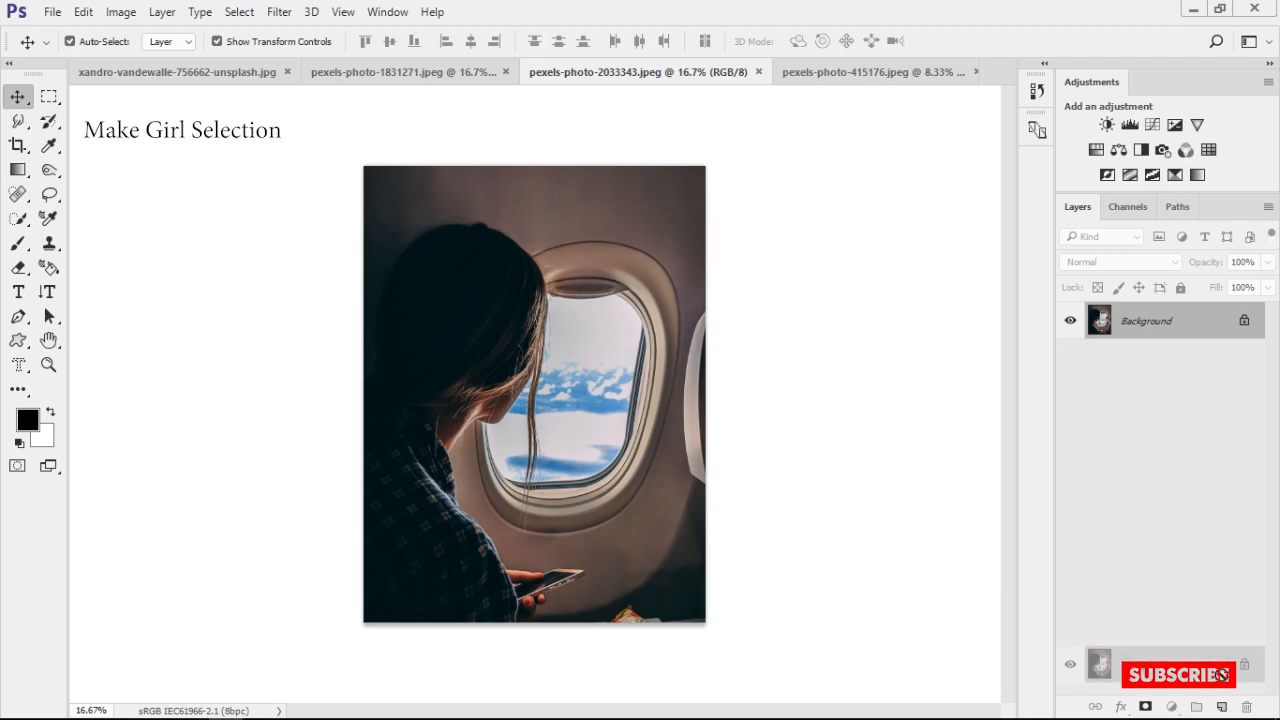
pyautogui.hotkey('ctrl', 'j')
pyautogui.scroll(1, 590, 390)
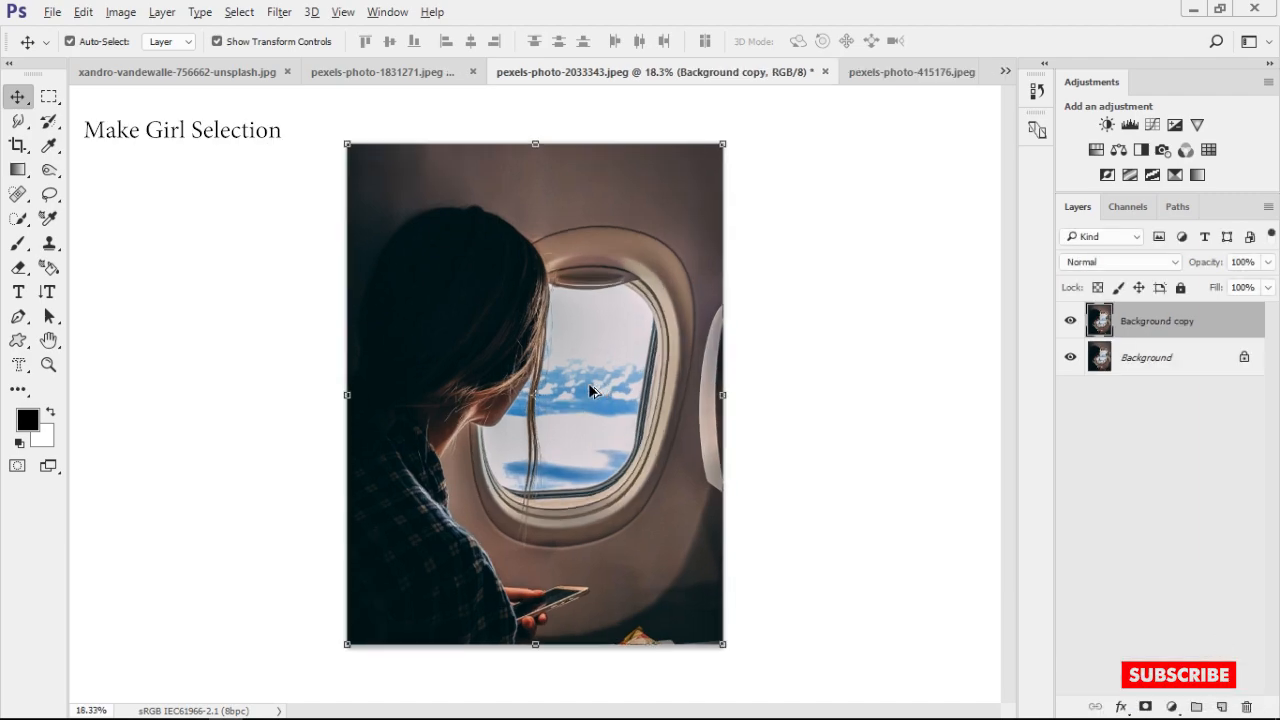
# Select the girl with Quick Selection, including her face and hanging hair strand, and subtract the dark wall behind her head
pyautogui.click(19, 219)
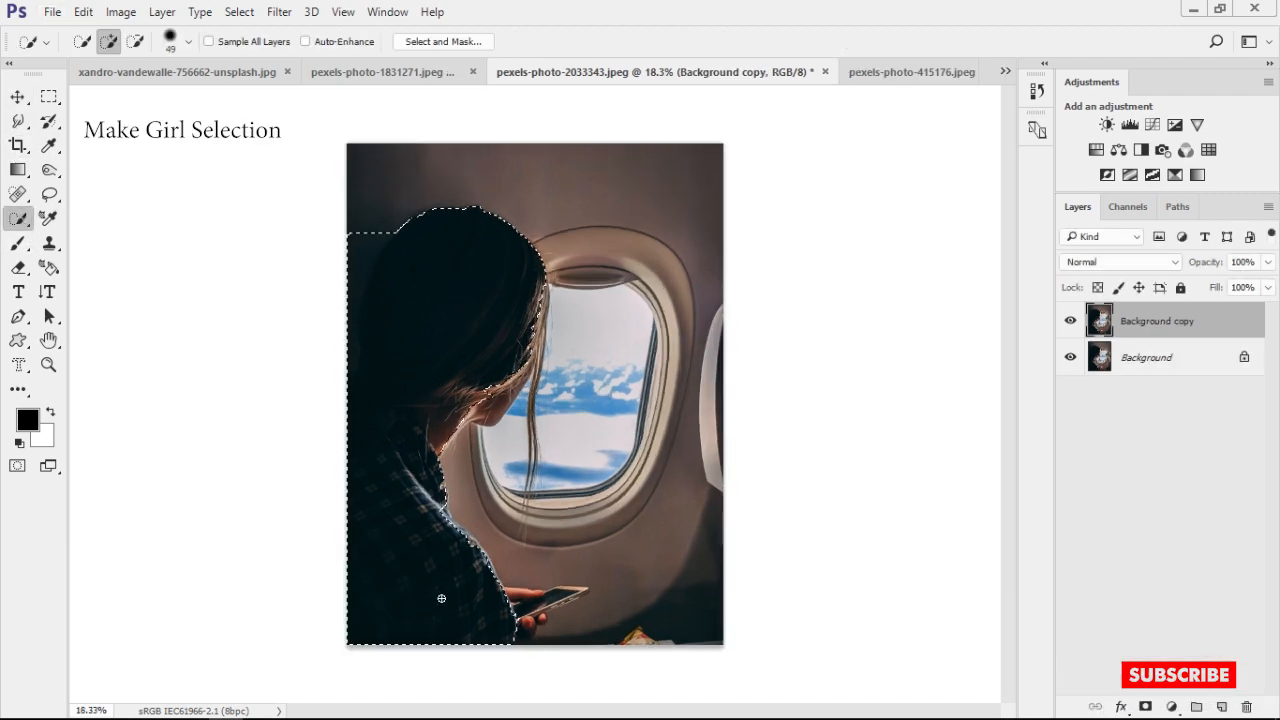
pyautogui.scroll(12, 456, 406)
pyautogui.scroll(-5, 430, 480)
pyautogui.moveTo(510, 450); pyautogui.dragTo(582, 600)
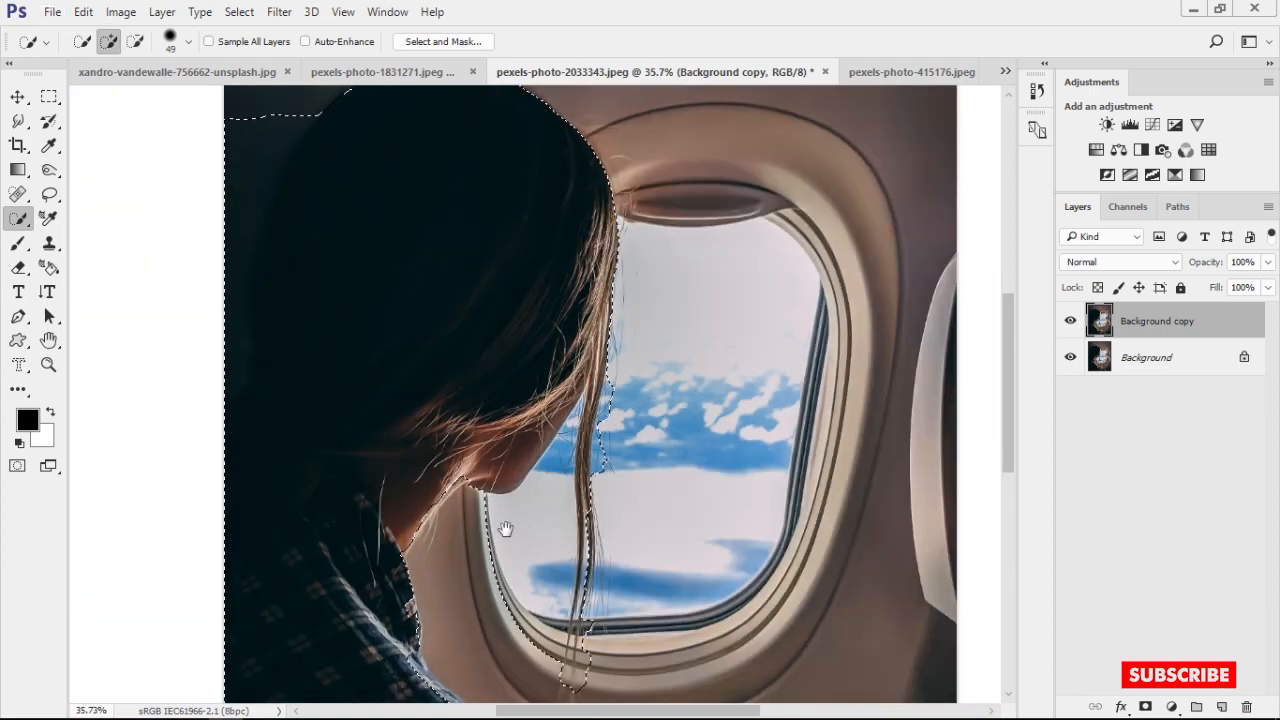
pyautogui.moveTo(506, 529); pyautogui.dragTo(545, 576)
pyautogui.press('alt')
pyautogui.click(313, 172)
pyautogui.scroll(5, 508, 367)
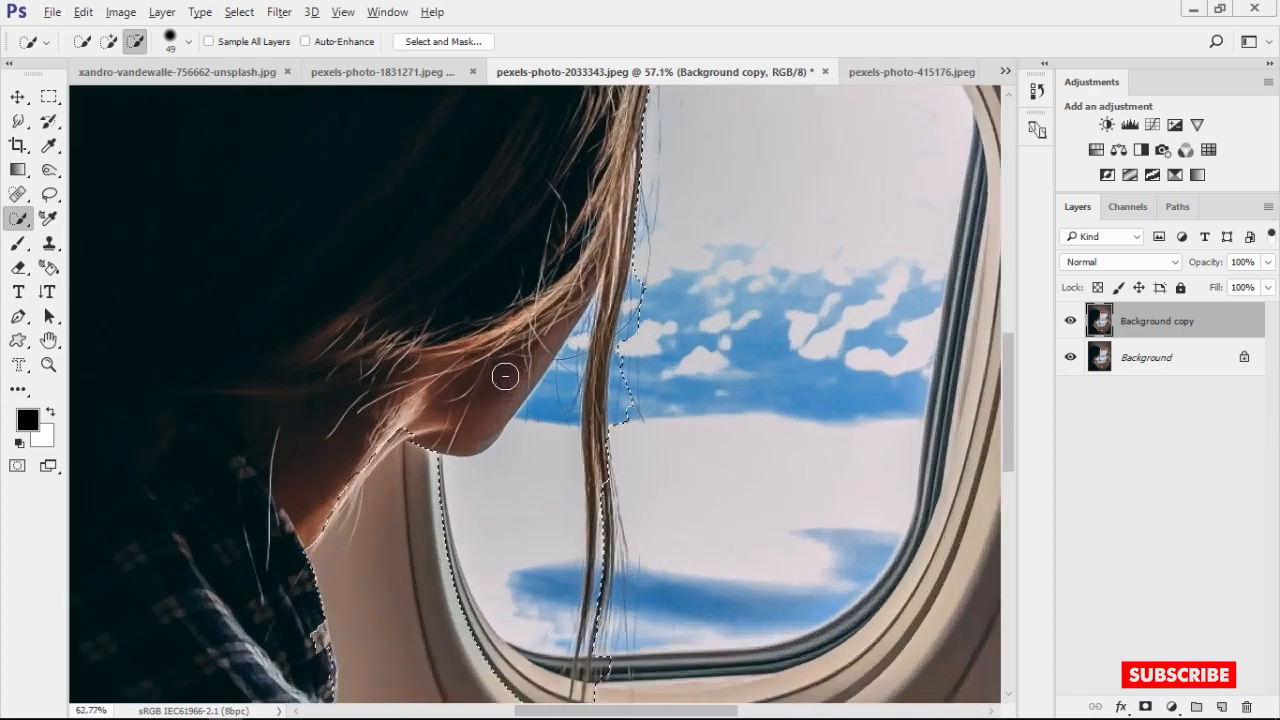
pyautogui.hotkey('ctrl', '0')
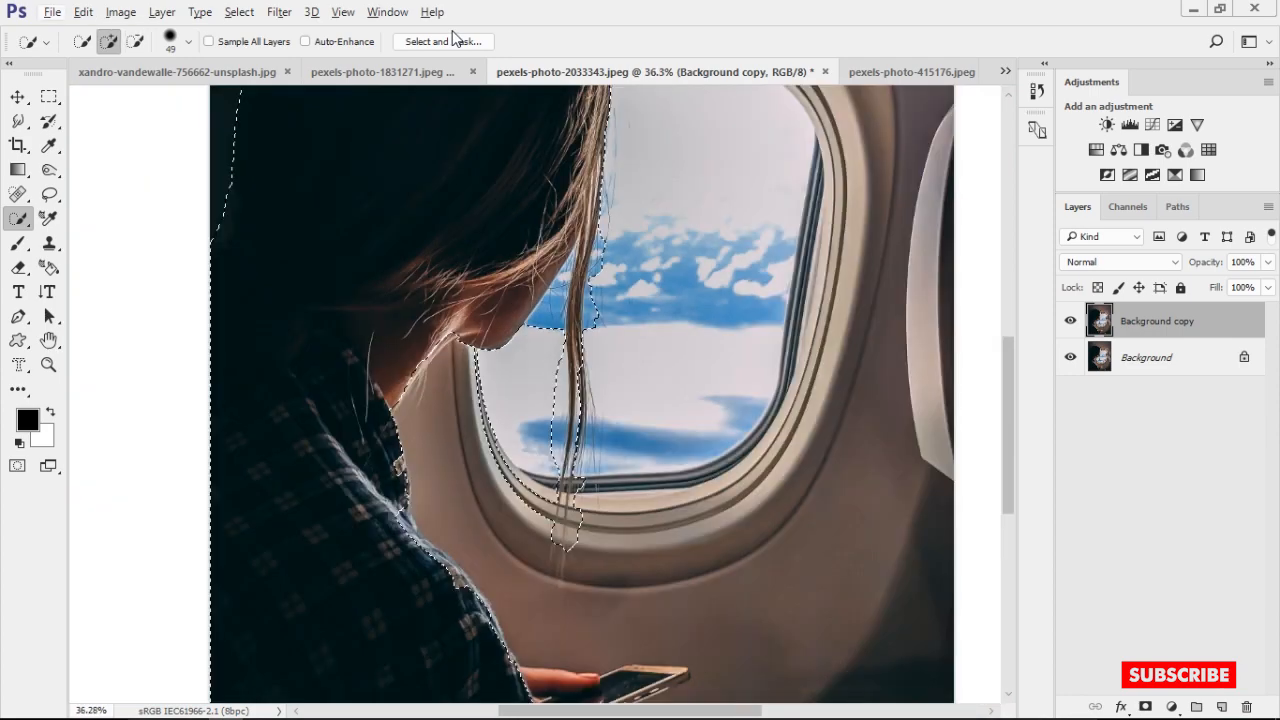
# Open Select and Mask for the girl and adjust the selection along her hair, subtracting excess sky inside the window
pyautogui.click(443, 41)
pyautogui.scroll(5, 586, 206)
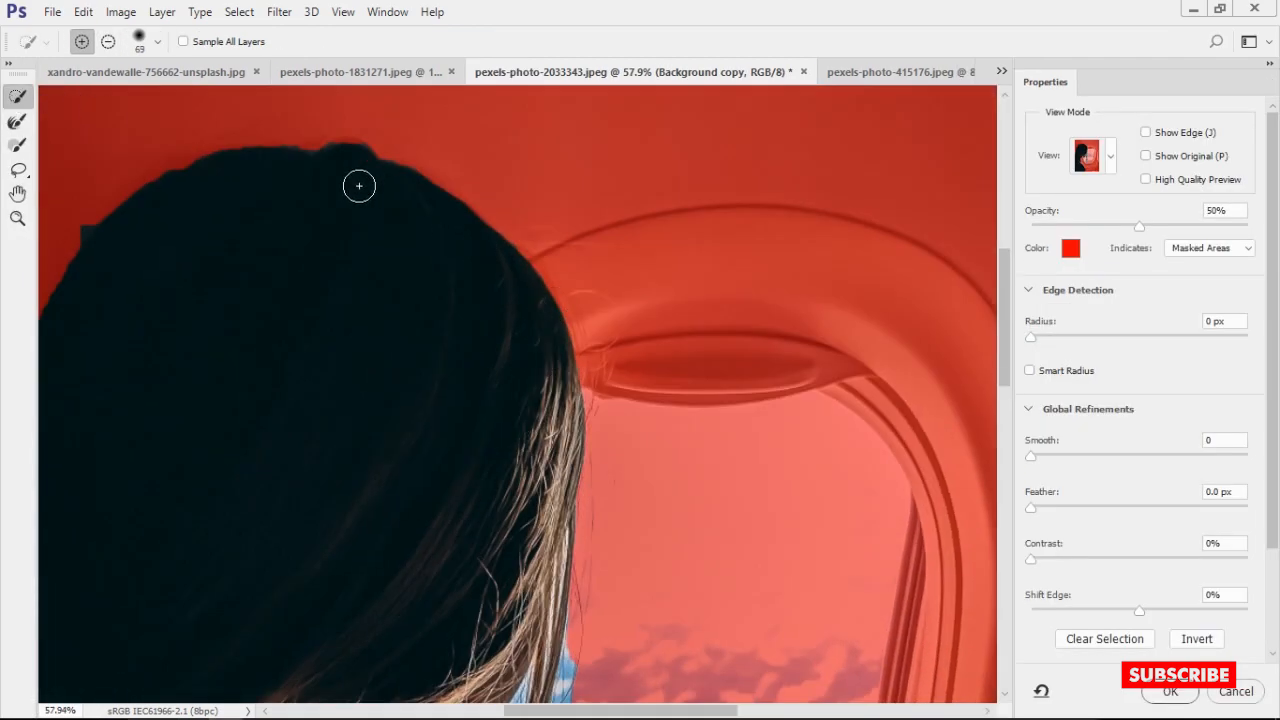
pyautogui.moveTo(571, 375); pyautogui.dragTo(589, 412)
pyautogui.moveTo(717, 517); pyautogui.dragTo(781, 229)
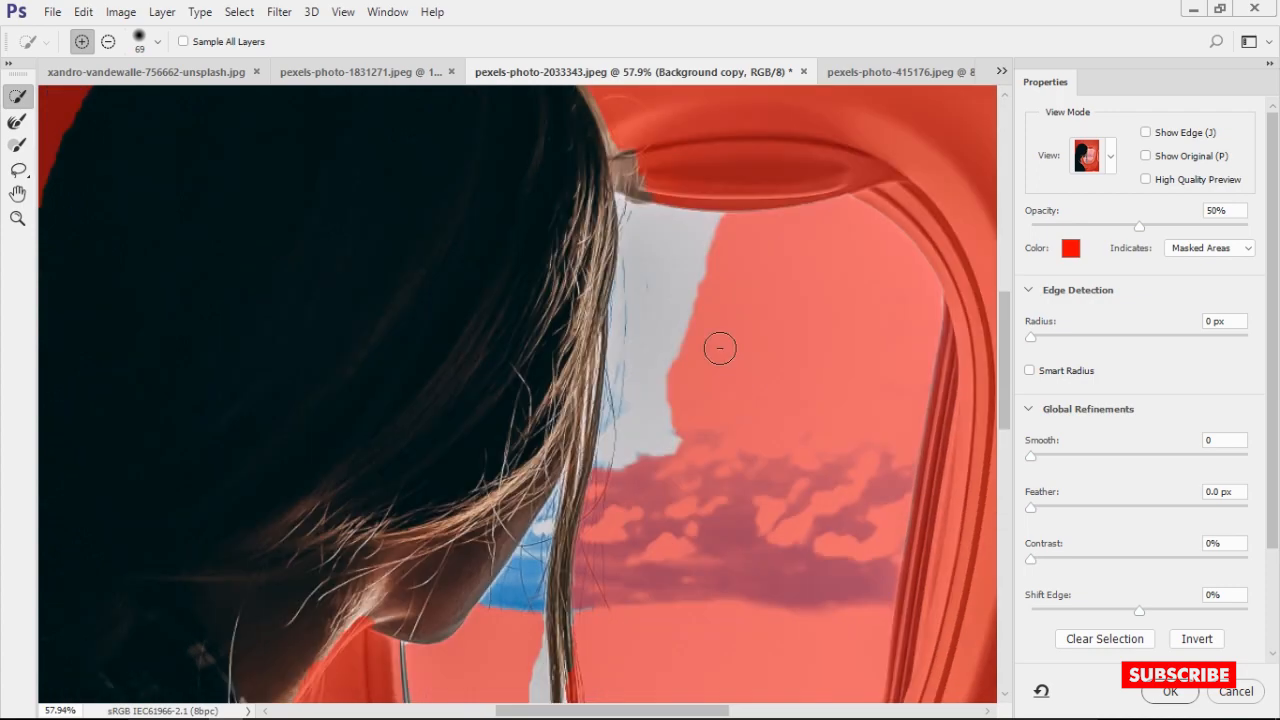
pyautogui.moveTo(720, 348); pyautogui.dragTo(694, 392)
pyautogui.moveTo(726, 620); pyautogui.dragTo(743, 295)
# Brush over the girl's loose hair strands and the gap beside her face with the Refine Edge Brush at size 63
pyautogui.moveTo(530, 474); pyautogui.dragTo(524, 494)
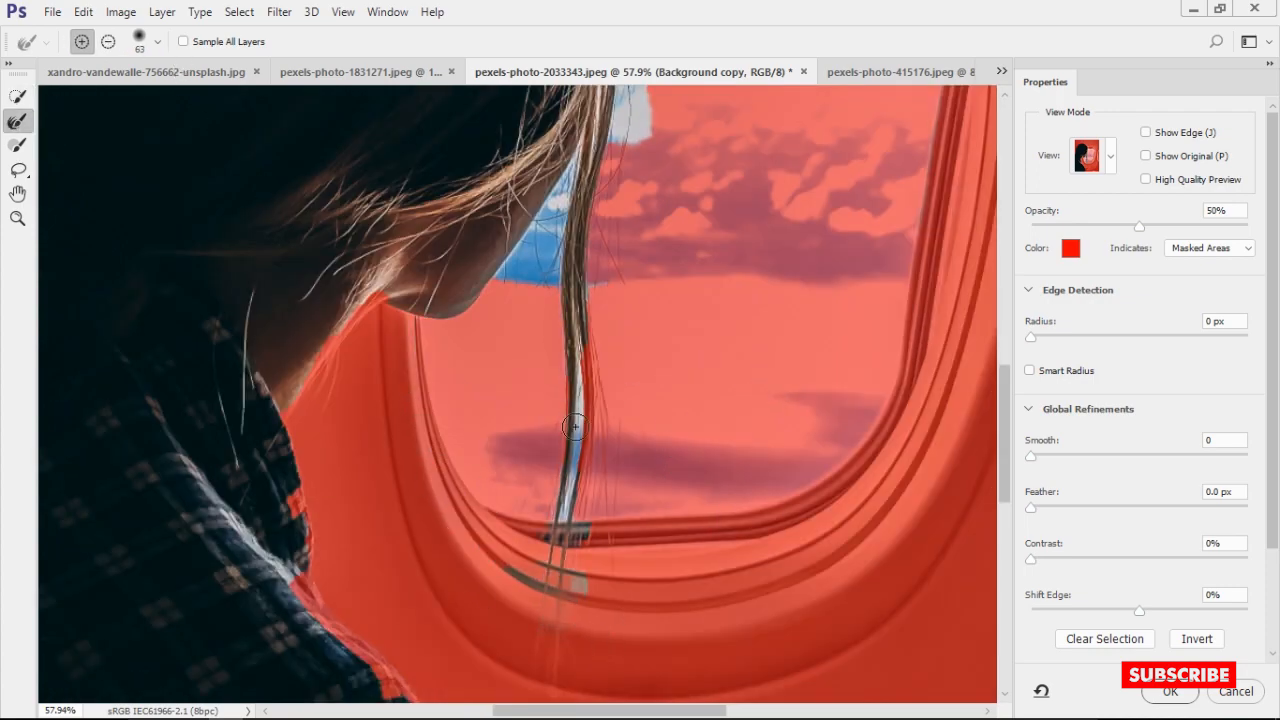
pyautogui.moveTo(684, 304); pyautogui.dragTo(684, 374)
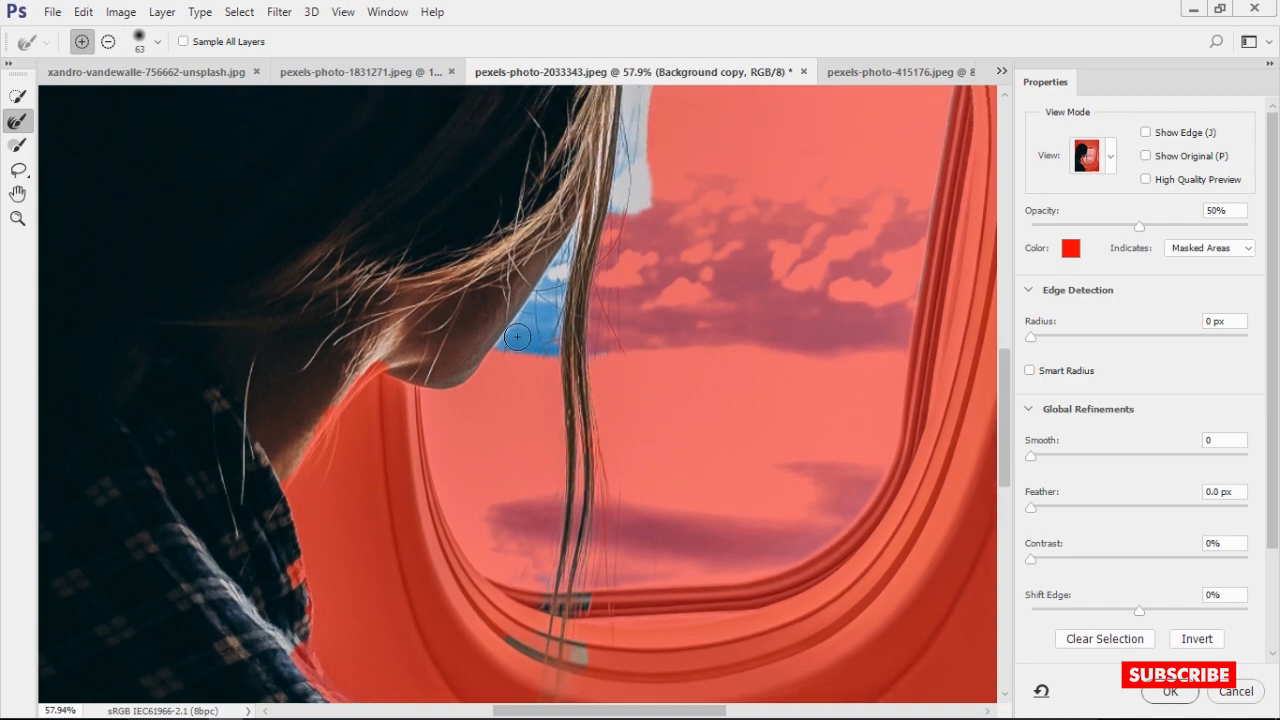
pyautogui.moveTo(530, 338); pyautogui.dragTo(559, 262)
pyautogui.scroll(5, 617, 380)
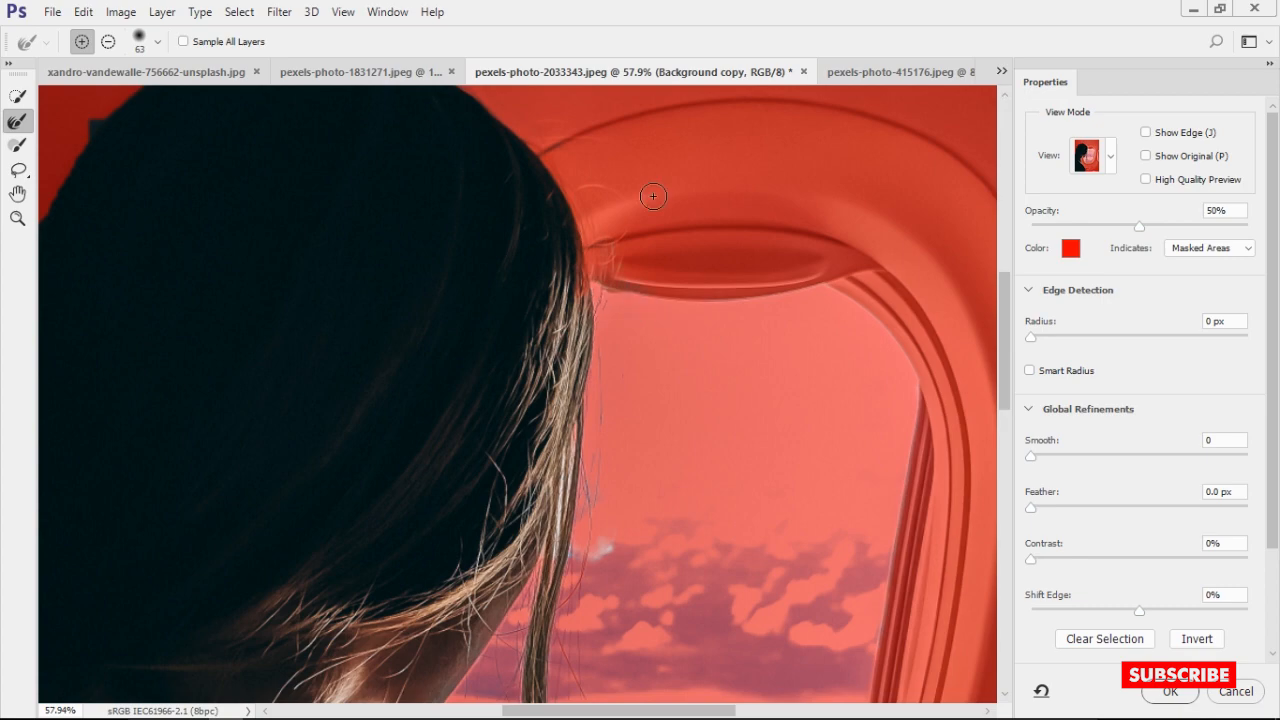
pyautogui.moveTo(653, 196); pyautogui.dragTo(800, 389)
pyautogui.moveTo(636, 510); pyautogui.dragTo(545, 301)
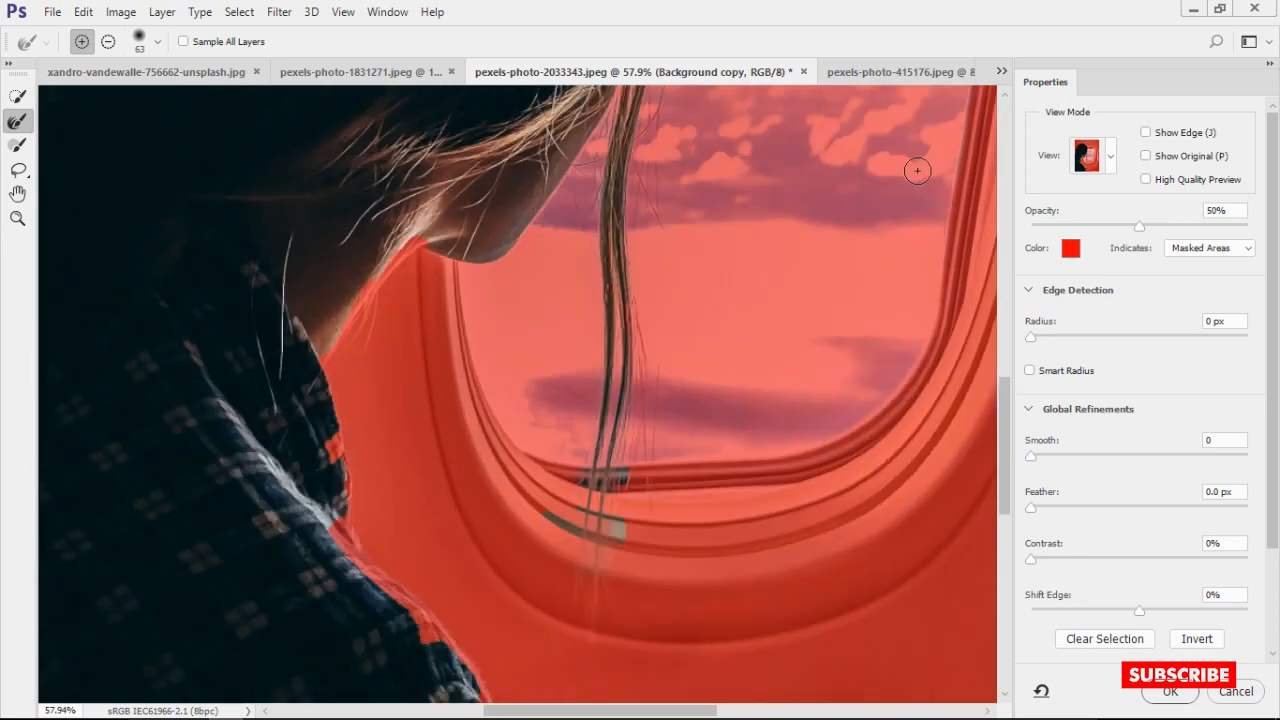
# Output the refined girl selection as a layer mask on the Background copy layer
pyautogui.scroll(-5, 1140, 400)
pyautogui.click(1160, 612)
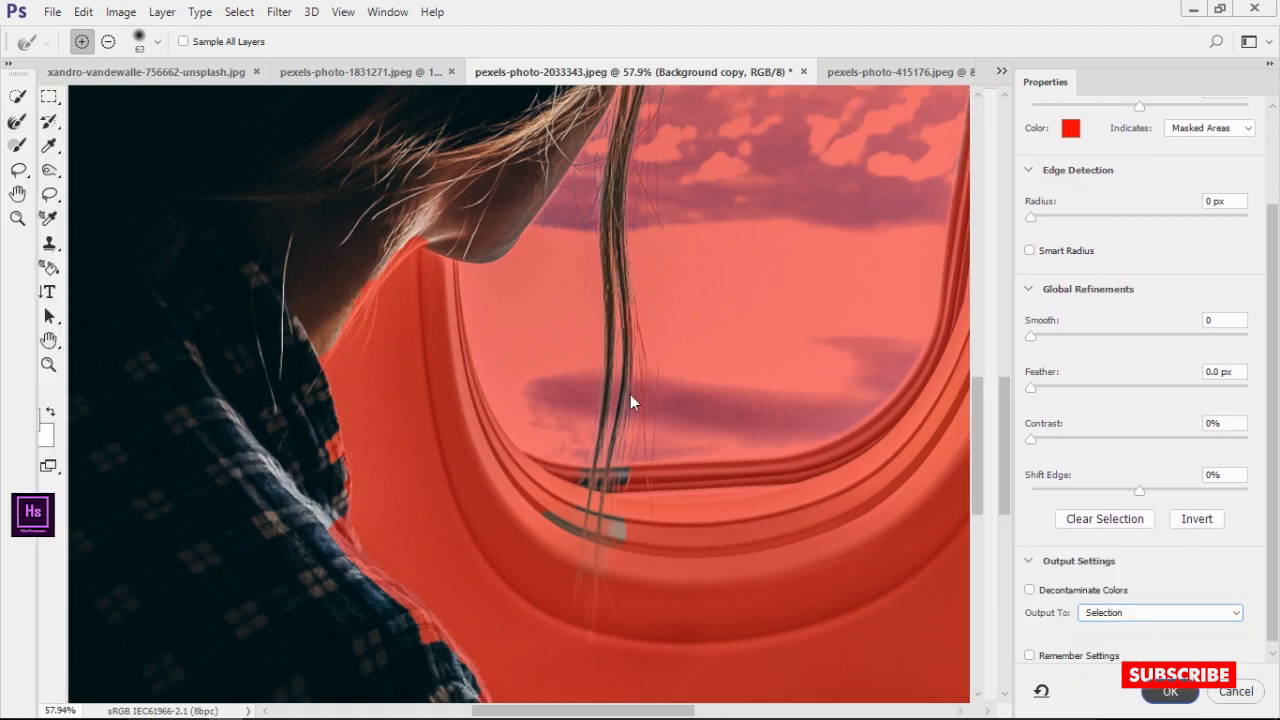
pyautogui.press('Return')
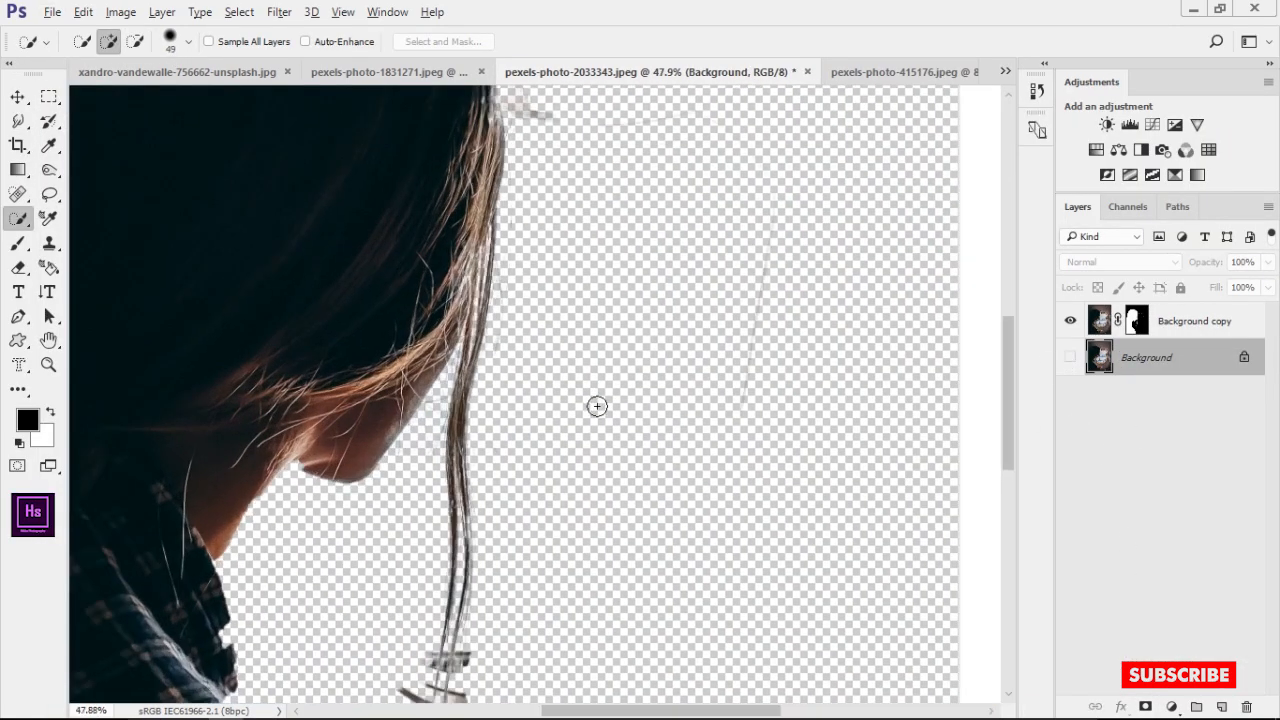
# Mask out the leftover fragments around the tip of the girl's hanging hair strand with a 21 px black brush on the Background copy mask
pyautogui.scroll(3, 597, 406)
pyautogui.moveTo(470, 570); pyautogui.dragTo(554, 340)
pyautogui.scroll(5, 554, 340)
pyautogui.moveTo(569, 630); pyautogui.dragTo(623, 380)
pyautogui.press('b')
pyautogui.moveTo(645, 292); pyautogui.dragTo(648, 556)
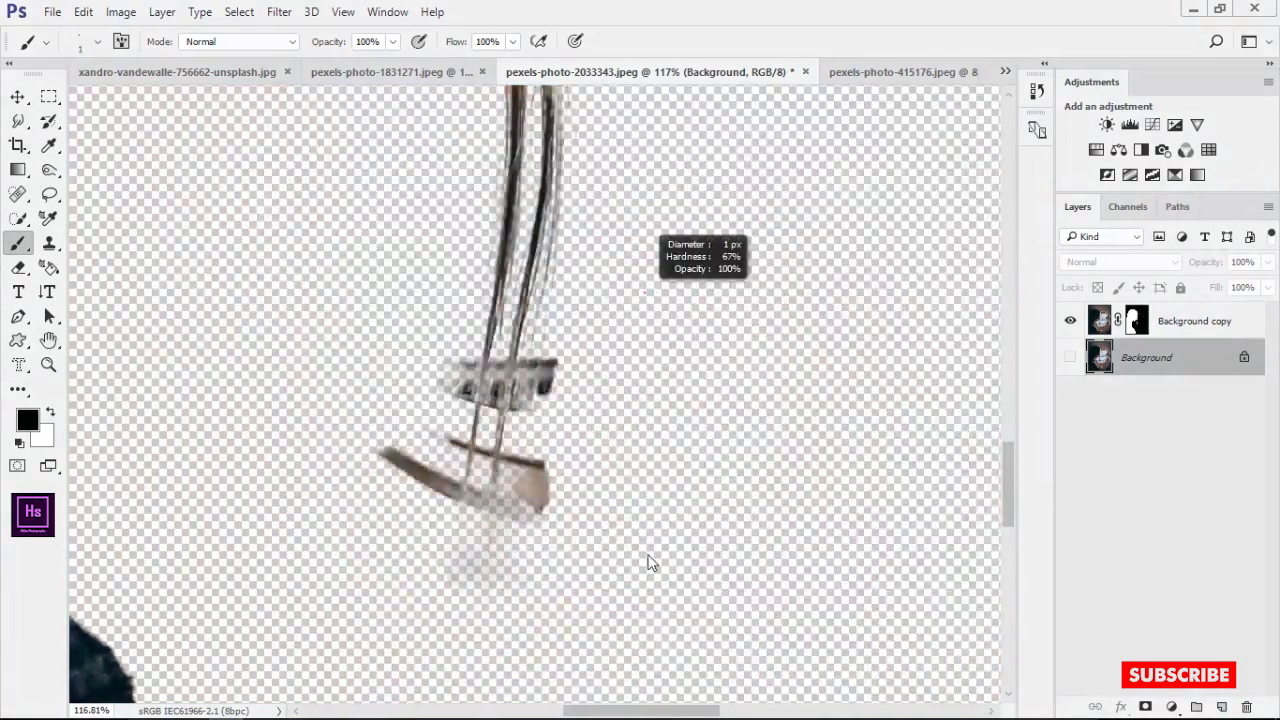
pyautogui.click(1137, 321)
pyautogui.scroll(5, 630, 375)
pyautogui.moveTo(619, 382); pyautogui.dragTo(562, 380)
pyautogui.moveTo(572, 376)
pyautogui.mouseDown()
pyautogui.moveTo(546, 323)
pyautogui.moveTo(526, 474)
pyautogui.moveTo(475, 620)
pyautogui.mouseUp()
pyautogui.moveTo(415, 632)
pyautogui.mouseDown()
pyautogui.moveTo(402, 639)
pyautogui.moveTo(414, 615)
pyautogui.mouseUp()
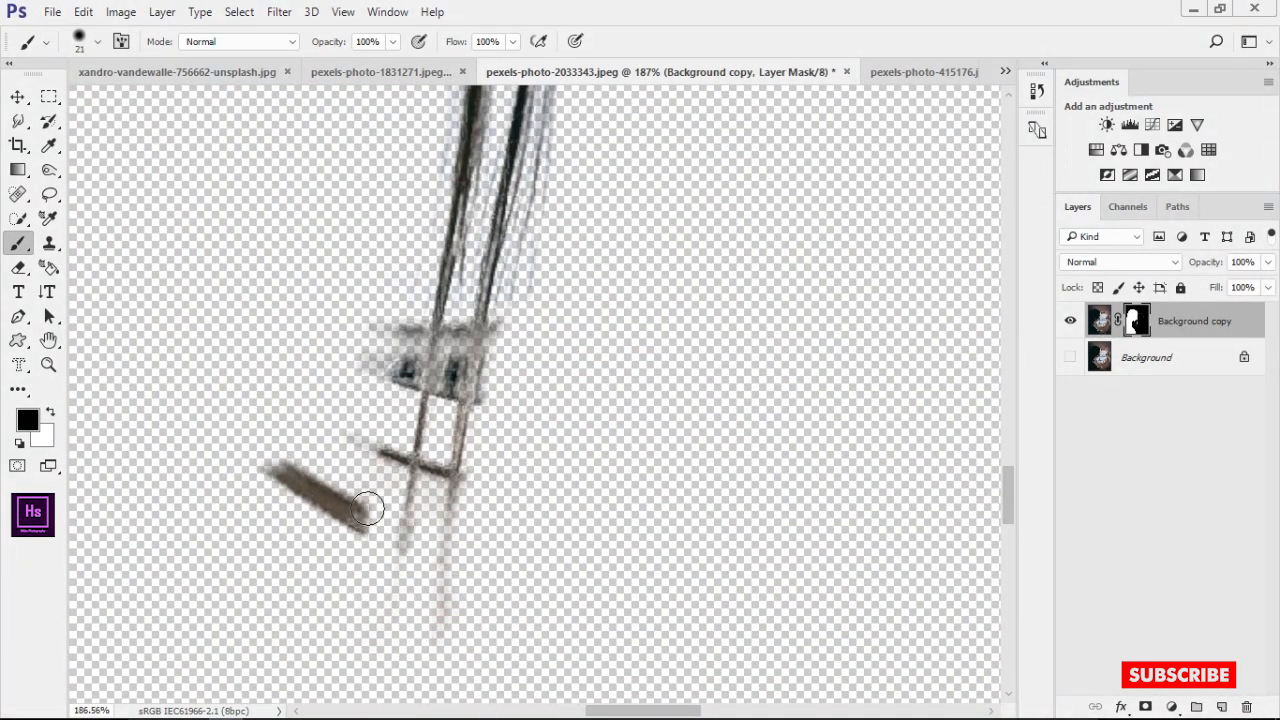
pyautogui.moveTo(438, 459); pyautogui.dragTo(440, 490)
# Mask out the residue between the two thin ends of the hanging hair strand with an 11 px brush
pyautogui.scroll(2, 440, 404)
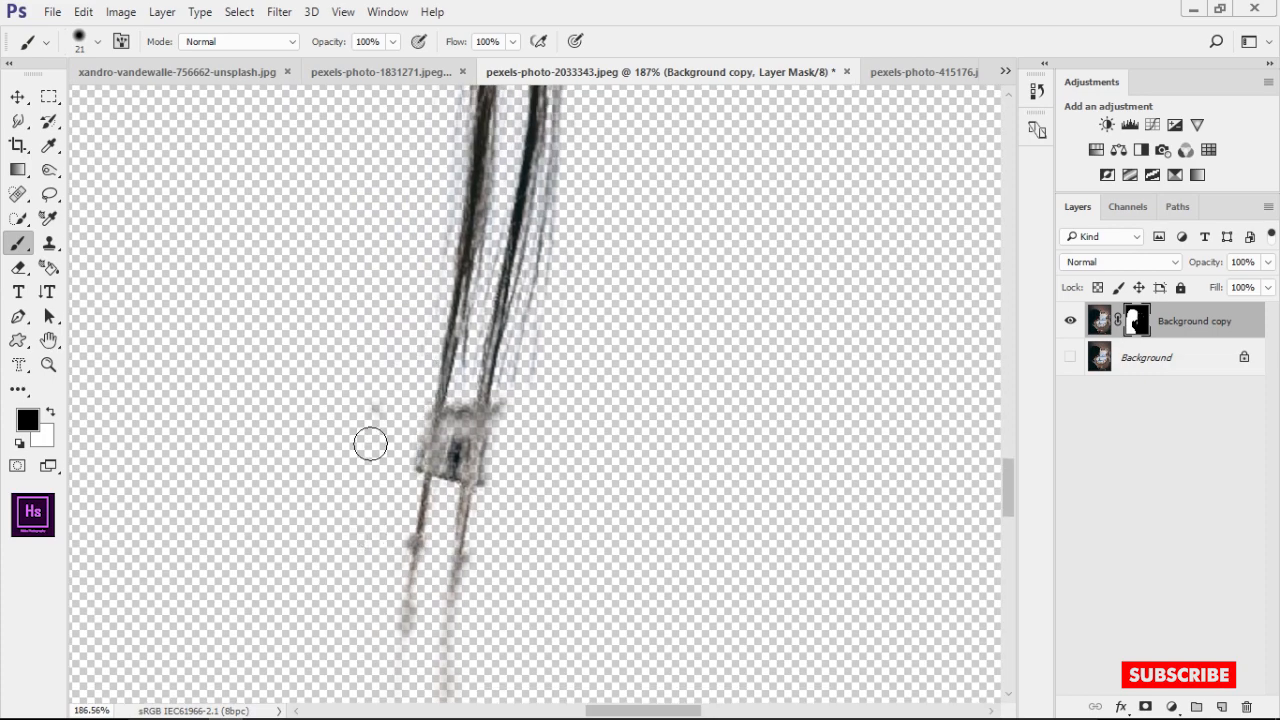
pyautogui.moveTo(465, 409); pyautogui.dragTo(456, 409)
pyautogui.moveTo(457, 407); pyautogui.dragTo(445, 439)
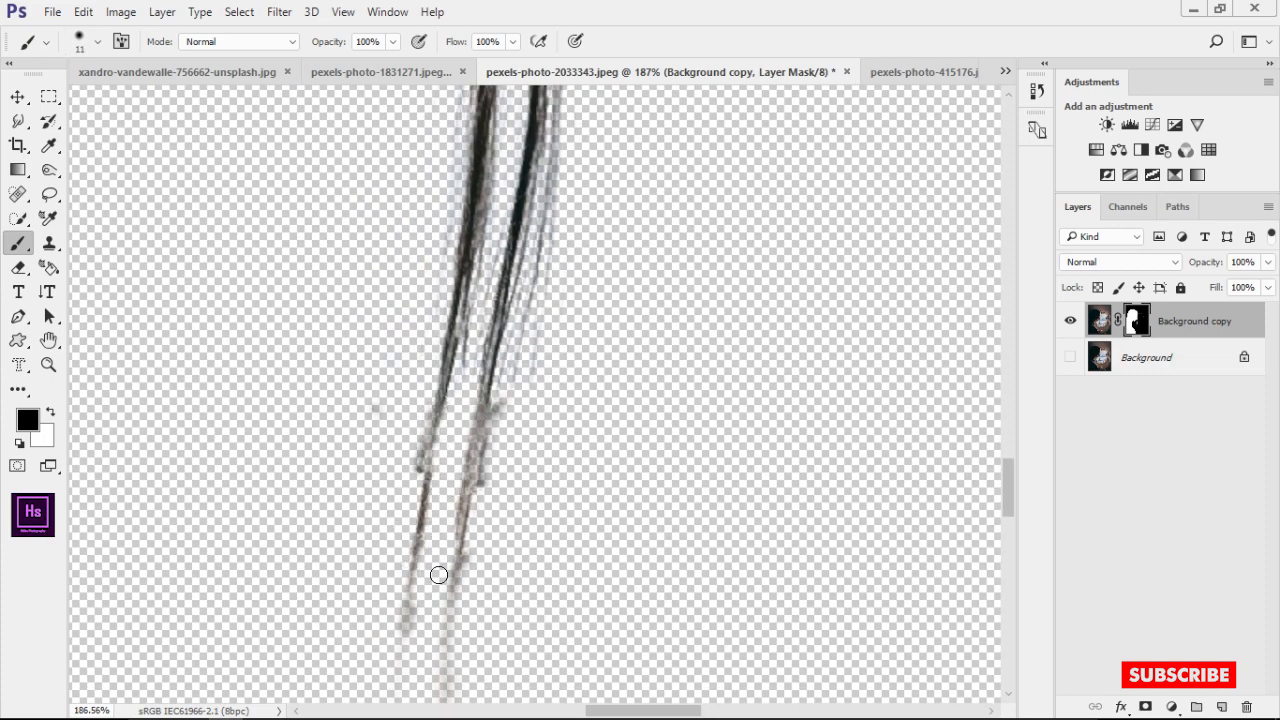
# Mask out the faint stray marks in the empty area beside the girl's hair with a large 197 px black brush
pyautogui.scroll(-6, 555, 420)
pyautogui.moveTo(643, 391); pyautogui.dragTo(803, 389)
pyautogui.scroll(8, 803, 389)
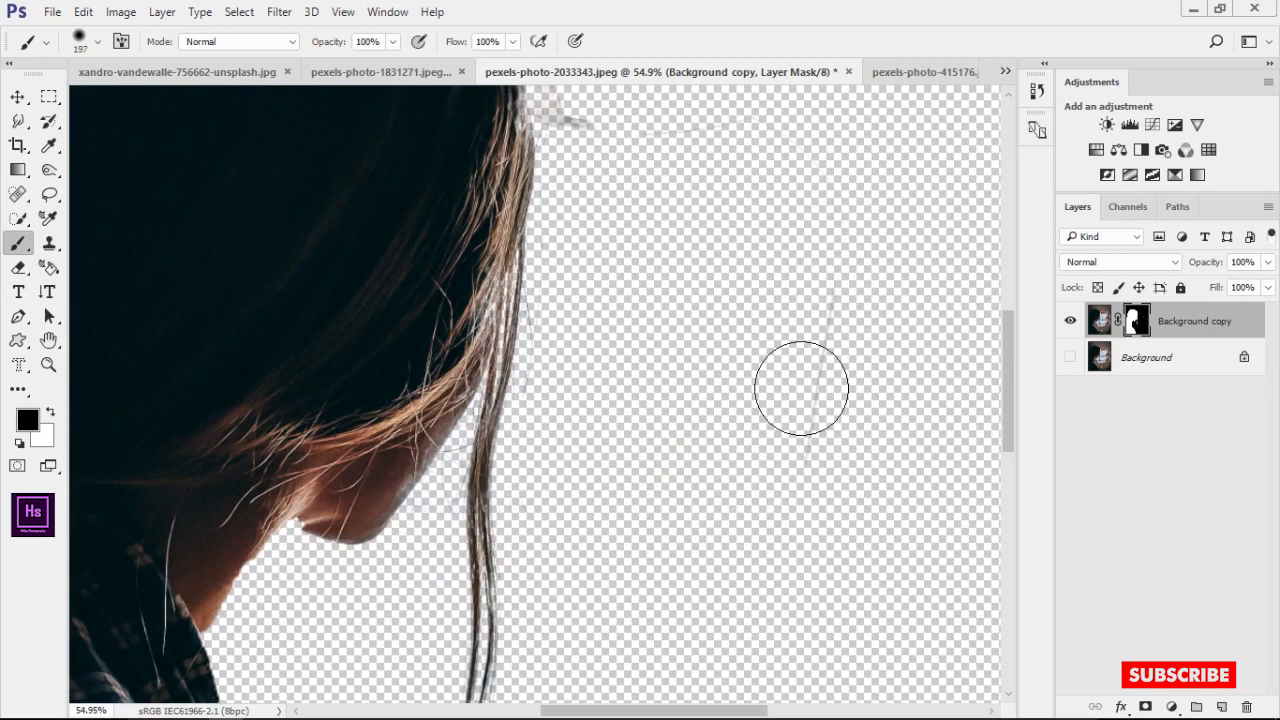
pyautogui.scroll(-3, 690, 381)
pyautogui.scroll(6, 686, 380)
pyautogui.moveTo(695, 296); pyautogui.dragTo(590, 305)
pyautogui.moveTo(623, 449); pyautogui.dragTo(577, 449)
pyautogui.moveTo(426, 330)
pyautogui.mouseDown()
pyautogui.moveTo(457, 280)
pyautogui.moveTo(371, 306)
pyautogui.moveTo(526, 397)
pyautogui.mouseUp()
# Touch up the mask along the edge of the girl's head with an 87 px white brush
pyautogui.press('x')
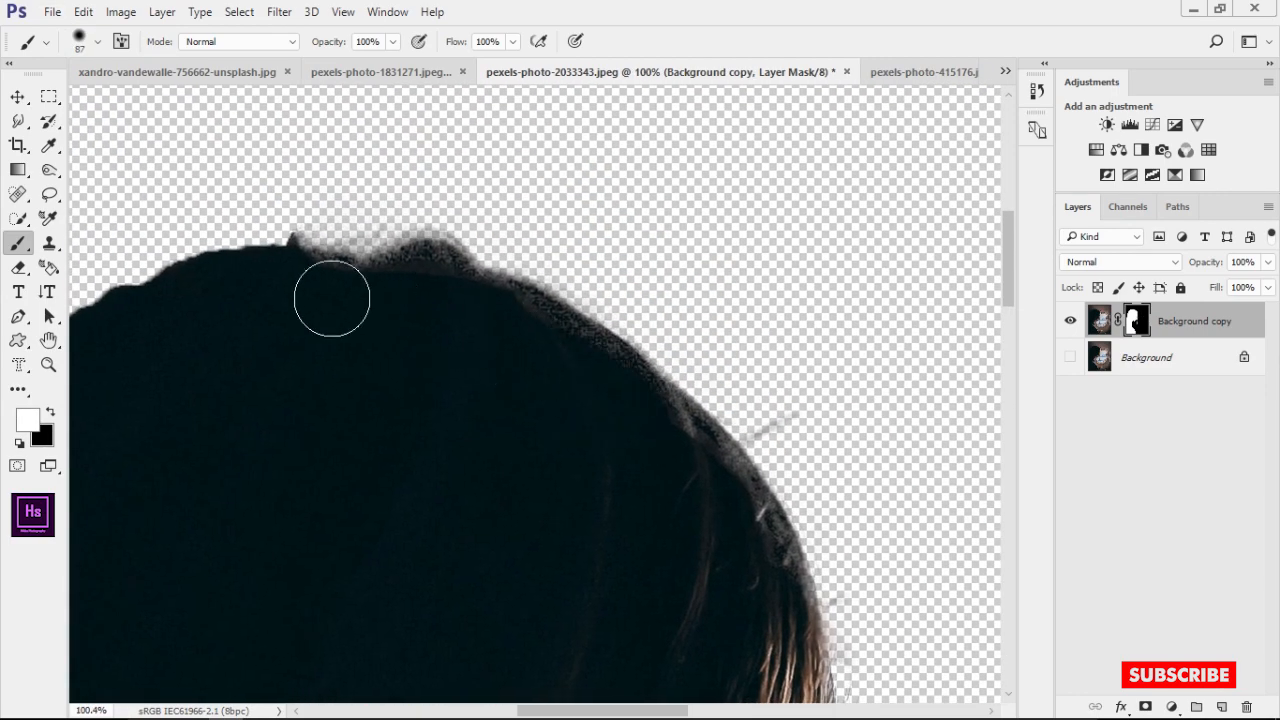
pyautogui.scroll(-5, 332, 298)
pyautogui.click(1073, 113)
pyautogui.scroll(2, 540, 296)
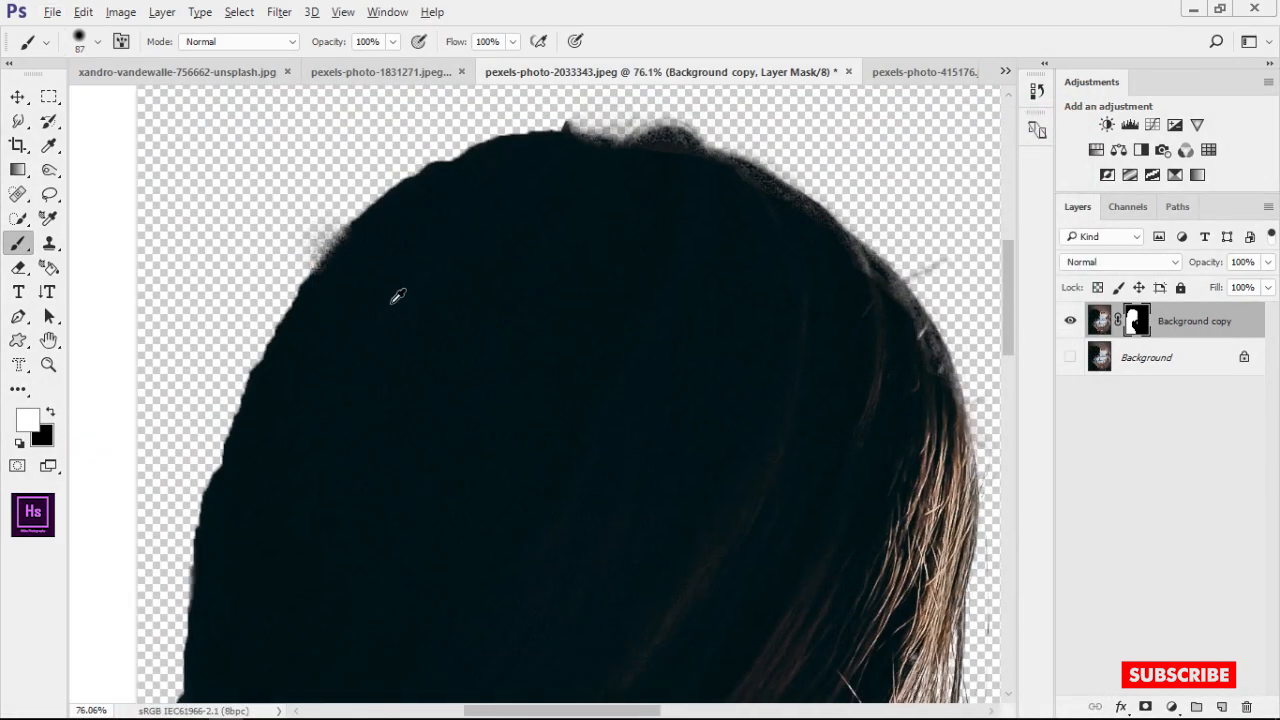
pyautogui.scroll(-10, 405, 303)
pyautogui.scroll(10, 455, 490)
# Restore the missing edge of the plaid shirt along the shoulder and sleeve with a 34 px white brush on the mask
pyautogui.moveTo(410, 409); pyautogui.dragTo(389, 409)
pyautogui.scroll(3, 392, 380)
pyautogui.moveTo(421, 340)
pyautogui.mouseDown()
pyautogui.moveTo(408, 376)
pyautogui.moveTo(426, 337)
pyautogui.moveTo(408, 357)
pyautogui.mouseUp()
pyautogui.hotkey('ctrl', 'alt', 'z')
pyautogui.moveTo(409, 470)
pyautogui.mouseDown()
pyautogui.moveTo(391, 357)
pyautogui.moveTo(579, 619)
pyautogui.mouseUp()
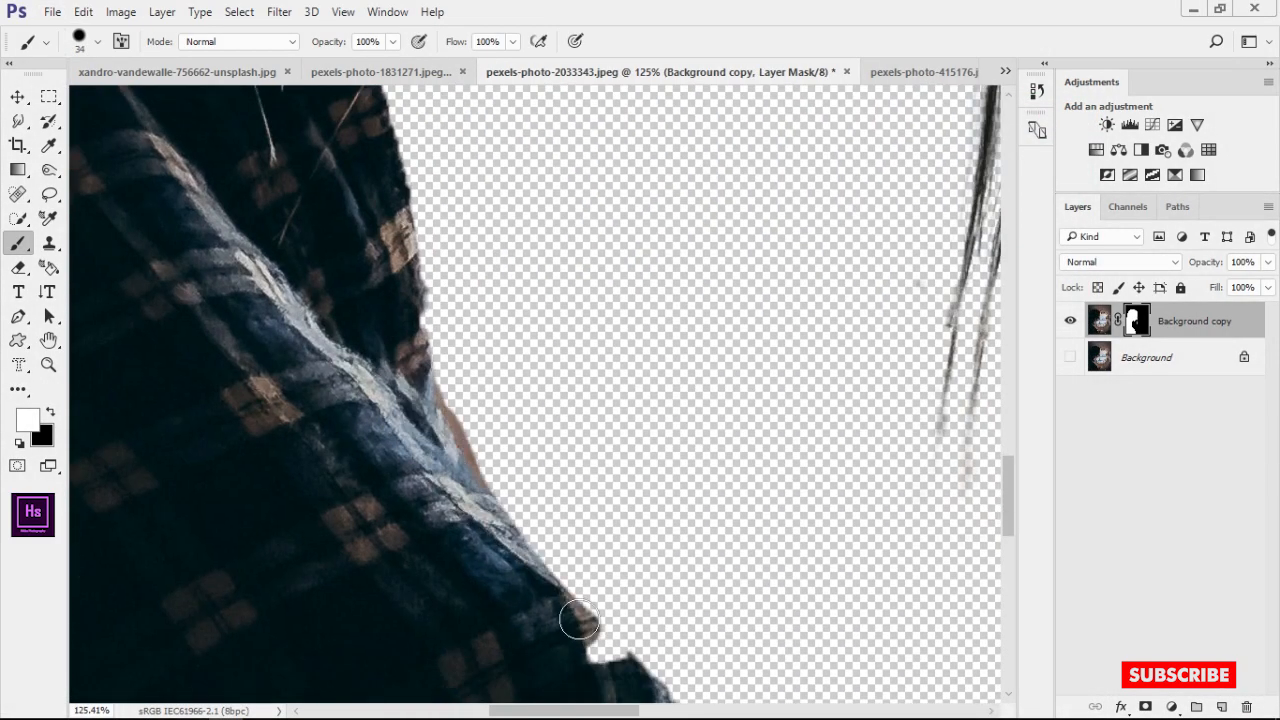
pyautogui.hotkey('ctrl', 'z')
pyautogui.moveTo(401, 404); pyautogui.dragTo(530, 553)
pyautogui.moveTo(591, 580); pyautogui.dragTo(499, 433)
pyautogui.moveTo(458, 430); pyautogui.dragTo(529, 531)
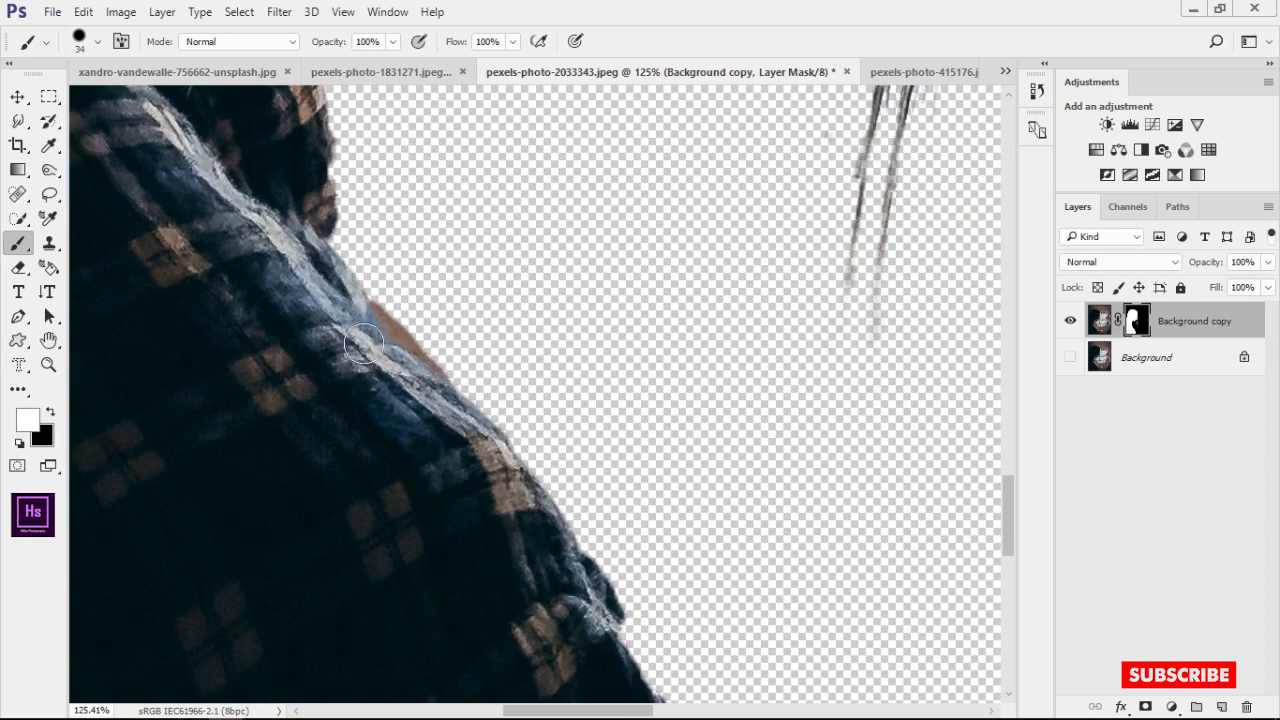
pyautogui.scroll(-12, 363, 345)
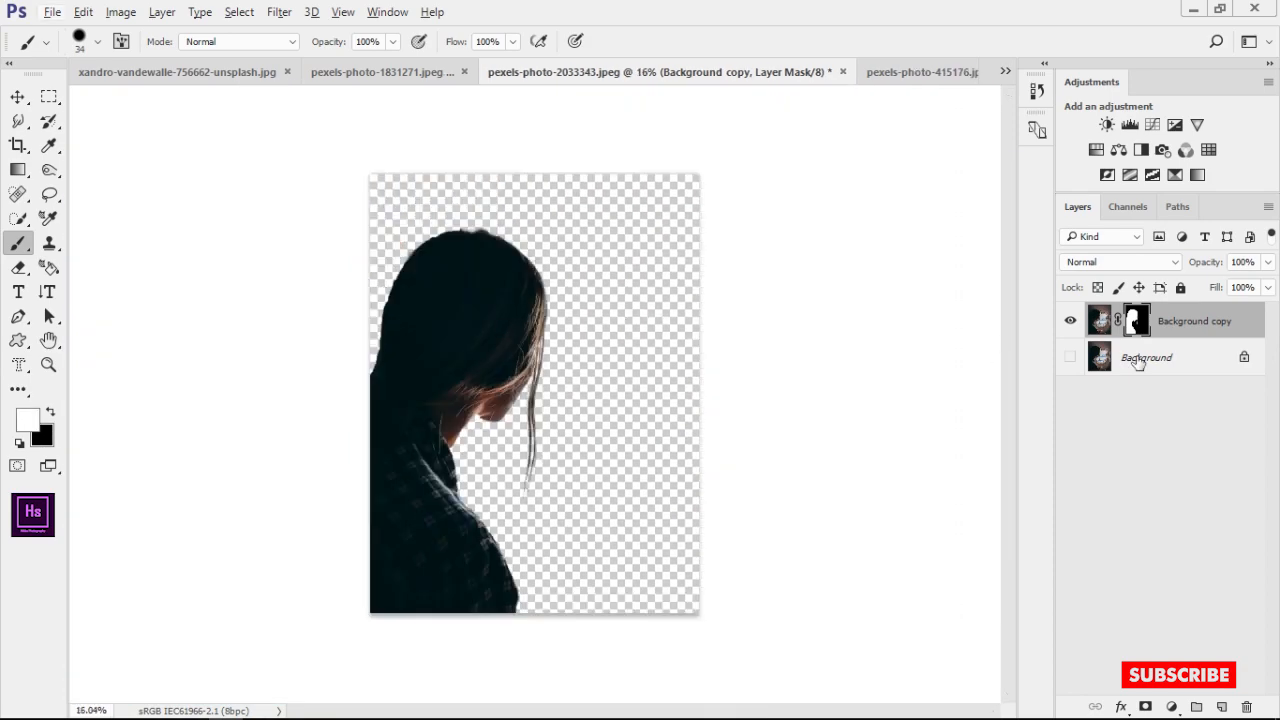
# Bring the masked girl layer into the airplane window document and position it over the left part of the window frame
pyautogui.moveTo(1112, 322); pyautogui.dragTo(651, 449)
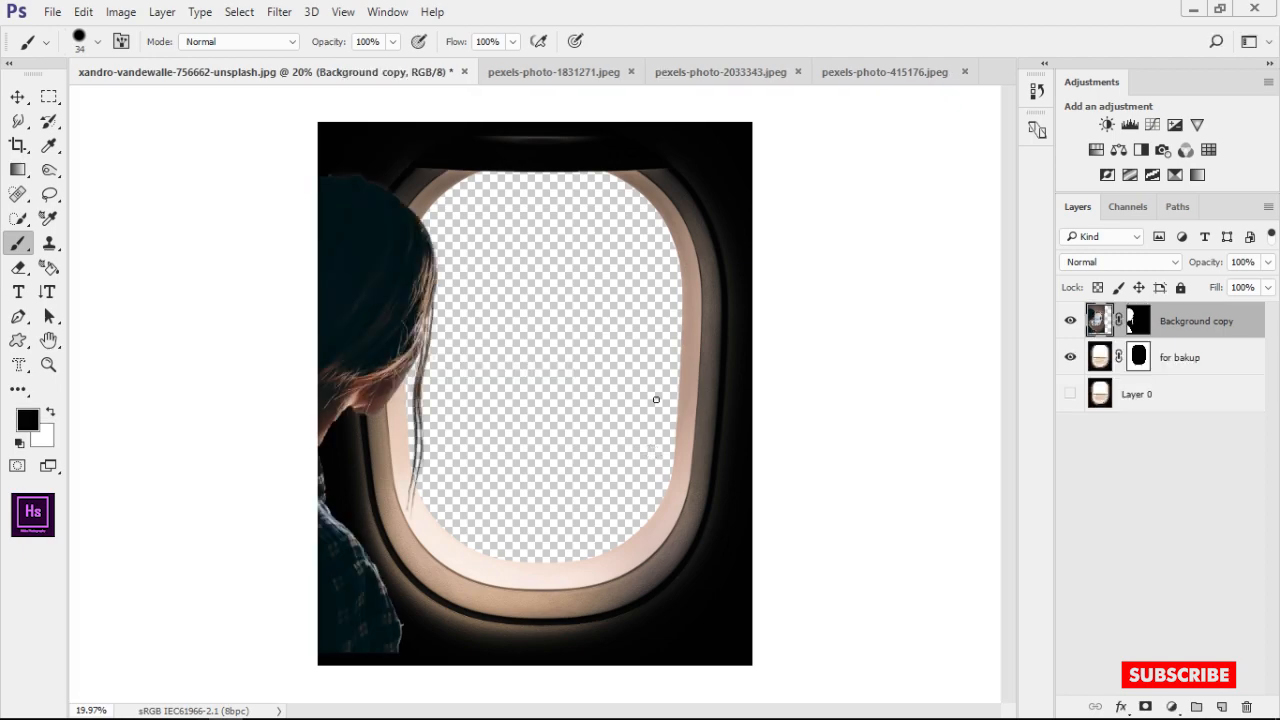
pyautogui.click(18, 98)
pyautogui.moveTo(432, 255)
pyautogui.mouseDown()
pyautogui.moveTo(477, 257)
pyautogui.moveTo(490, 240)
pyautogui.moveTo(480, 246)
pyautogui.moveTo(545, 265)
pyautogui.mouseUp()
pyautogui.click(864, 310)
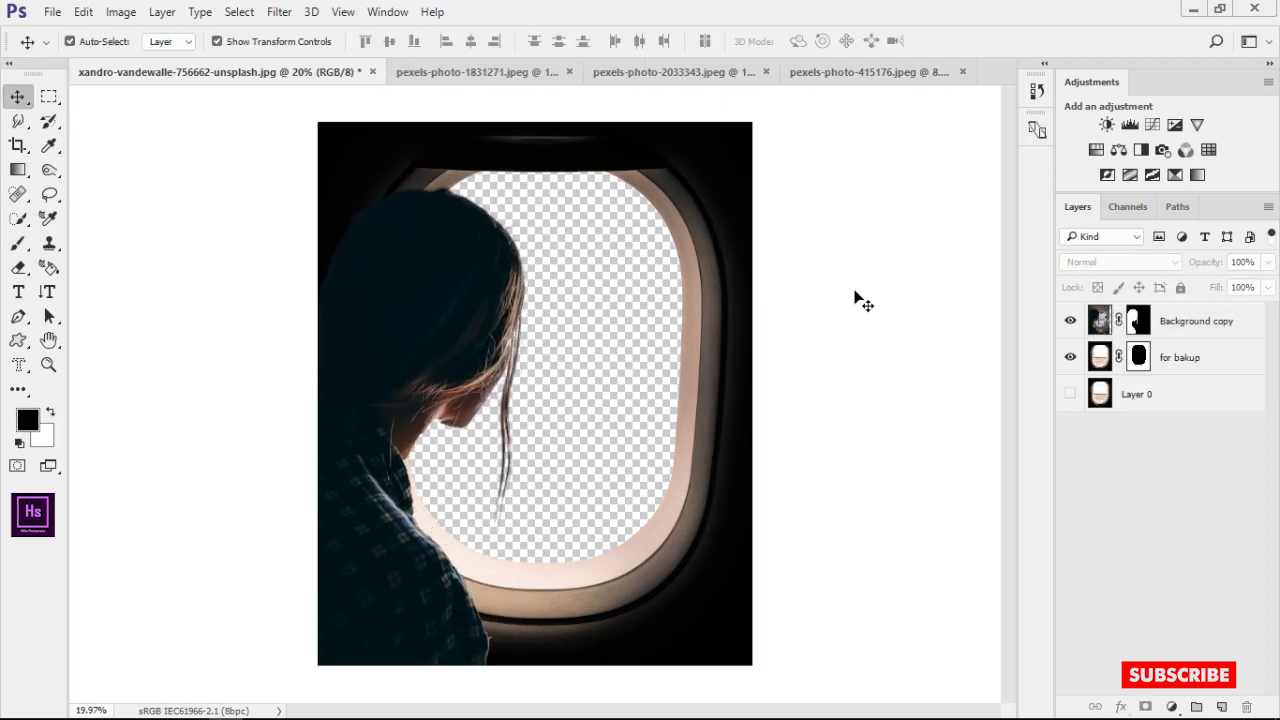
pyautogui.moveTo(512, 276); pyautogui.dragTo(483, 274)
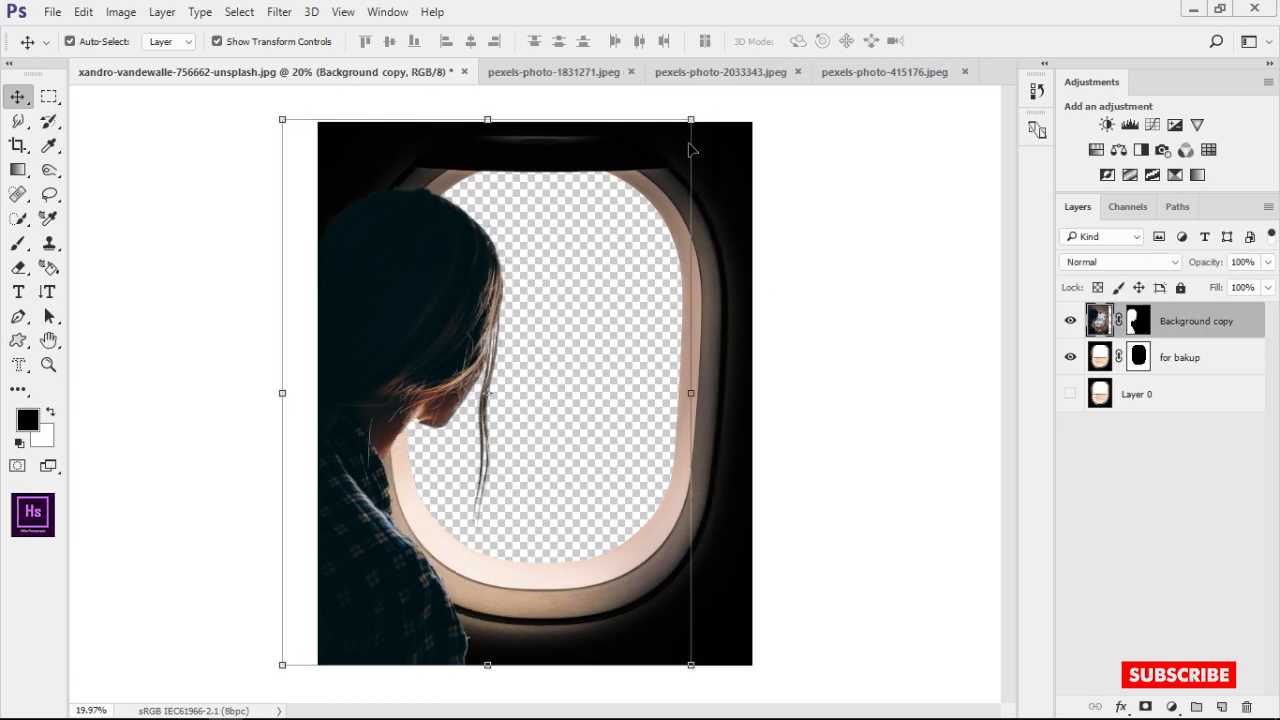
# Scale the girl layer down proportionally and place it in the lower-left corner of the airplane window image
pyautogui.moveTo(691, 119); pyautogui.dragTo(613, 222)
pyautogui.moveTo(489, 342); pyautogui.dragTo(524, 334)
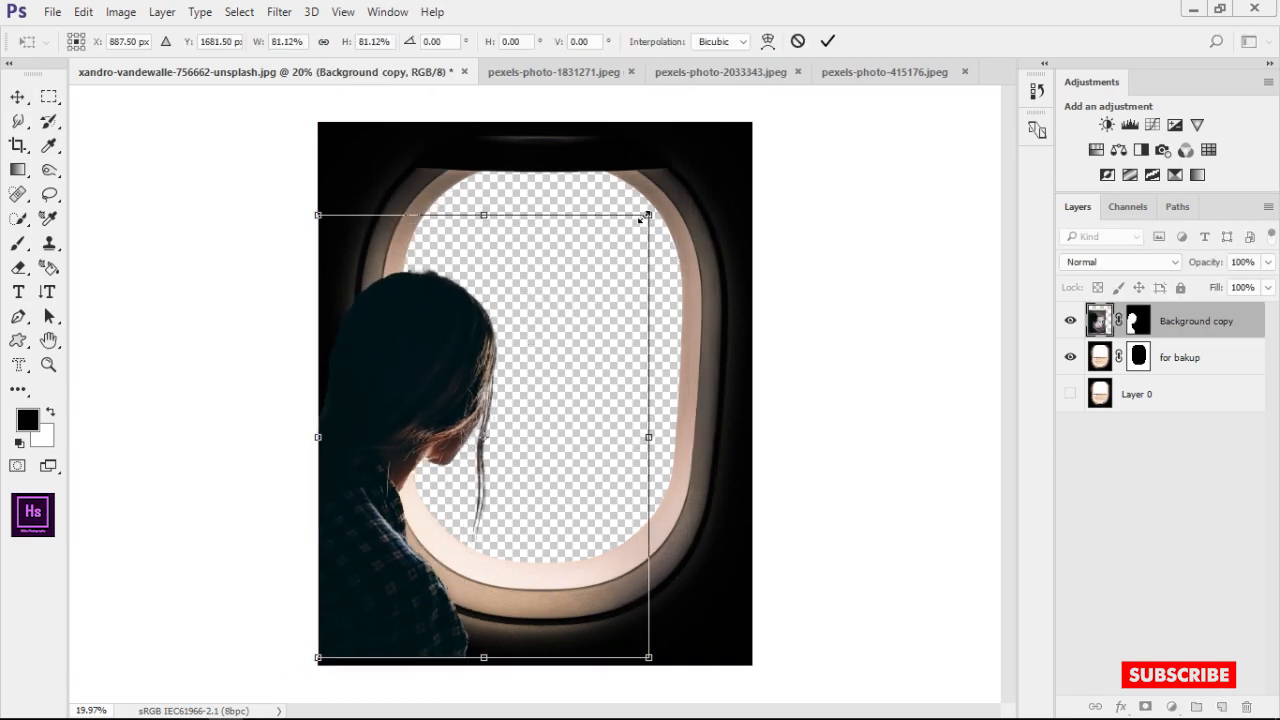
pyautogui.moveTo(645, 217); pyautogui.dragTo(542, 297)
pyautogui.moveTo(492, 379)
pyautogui.mouseDown()
pyautogui.moveTo(508, 380)
pyautogui.moveTo(492, 384)
pyautogui.mouseUp()
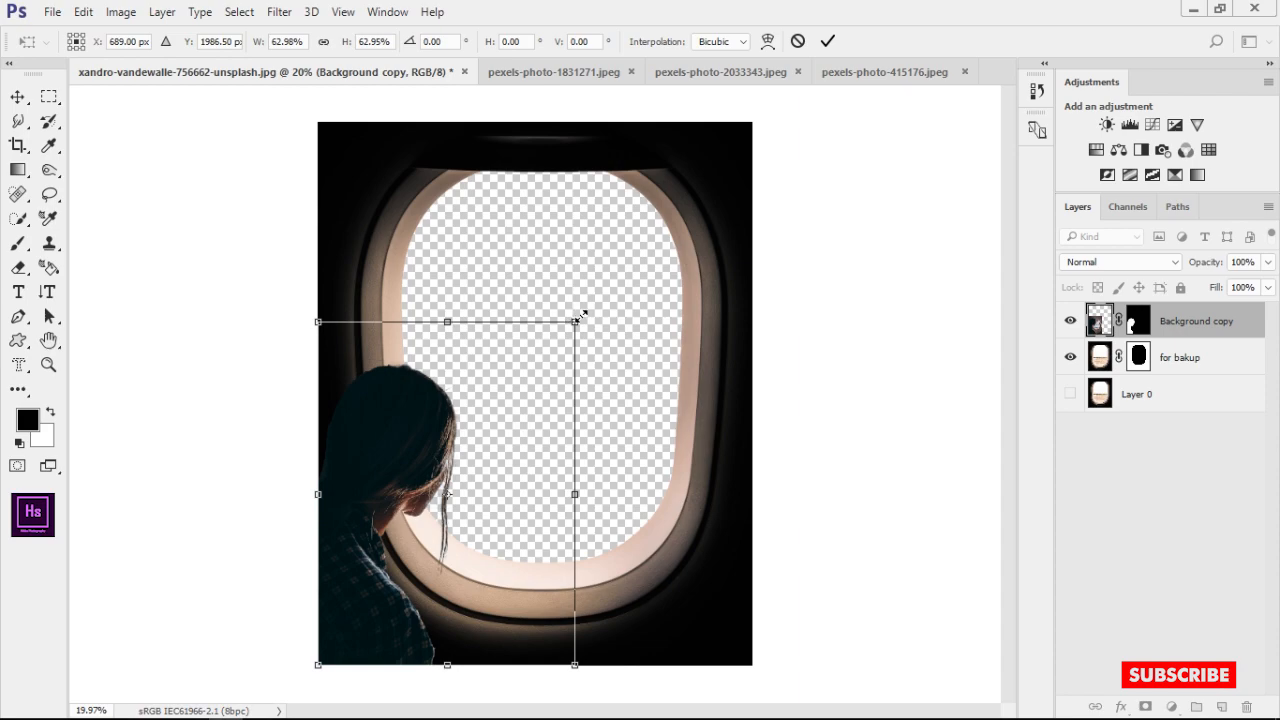
pyautogui.moveTo(581, 316); pyautogui.dragTo(640, 281)
pyautogui.press('Return')
pyautogui.click(621, 354)
pyautogui.scroll(4, 642, 369)
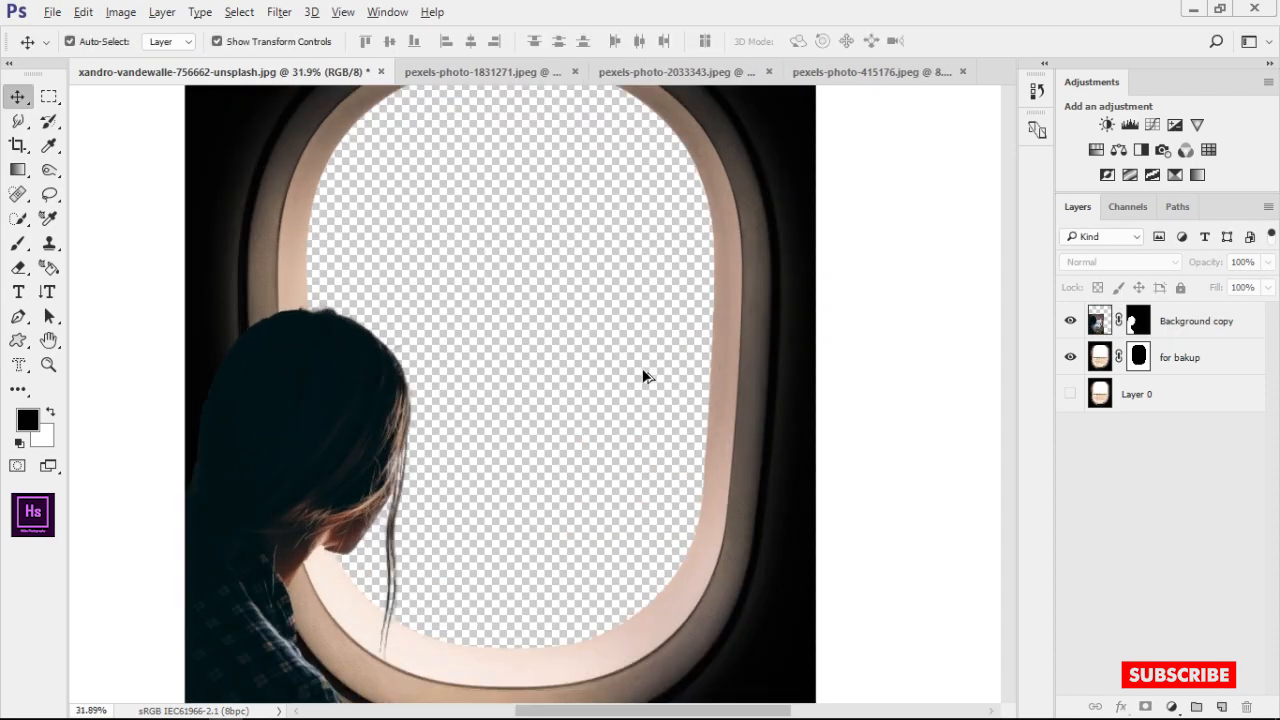
pyautogui.scroll(2, 642, 368)
pyautogui.moveTo(568, 382); pyautogui.dragTo(670, 256)
pyautogui.scroll(-7, 672, 260)
# Add a Curves adjustment clipped to the girl layer and pull the RGB curve down to darken her to match the window
pyautogui.click(1185, 317)
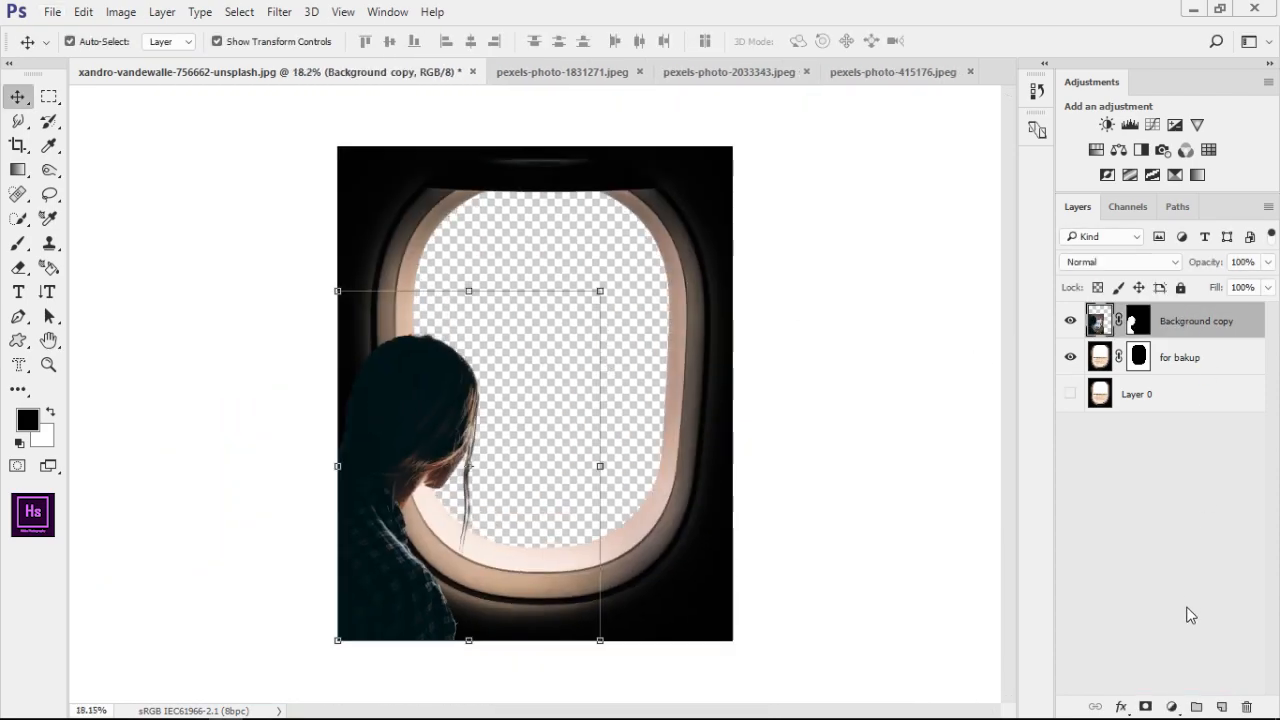
pyautogui.click(1172, 707)
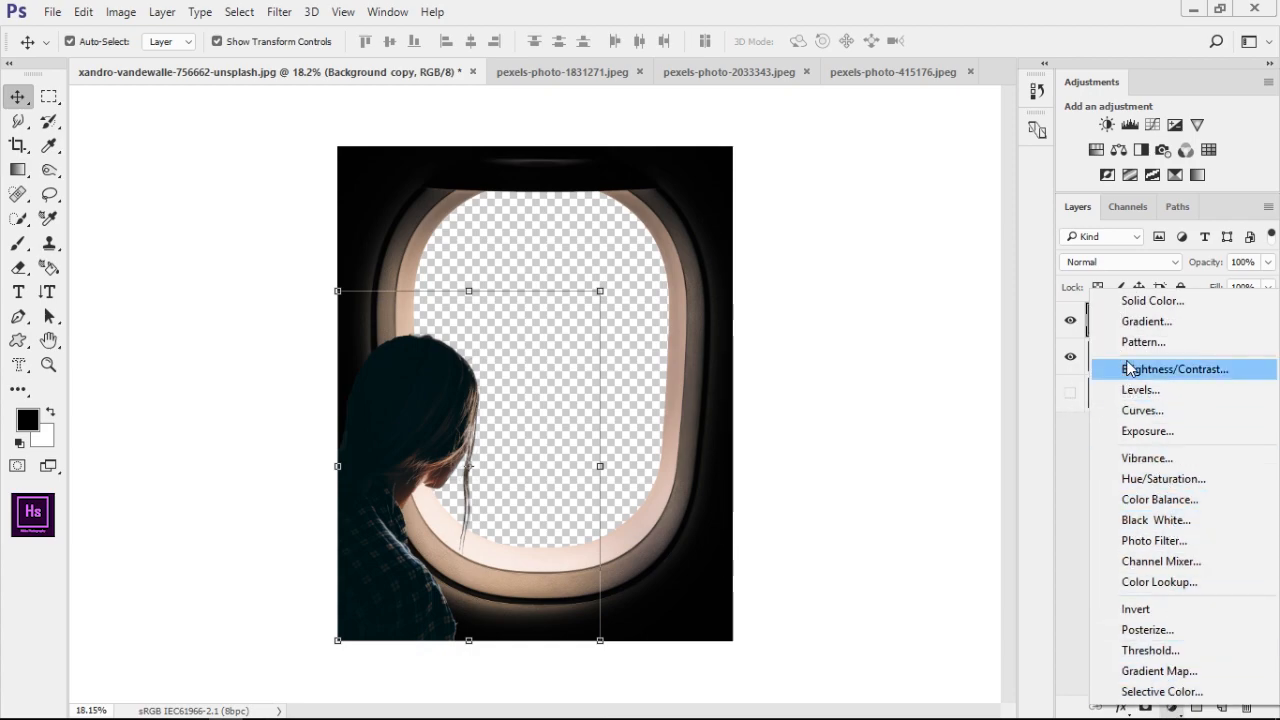
pyautogui.click(1142, 410)
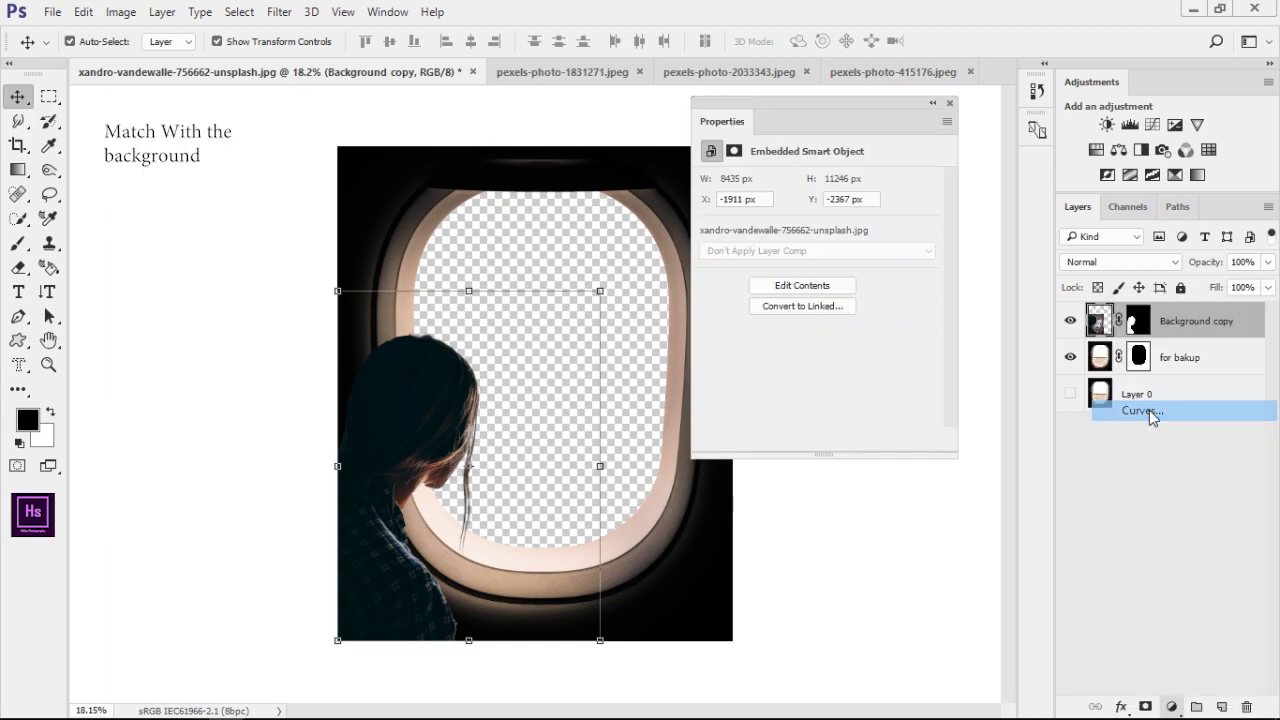
pyautogui.moveTo(832, 320); pyautogui.dragTo(841, 353)
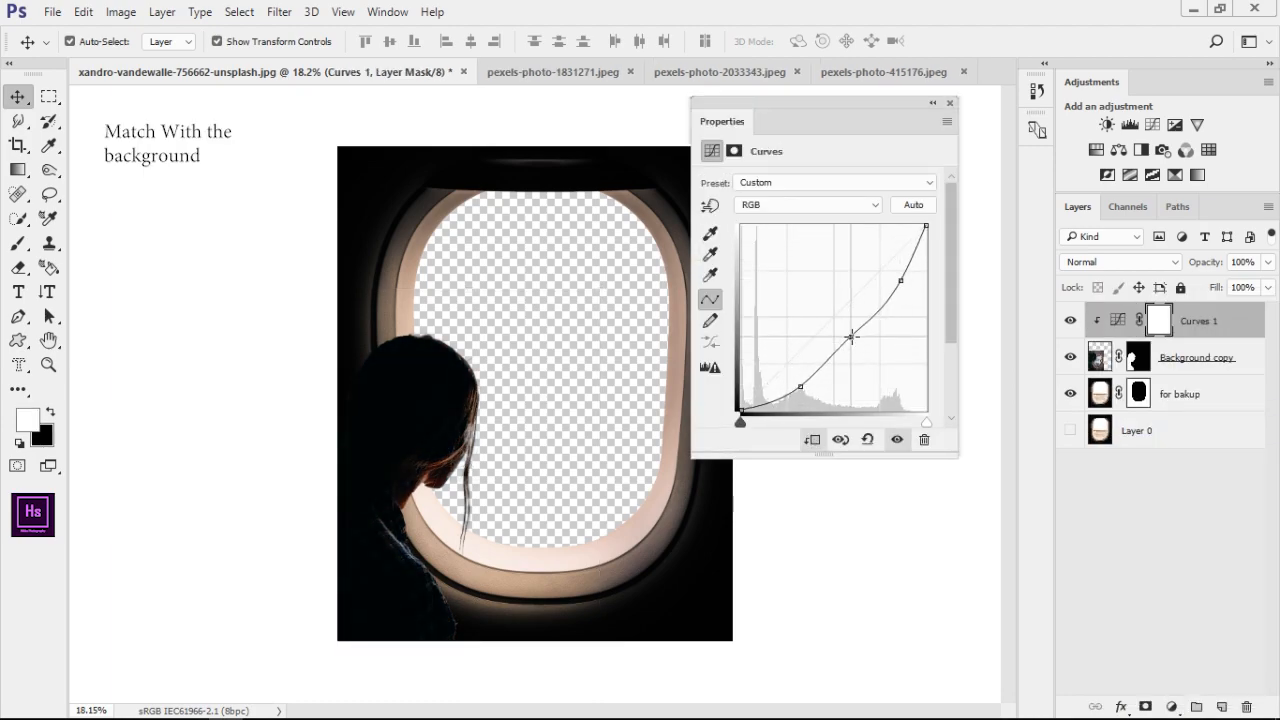
pyautogui.click(950, 103)
# Enlarge the girl layer and reposition it so she fills more of the left side of the airplane window
pyautogui.click(1135, 361)
pyautogui.scroll(8, 523, 490)
pyautogui.moveTo(490, 630); pyautogui.dragTo(548, 474)
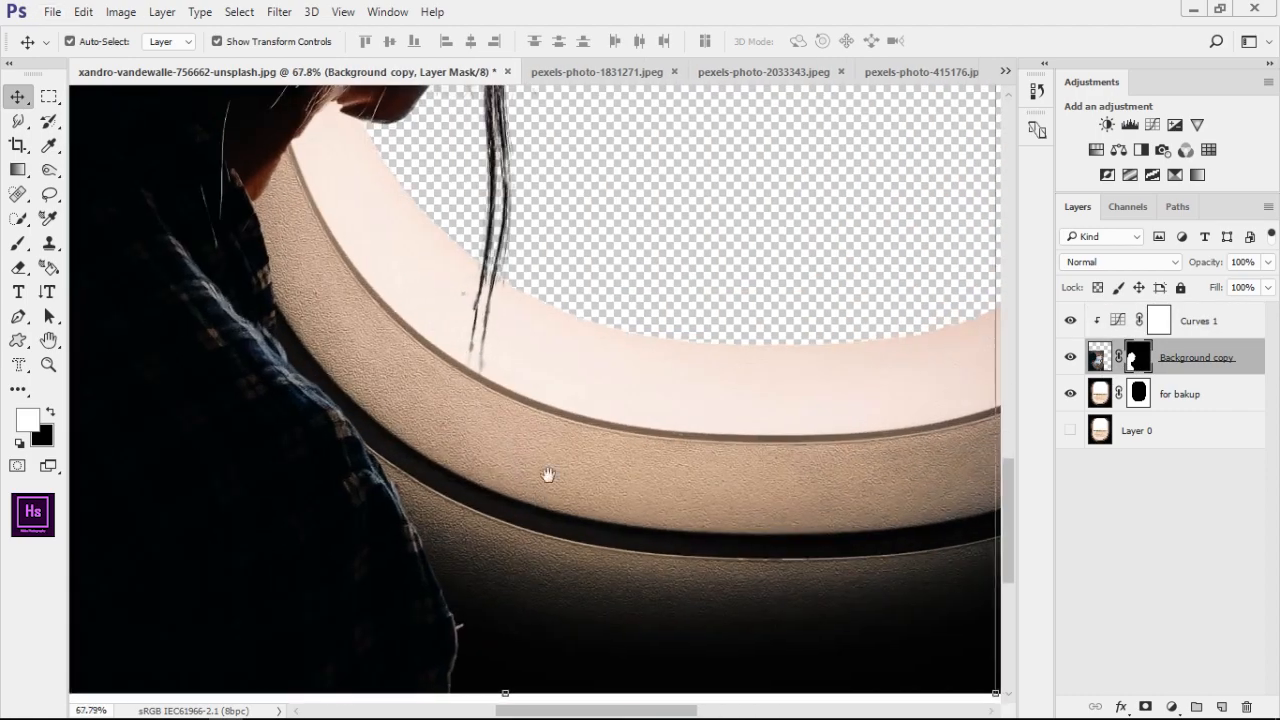
pyautogui.scroll(-10, 562, 440)
pyautogui.moveTo(600, 291); pyautogui.dragTo(628, 254)
pyautogui.moveTo(546, 346)
pyautogui.mouseDown()
pyautogui.moveTo(546, 326)
pyautogui.moveTo(523, 335)
pyautogui.mouseUp()
pyautogui.moveTo(605, 246); pyautogui.dragTo(670, 156)
pyautogui.moveTo(550, 298); pyautogui.dragTo(521, 320)
pyautogui.press('Return')
# Fill in the semi-transparent hair in front of the girl's face by painting white on the Background copy mask
pyautogui.scroll(10, 480, 434)
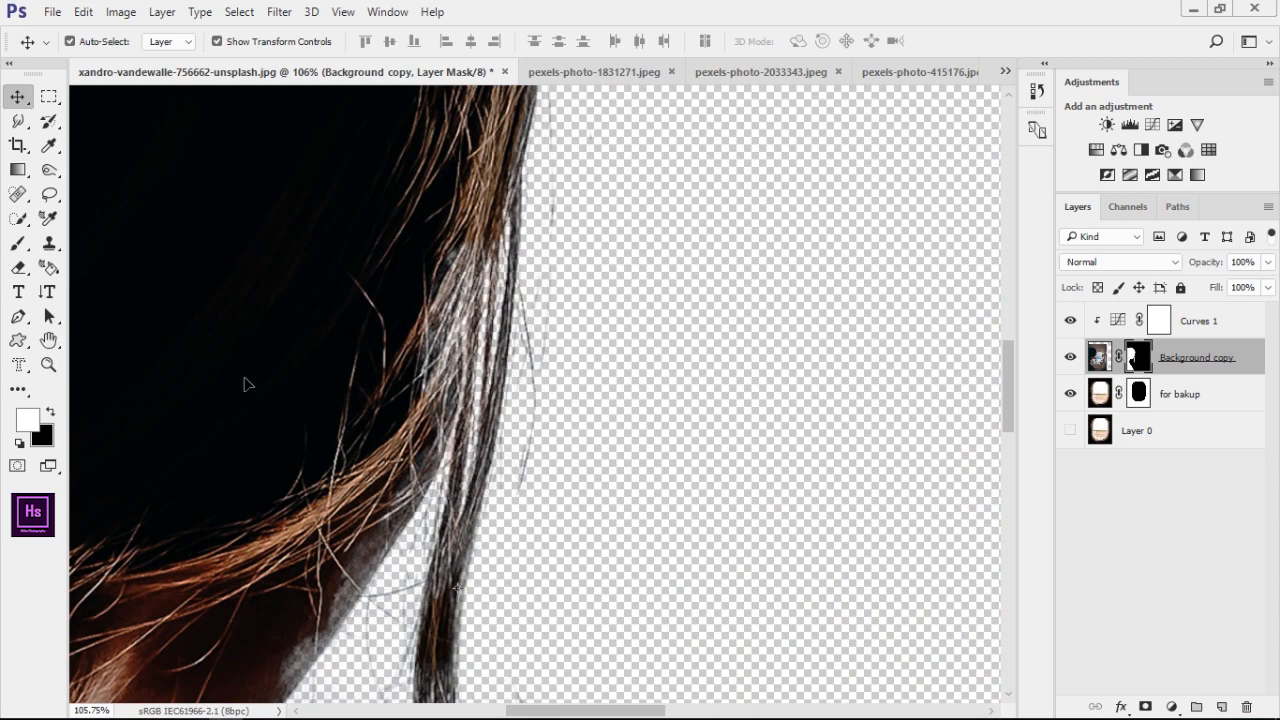
pyautogui.click(17, 246)
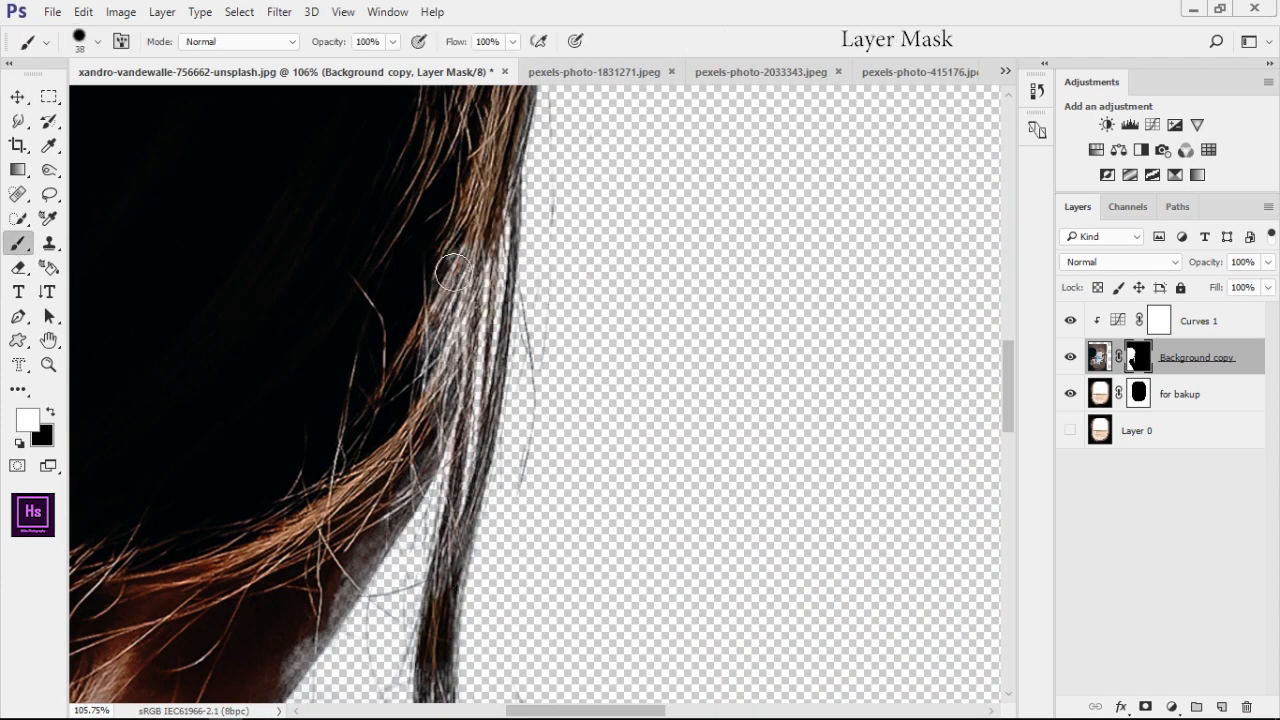
pyautogui.moveTo(483, 470); pyautogui.dragTo(487, 300)
pyautogui.moveTo(438, 220); pyautogui.dragTo(438, 436)
pyautogui.moveTo(374, 514); pyautogui.dragTo(422, 382)
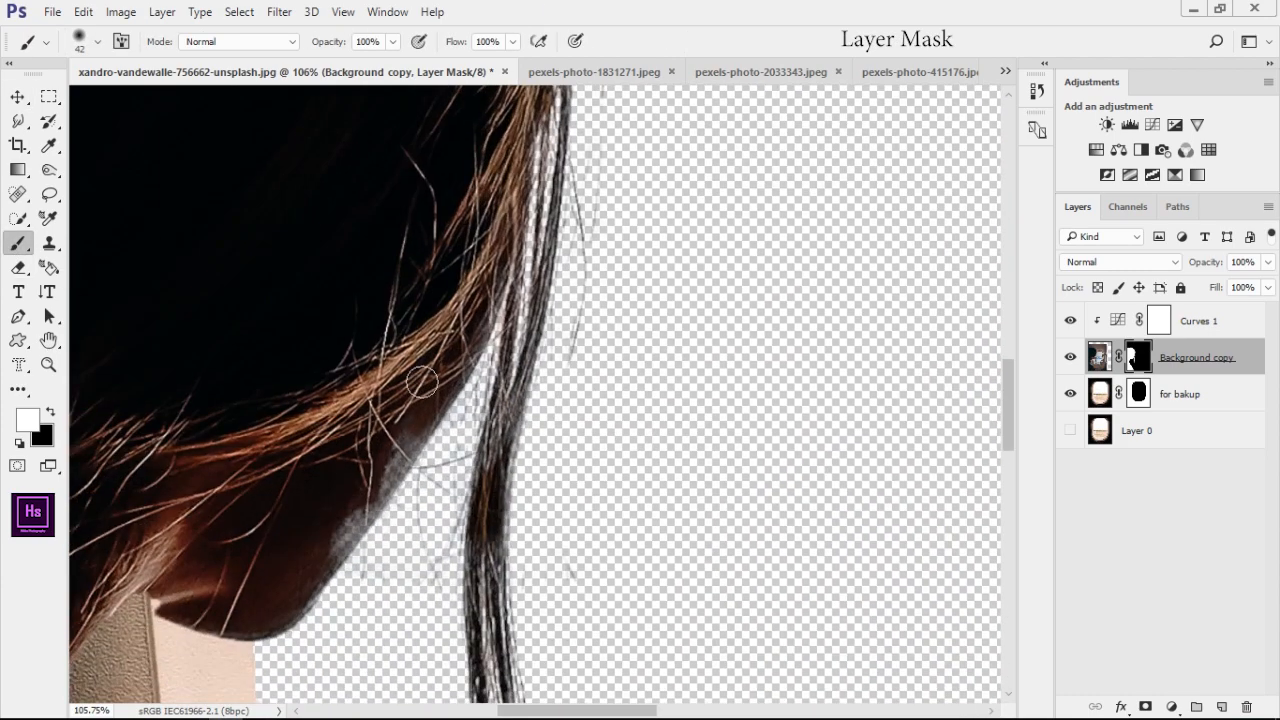
# Refine the mask along the girl's face edge behind the hair strand with a 42 px brush, restoring the pale semi-transparent areas
pyautogui.press('x')
pyautogui.moveTo(412, 436)
pyautogui.mouseDown()
pyautogui.moveTo(320, 598)
pyautogui.moveTo(440, 338)
pyautogui.mouseUp()
pyautogui.press('x')
pyautogui.moveTo(438, 338); pyautogui.dragTo(367, 480)
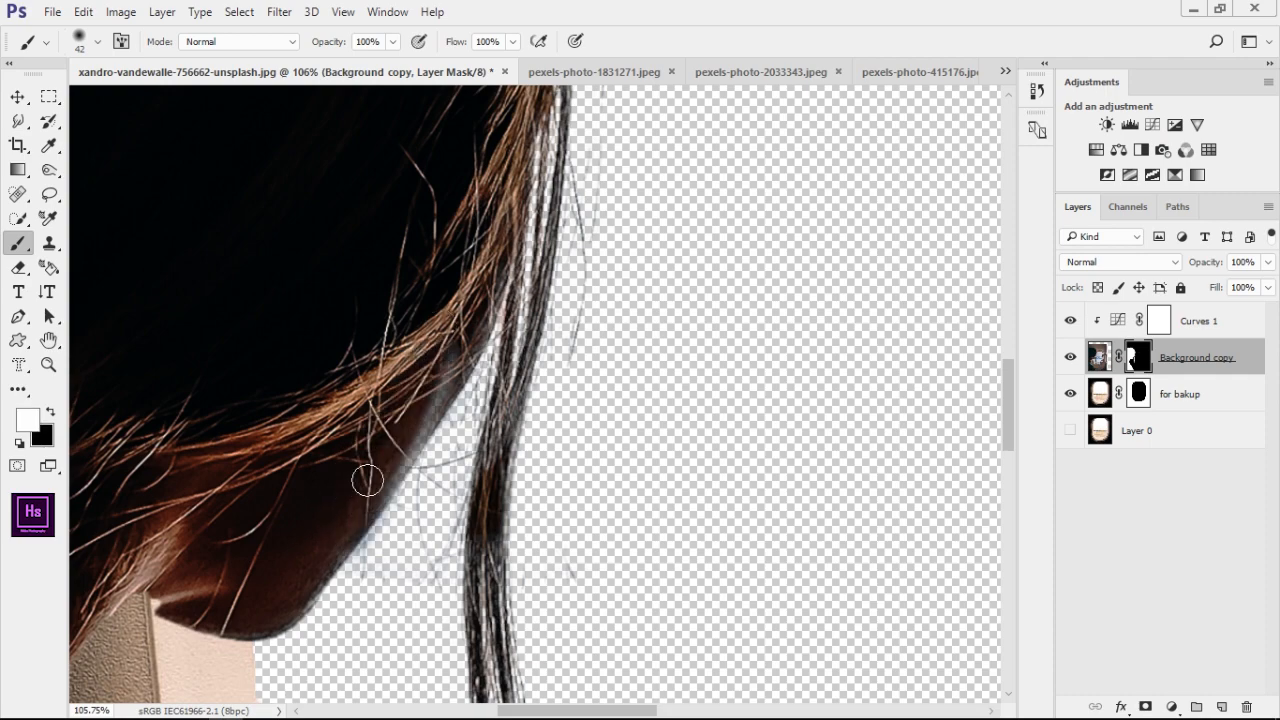
pyautogui.scroll(-10, 360, 430)
pyautogui.scroll(6, 380, 500)
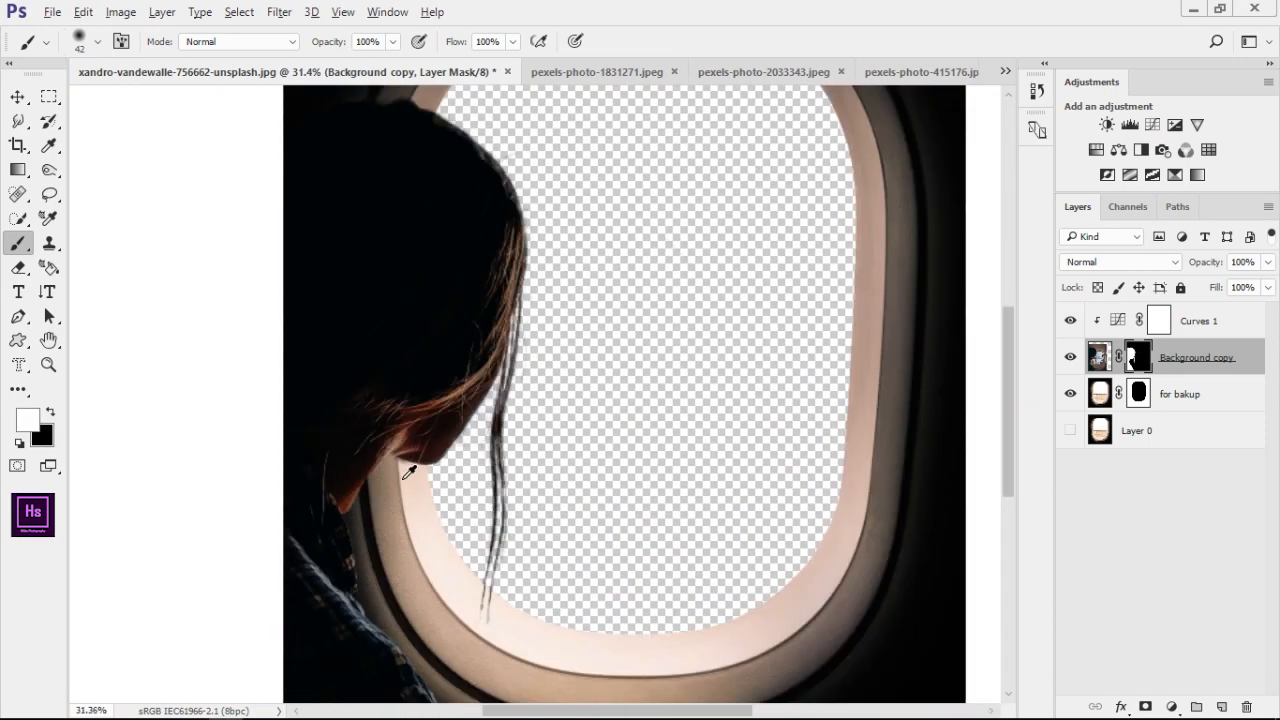
# Restore the semi-transparent edge along the top and front of the girl's head with a 66 px white brush on the mask
pyautogui.moveTo(551, 275); pyautogui.dragTo(492, 368)
pyautogui.scroll(7, 465, 314)
pyautogui.moveTo(465, 314); pyautogui.dragTo(509, 532)
pyautogui.moveTo(386, 329); pyautogui.dragTo(410, 329)
pyautogui.moveTo(412, 262); pyautogui.dragTo(386, 174)
pyautogui.moveTo(370, 284); pyautogui.dragTo(411, 486)
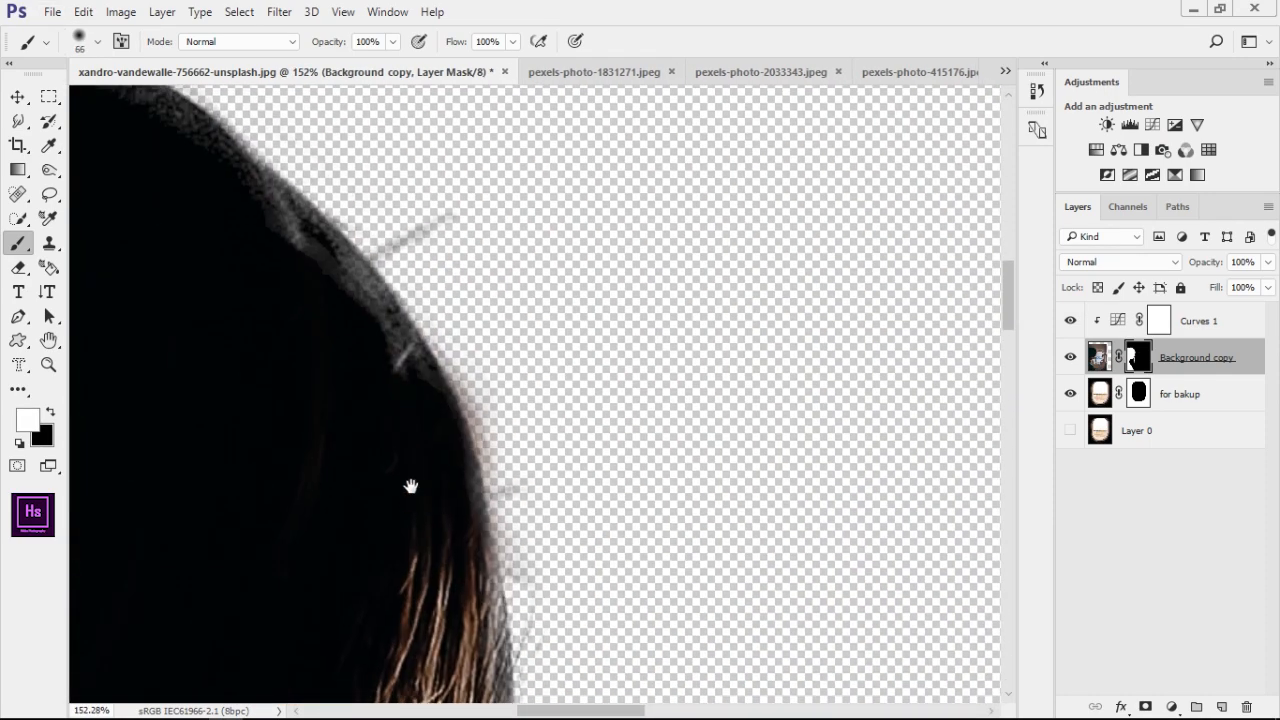
pyautogui.moveTo(408, 352); pyautogui.dragTo(260, 208)
pyautogui.scroll(-2, 240, 238)
pyautogui.scroll(-3, 240, 238)
pyautogui.press('x')
pyautogui.scroll(-2, 414, 323)
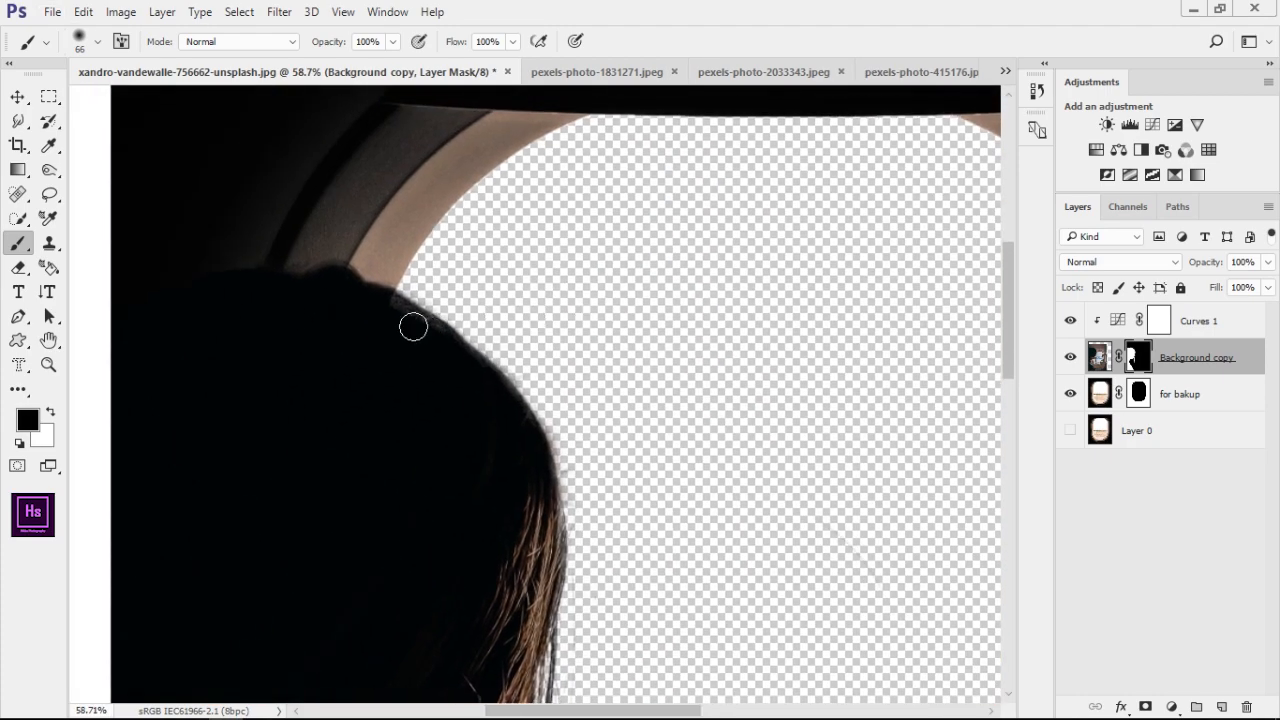
pyautogui.press('x')
pyautogui.scroll(-4, 414, 323)
# Switch to the airplane wing photo pexels-photo-1831271.jpeg and turn its Background into a regular layer
pyautogui.click(782, 72)
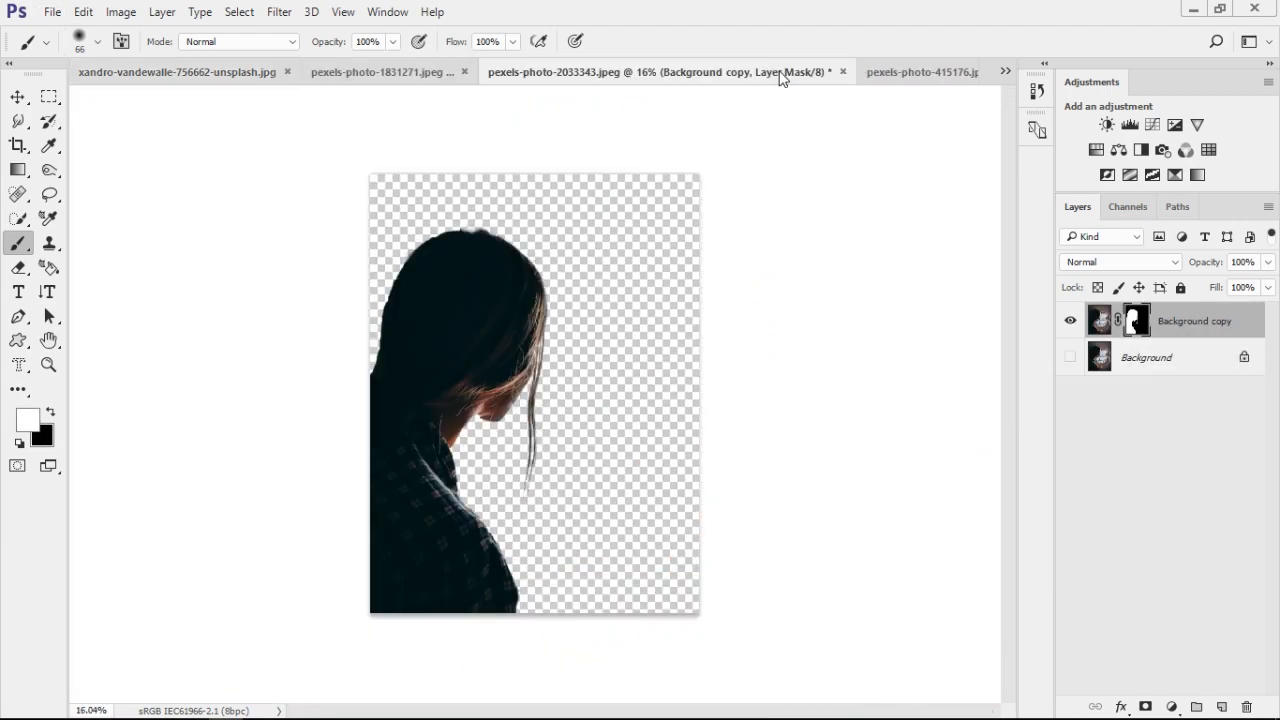
pyautogui.click(890, 78)
pyautogui.press('x')
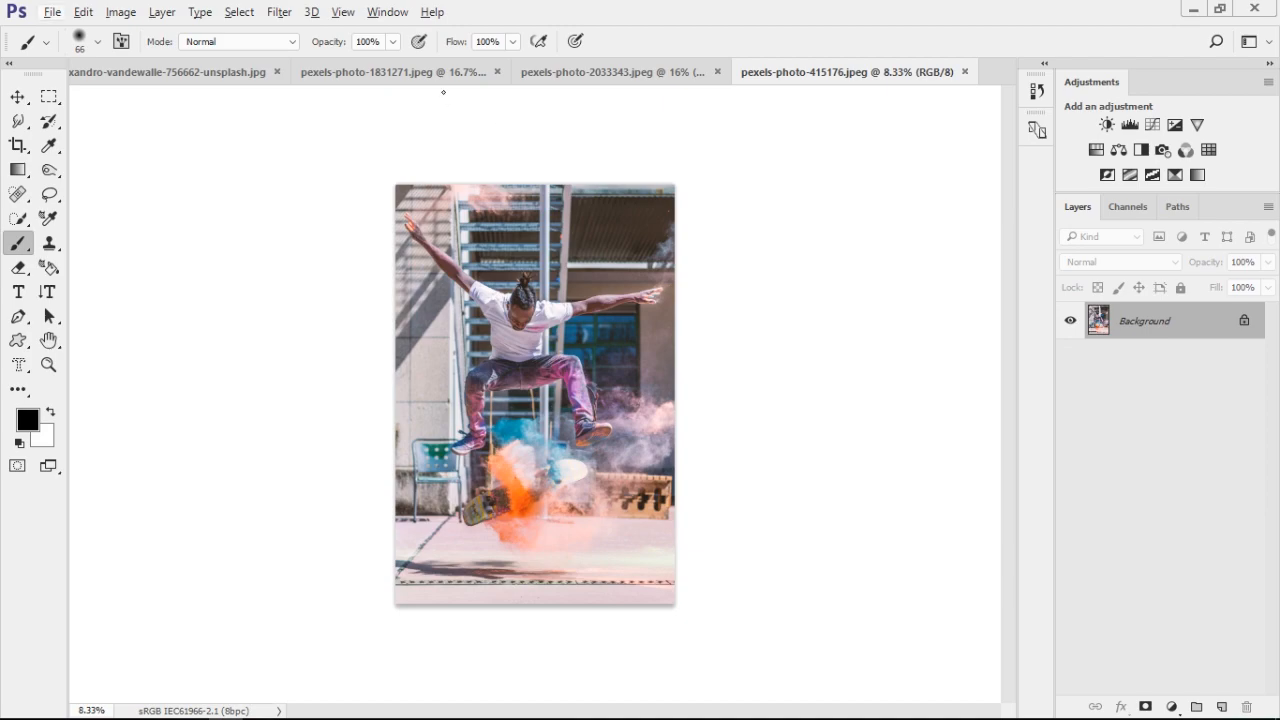
pyautogui.click(443, 77)
pyautogui.scroll(5, 584, 386)
pyautogui.moveTo(692, 357); pyautogui.dragTo(524, 385)
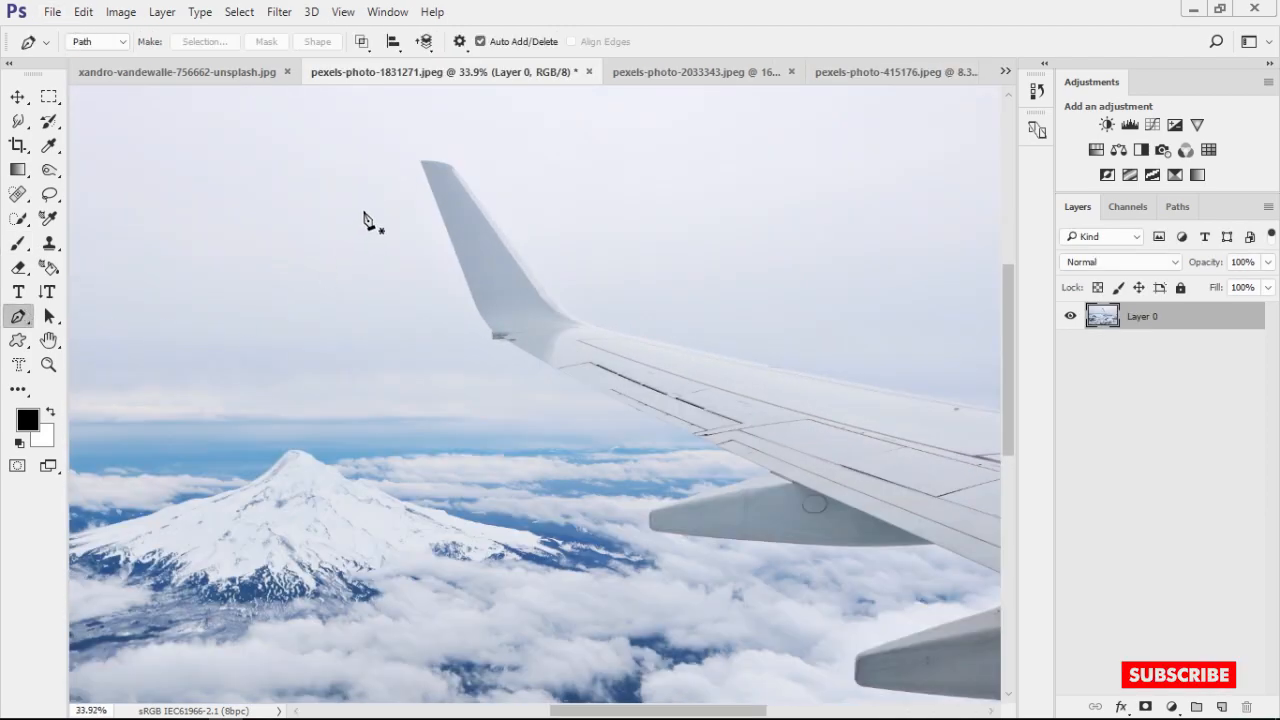
pyautogui.scroll(5, 360, 217)
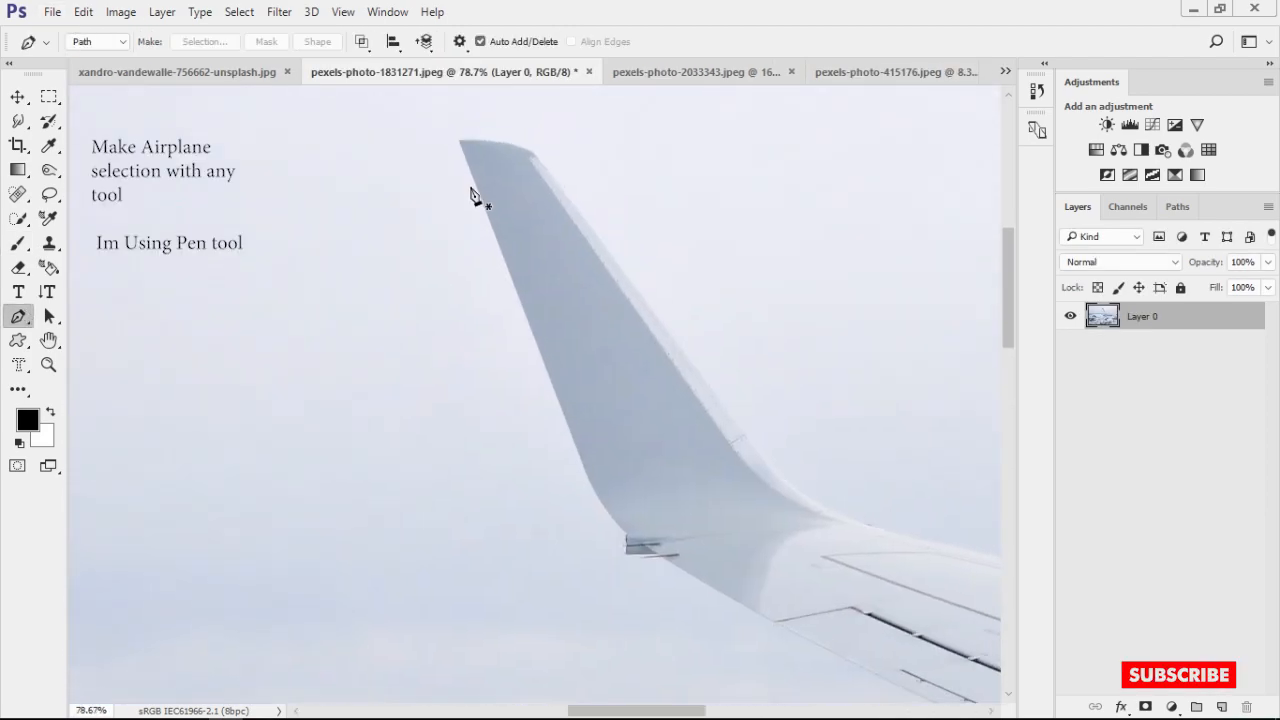
# Start a Pen tool path at the winglet and trace its outer edge down around the small notch at its base
pyautogui.scroll(3, 497, 224)
pyautogui.moveTo(586, 474); pyautogui.dragTo(541, 243)
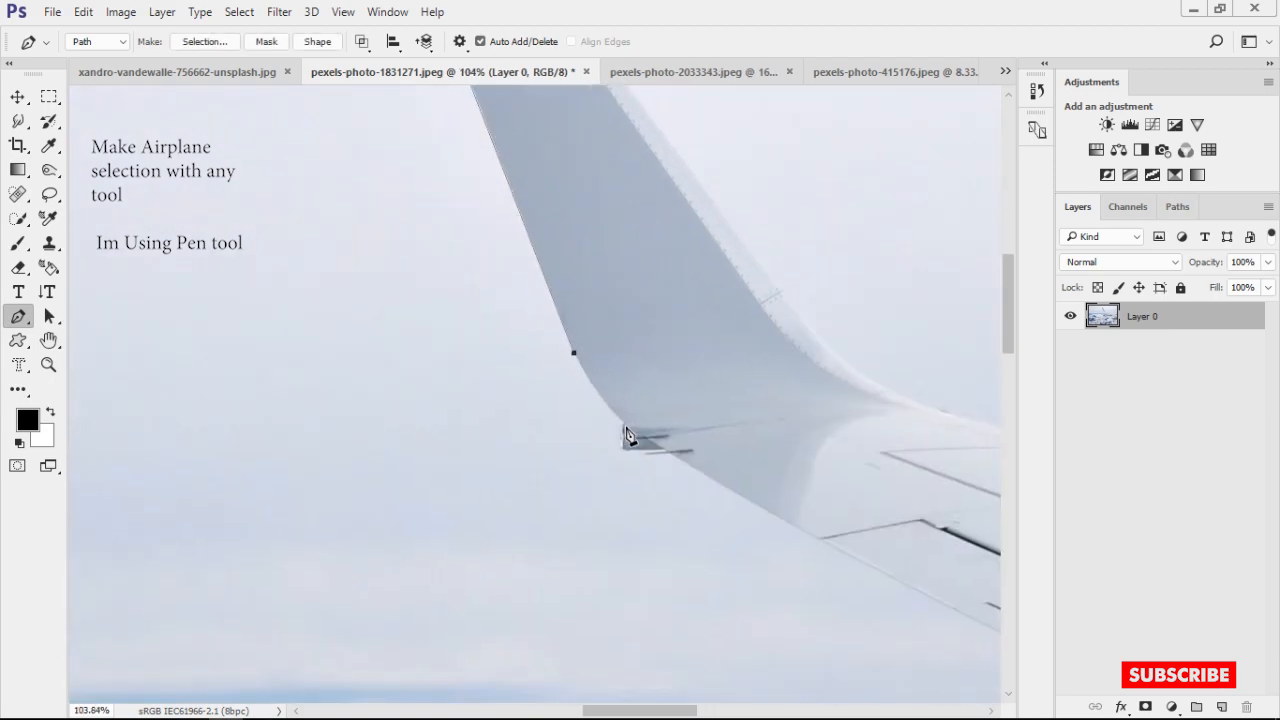
pyautogui.scroll(4, 643, 466)
pyautogui.scroll(-5, 709, 490)
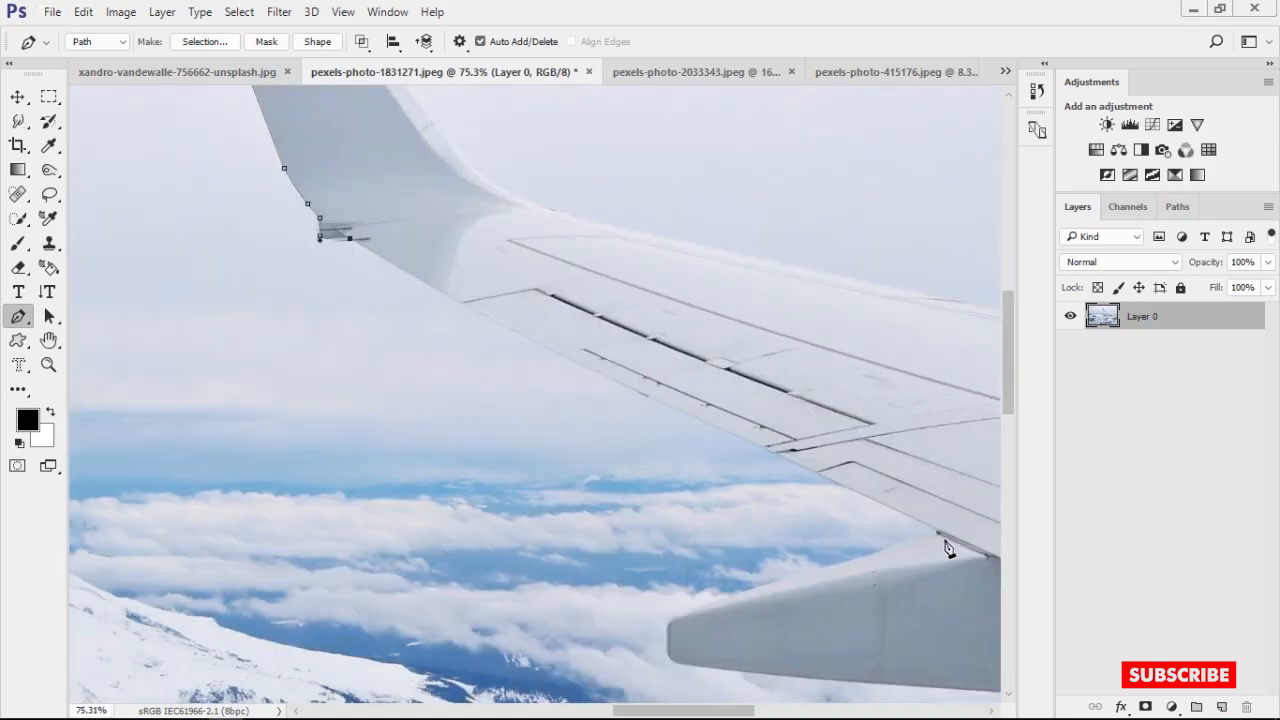
# Continue the Pen path along the wing's trailing edge and around the rounded tip of the first flap fairing
pyautogui.moveTo(567, 347); pyautogui.dragTo(555, 354)
pyautogui.scroll(5, 680, 525)
pyautogui.moveTo(680, 525); pyautogui.dragTo(566, 317)
pyautogui.scroll(-4, 566, 317)
pyautogui.moveTo(727, 456); pyautogui.dragTo(525, 272)
pyautogui.moveTo(353, 281); pyautogui.dragTo(362, 415)
pyautogui.scroll(3, 337, 345)
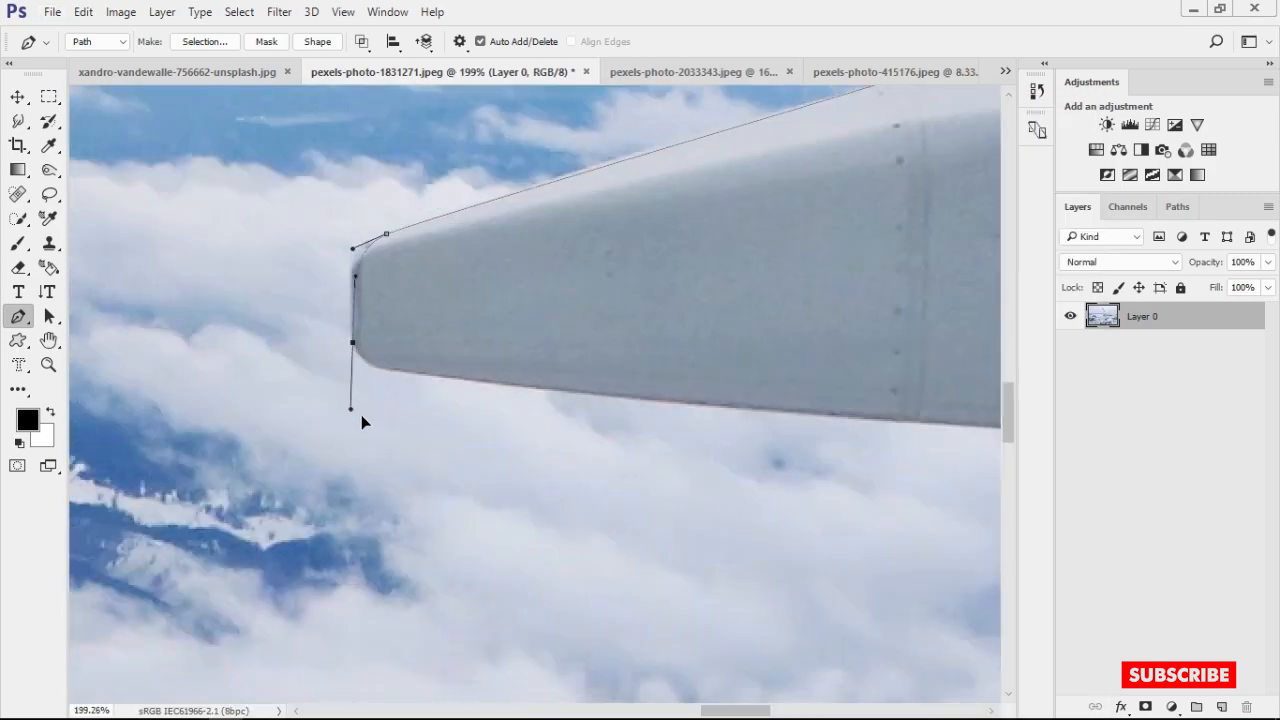
pyautogui.keyDown('alt'); pyautogui.click(416, 376); pyautogui.keyUp('alt')
pyautogui.moveTo(771, 431); pyautogui.dragTo(303, 367)
# Trace the path along the first fairing's underside and down the wing edge to the start of the second fairing
pyautogui.scroll(-5, 303, 367)
pyautogui.moveTo(809, 379); pyautogui.dragTo(971, 366)
pyautogui.moveTo(902, 426); pyautogui.dragTo(471, 423)
pyautogui.scroll(3, 579, 360)
pyautogui.keyDown('alt'); pyautogui.click(284, 382); pyautogui.keyUp('alt')
pyautogui.moveTo(525, 371); pyautogui.dragTo(533, 371)
pyautogui.moveTo(850, 519); pyautogui.dragTo(440, 360)
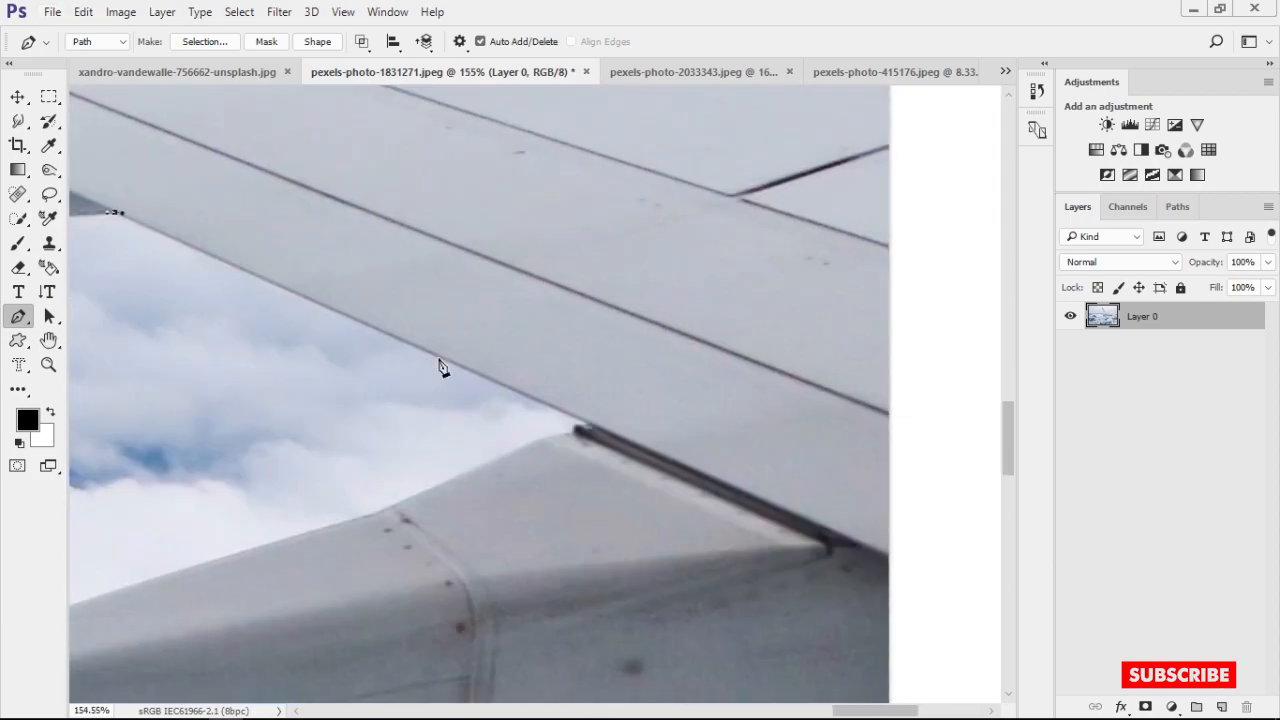
pyautogui.moveTo(522, 442); pyautogui.dragTo(504, 452)
pyautogui.moveTo(448, 490); pyautogui.dragTo(586, 372)
# Trace the path around the second fairing's tip and along its underside to the photo's edge
pyautogui.moveTo(484, 475); pyautogui.dragTo(811, 364)
pyautogui.moveTo(311, 463); pyautogui.dragTo(298, 493)
pyautogui.moveTo(301, 571); pyautogui.dragTo(410, 503)
pyautogui.click(348, 467)
pyautogui.scroll(-4, 706, 525)
pyautogui.moveTo(960, 560); pyautogui.dragTo(471, 388)
pyautogui.scroll(-5, 604, 379)
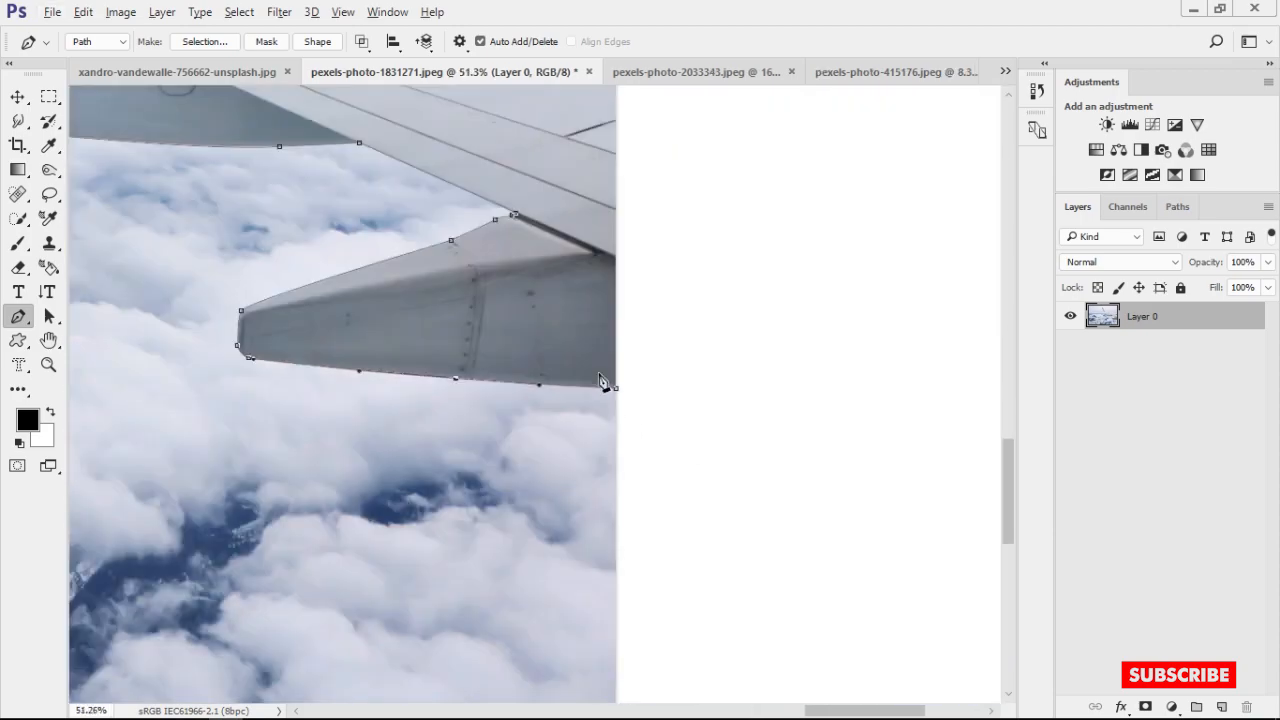
# Carry the path up past the photo's edge and back along the wing's upper edge to the base of the winglet
pyautogui.scroll(4, 700, 220)
pyautogui.moveTo(718, 110); pyautogui.dragTo(606, 387)
pyautogui.click(694, 368)
pyautogui.scroll(-5, 690, 370)
pyautogui.moveTo(480, 350); pyautogui.dragTo(922, 504)
pyautogui.moveTo(337, 366); pyautogui.dragTo(271, 331)
pyautogui.moveTo(525, 468); pyautogui.dragTo(595, 586)
pyautogui.scroll(8, 303, 457)
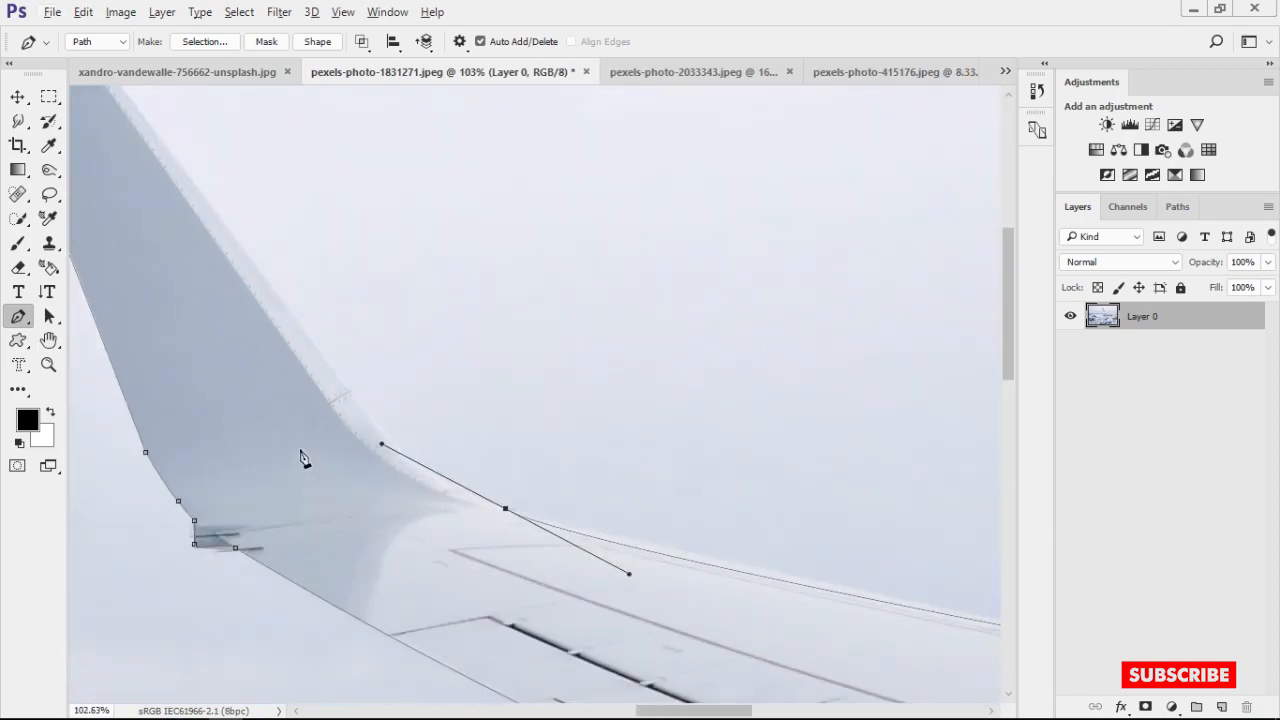
# Curve the path up the winglet's inner edge and close it at the tip
pyautogui.moveTo(303, 457); pyautogui.dragTo(360, 545)
pyautogui.moveTo(360, 403); pyautogui.dragTo(288, 285)
pyautogui.keyDown('alt'); pyautogui.click(467, 536); pyautogui.keyUp('alt')
pyautogui.moveTo(480, 450); pyautogui.dragTo(637, 602)
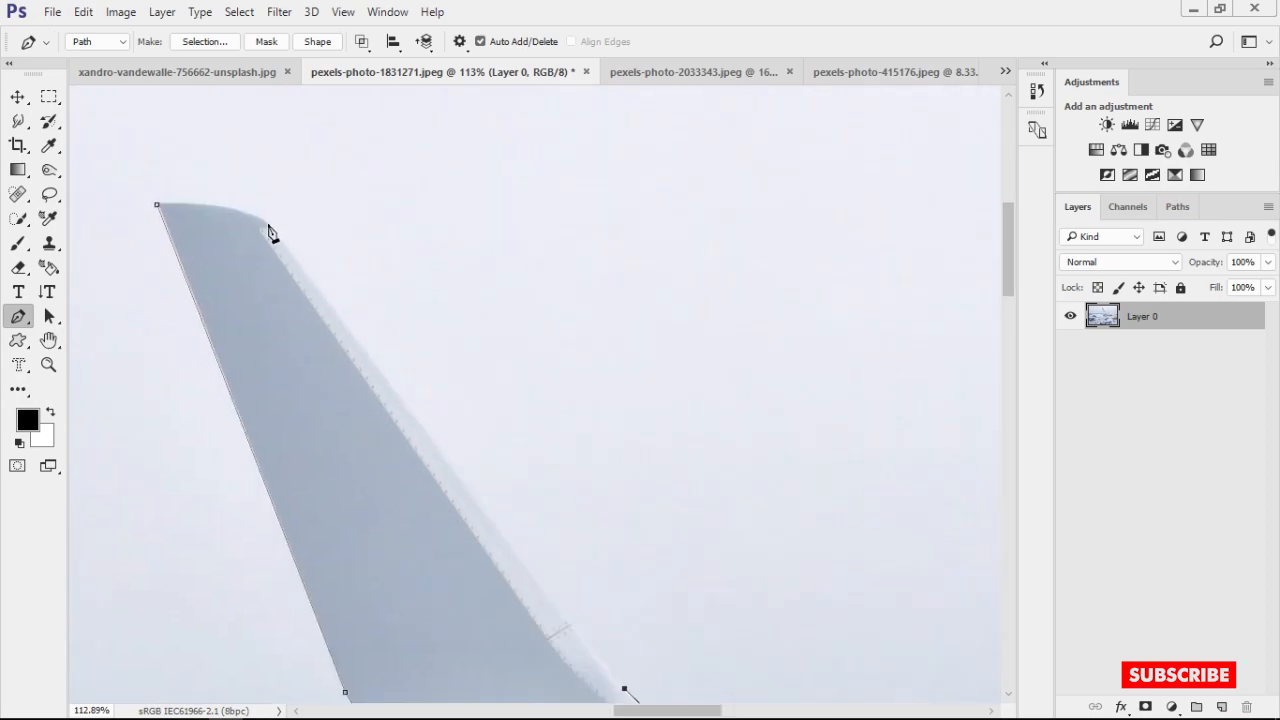
pyautogui.moveTo(625, 691); pyautogui.dragTo(620, 693)
pyautogui.moveTo(290, 290); pyautogui.dragTo(493, 400)
pyautogui.scroll(-8, 429, 363)
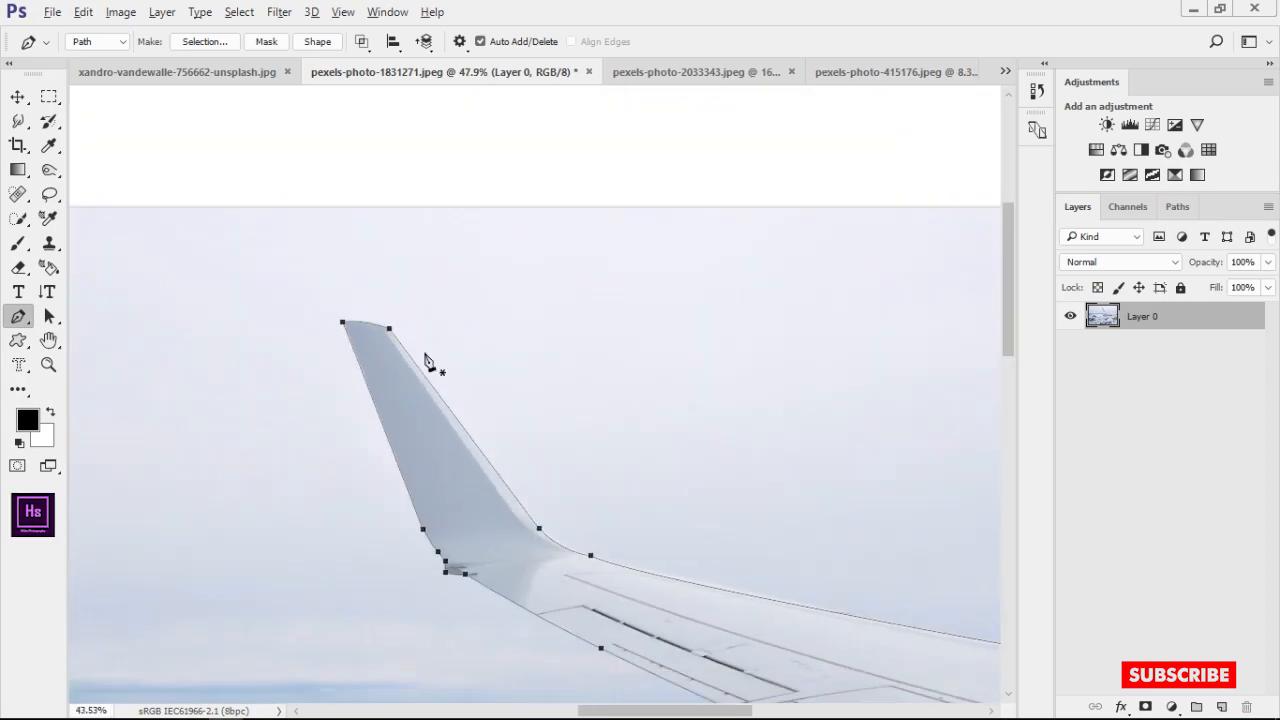
# Convert the wing path to a selection and add it as a layer mask on Layer 0
pyautogui.press('Return')
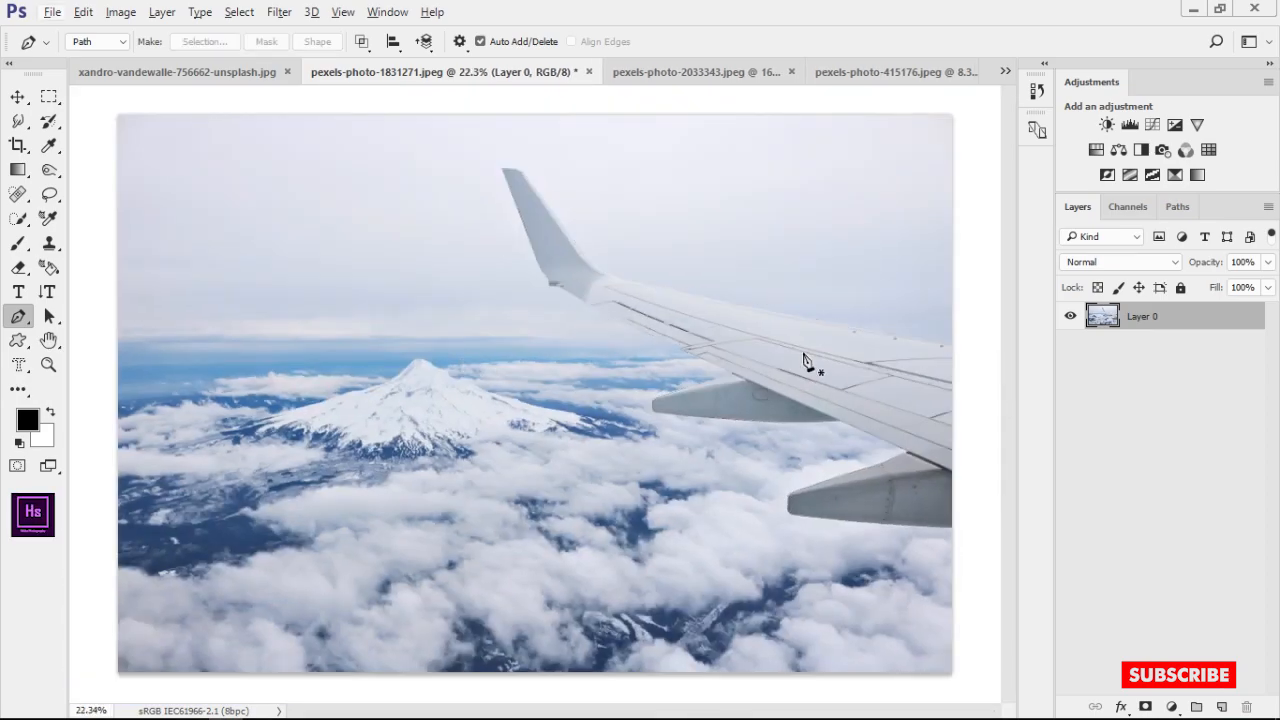
pyautogui.click(1147, 707)
pyautogui.scroll(-3, 730, 470)
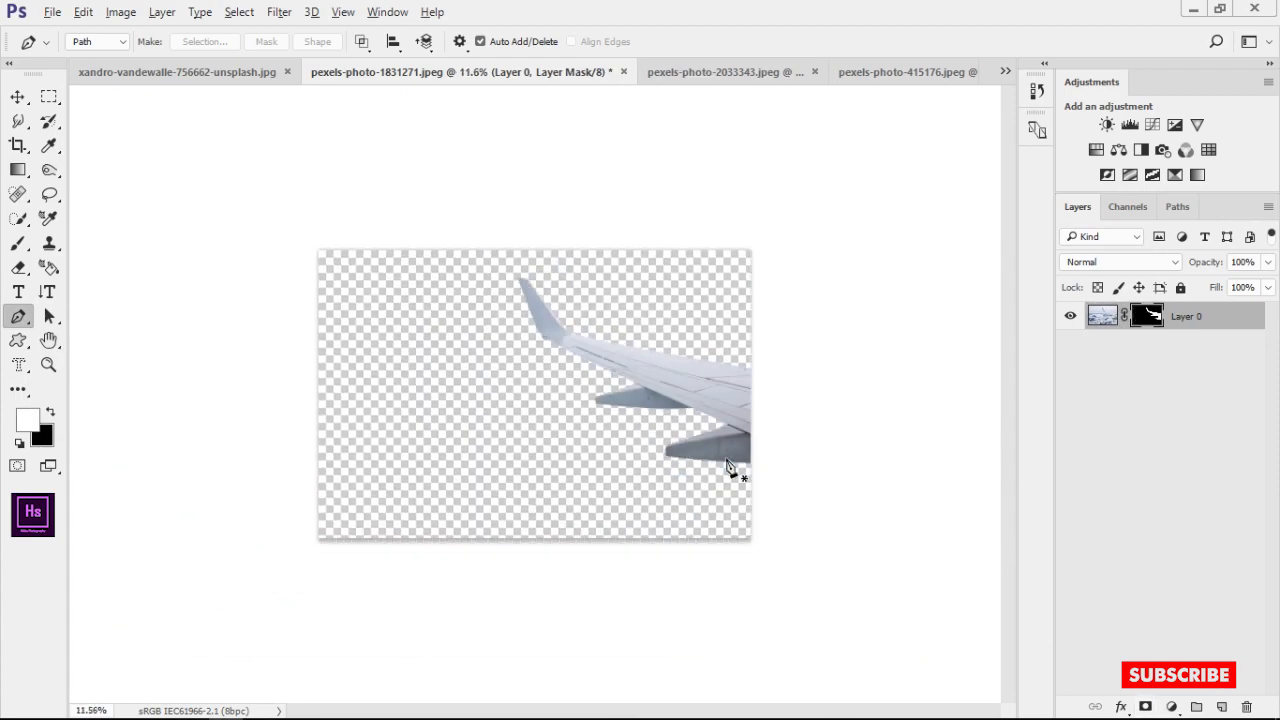
# Bring the masked wing layer into the airplane window document, release it from the clipping group and place it below the "for bakup" layer
pyautogui.moveTo(1110, 318); pyautogui.dragTo(520, 363)
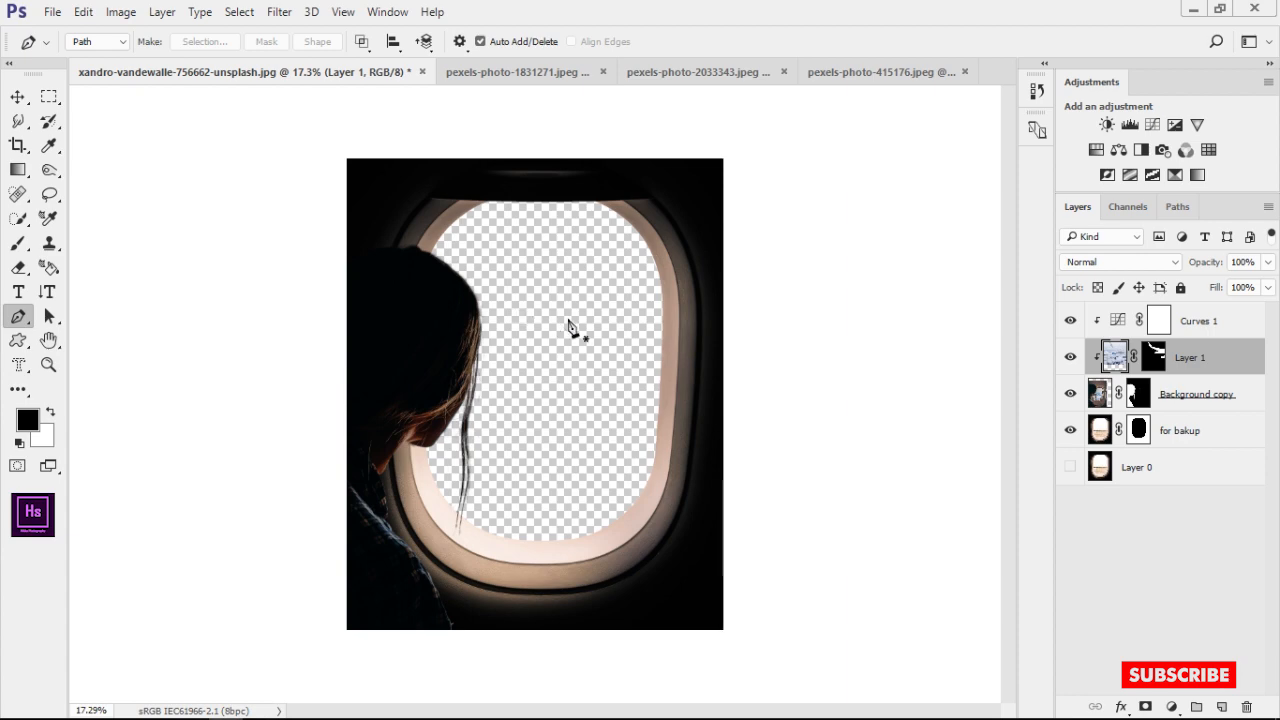
pyautogui.moveTo(1120, 364); pyautogui.dragTo(1111, 313)
pyautogui.click(1116, 354)
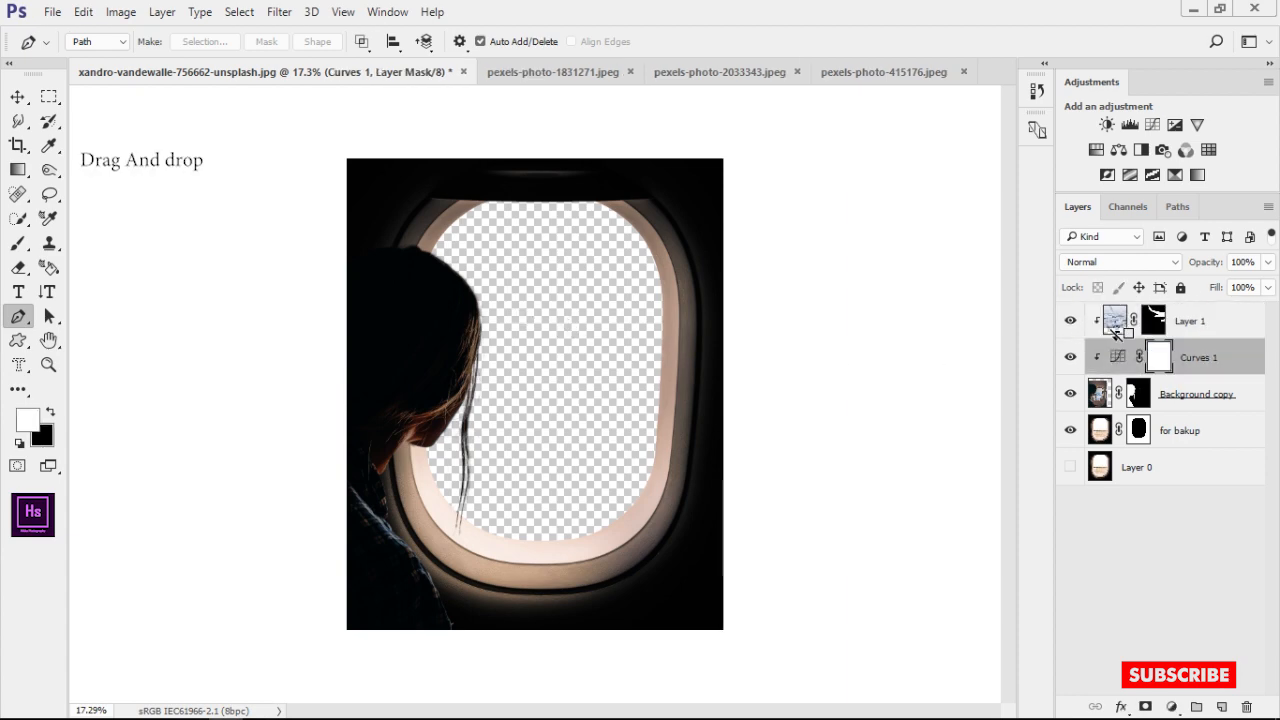
pyautogui.keyDown('alt'); pyautogui.click(1120, 337); pyautogui.keyUp('alt')
pyautogui.click(22, 97)
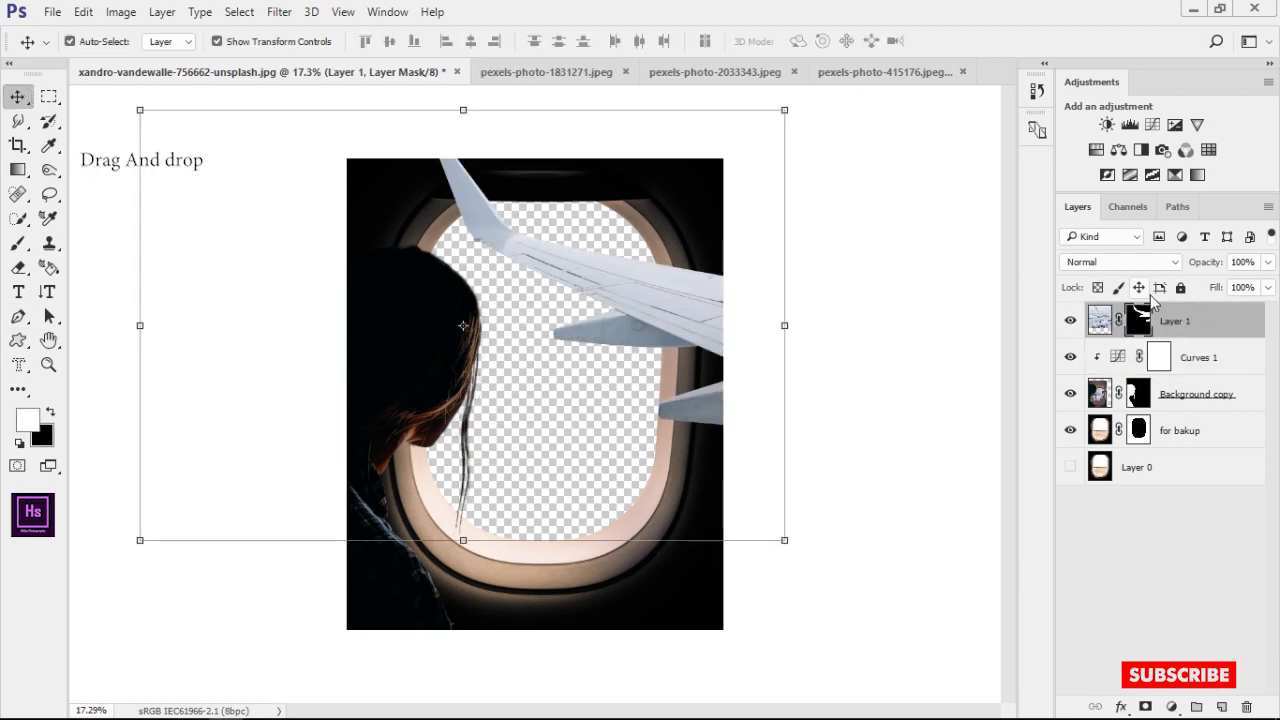
pyautogui.moveTo(1195, 325); pyautogui.dragTo(1183, 437)
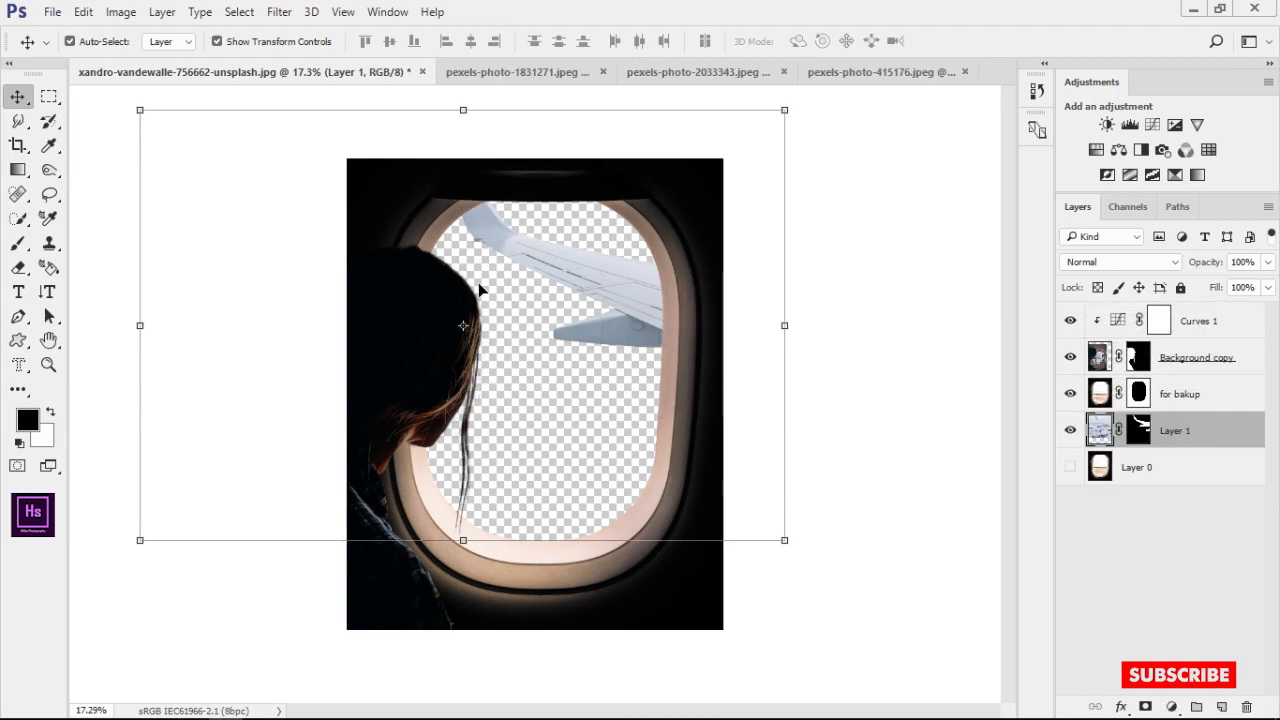
# Scale the wing layer to about 73% and rotate it about 19° clockwise over the window opening
pyautogui.moveTo(594, 280); pyautogui.dragTo(615, 386)
pyautogui.moveTo(805, 216); pyautogui.dragTo(560, 378)
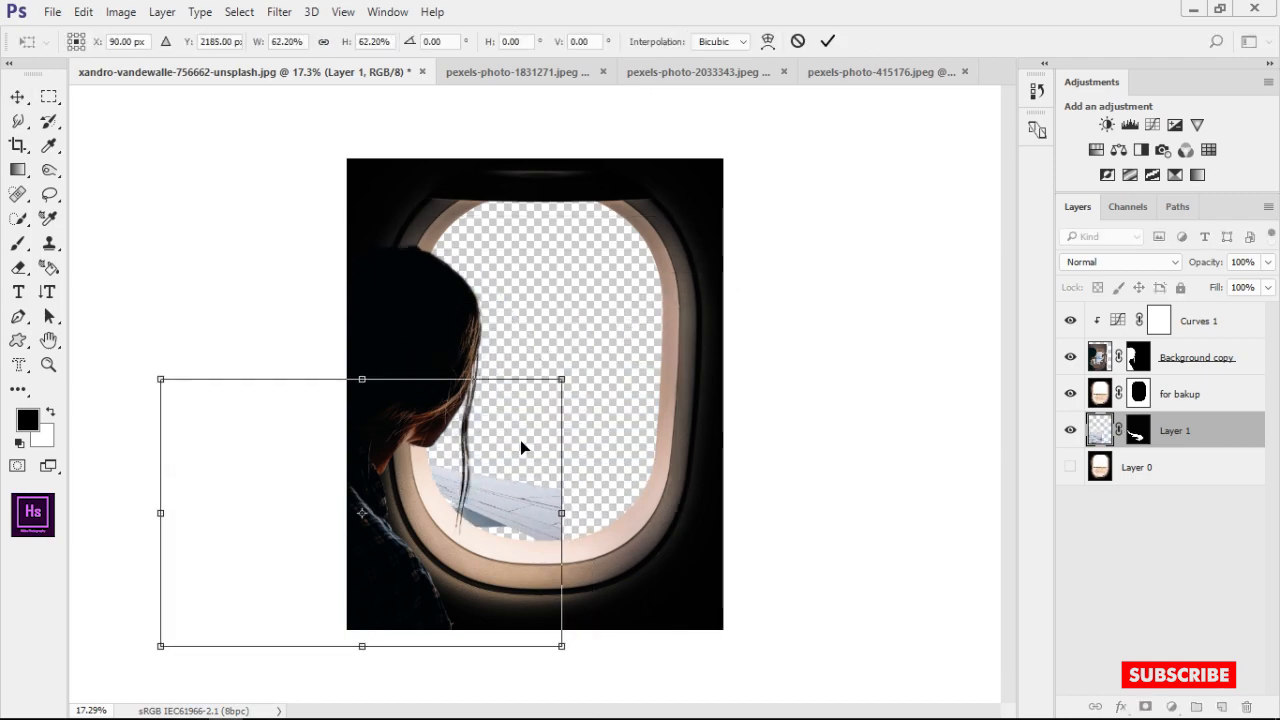
pyautogui.moveTo(520, 438); pyautogui.dragTo(641, 406)
pyautogui.moveTo(697, 360); pyautogui.dragTo(770, 312)
pyautogui.moveTo(684, 379); pyautogui.dragTo(738, 302)
pyautogui.moveTo(838, 228); pyautogui.dragTo(878, 320)
pyautogui.moveTo(732, 366); pyautogui.dragTo(732, 366)
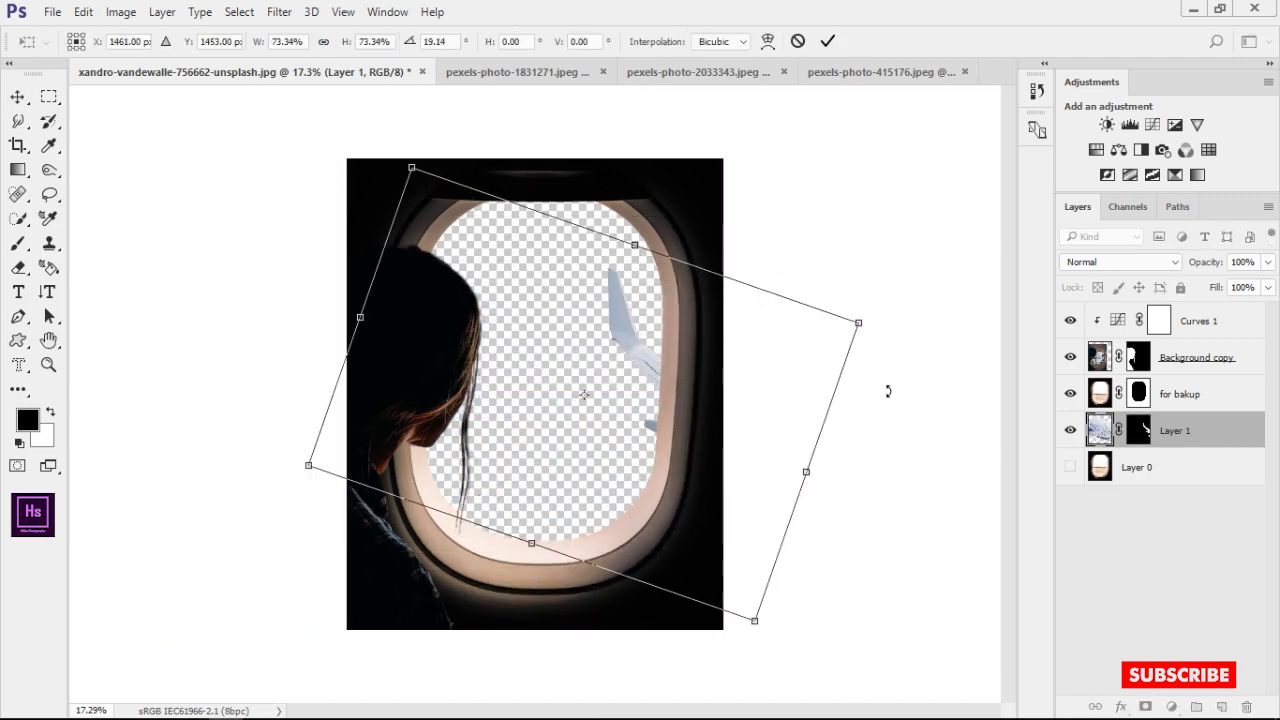
# Reduce the wing's rotation, place its winglet in the upper right of the window opening and apply the transform
pyautogui.moveTo(886, 391); pyautogui.dragTo(851, 252)
pyautogui.moveTo(727, 337); pyautogui.dragTo(696, 373)
pyautogui.moveTo(802, 332); pyautogui.dragTo(818, 372)
pyautogui.moveTo(655, 358); pyautogui.dragTo(690, 306)
pyautogui.press('Return')
pyautogui.click(921, 197)
pyautogui.scroll(6, 603, 312)
pyautogui.scroll(-6, 603, 312)
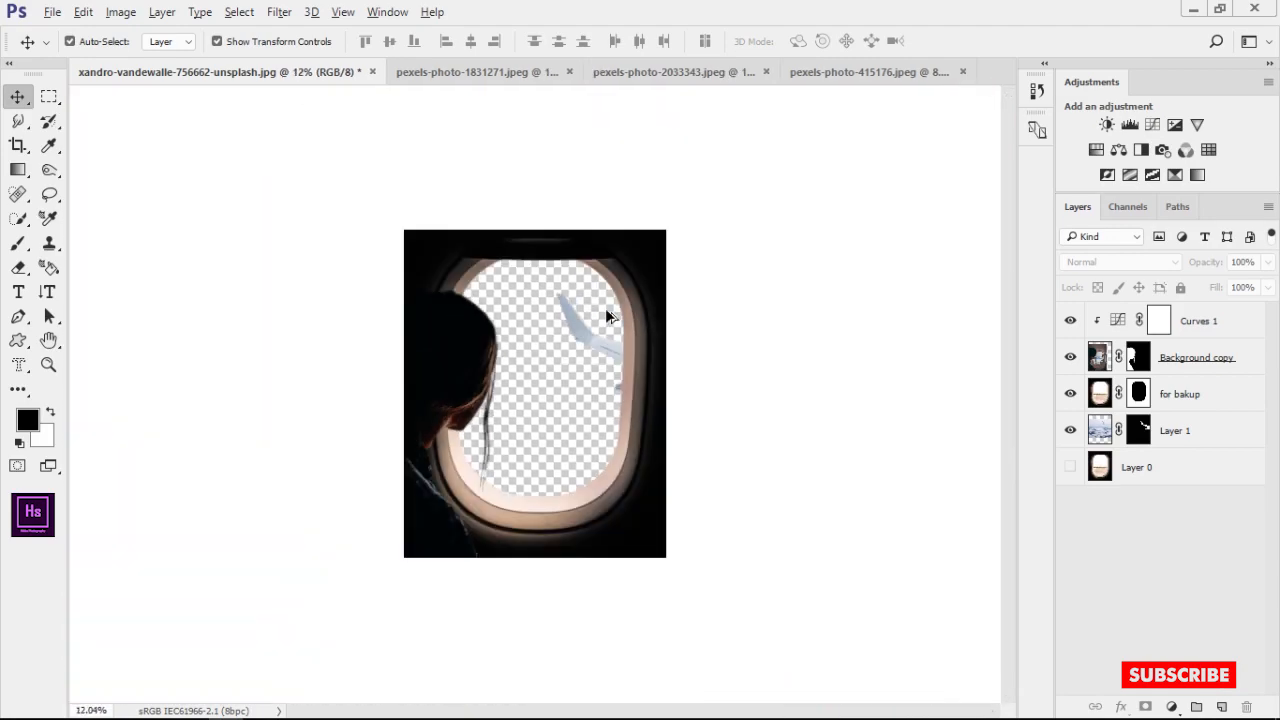
# Switch to the jumping skateboarder photo pexels-photo-415176.jpeg and duplicate its Background layer
pyautogui.click(677, 72)
pyautogui.click(397, 72)
pyautogui.click(870, 72)
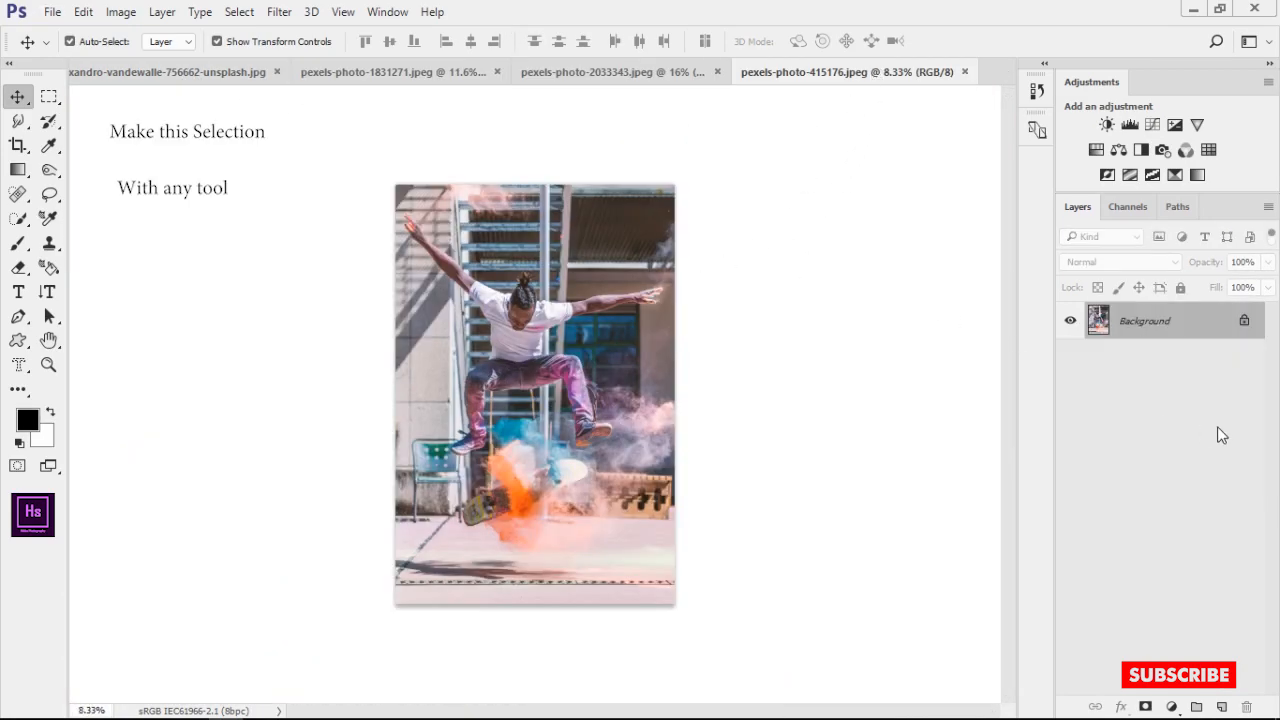
pyautogui.scroll(5, 434, 297)
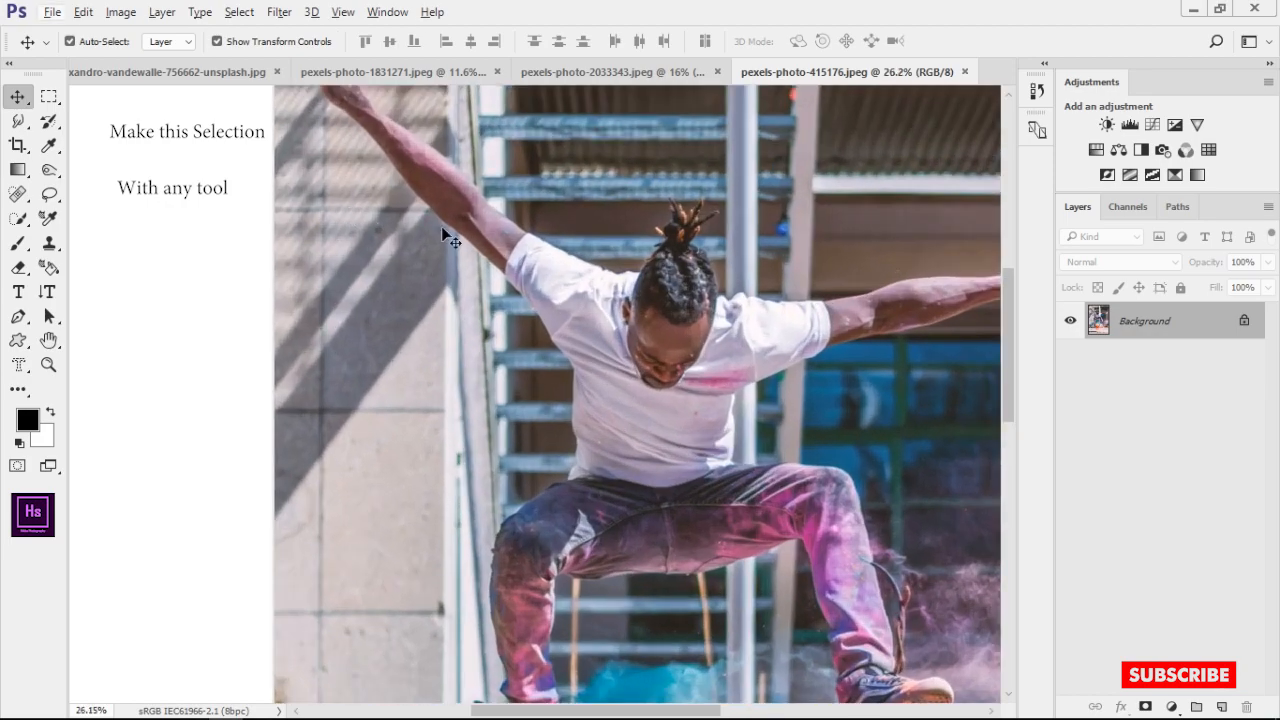
pyautogui.moveTo(441, 228); pyautogui.dragTo(423, 268)
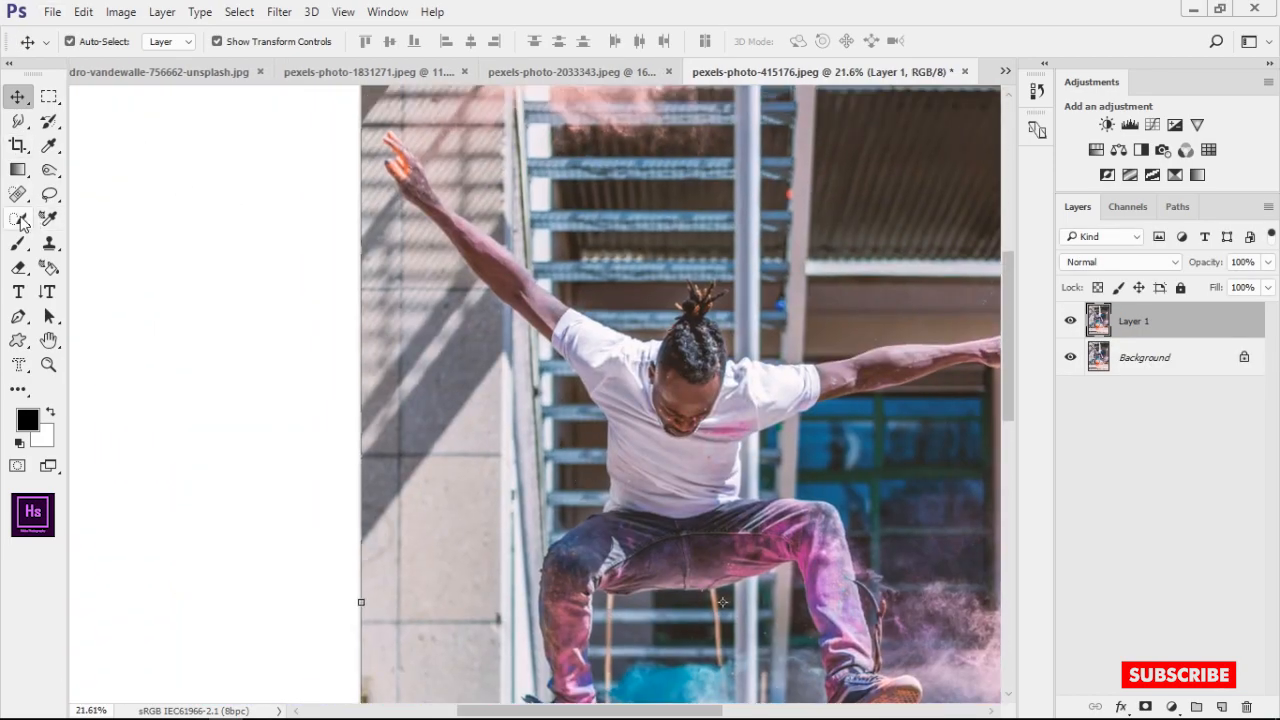
# Start a selection on the front of the skateboarder's white shirt with the Quick Selection tool at 49 px
pyautogui.click(18, 219)
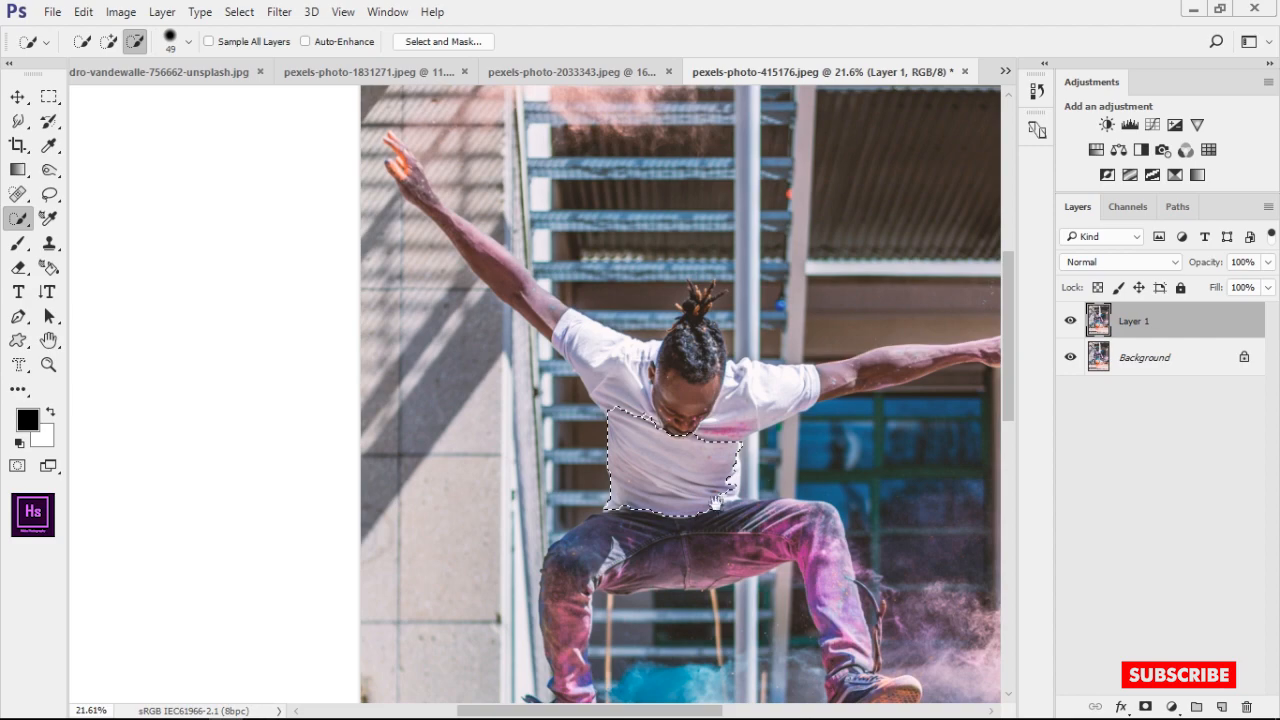
pyautogui.scroll(3, 680, 400)
pyautogui.moveTo(655, 320); pyautogui.dragTo(682, 405)
pyautogui.scroll(2, 684, 403)
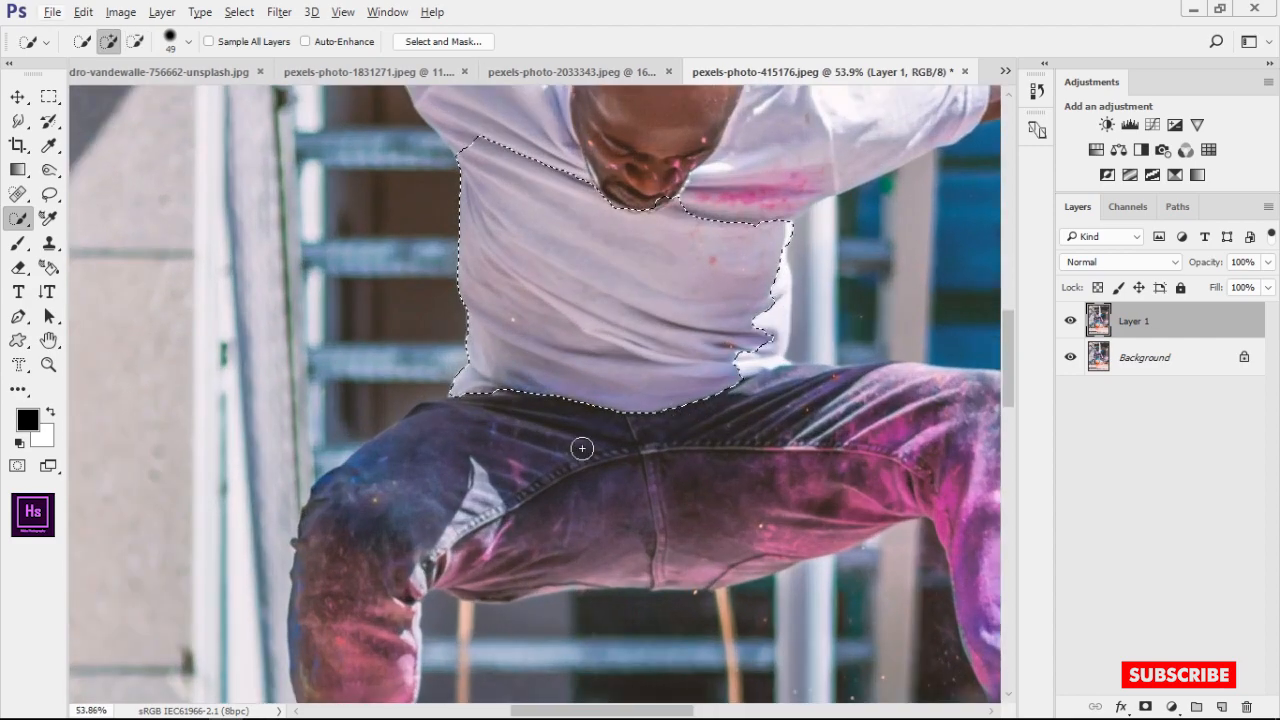
# Extend the selection over the jeans and down the left-side leg to the shoe
pyautogui.moveTo(580, 449); pyautogui.dragTo(571, 480)
pyautogui.moveTo(705, 510); pyautogui.dragTo(491, 129)
pyautogui.scroll(-2, 400, 350)
pyautogui.moveTo(337, 388); pyautogui.dragTo(407, 360)
pyautogui.moveTo(284, 300); pyautogui.dragTo(286, 450)
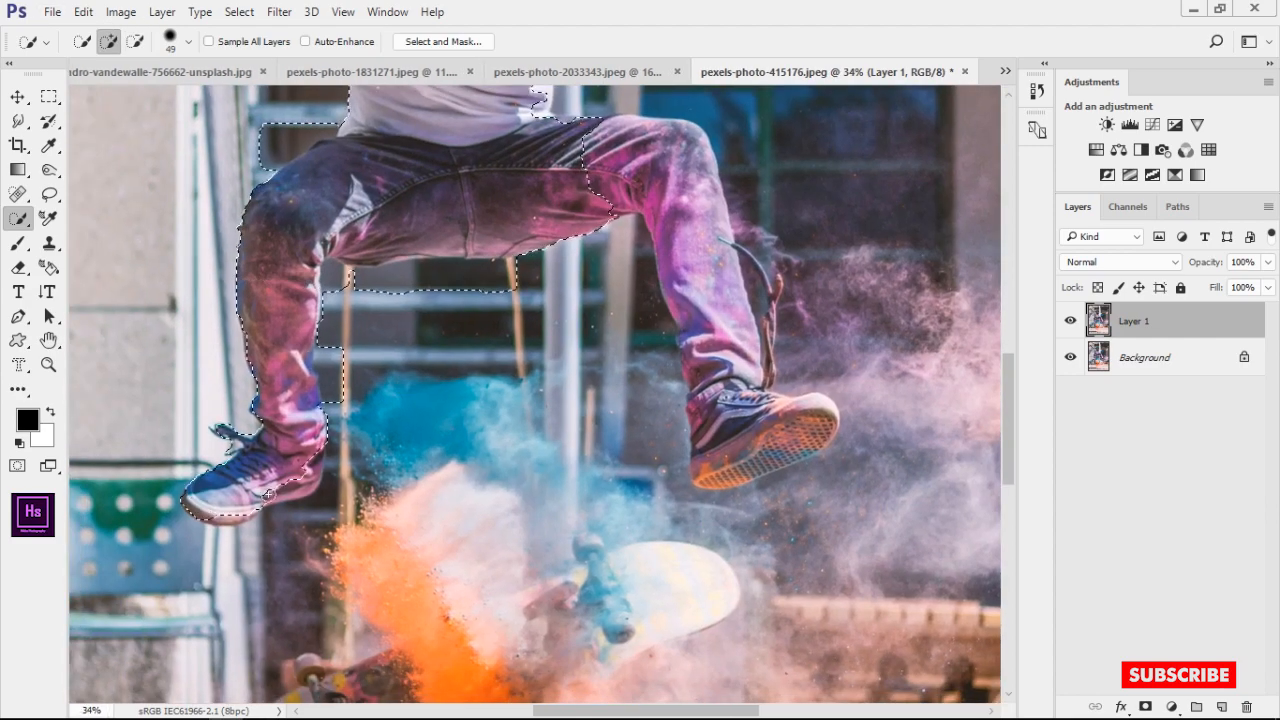
# Add the right-side leg and shoe to the selection and subtract the background picked up between the legs
pyautogui.moveTo(478, 566); pyautogui.dragTo(366, 546)
pyautogui.moveTo(545, 148); pyautogui.dragTo(666, 434)
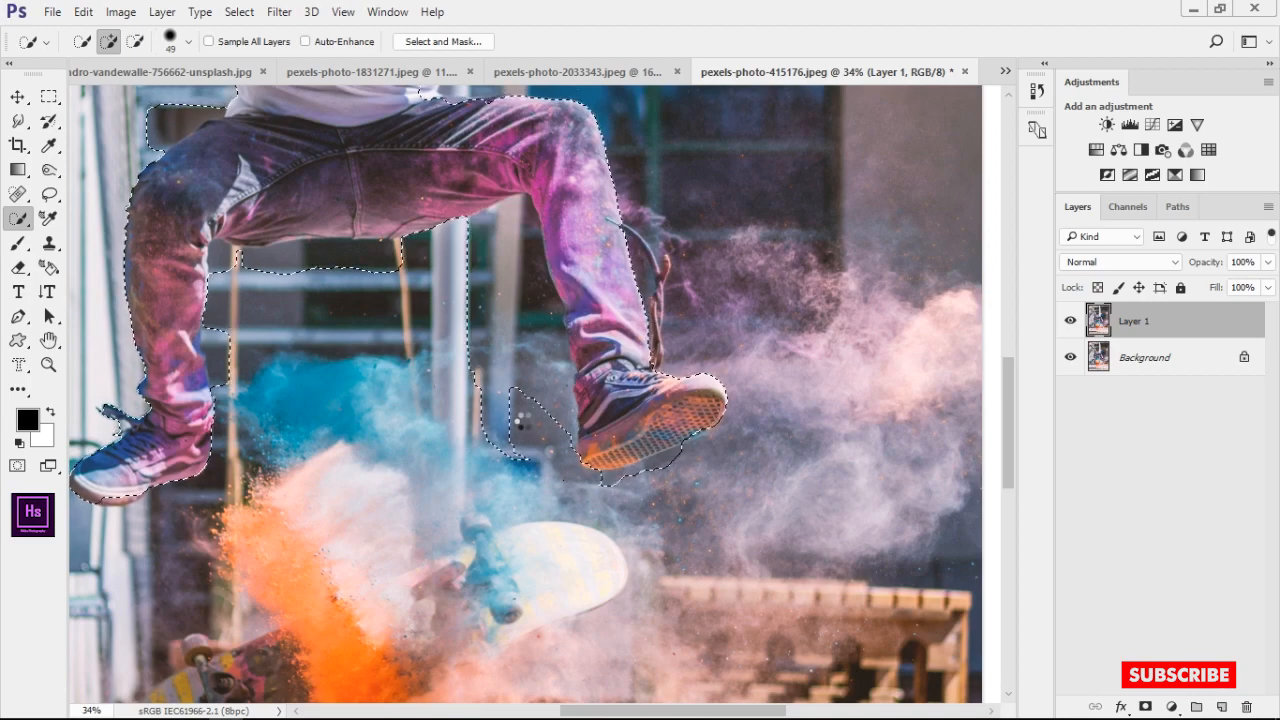
pyautogui.moveTo(521, 421); pyautogui.dragTo(569, 463)
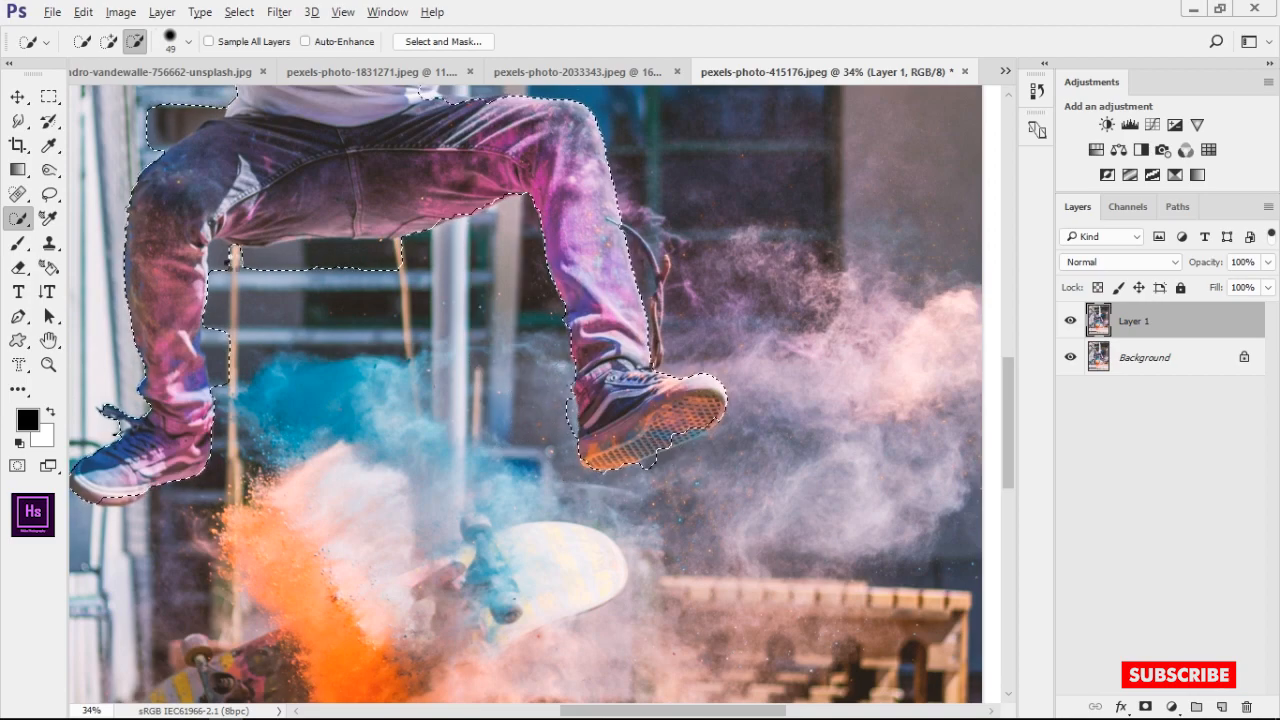
pyautogui.moveTo(492, 144); pyautogui.dragTo(462, 474)
# Extend the selection over the rest of the shirt, the head and both outstretched arms
pyautogui.moveTo(418, 362)
pyautogui.mouseDown()
pyautogui.moveTo(494, 277)
pyautogui.moveTo(830, 212)
pyautogui.moveTo(869, 224)
pyautogui.mouseUp()
pyautogui.moveTo(295, 278)
pyautogui.mouseDown()
pyautogui.moveTo(733, 269)
pyautogui.moveTo(592, 166)
pyautogui.mouseUp()
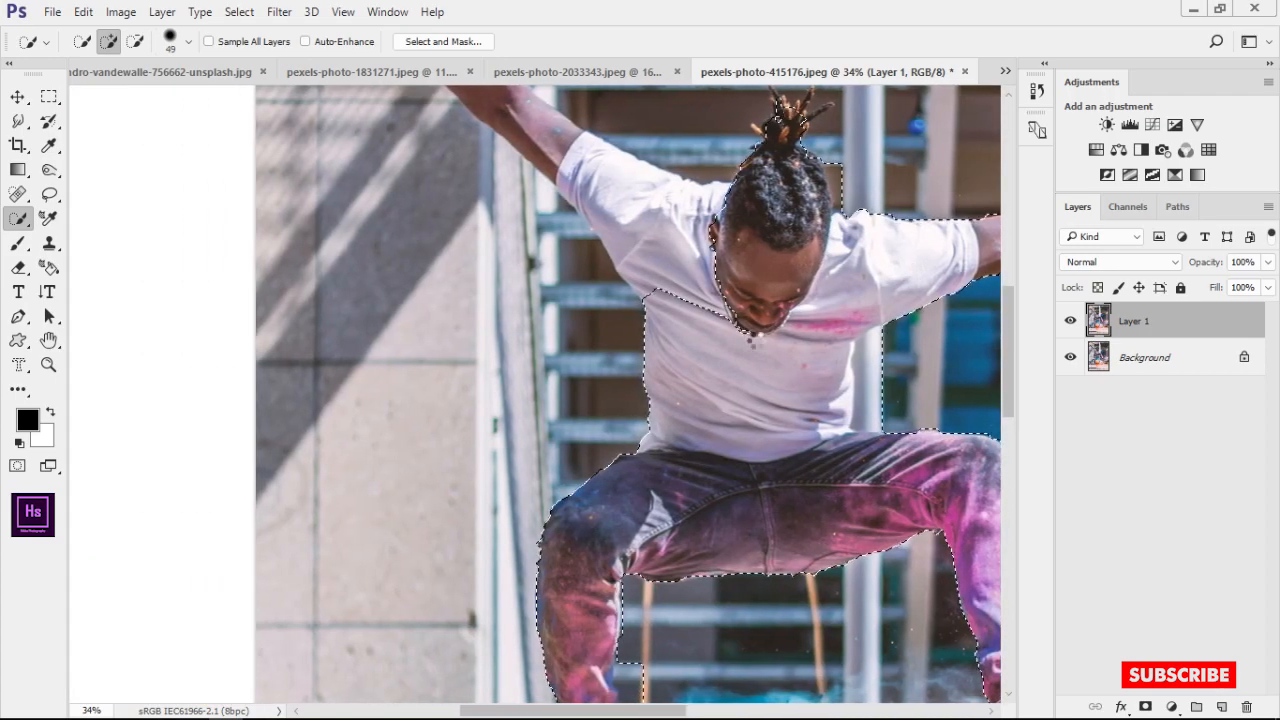
pyautogui.moveTo(474, 90); pyautogui.dragTo(518, 333)
pyautogui.scroll(-3, 517, 276)
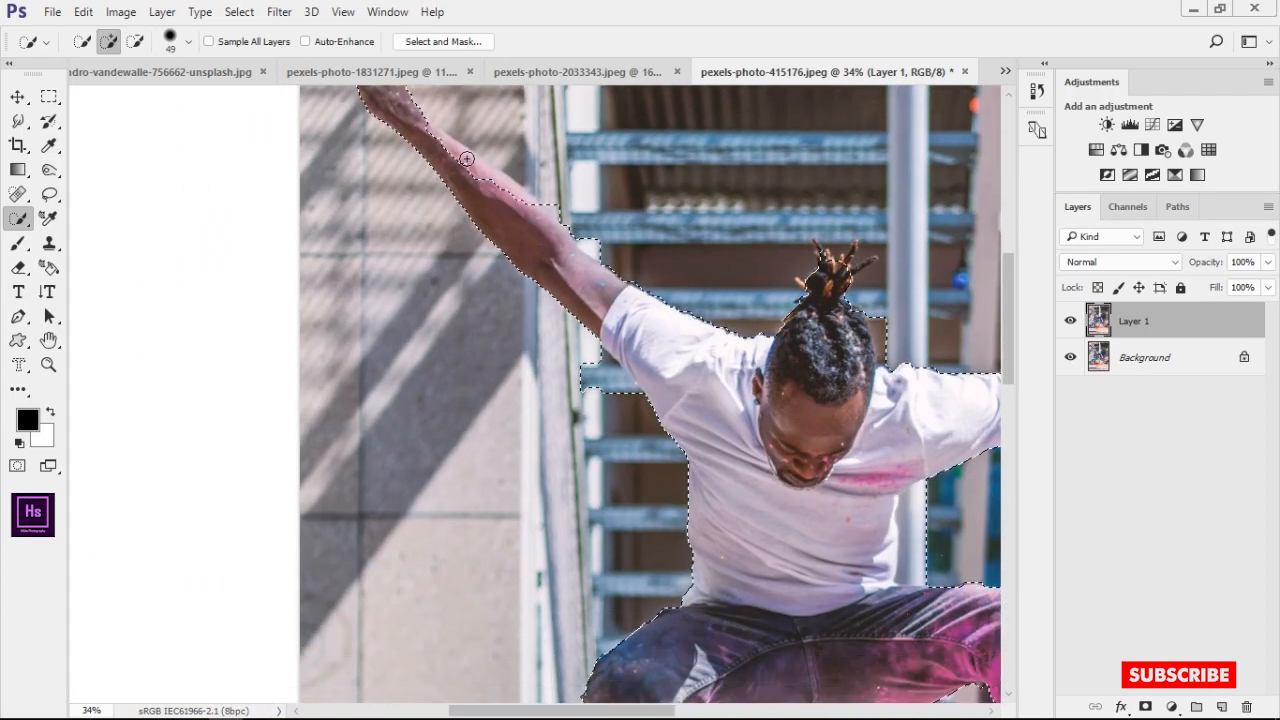
pyautogui.scroll(-5, 572, 340)
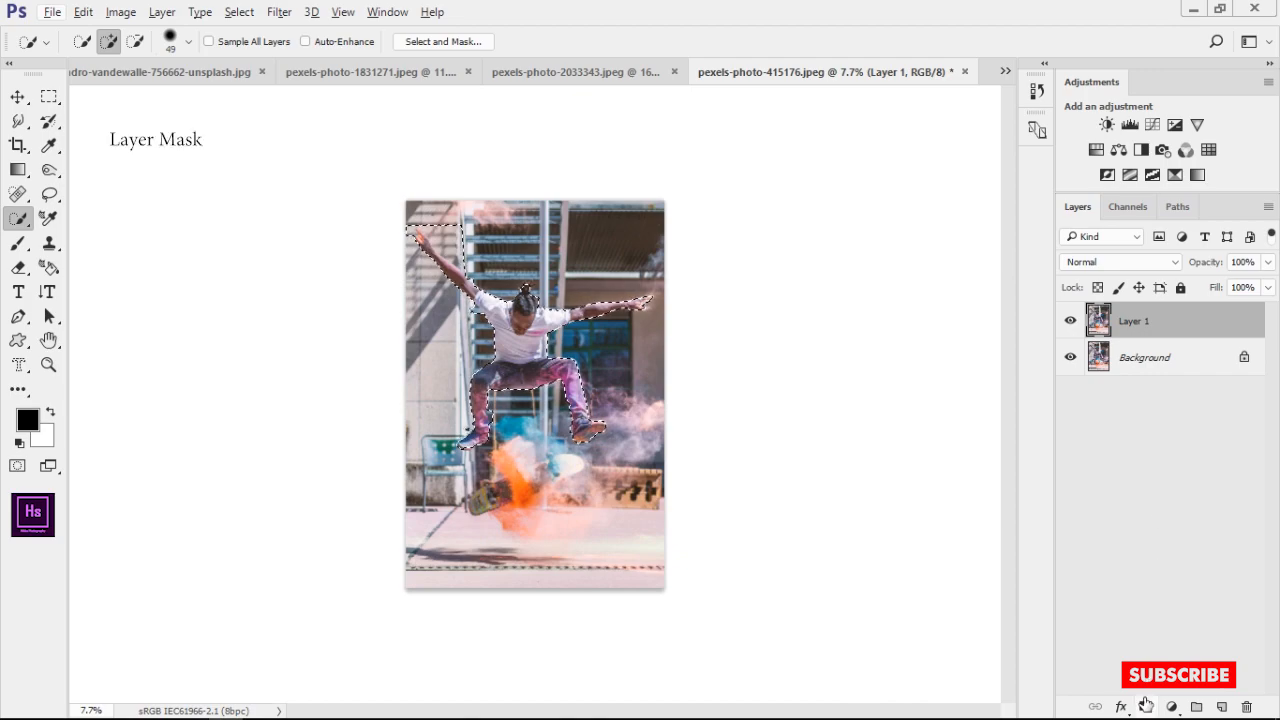
# Mask Layer 1 with the skateboarder selection and hide the Background layer
pyautogui.click(1145, 706)
pyautogui.click(1070, 357)
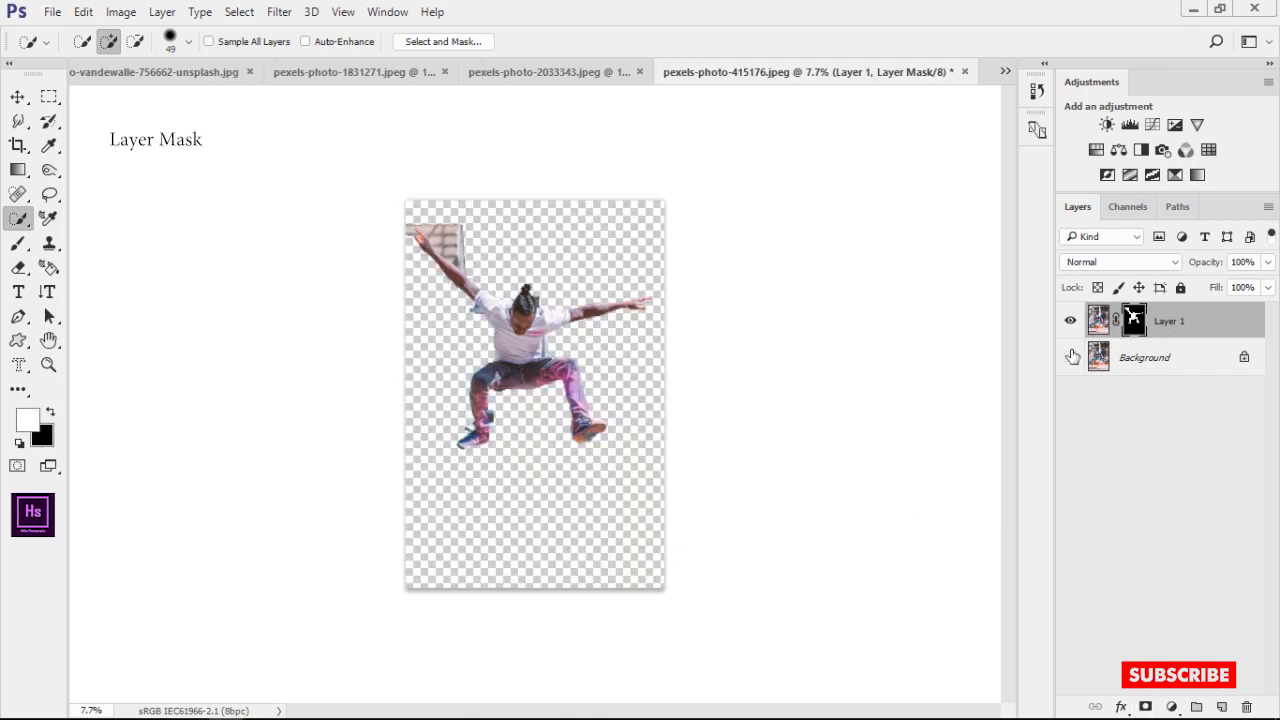
# Paint black on the mask with a 92 px brush to remove background remnants around the raised arm
pyautogui.scroll(5, 415, 262)
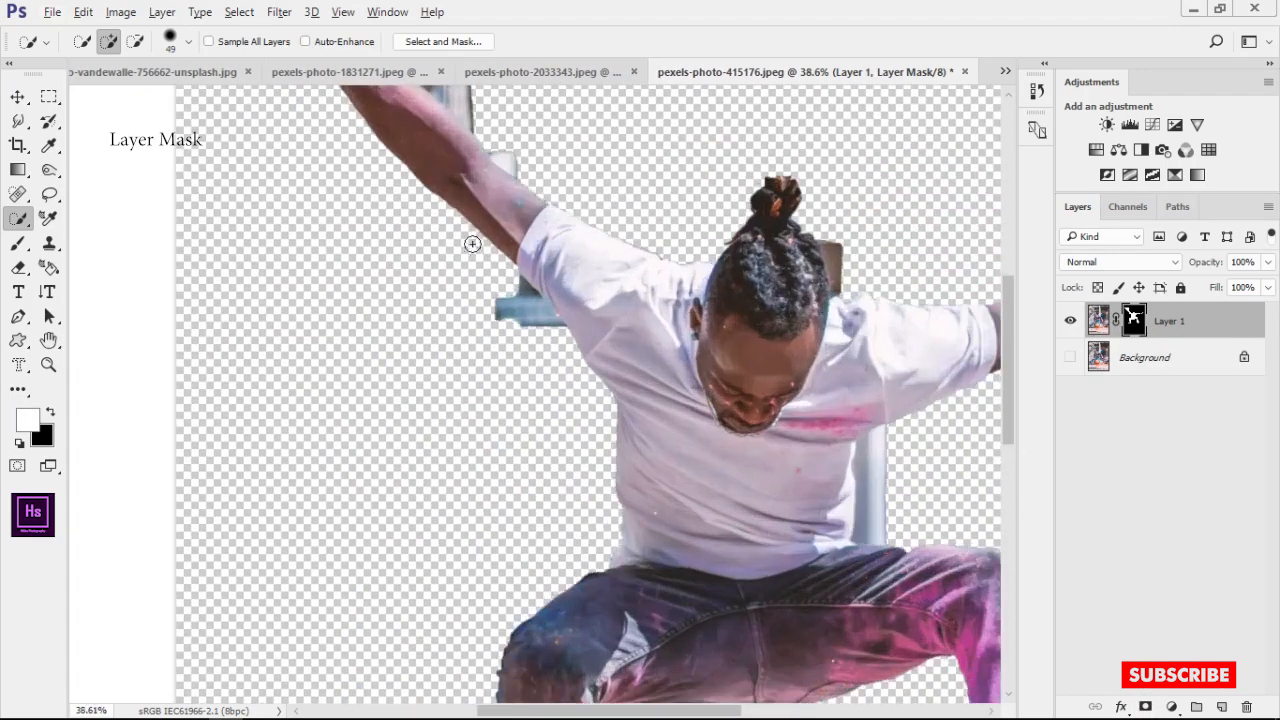
pyautogui.moveTo(471, 243); pyautogui.dragTo(580, 494)
pyautogui.scroll(2, 299, 160)
pyautogui.press('b')
pyautogui.scroll(5, 393, 178)
pyautogui.moveTo(609, 160); pyautogui.dragTo(706, 214)
pyautogui.press('x')
pyautogui.scroll(-5, 706, 214)
pyautogui.moveTo(520, 105); pyautogui.dragTo(766, 243)
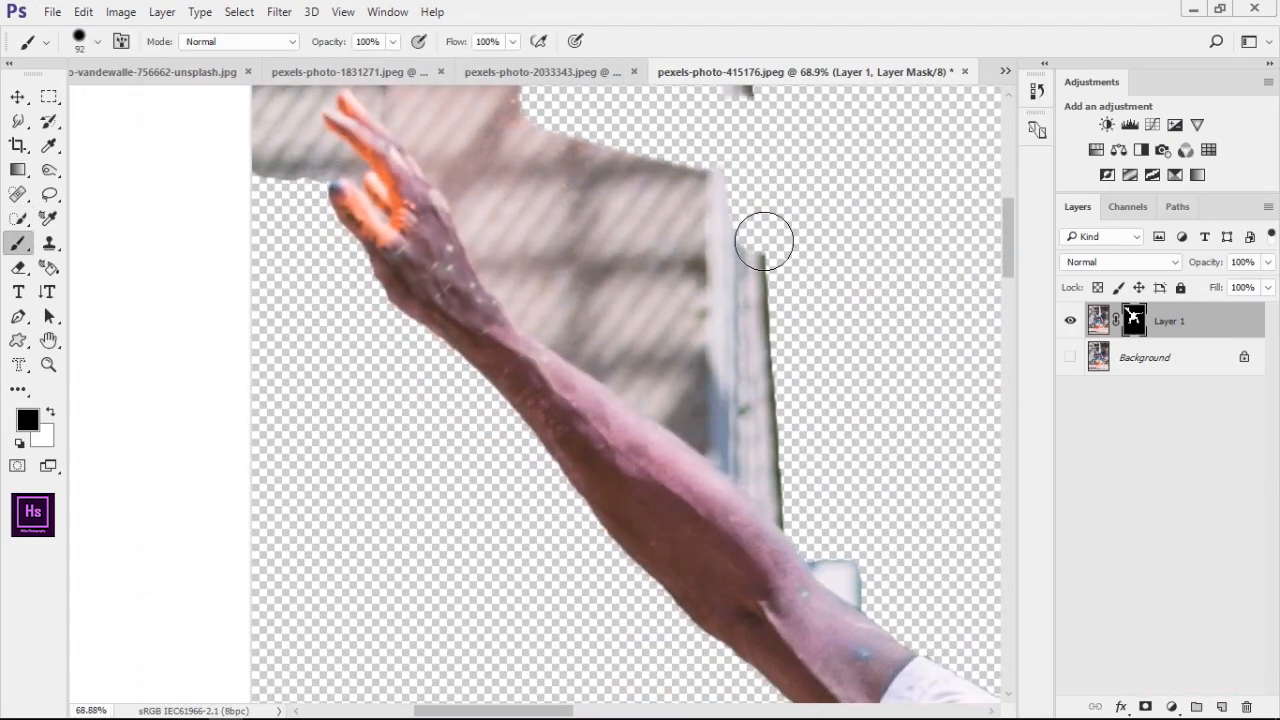
pyautogui.moveTo(897, 571); pyautogui.dragTo(812, 327)
# Erase the wall along the raised arm and fingertips with a 17 px black brush on the mask
pyautogui.scroll(4, 812, 327)
pyautogui.moveTo(736, 344); pyautogui.dragTo(692, 312)
pyautogui.moveTo(759, 282); pyautogui.dragTo(835, 397)
pyautogui.moveTo(704, 394)
pyautogui.mouseDown()
pyautogui.moveTo(417, 166)
pyautogui.moveTo(645, 346)
pyautogui.mouseUp()
pyautogui.moveTo(640, 344)
pyautogui.mouseDown()
pyautogui.moveTo(506, 198)
pyautogui.moveTo(607, 384)
pyautogui.mouseUp()
pyautogui.moveTo(604, 363); pyautogui.dragTo(580, 363)
pyautogui.moveTo(604, 363); pyautogui.dragTo(553, 267)
pyautogui.moveTo(368, 95); pyautogui.dragTo(439, 284)
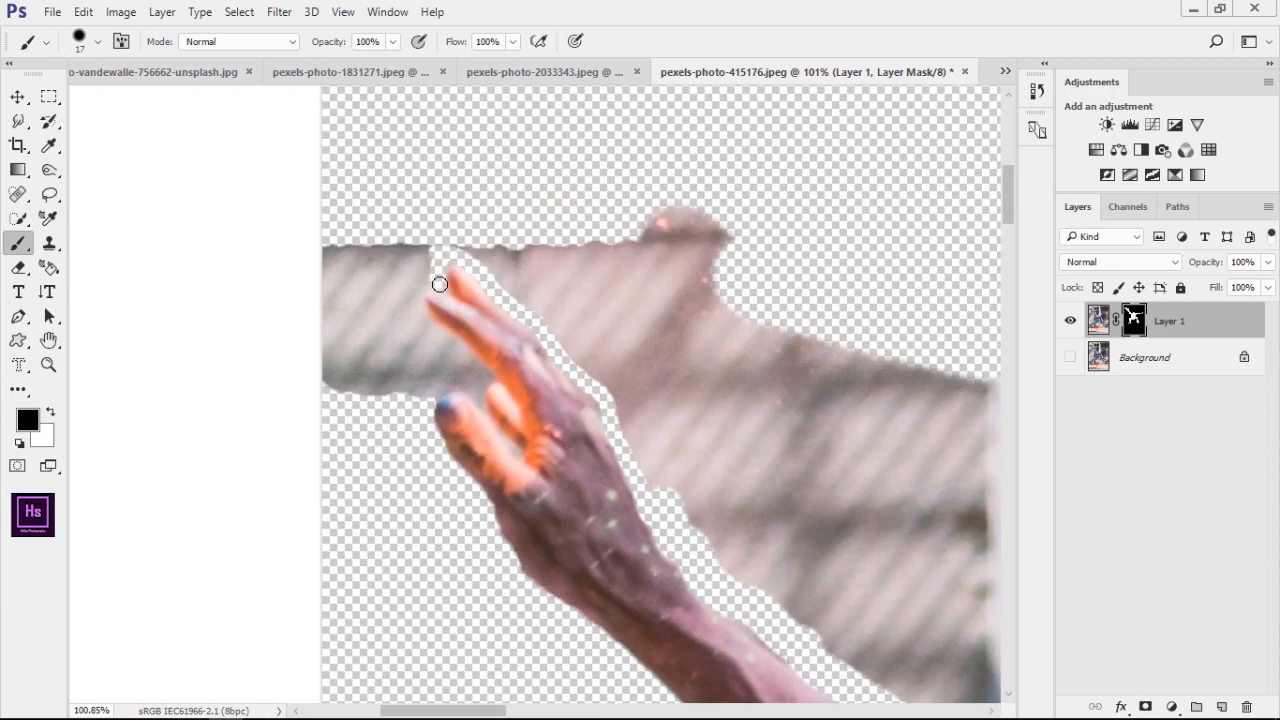
# Paint out the remaining wall patches on both sides of the raised hand with a 35 px black brush
pyautogui.moveTo(483, 390); pyautogui.dragTo(425, 402)
pyautogui.moveTo(378, 318); pyautogui.dragTo(417, 318)
pyautogui.moveTo(378, 318); pyautogui.dragTo(307, 236)
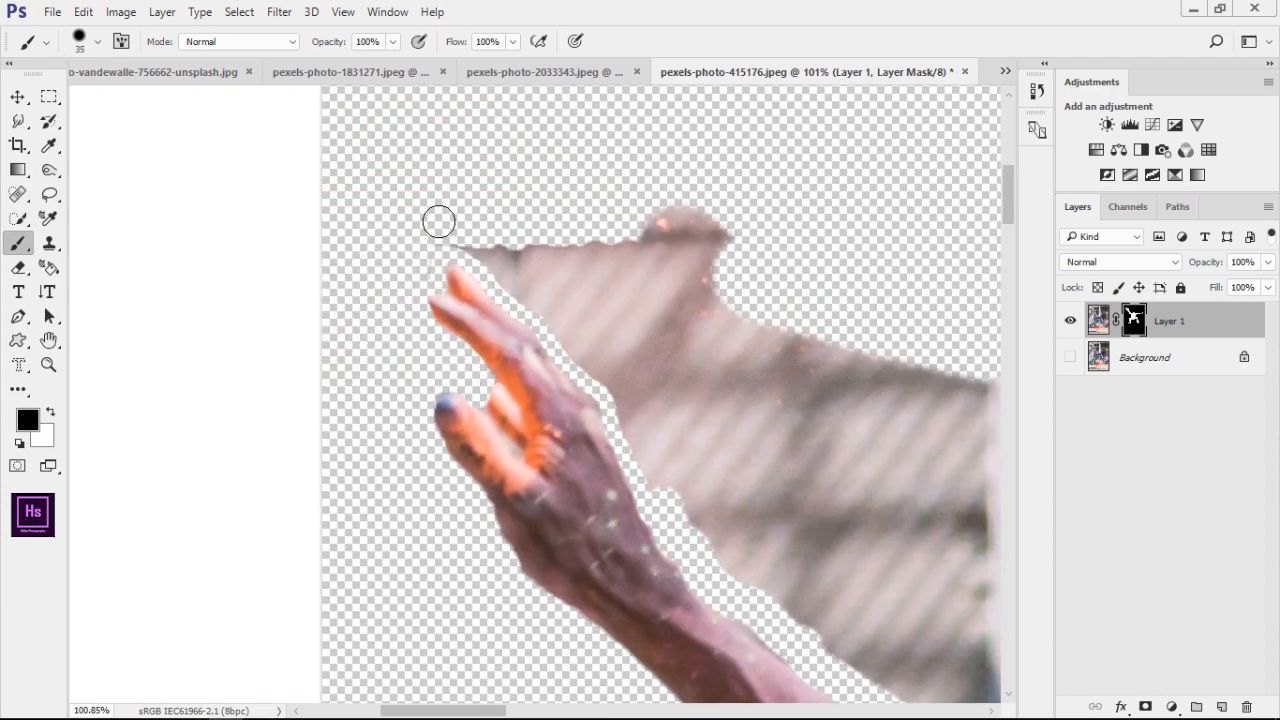
pyautogui.moveTo(439, 221); pyautogui.dragTo(495, 256)
pyautogui.moveTo(520, 286)
pyautogui.mouseDown()
pyautogui.moveTo(463, 286)
pyautogui.moveTo(545, 260)
pyautogui.mouseUp()
pyautogui.moveTo(529, 320)
pyautogui.mouseDown()
pyautogui.moveTo(558, 320)
pyautogui.moveTo(642, 235)
pyautogui.mouseUp()
pyautogui.moveTo(590, 285)
pyautogui.mouseDown()
pyautogui.moveTo(500, 280)
pyautogui.moveTo(624, 463)
pyautogui.moveTo(720, 350)
pyautogui.mouseUp()
pyautogui.moveTo(708, 229)
pyautogui.mouseDown()
pyautogui.moveTo(729, 229)
pyautogui.moveTo(640, 369)
pyautogui.moveTo(597, 310)
pyautogui.mouseUp()
# Refine the mask edge along the raised hand and forearm, alternating black and white painting
pyautogui.scroll(-5, 597, 234)
pyautogui.scroll(8, 345, 248)
pyautogui.press('x')
pyautogui.moveTo(540, 508)
pyautogui.mouseDown()
pyautogui.moveTo(524, 488)
pyautogui.moveTo(569, 446)
pyautogui.moveTo(625, 525)
pyautogui.mouseUp()
pyautogui.press('x')
pyautogui.moveTo(480, 418)
pyautogui.mouseDown()
pyautogui.moveTo(506, 517)
pyautogui.moveTo(529, 549)
pyautogui.mouseUp()
pyautogui.press('x')
pyautogui.moveTo(429, 217); pyautogui.dragTo(467, 309)
pyautogui.press('x')
pyautogui.press('x')
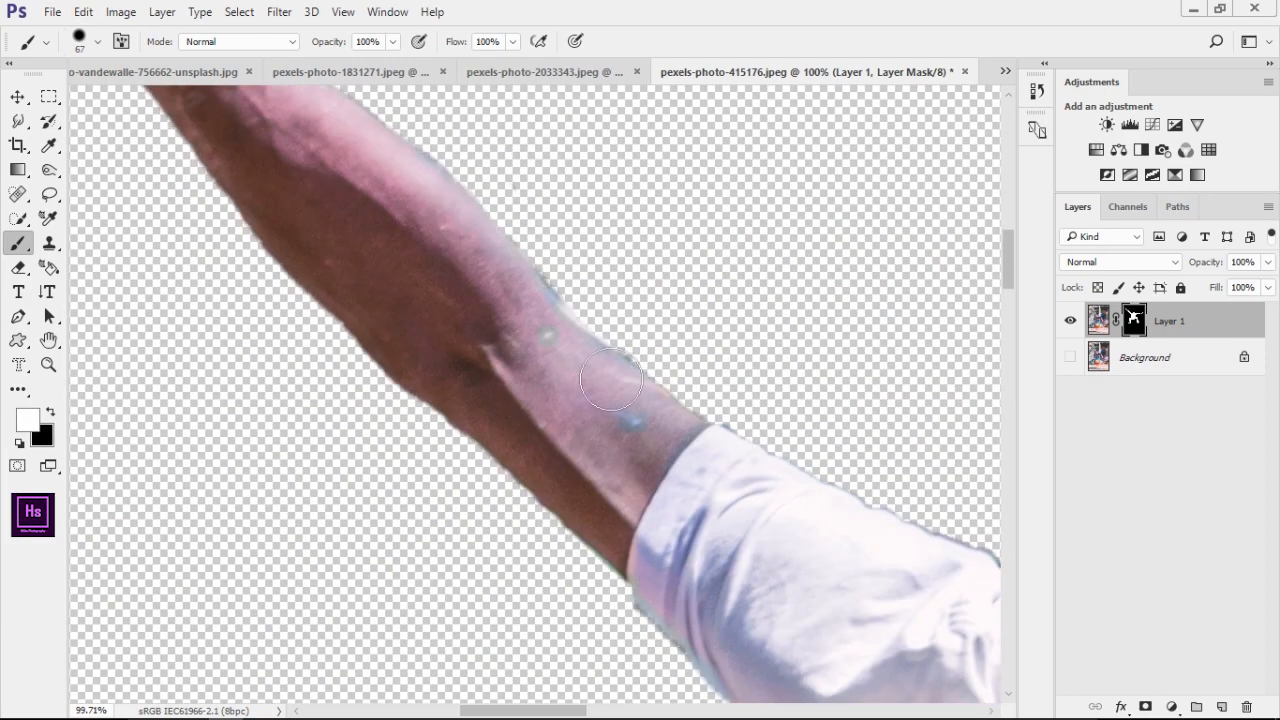
# Clear the gap between the thumb and fingers of the raised hand with a 7 px black brush
pyautogui.moveTo(696, 375); pyautogui.dragTo(1041, 649)
pyautogui.moveTo(403, 251); pyautogui.dragTo(584, 527)
pyautogui.scroll(9, 440, 262)
pyautogui.moveTo(440, 262); pyautogui.dragTo(380, 262)
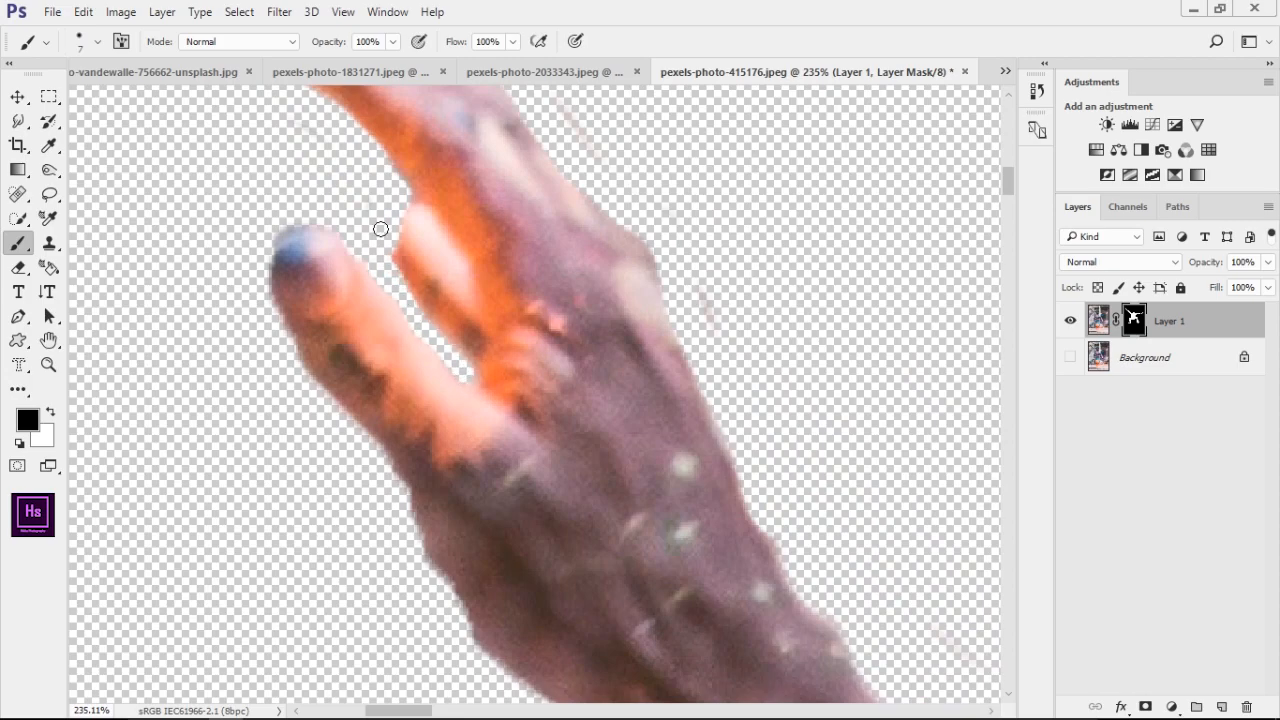
# Paint out the background strip beside the skateboarder's hair and shoulder with a 41 px black brush on the mask
pyautogui.scroll(-8, 380, 229)
pyautogui.scroll(4, 435, 191)
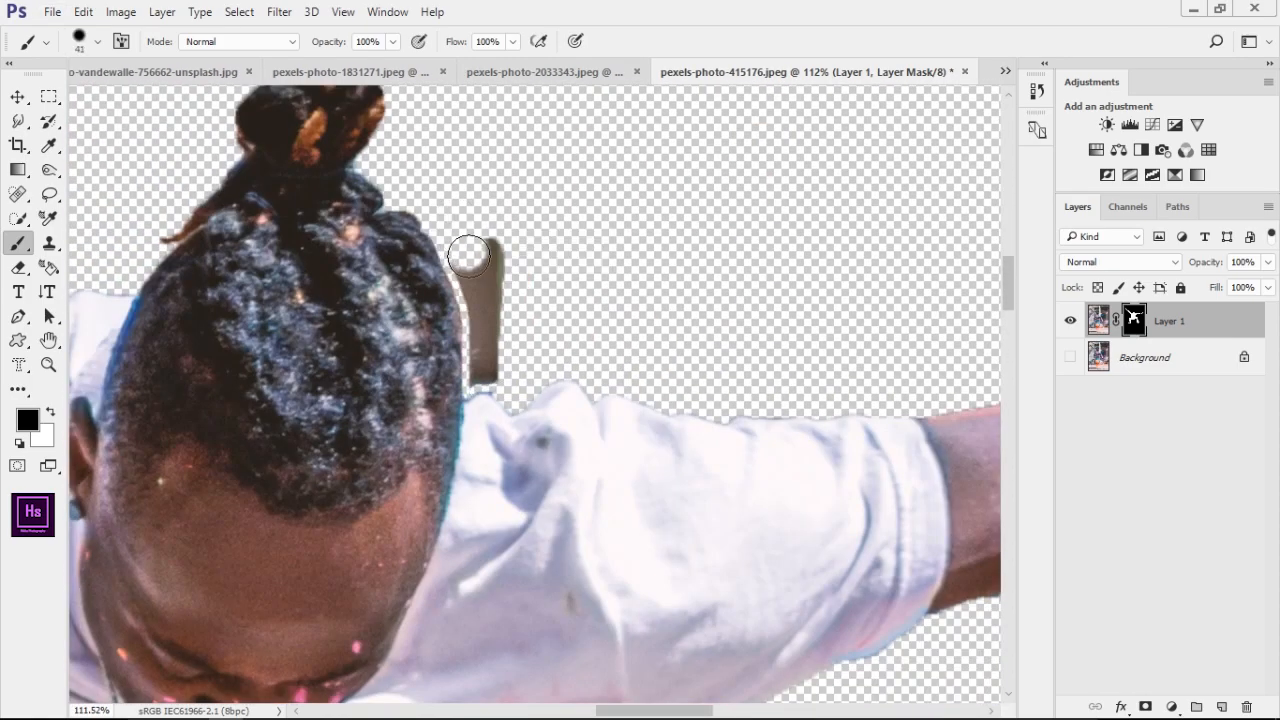
pyautogui.moveTo(477, 358); pyautogui.dragTo(493, 342)
pyautogui.moveTo(734, 350)
pyautogui.mouseDown()
pyautogui.moveTo(457, 266)
pyautogui.moveTo(180, 250)
pyautogui.mouseUp()
pyautogui.moveTo(900, 250); pyautogui.dragTo(240, 340)
# Refine the mask edges around the fingers of the outstretched hand with a 6 px white brush
pyautogui.scroll(6, 883, 326)
pyautogui.moveTo(731, 393); pyautogui.dragTo(661, 392)
pyautogui.moveTo(745, 301); pyautogui.dragTo(775, 308)
pyautogui.moveTo(967, 287); pyautogui.dragTo(721, 328)
pyautogui.press('[')
pyautogui.press('[')
pyautogui.press('[')
pyautogui.press('[')
pyautogui.press('[')
pyautogui.press('x')
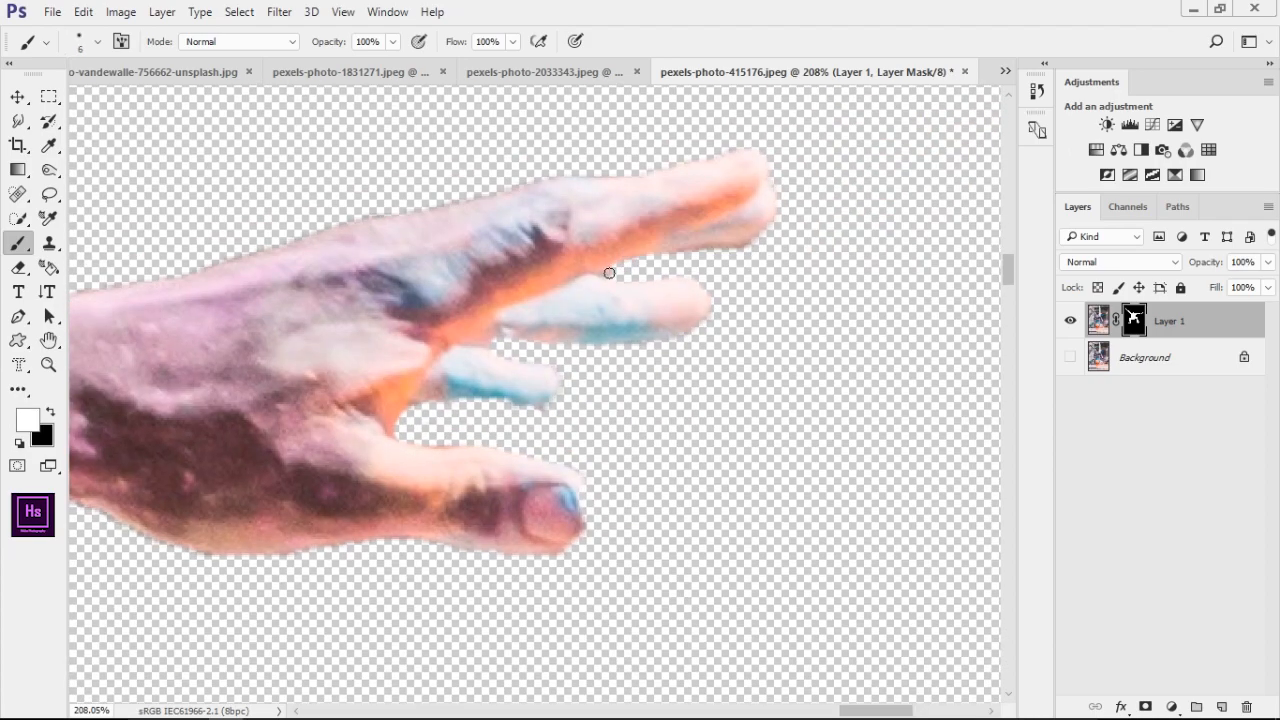
pyautogui.scroll(3, 768, 249)
pyautogui.moveTo(520, 585); pyautogui.dragTo(646, 450)
# Paint out background remnants beside the outstretched hand with a 24 px black brush on the mask
pyautogui.press('x')
pyautogui.press(']')
pyautogui.press(']')
pyautogui.press(']')
pyautogui.press(']')
pyautogui.press(']')
pyautogui.press(']')
pyautogui.press(']')
pyautogui.moveTo(642, 462); pyautogui.dragTo(637, 448)
# Clean the mask edge along the underside of the trousers with an 83 px black brush
pyautogui.scroll(-3, 442, 536)
pyautogui.moveTo(442, 536); pyautogui.dragTo(677, 334)
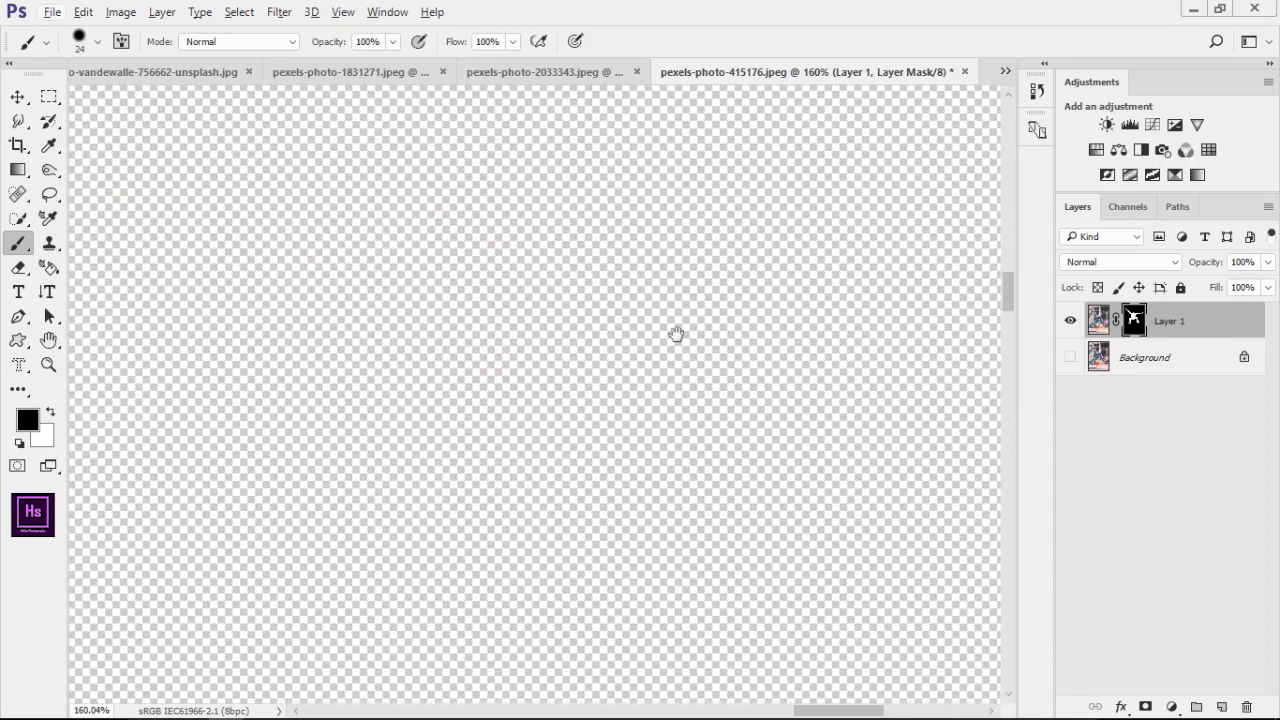
pyautogui.scroll(-4, 600, 370)
pyautogui.moveTo(721, 113); pyautogui.dragTo(544, 340)
pyautogui.scroll(4, 544, 340)
pyautogui.press(']')
pyautogui.press(']')
pyautogui.press(']')
pyautogui.press(']')
pyautogui.press(']')
pyautogui.press(']')
pyautogui.press(']')
pyautogui.press(']')
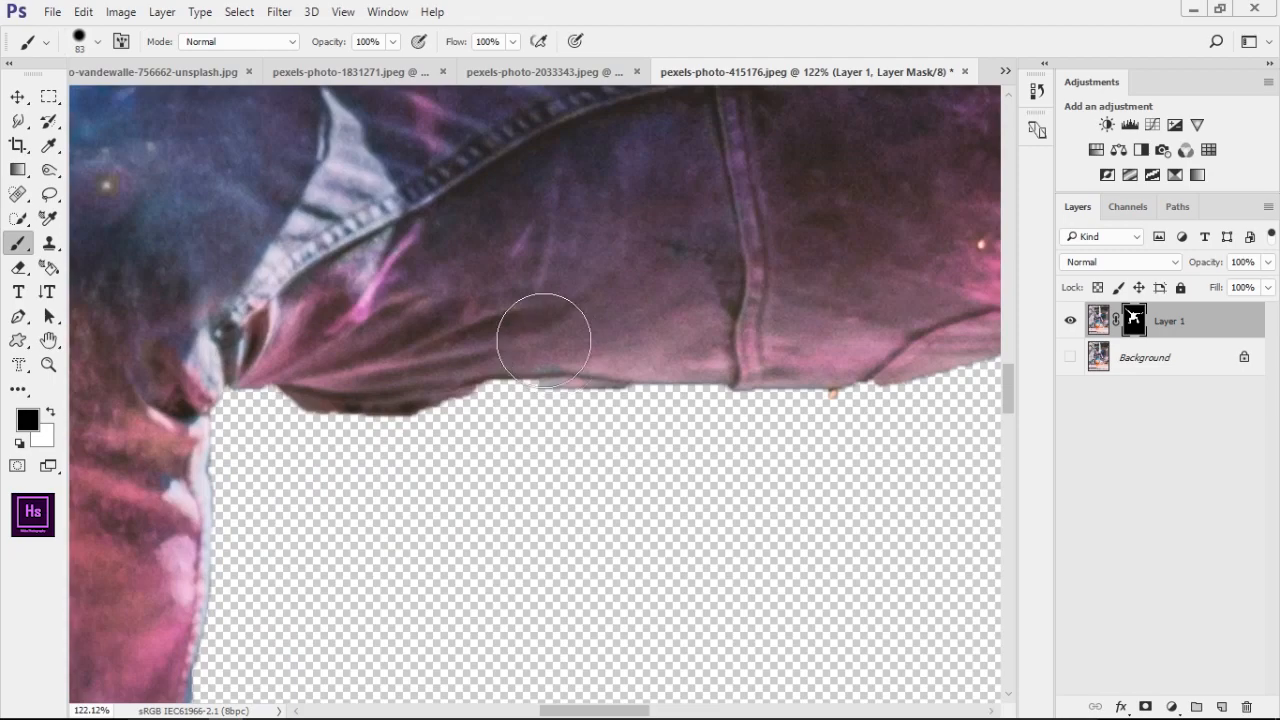
pyautogui.moveTo(660, 345); pyautogui.dragTo(222, 387)
pyautogui.moveTo(760, 330); pyautogui.dragTo(214, 313)
# Refine the mask edges along the skateboarder's lower leg and shoe with a 54 px brush, alternating black and white
pyautogui.moveTo(686, 543); pyautogui.dragTo(586, 229)
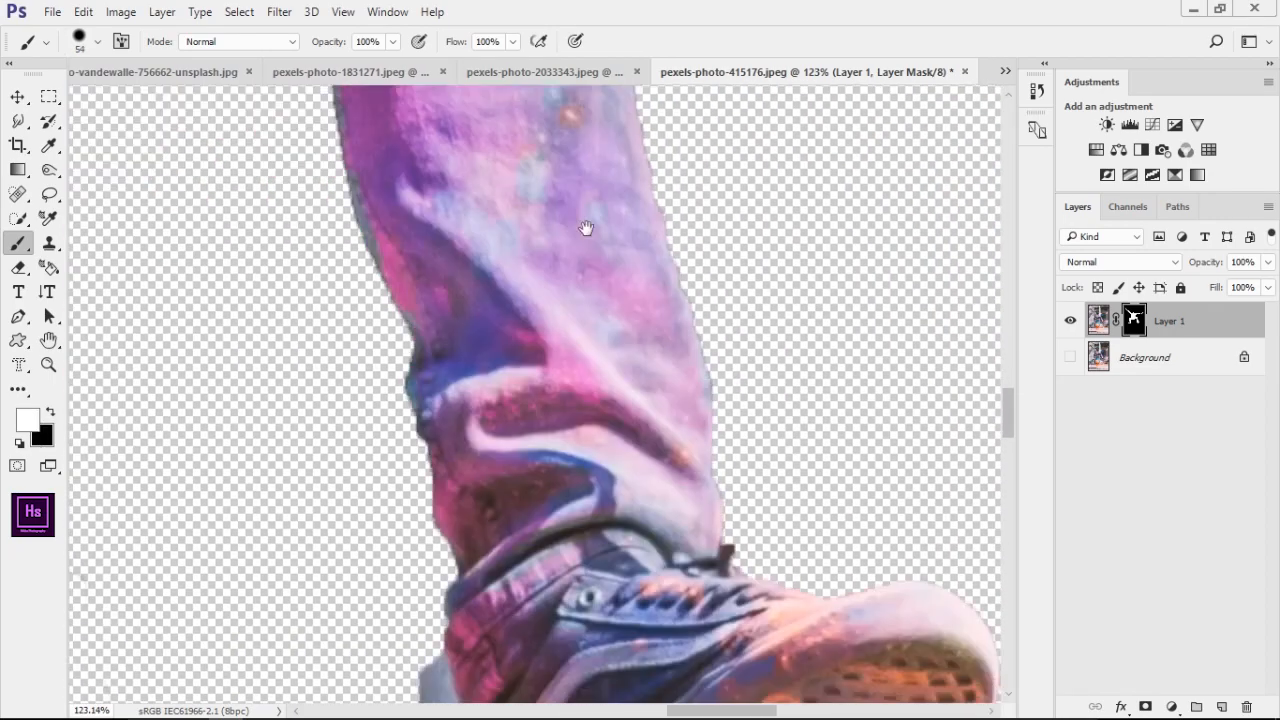
pyautogui.scroll(-4, 596, 298)
pyautogui.press('x')
pyautogui.moveTo(488, 605); pyautogui.dragTo(433, 230)
pyautogui.moveTo(632, 310); pyautogui.dragTo(529, 337)
pyautogui.scroll(4, 494, 187)
pyautogui.press('x')
pyautogui.moveTo(740, 330); pyautogui.dragTo(601, 369)
pyautogui.press('x')
pyautogui.press('x')
pyautogui.moveTo(785, 260)
pyautogui.mouseDown()
pyautogui.moveTo(690, 320)
pyautogui.moveTo(760, 302)
pyautogui.mouseUp()
# Select the skateboard and its powder cloud on the Background layer with Quick Selection and reveal them through Layer 1's mask
pyautogui.scroll(-10, 388, 375)
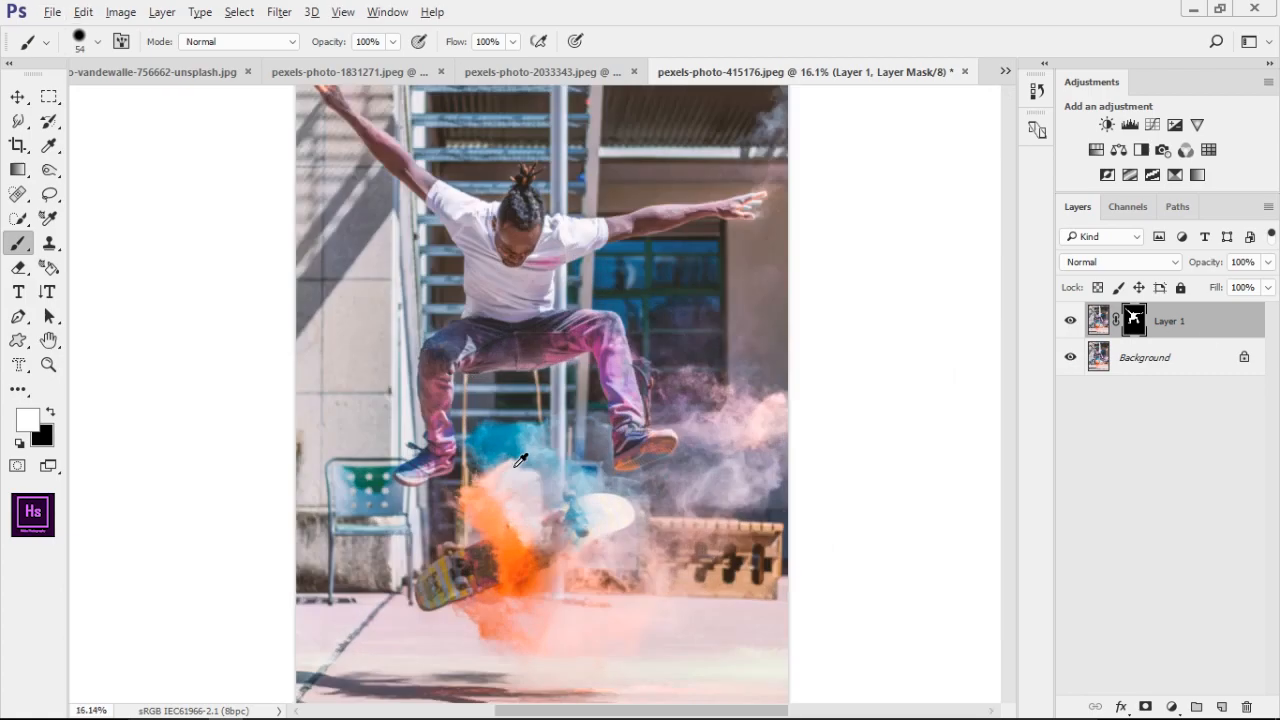
pyautogui.scroll(3, 410, 450)
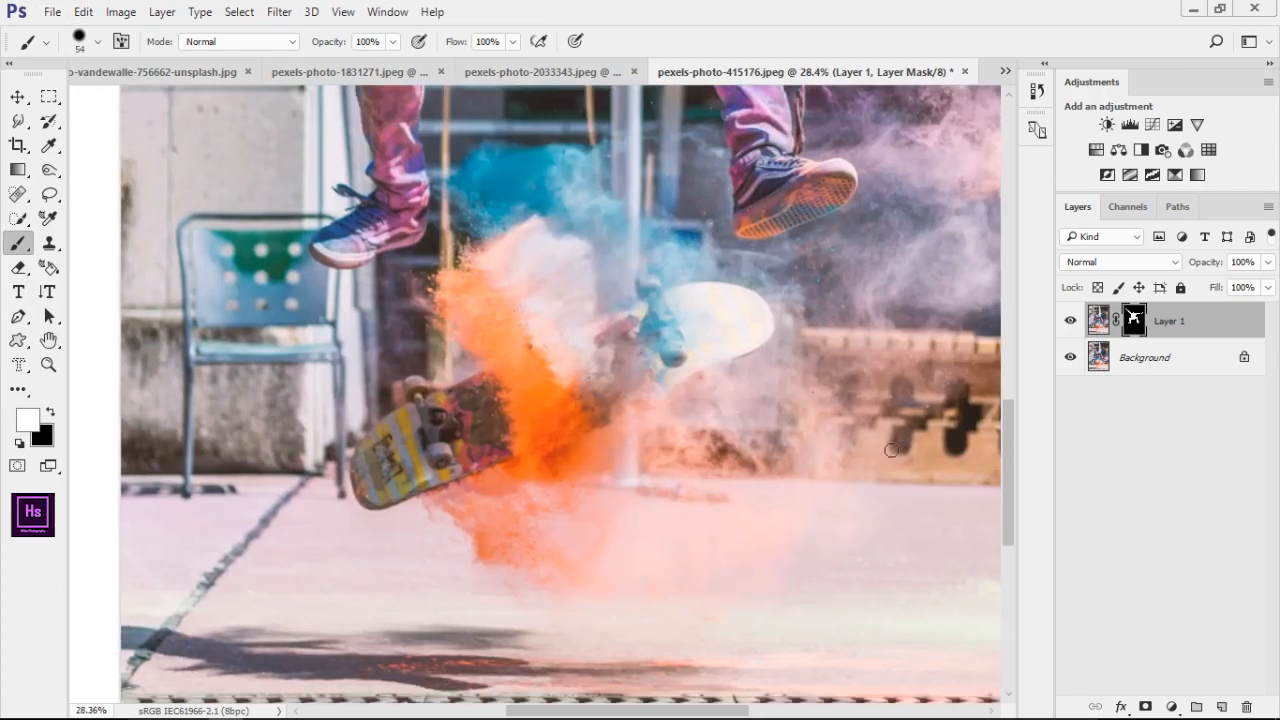
pyautogui.hotkey('alt', '[')
pyautogui.press('w')
pyautogui.scroll(-2, 524, 387)
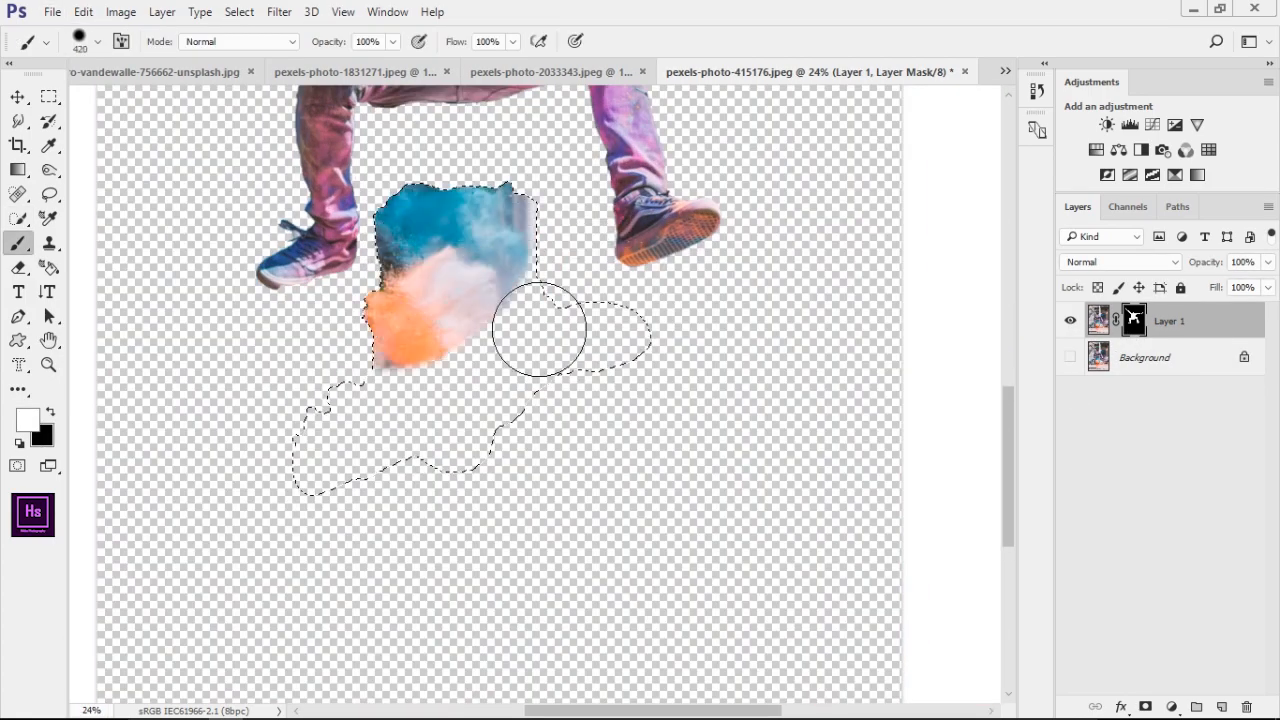
pyautogui.scroll(-5, 543, 402)
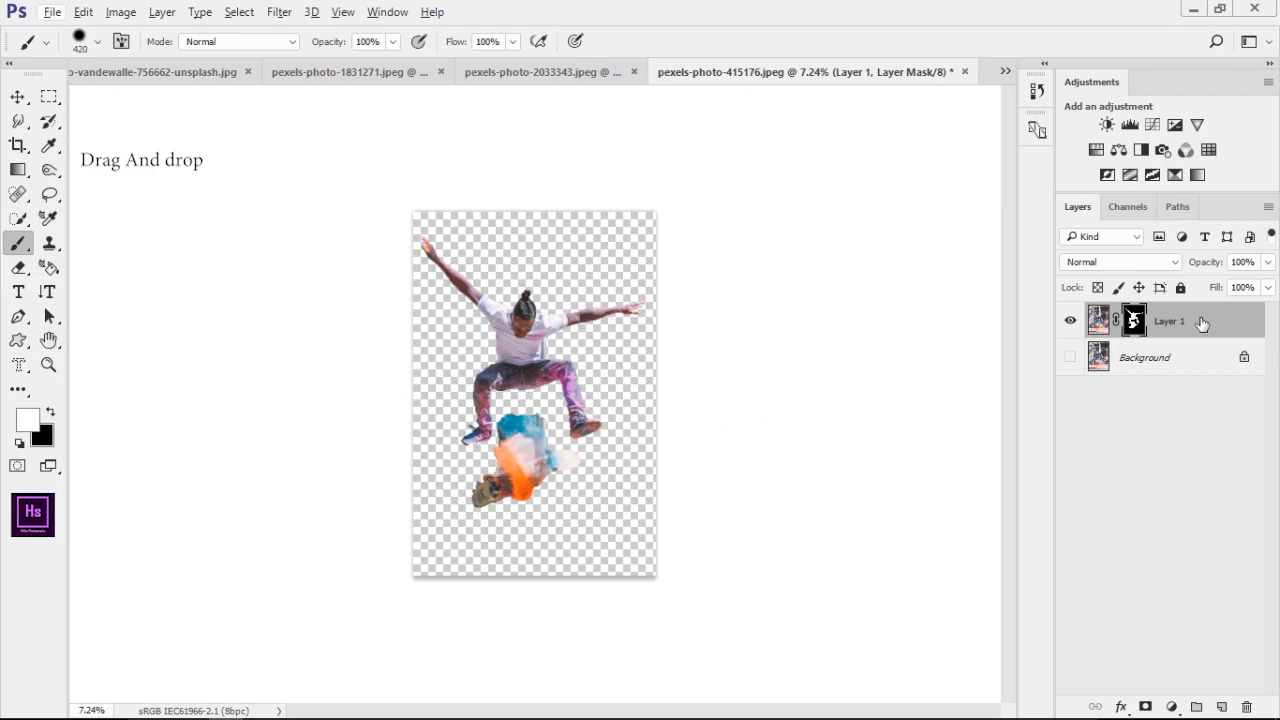
# Bring the masked skateboarder layer into the airplane window document and place it beneath the "for bakup" layer
pyautogui.hotkey('ctrl', '+')
pyautogui.moveTo(1195, 325); pyautogui.dragTo(470, 322)
pyautogui.press('x')
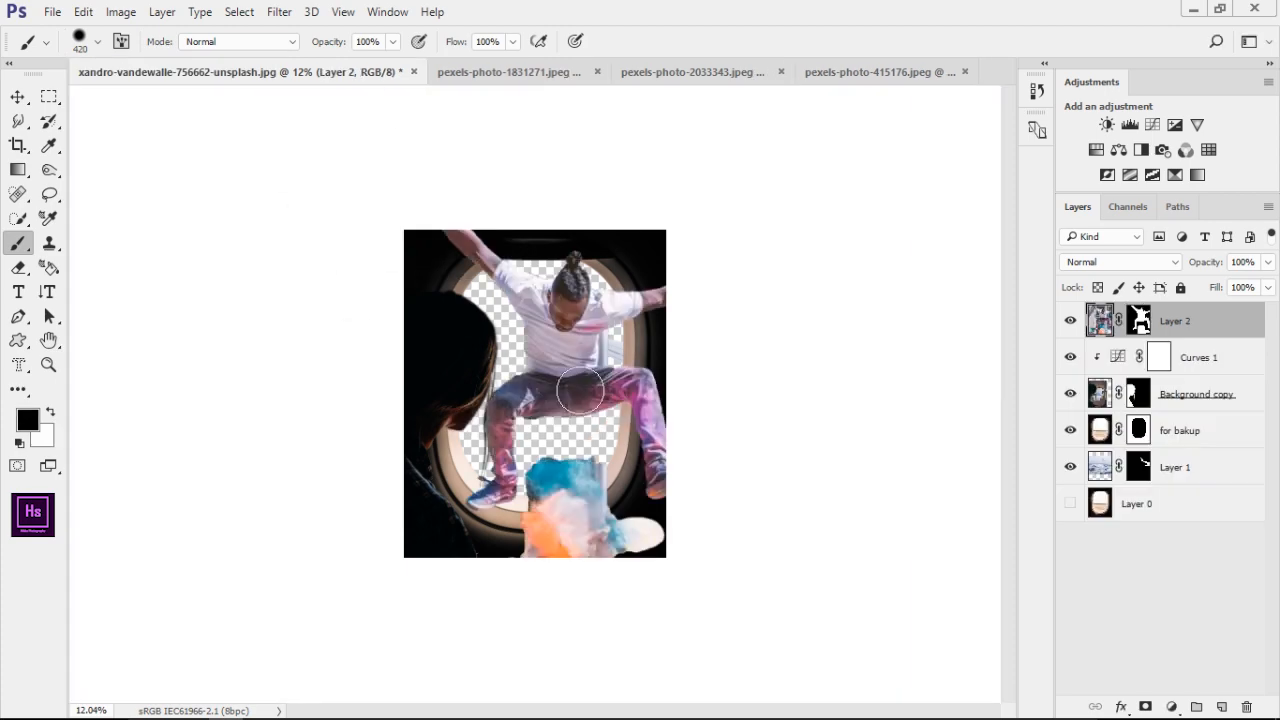
pyautogui.moveTo(1193, 364); pyautogui.dragTo(1249, 476)
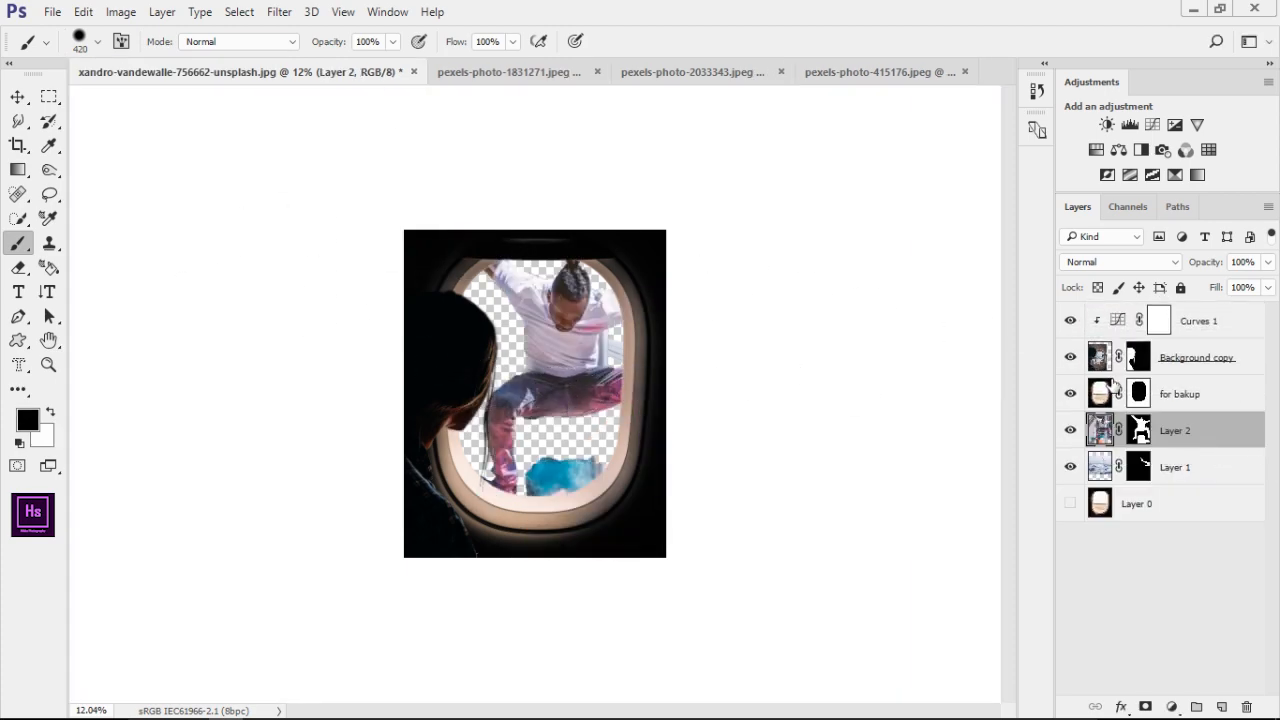
# Scale the skateboarder layer to about 34% and position it inside the airplane window
pyautogui.hotkey('ctrl', 't')
pyautogui.moveTo(789, 122); pyautogui.dragTo(555, 302)
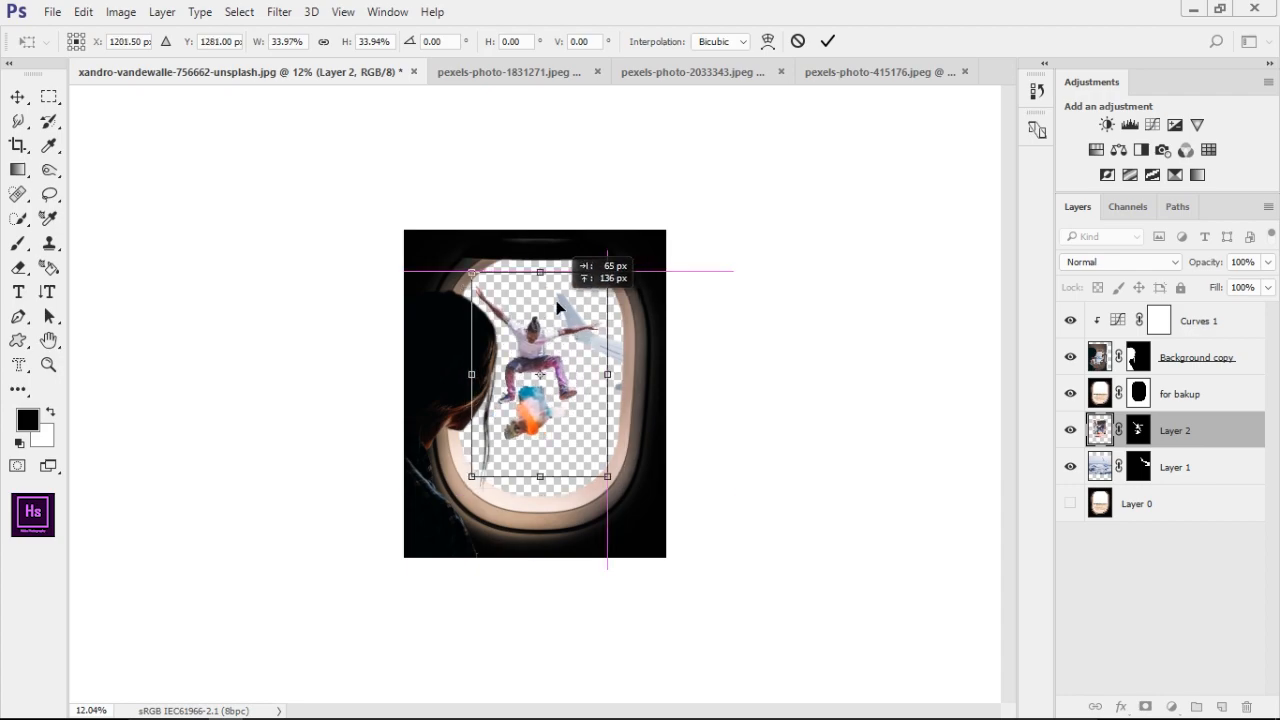
pyautogui.press('Return')
# Restore the missing sole of the shoe beside the powder cloud with a 13 px white brush on Layer 2's mask
pyautogui.scroll(5, 552, 385)
pyautogui.scroll(3, 556, 422)
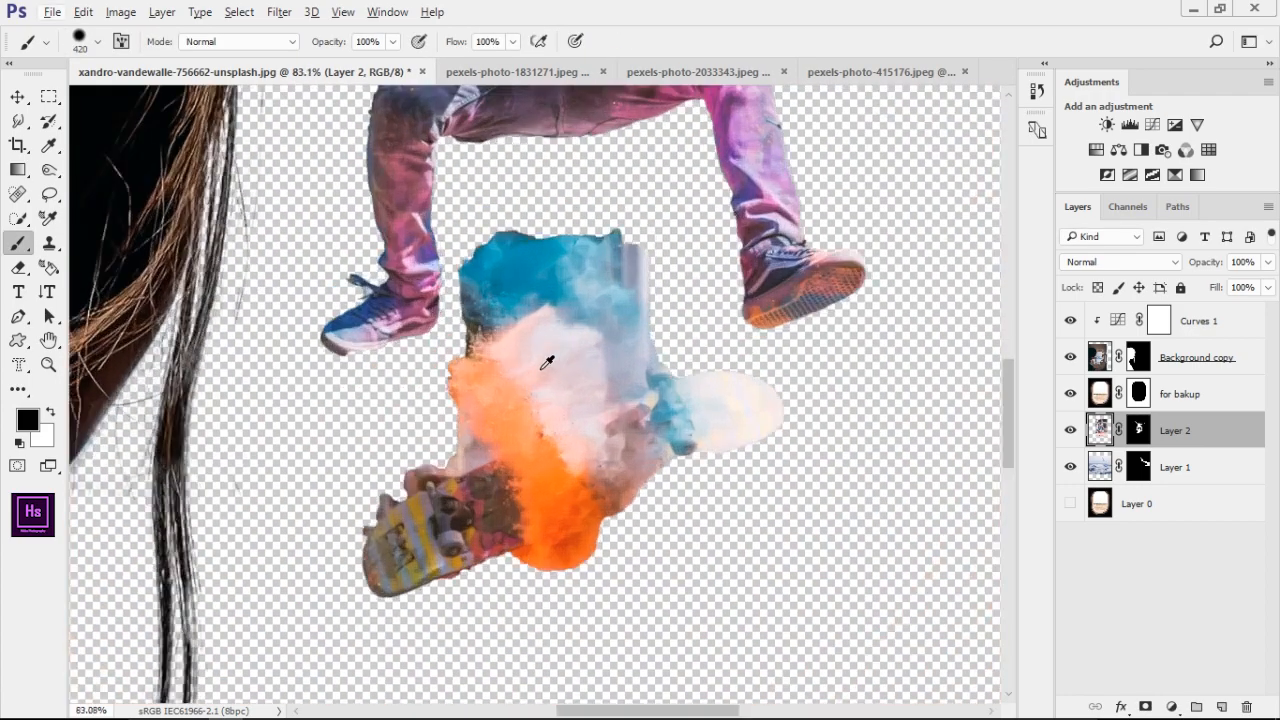
pyautogui.moveTo(580, 260); pyautogui.dragTo(554, 277)
pyautogui.scroll(6, 350, 343)
pyautogui.moveTo(350, 343); pyautogui.dragTo(354, 423)
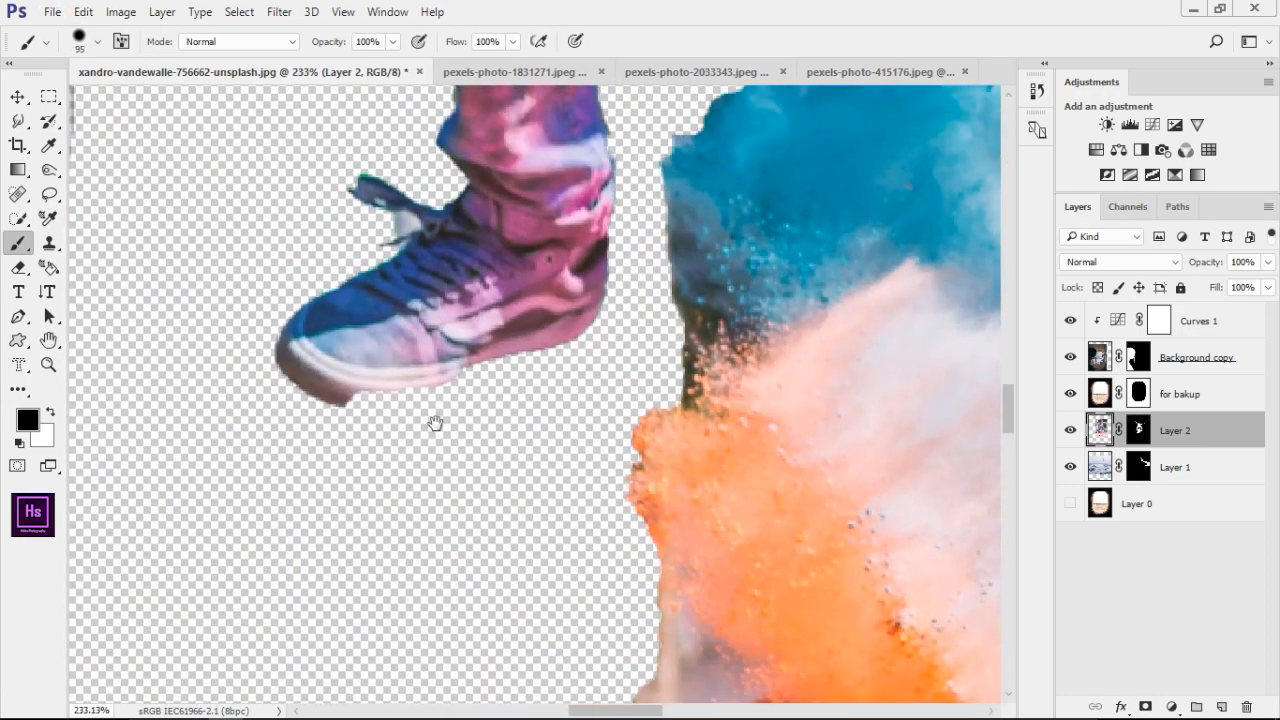
pyautogui.moveTo(380, 374)
pyautogui.mouseDown()
pyautogui.moveTo(356, 376)
pyautogui.moveTo(349, 392)
pyautogui.mouseUp()
pyautogui.press('x')
pyautogui.press('x')
pyautogui.click(356, 376)
pyautogui.click(1139, 430)
pyautogui.press('x')
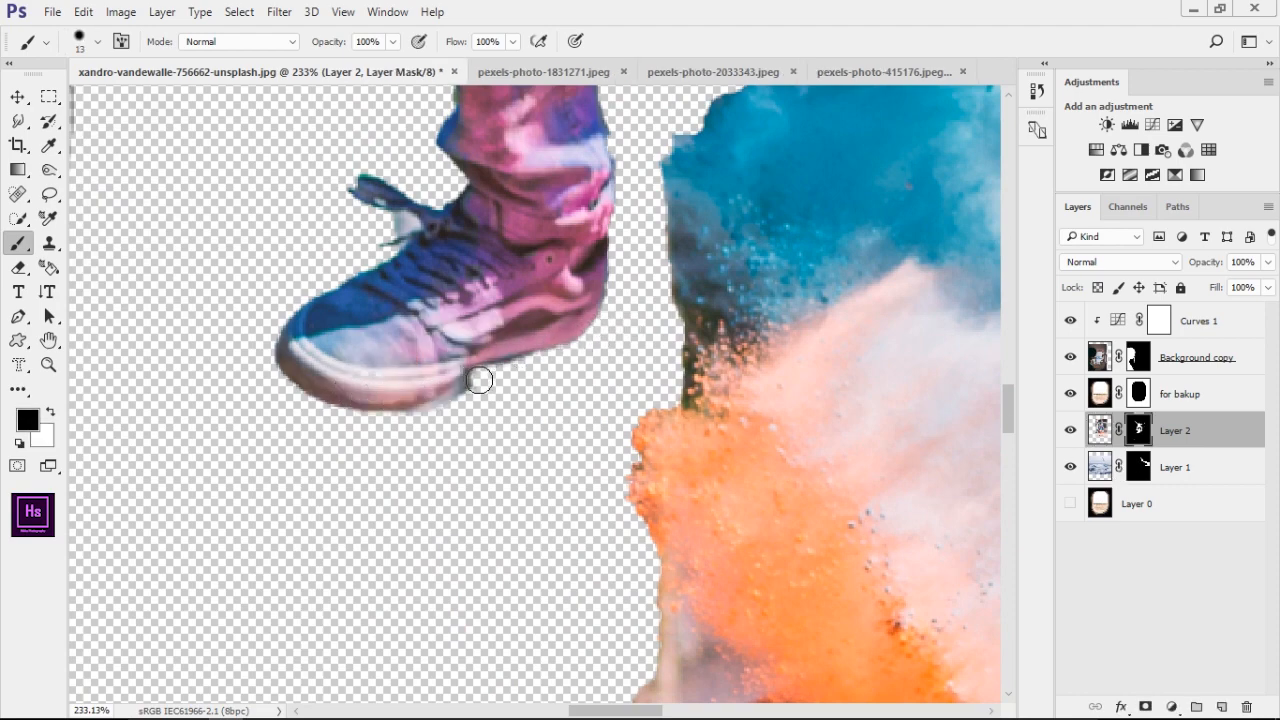
# Refine the mask edge around the striped end of the skateboard with a 13 px brush, alternating white and black
pyautogui.scroll(-3, 648, 443)
pyautogui.moveTo(822, 390); pyautogui.dragTo(618, 176)
pyautogui.moveTo(515, 322); pyautogui.dragTo(489, 326)
pyautogui.scroll(7, 363, 397)
pyautogui.moveTo(363, 397); pyautogui.dragTo(396, 333)
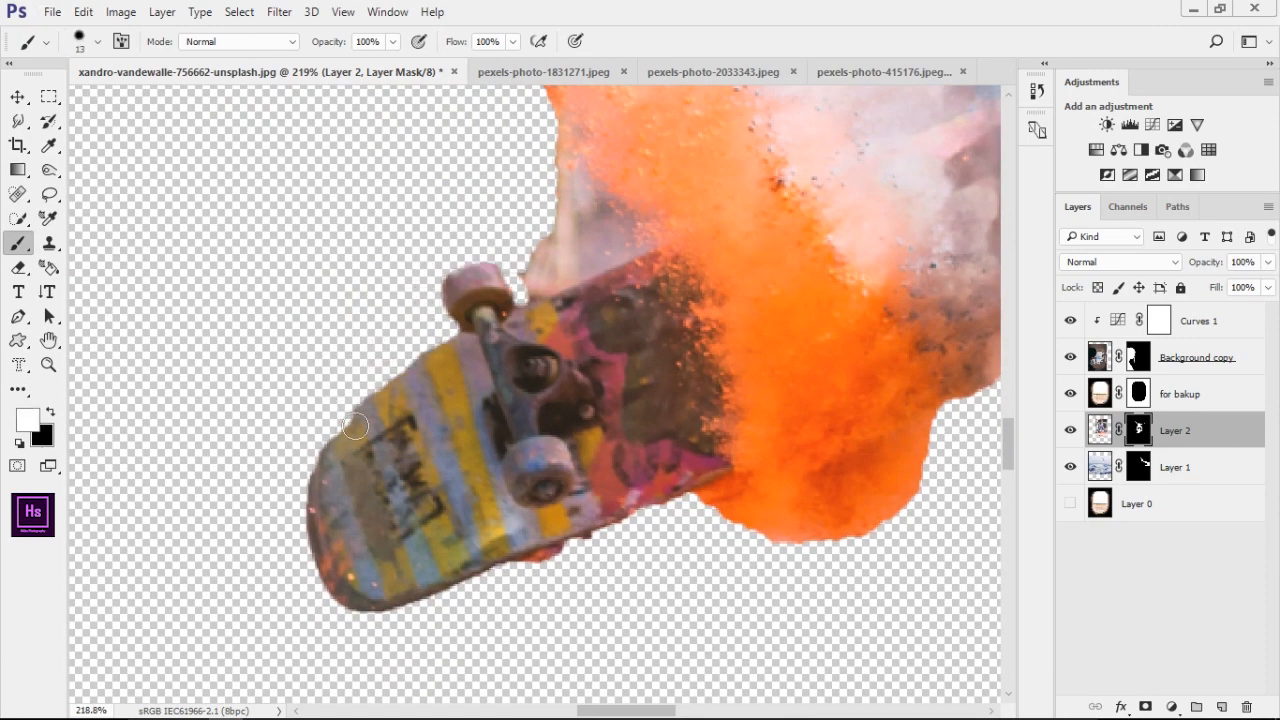
pyautogui.moveTo(505, 558); pyautogui.dragTo(302, 408)
pyautogui.press('x')
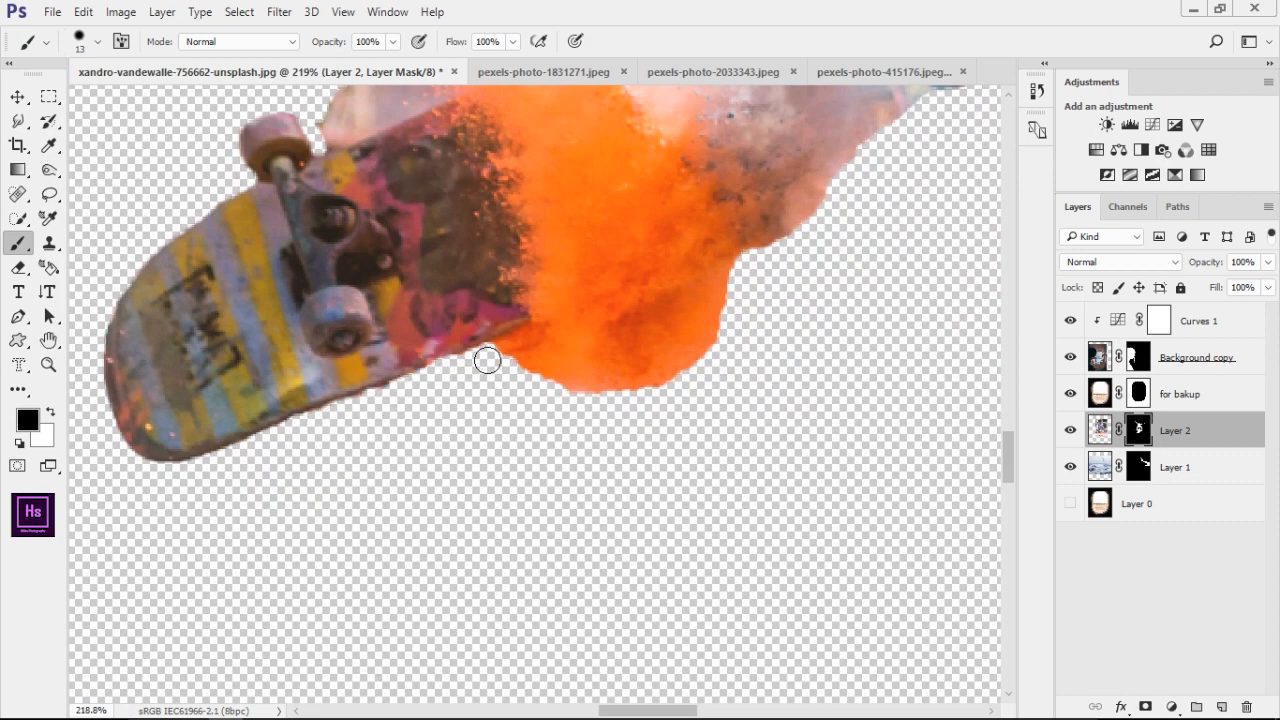
# Separate the skateboard from the powder cloud by painting along its edges with a 13 px black brush
pyautogui.scroll(-2, 487, 360)
pyautogui.moveTo(551, 391); pyautogui.dragTo(499, 461)
pyautogui.scroll(-3, 500, 412)
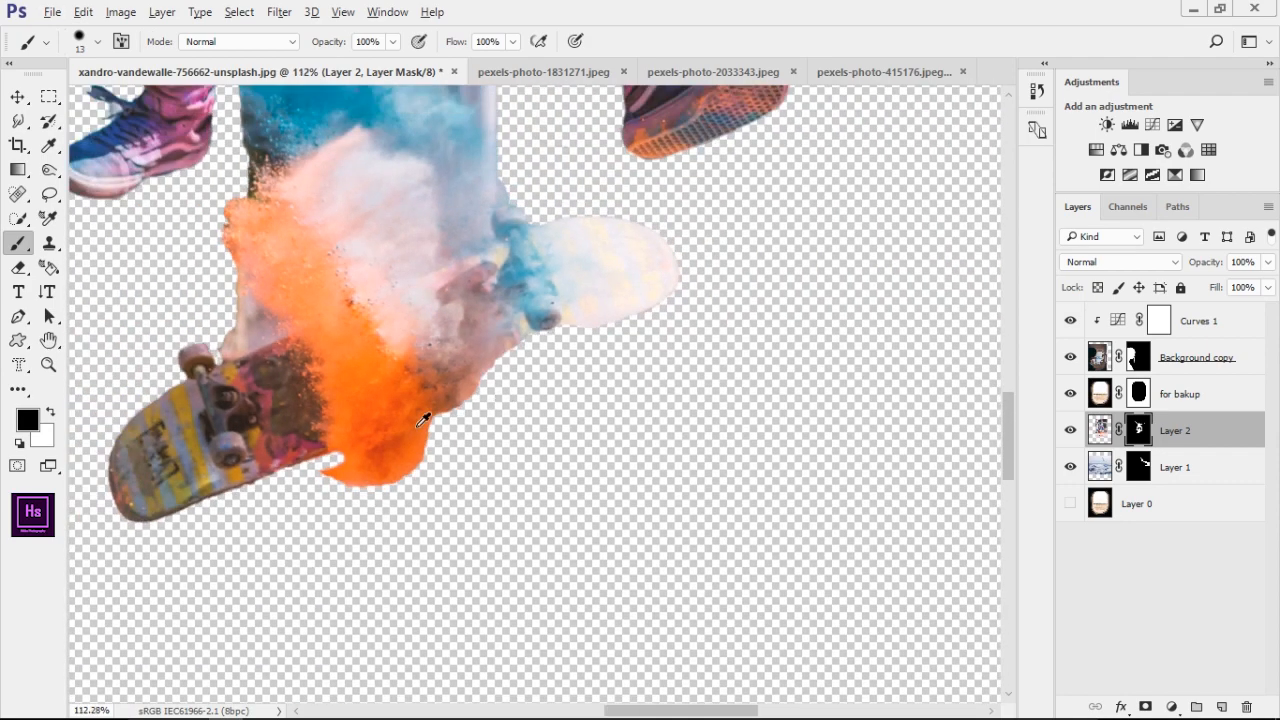
pyautogui.scroll(3, 409, 343)
pyautogui.moveTo(409, 343); pyautogui.dragTo(417, 371)
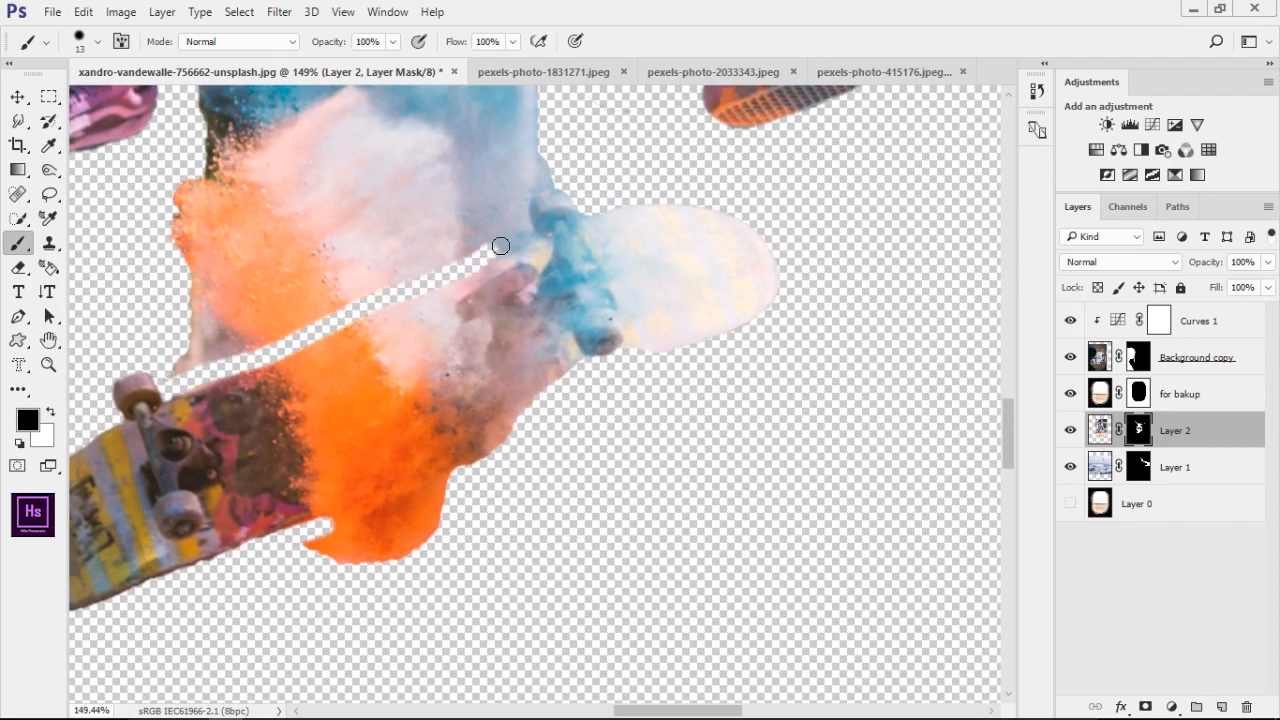
# Restore the missing lower edge of the skateboard's pale half with a 63 px white brush on the mask
pyautogui.press('x')
pyautogui.moveTo(573, 341); pyautogui.dragTo(643, 342)
pyautogui.moveTo(530, 358); pyautogui.dragTo(629, 309)
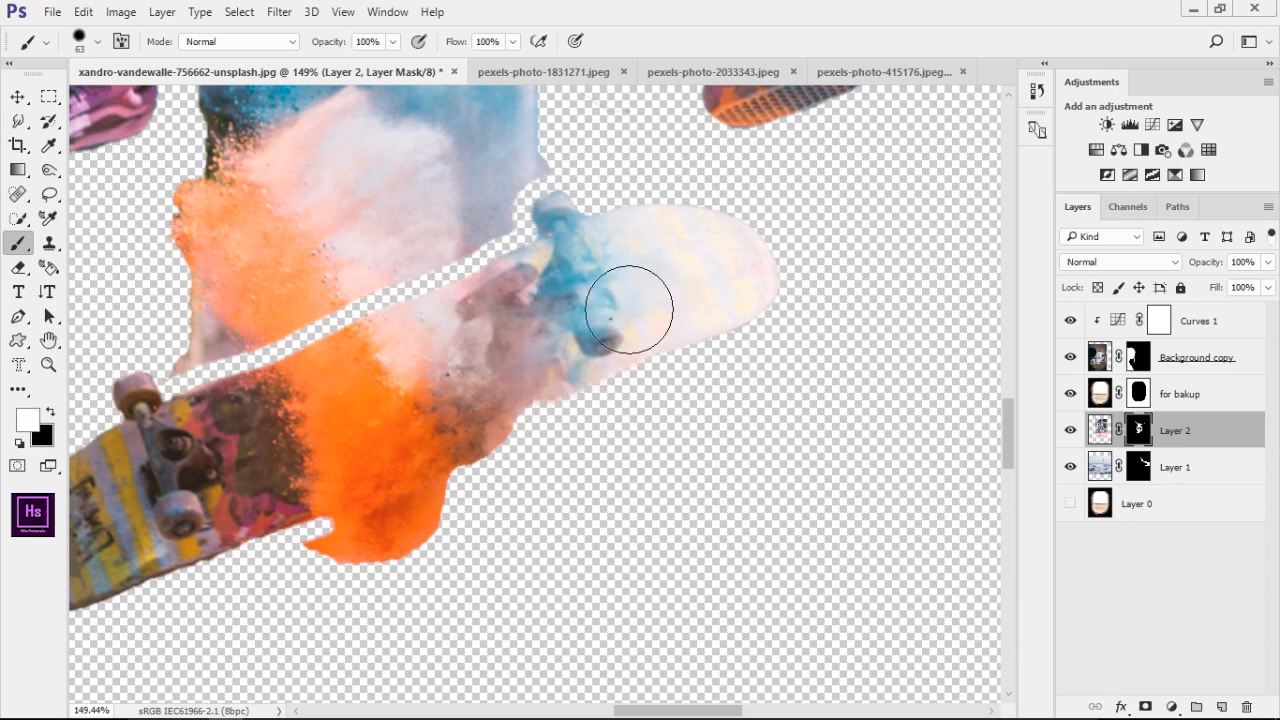
pyautogui.moveTo(568, 366); pyautogui.dragTo(407, 454)
pyautogui.moveTo(716, 396); pyautogui.dragTo(650, 396)
# Trim the board's lower edge with a 13 px black brush and paint out the surrounding powder at 54 px
pyautogui.press('x')
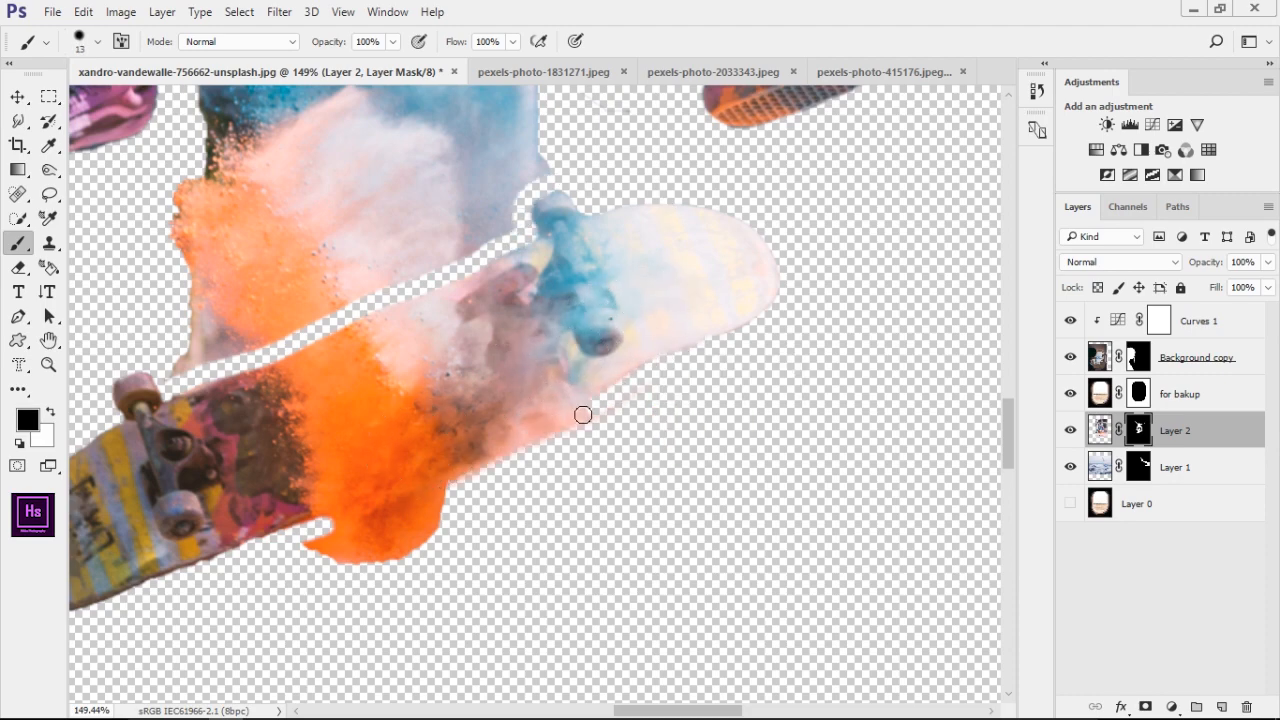
pyautogui.moveTo(379, 505); pyautogui.dragTo(320, 527)
pyautogui.scroll(-4, 430, 532)
pyautogui.scroll(3, 410, 573)
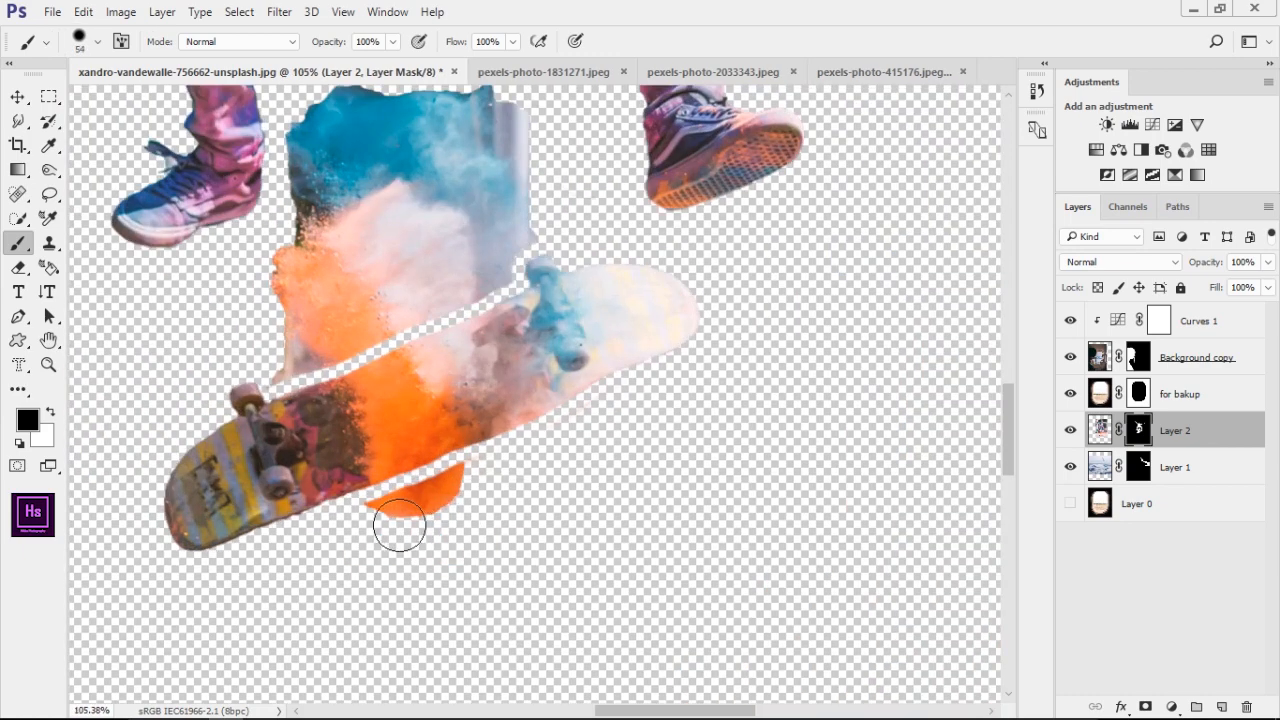
pyautogui.moveTo(526, 488); pyautogui.dragTo(544, 578)
pyautogui.moveTo(325, 455)
pyautogui.mouseDown()
pyautogui.moveTo(314, 443)
pyautogui.moveTo(500, 357)
pyautogui.moveTo(471, 243)
pyautogui.moveTo(320, 314)
pyautogui.moveTo(394, 366)
pyautogui.moveTo(394, 194)
pyautogui.mouseUp()
pyautogui.scroll(-6, 480, 310)
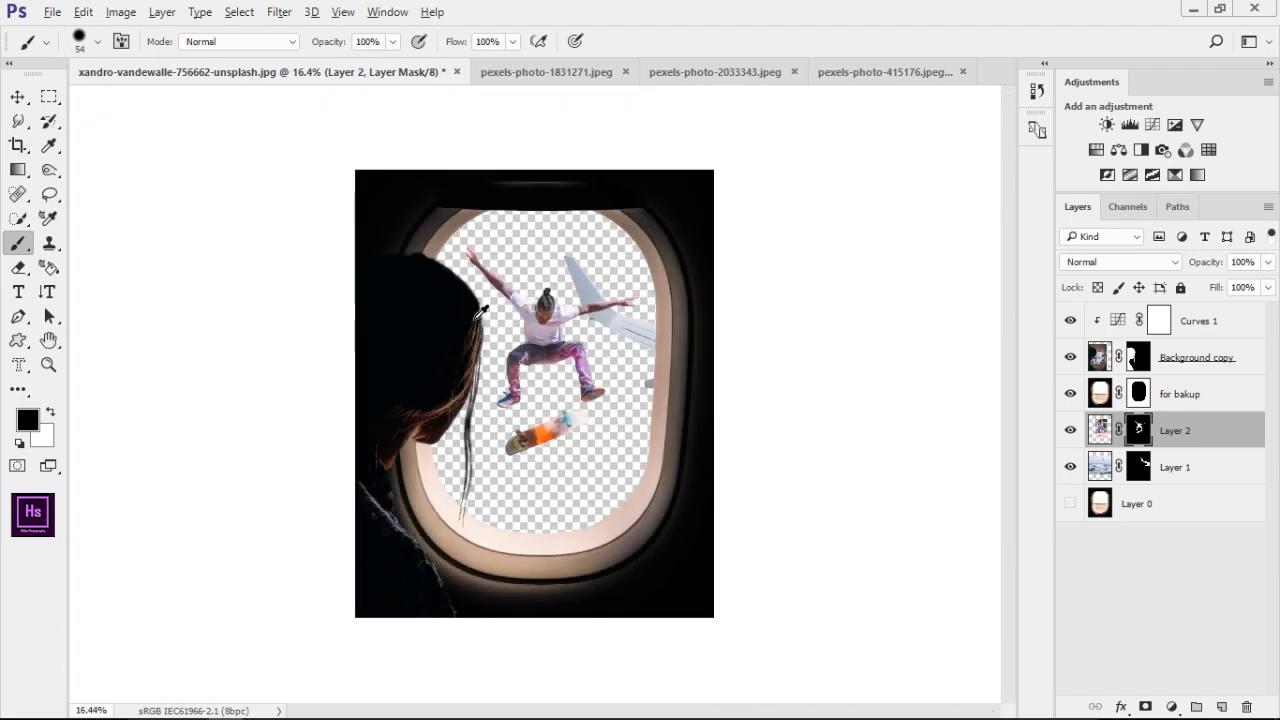
# Enlarge the skateboarder layer to about 118% and reposition it inside the airplane window
pyautogui.scroll(1, 553, 305)
pyautogui.scroll(2, 553, 305)
pyautogui.press('v')
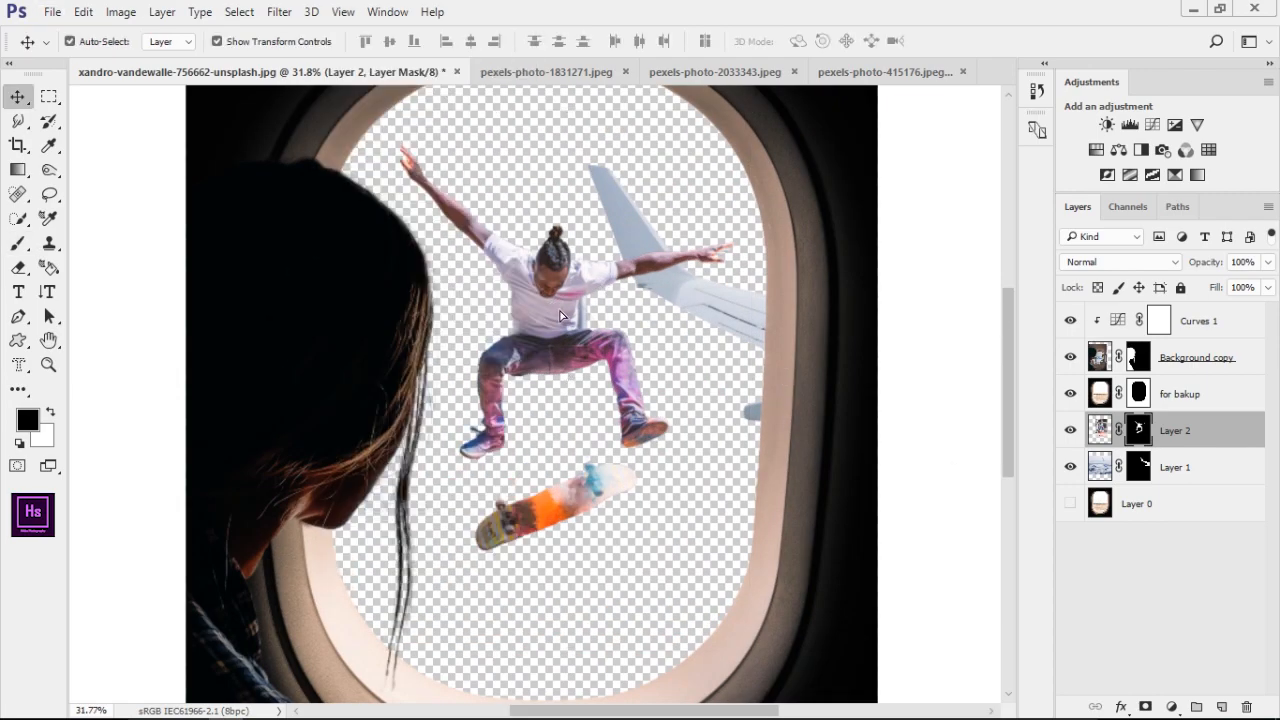
pyautogui.moveTo(558, 299); pyautogui.dragTo(635, 271)
pyautogui.scroll(-3, 621, 266)
pyautogui.hotkey('ctrl', 't')
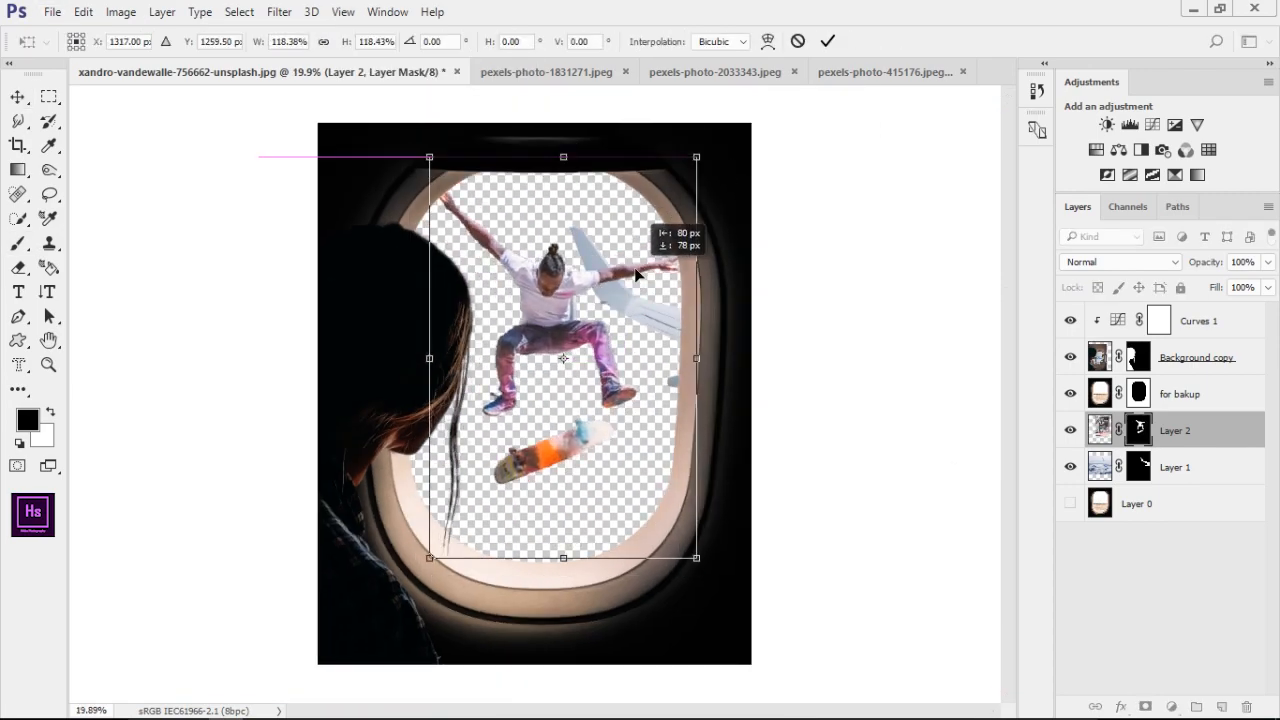
pyautogui.press('Return')
pyautogui.click(890, 310)
# Place the cloudy lake and mountain photo at 58.10% and move its layer beneath Layer 1
pyautogui.scroll(-4, 536, 262)
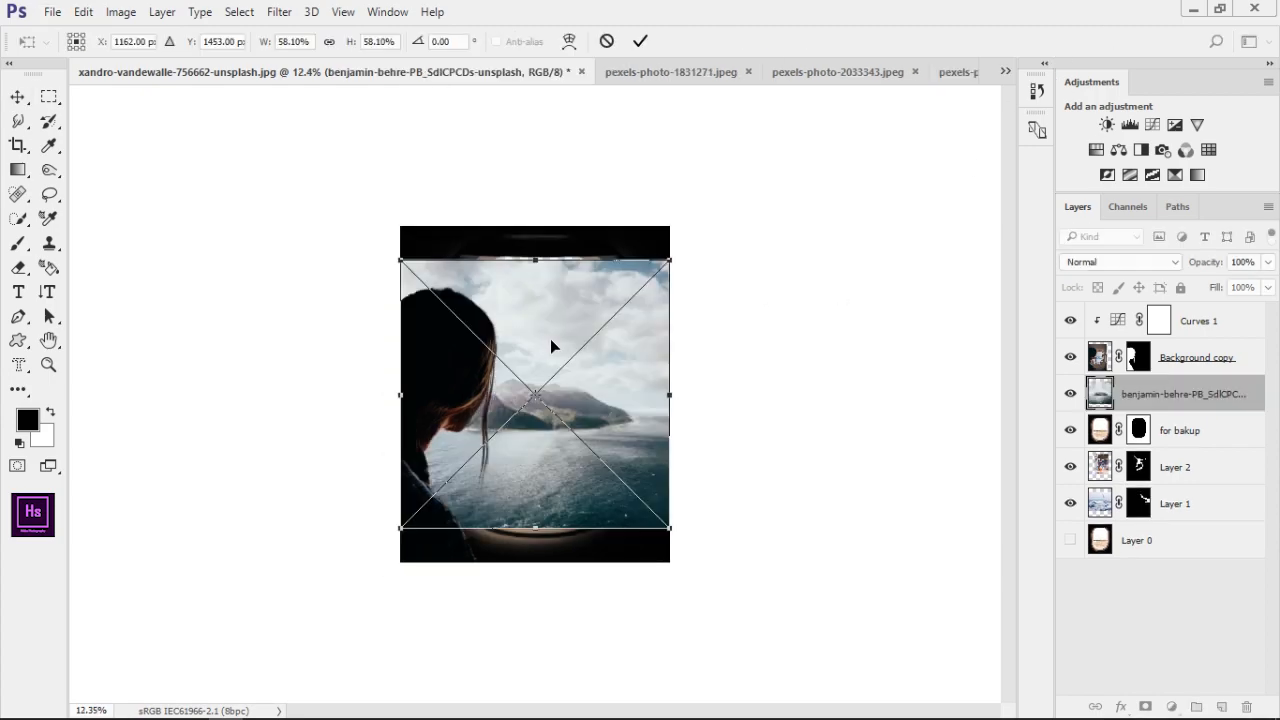
pyautogui.press('Return')
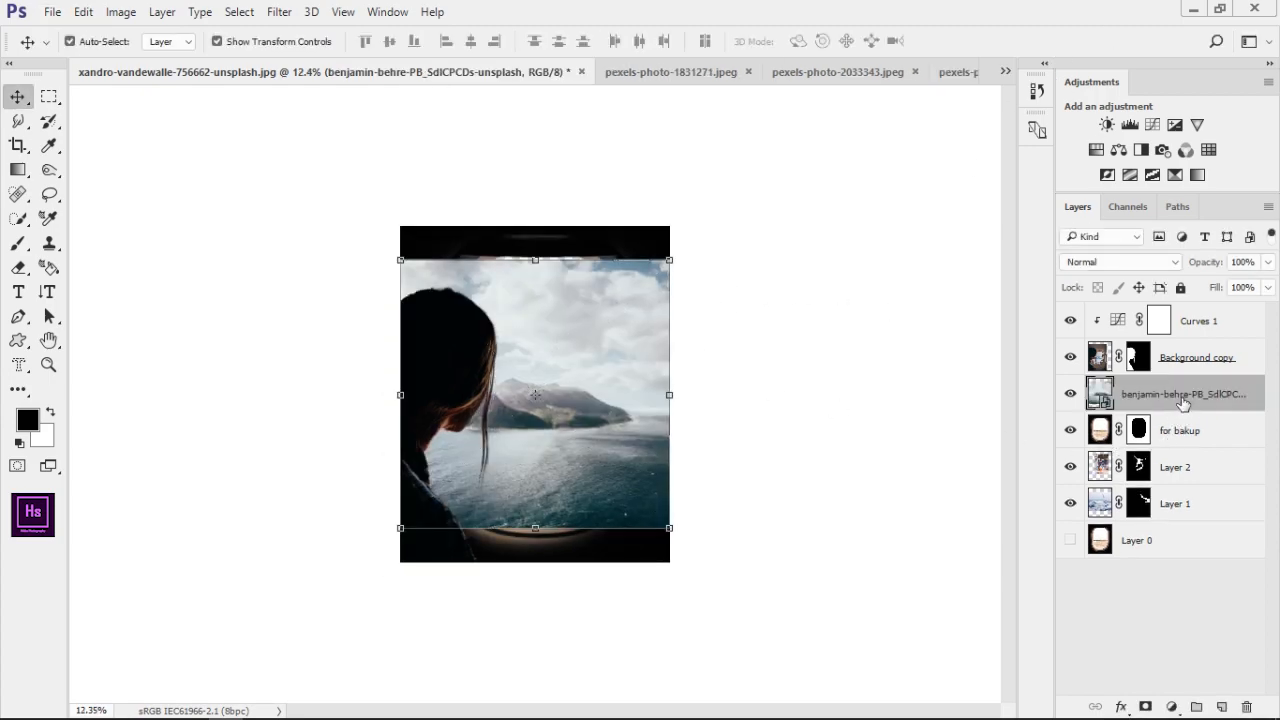
pyautogui.moveTo(1180, 396); pyautogui.dragTo(1180, 522)
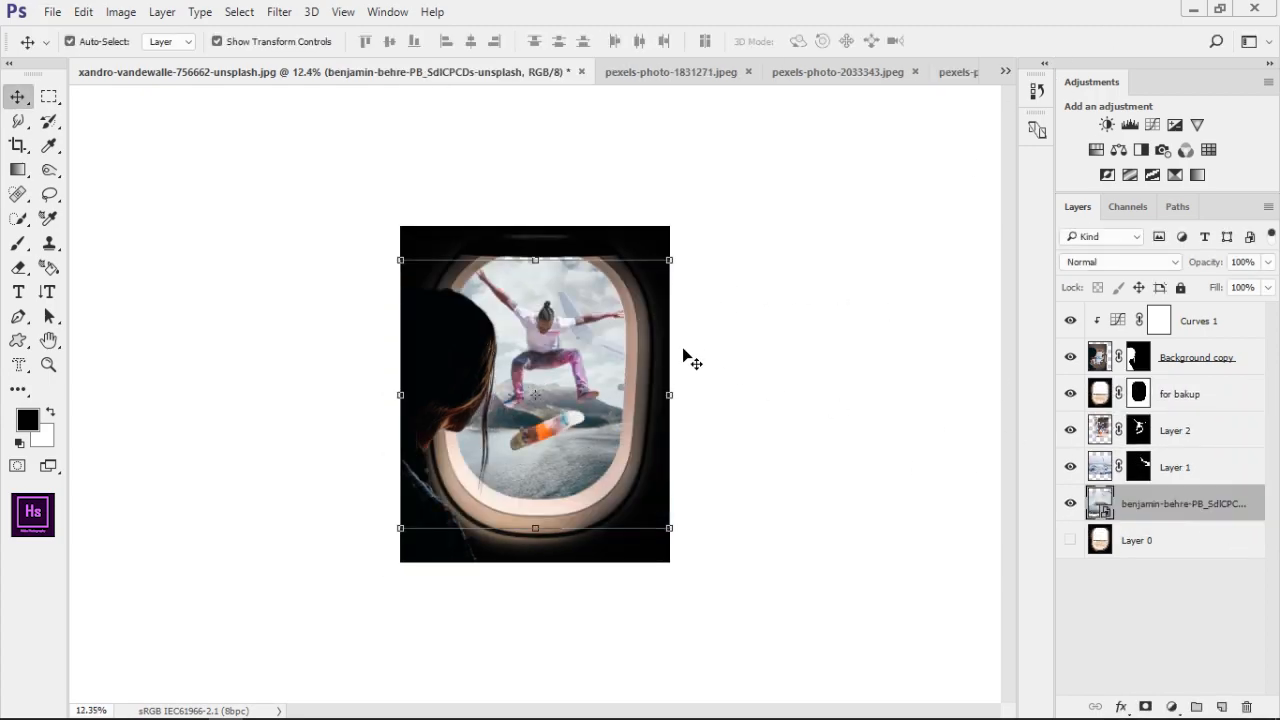
# Enlarge the landscape photo and position it so that only clouds fill the airplane window
pyautogui.moveTo(673, 262); pyautogui.dragTo(858, 160)
pyautogui.moveTo(697, 277); pyautogui.dragTo(543, 387)
pyautogui.press('Return')
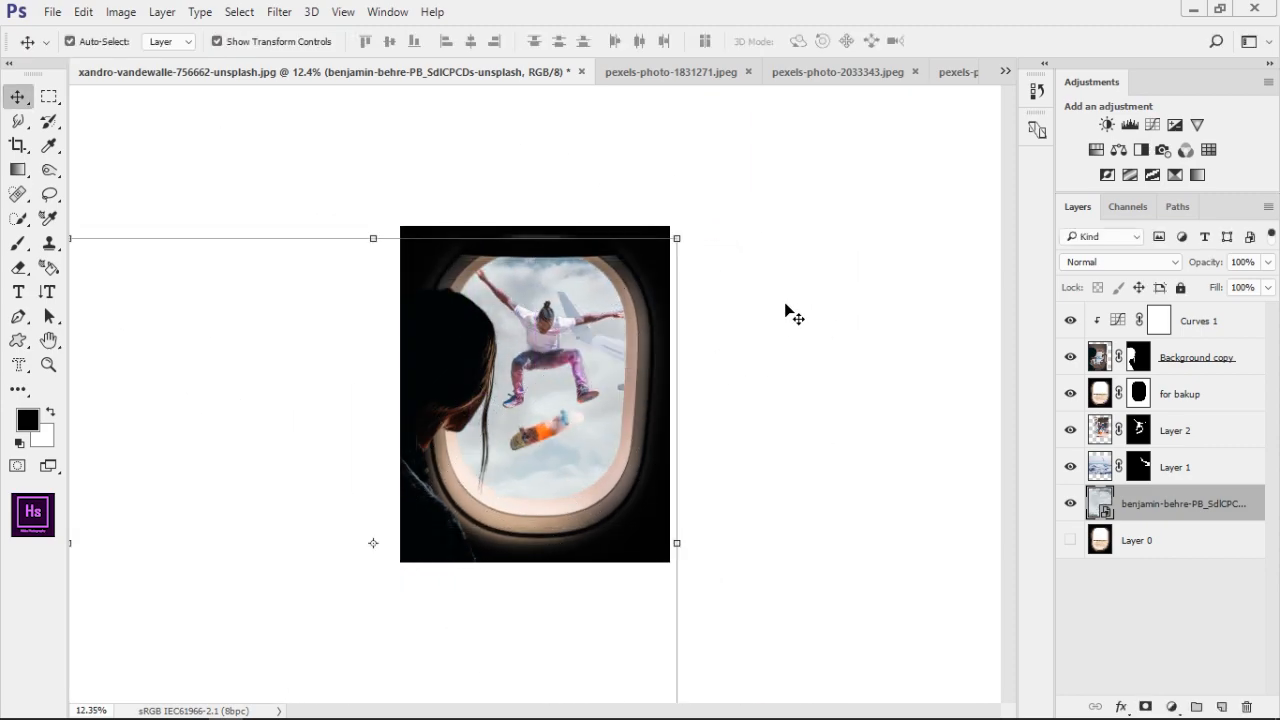
pyautogui.click(786, 308)
# Add a Hue/Saturation adjustment layer above the "for bakup" window layer
pyautogui.scroll(7, 630, 482)
pyautogui.click(1138, 393)
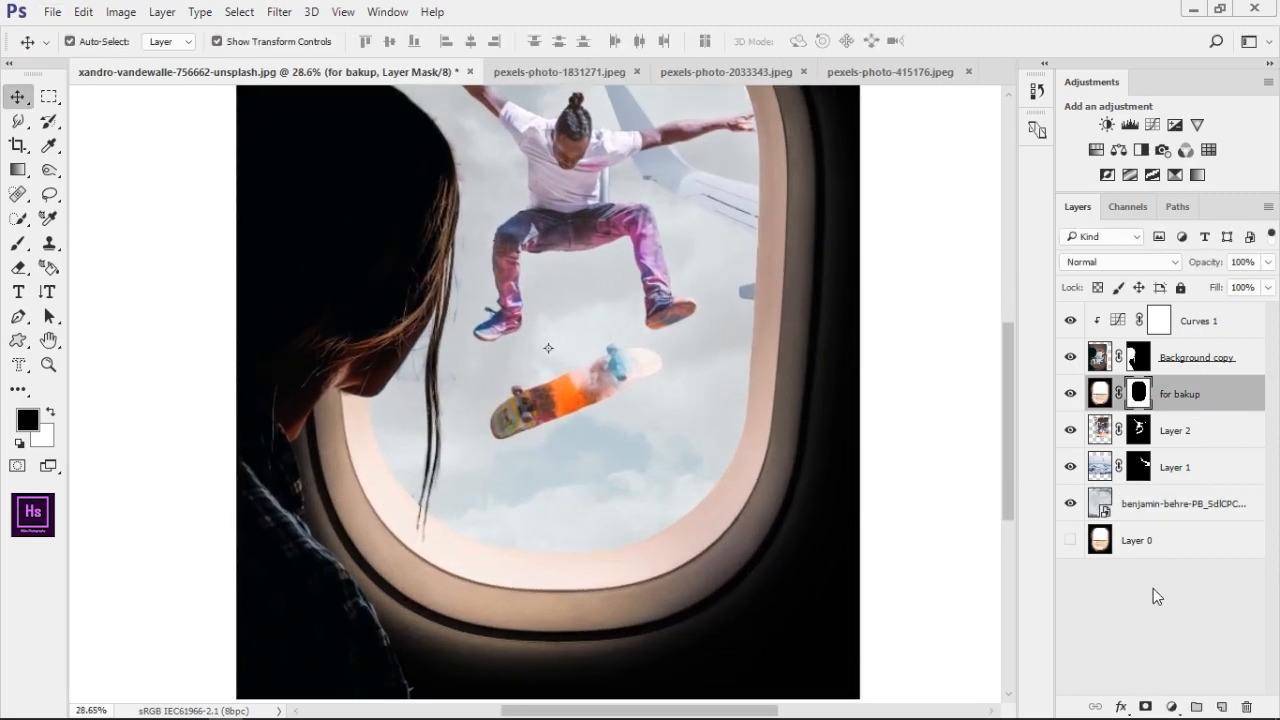
pyautogui.click(1168, 707)
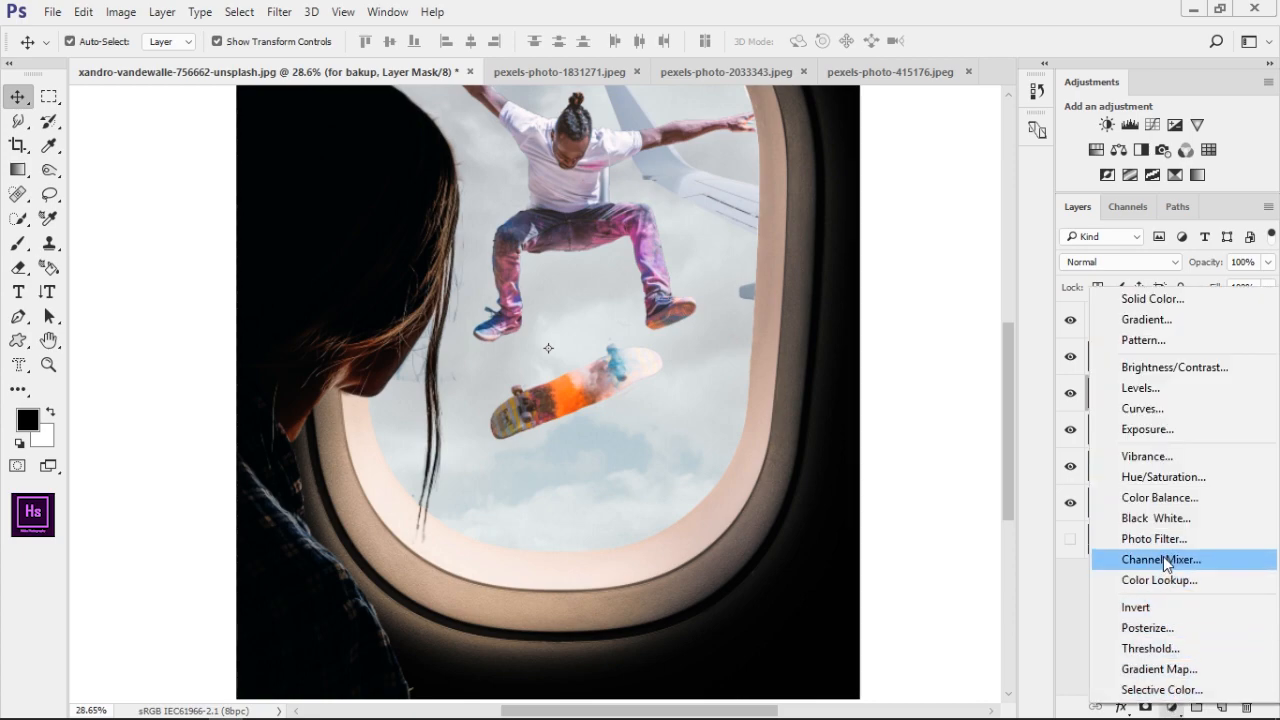
pyautogui.click(1163, 480)
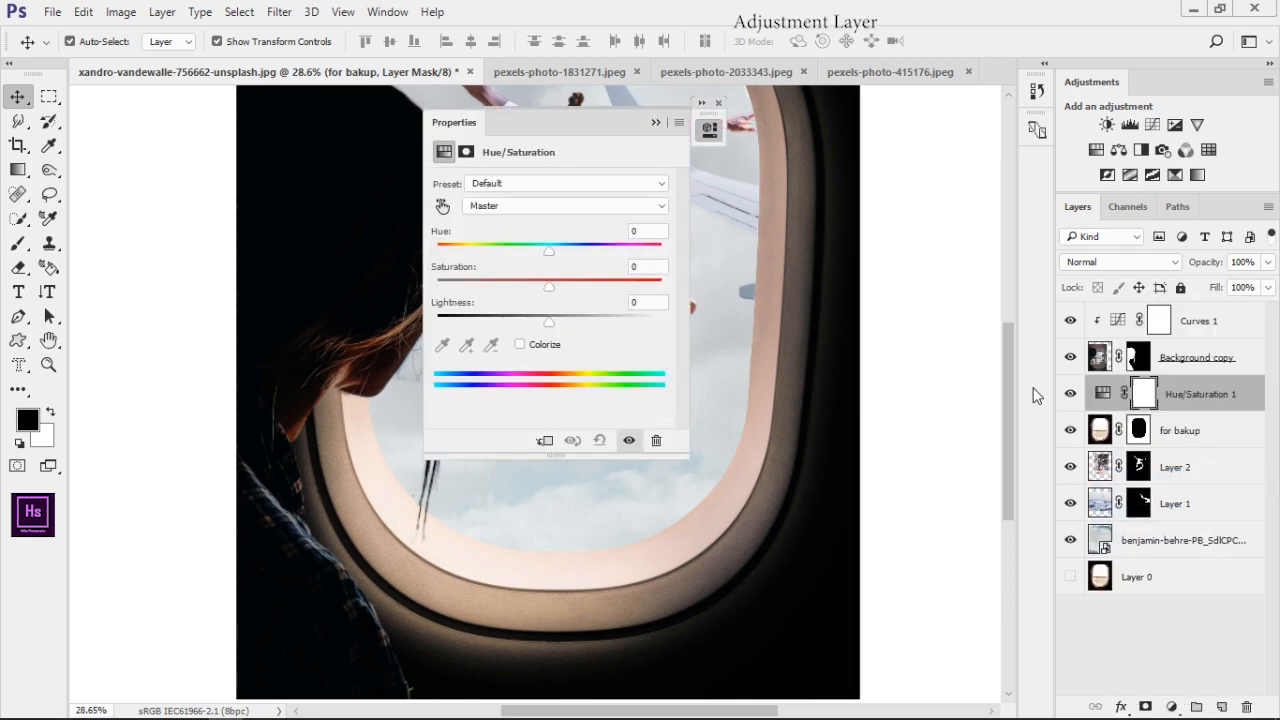
pyautogui.moveTo(548, 121); pyautogui.dragTo(964, 101)
# Clip the Hue/Saturation adjustment to the window layer and set the Reds saturation to -72
pyautogui.moveTo(558, 309); pyautogui.dragTo(490, 357)
pyautogui.scroll(-2, 490, 357)
pyautogui.click(980, 186)
pyautogui.click(929, 209)
pyautogui.moveTo(964, 267); pyautogui.dragTo(880, 276)
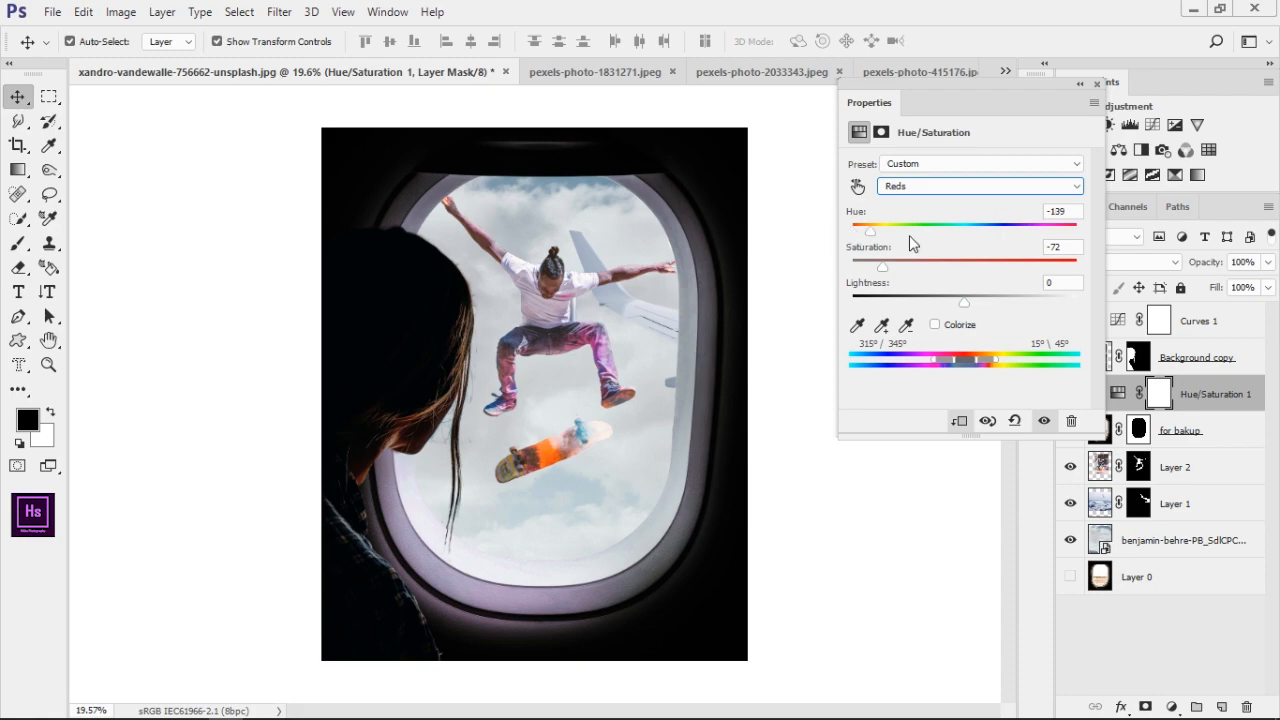
pyautogui.click(1066, 398)
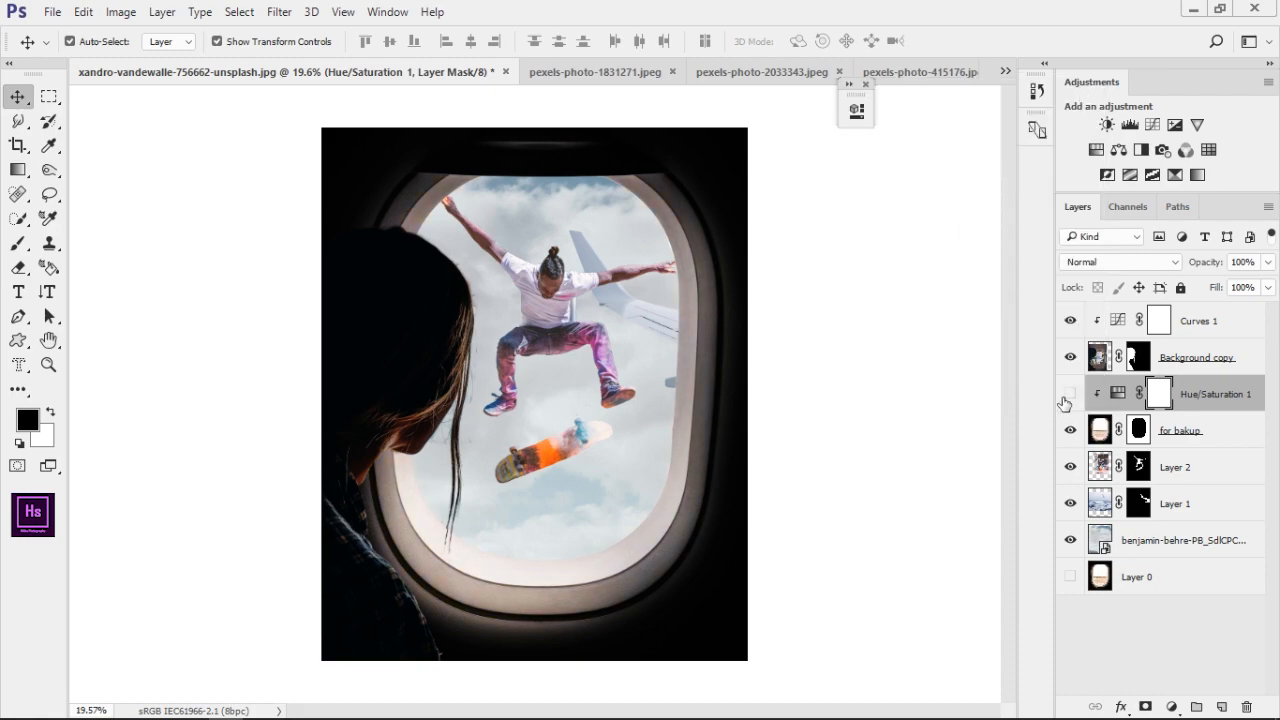
pyautogui.click(1095, 362)
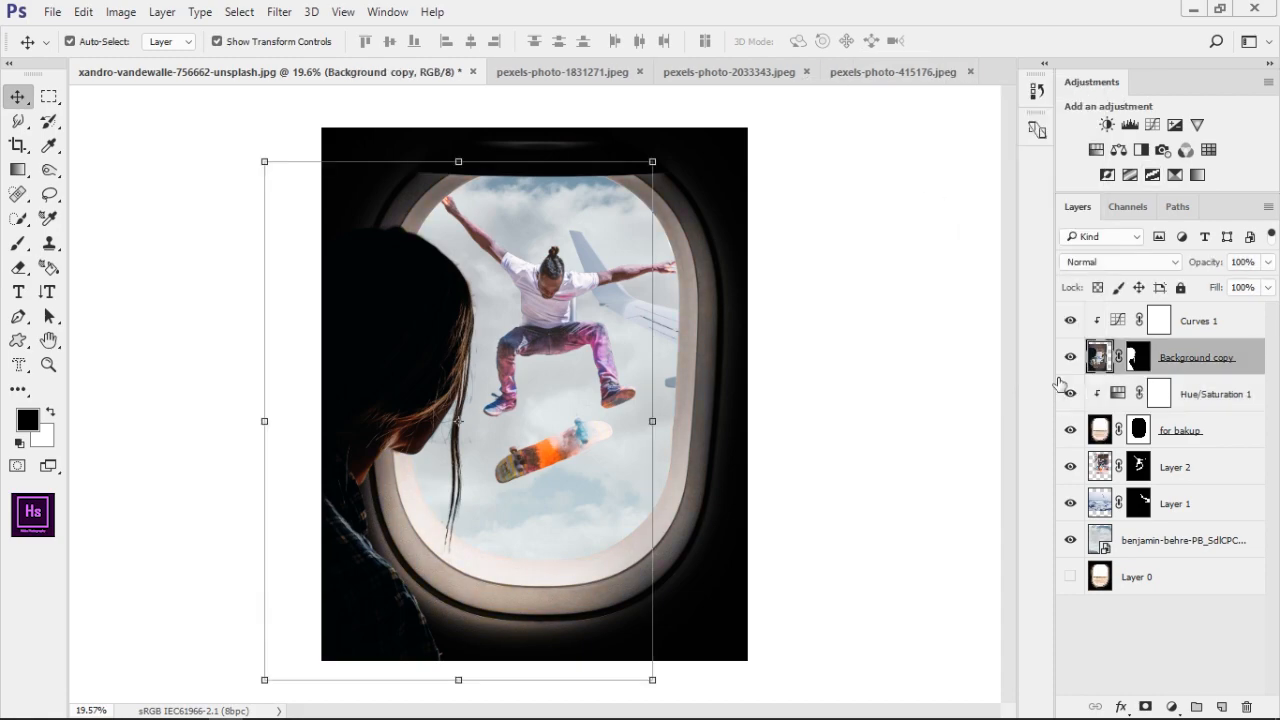
pyautogui.click(279, 11)
pyautogui.moveTo(320, 218)
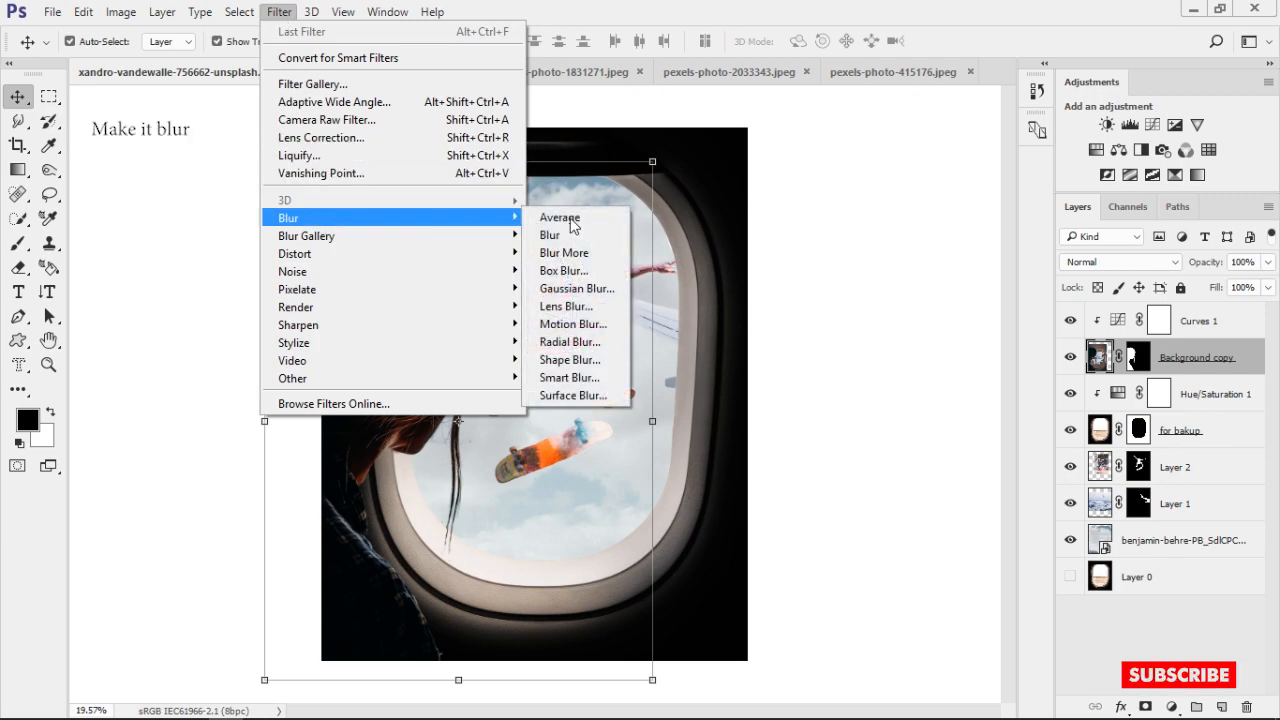
pyautogui.click(575, 278)
pyautogui.click(974, 232)
pyautogui.click(240, 12)
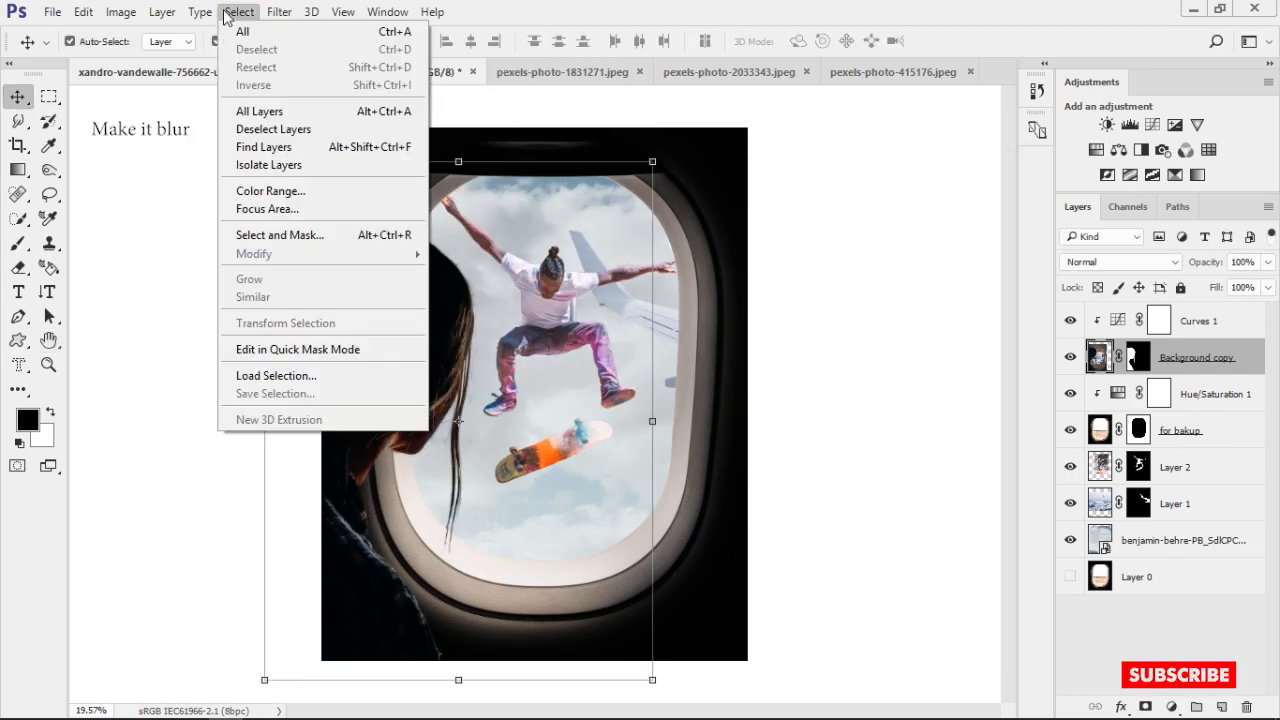
pyautogui.click(256, 18)
pyautogui.click(279, 11)
pyautogui.moveTo(320, 220)
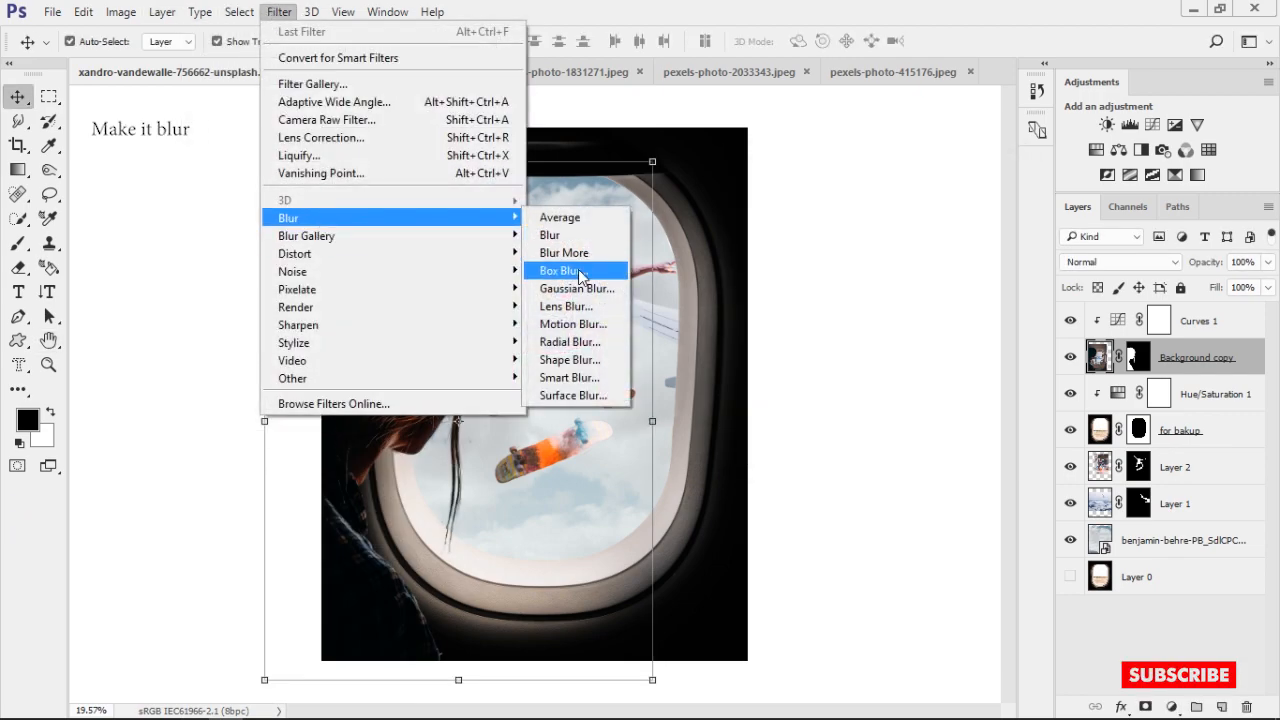
pyautogui.click(572, 324)
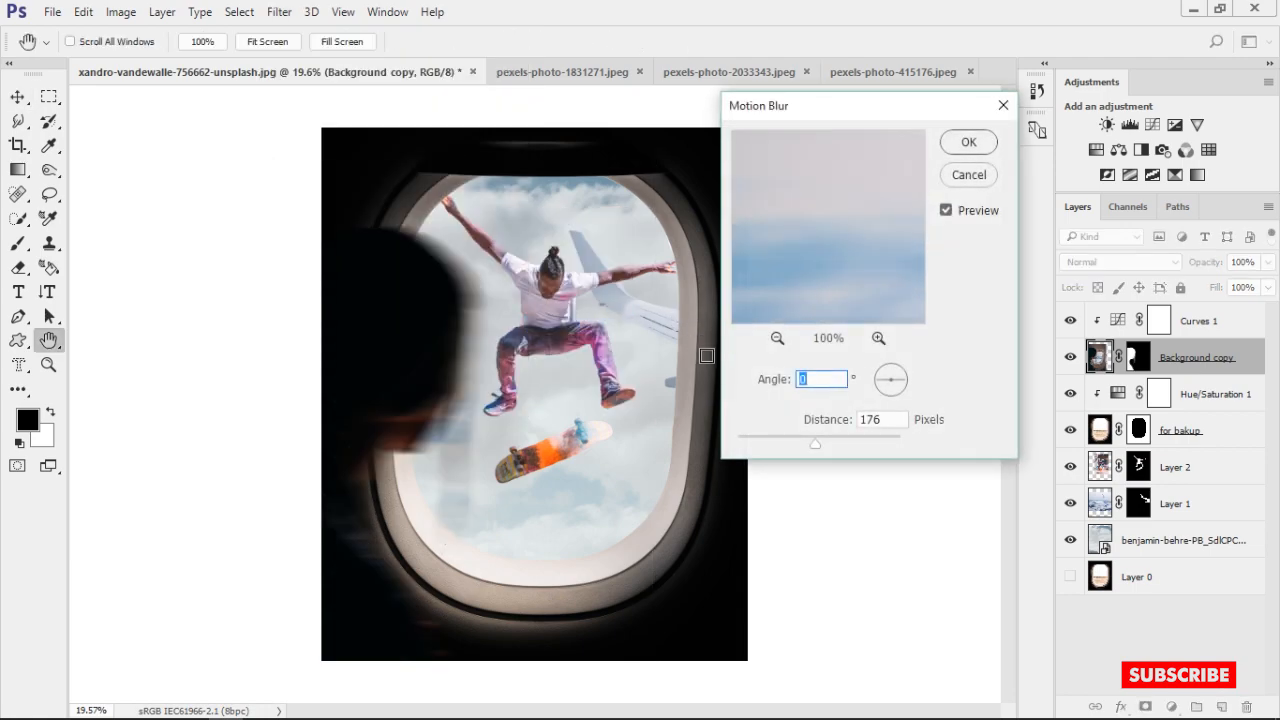
pyautogui.moveTo(817, 444); pyautogui.dragTo(805, 444)
pyautogui.moveTo(900, 368)
pyautogui.mouseDown()
pyautogui.moveTo(904, 356)
pyautogui.moveTo(907, 371)
pyautogui.mouseUp()
pyautogui.moveTo(804, 444); pyautogui.dragTo(842, 444)
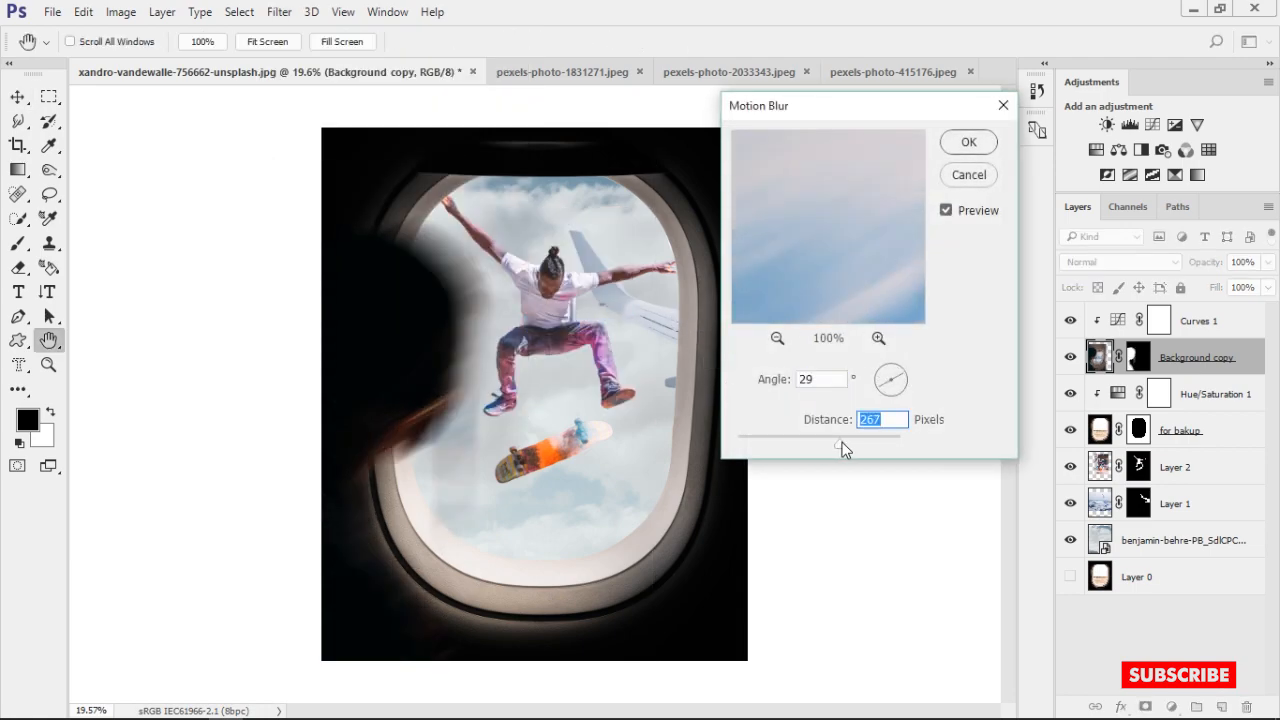
pyautogui.click(968, 175)
# Apply a Gaussian Blur with an 18.0-pixel radius to the girl on the Background copy layer
pyautogui.click(279, 12)
pyautogui.moveTo(320, 217)
pyautogui.click(545, 288)
pyautogui.moveTo(931, 394)
pyautogui.mouseDown()
pyautogui.moveTo(949, 394)
pyautogui.moveTo(934, 396)
pyautogui.mouseUp()
pyautogui.click(1070, 144)
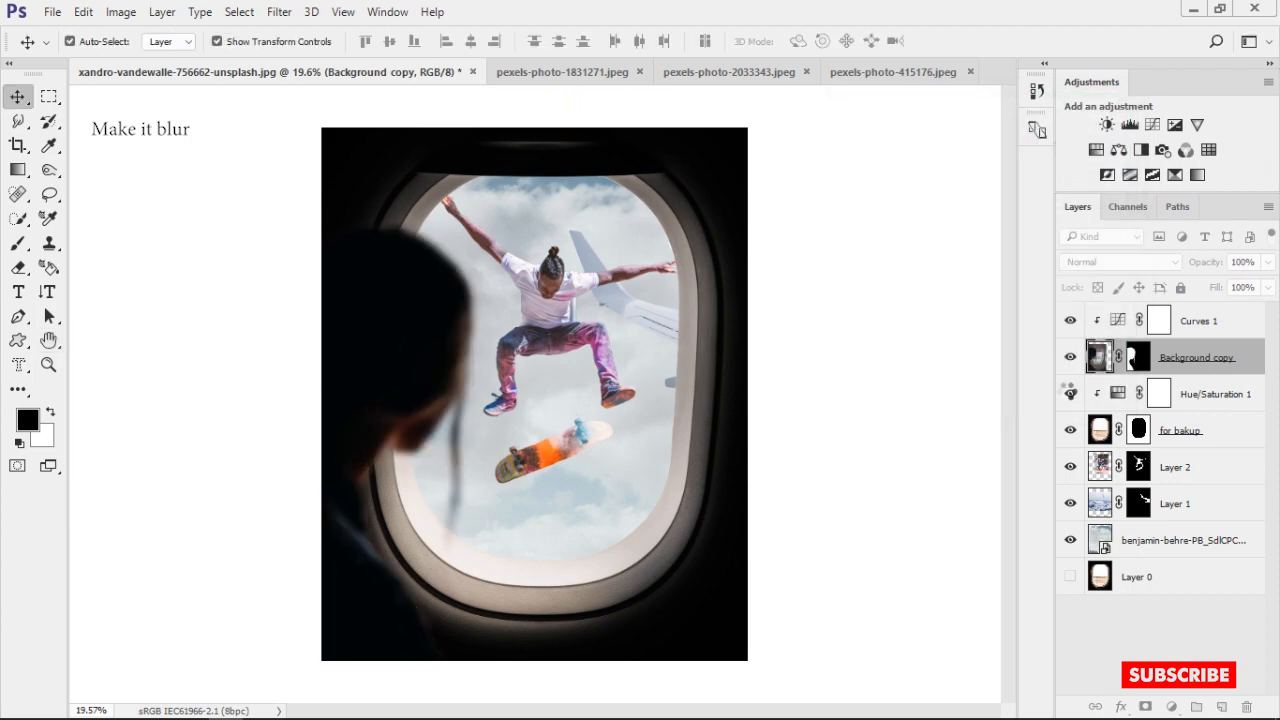
# Apply a Gaussian Blur with an 18.0-pixel radius to the "for bakup" airplane window layer
pyautogui.click(1098, 430)
pyautogui.click(256, 11)
pyautogui.moveTo(279, 16)
pyautogui.moveTo(313, 220)
pyautogui.click(565, 289)
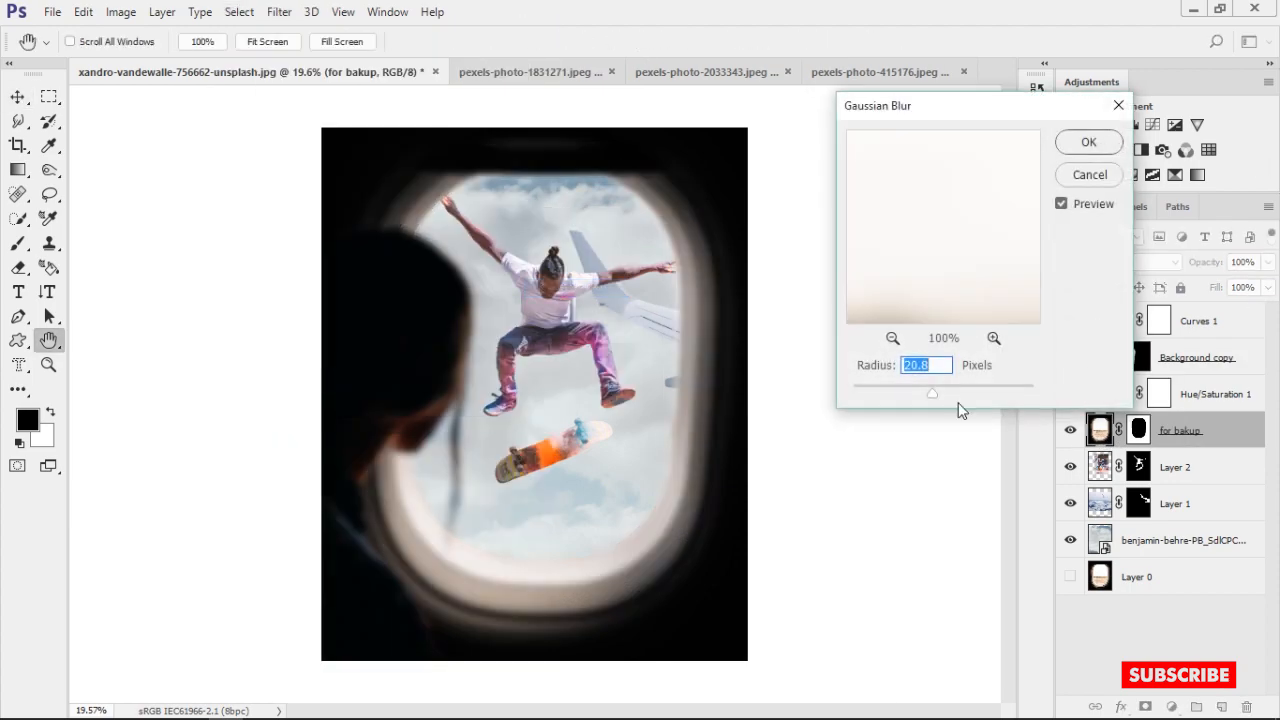
pyautogui.click(1088, 142)
pyautogui.press('v')
pyautogui.click(944, 240)
# Move the skateboarder on Layer 2 slightly lower so his raised hand sits inside the window opening
pyautogui.click(1102, 361)
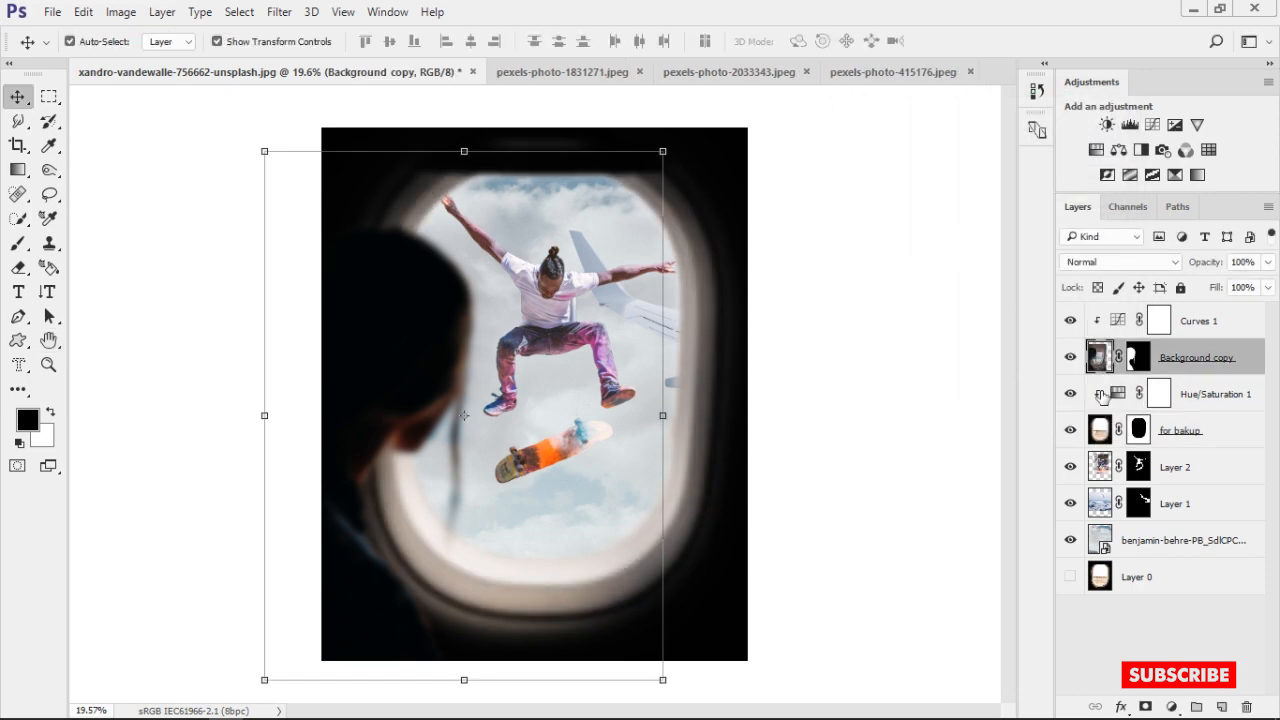
pyautogui.click(1099, 468)
pyautogui.moveTo(566, 283); pyautogui.dragTo(560, 326)
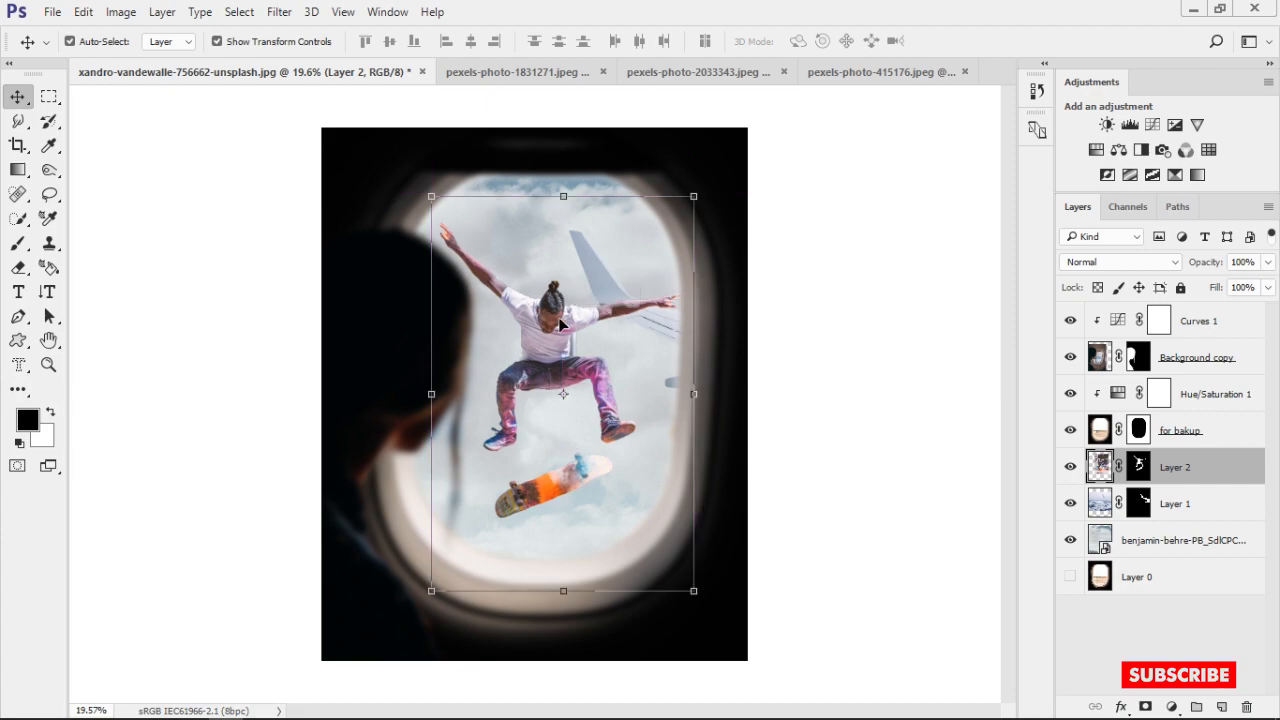
pyautogui.click(830, 325)
# Paint black on Layer 2's mask to hide the leftover background strip between the skateboarder's shirt and thigh
pyautogui.scroll(6, 562, 361)
pyautogui.scroll(5, 605, 345)
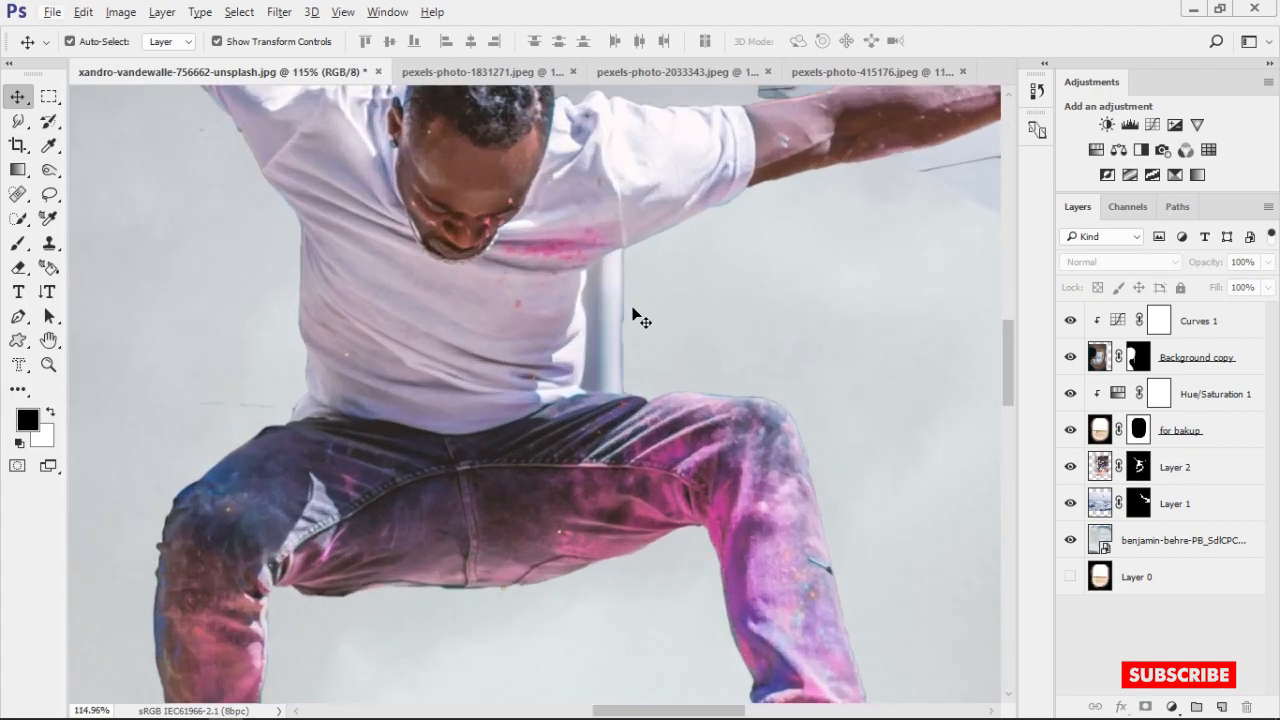
pyautogui.click(1140, 468)
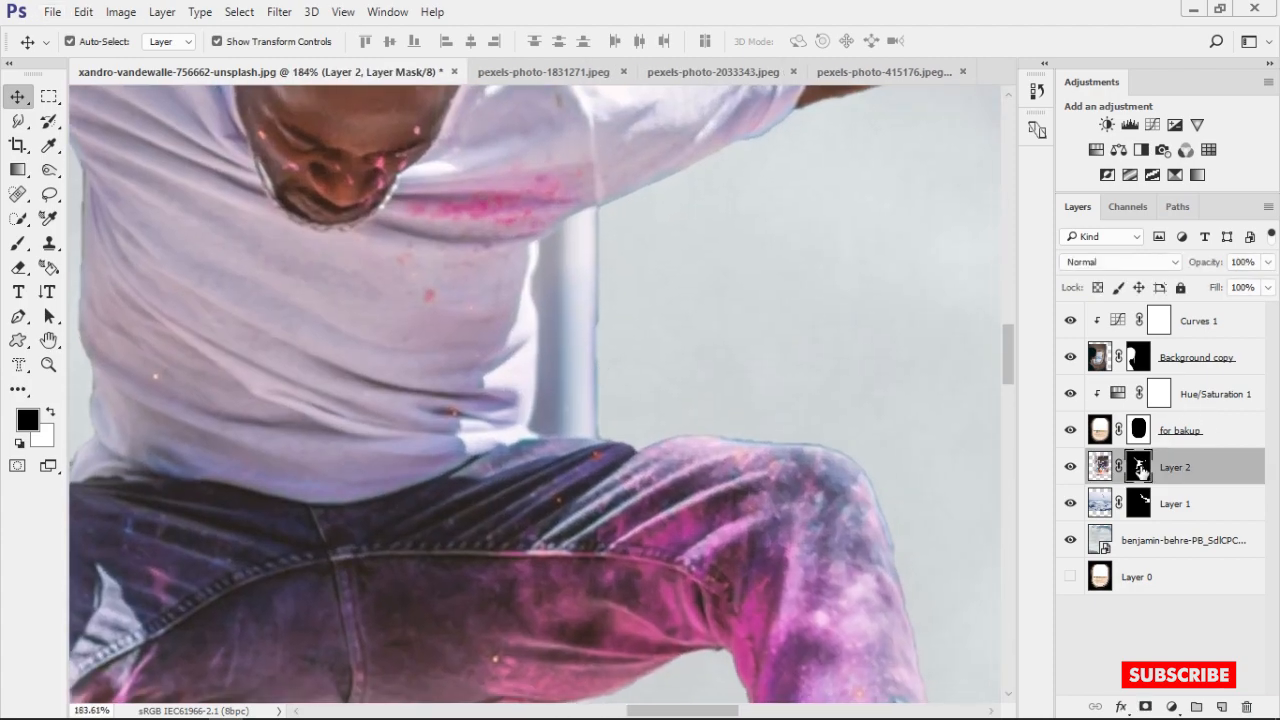
pyautogui.press('b')
pyautogui.moveTo(614, 297)
pyautogui.mouseDown()
pyautogui.moveTo(588, 270)
pyautogui.moveTo(600, 240)
pyautogui.mouseUp()
pyautogui.scroll(1, 606, 217)
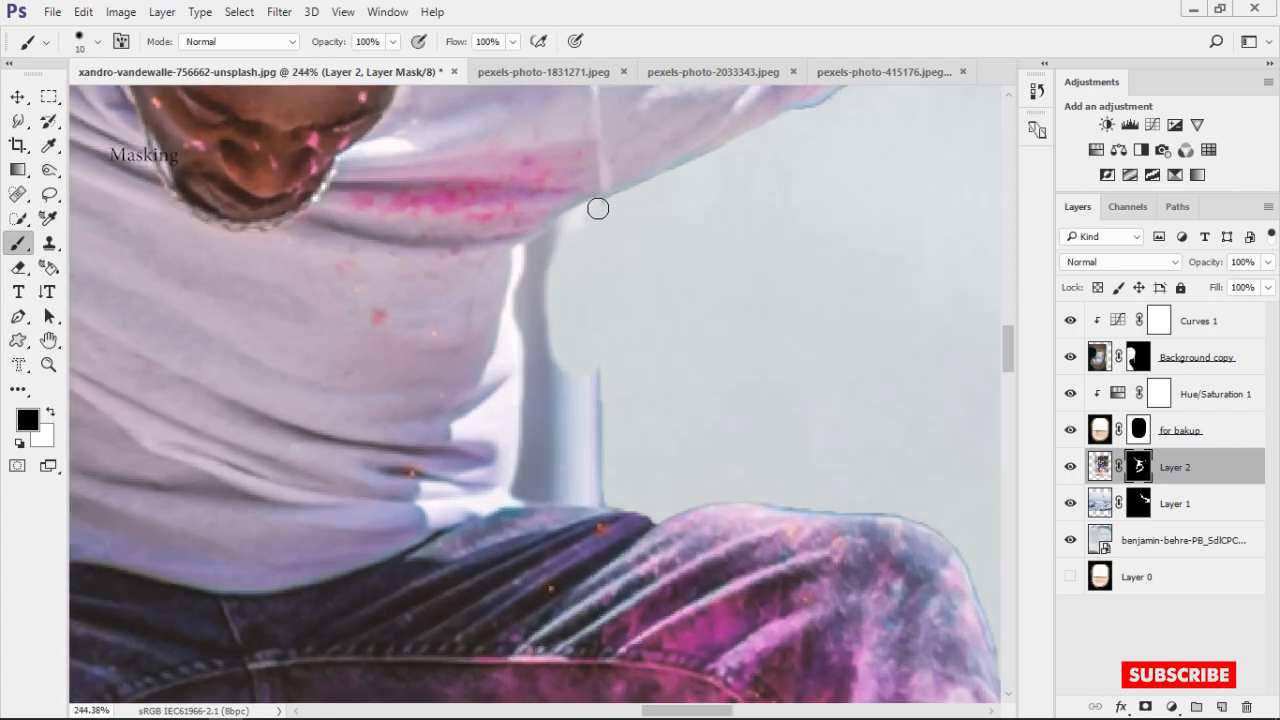
pyautogui.moveTo(553, 498); pyautogui.dragTo(578, 391)
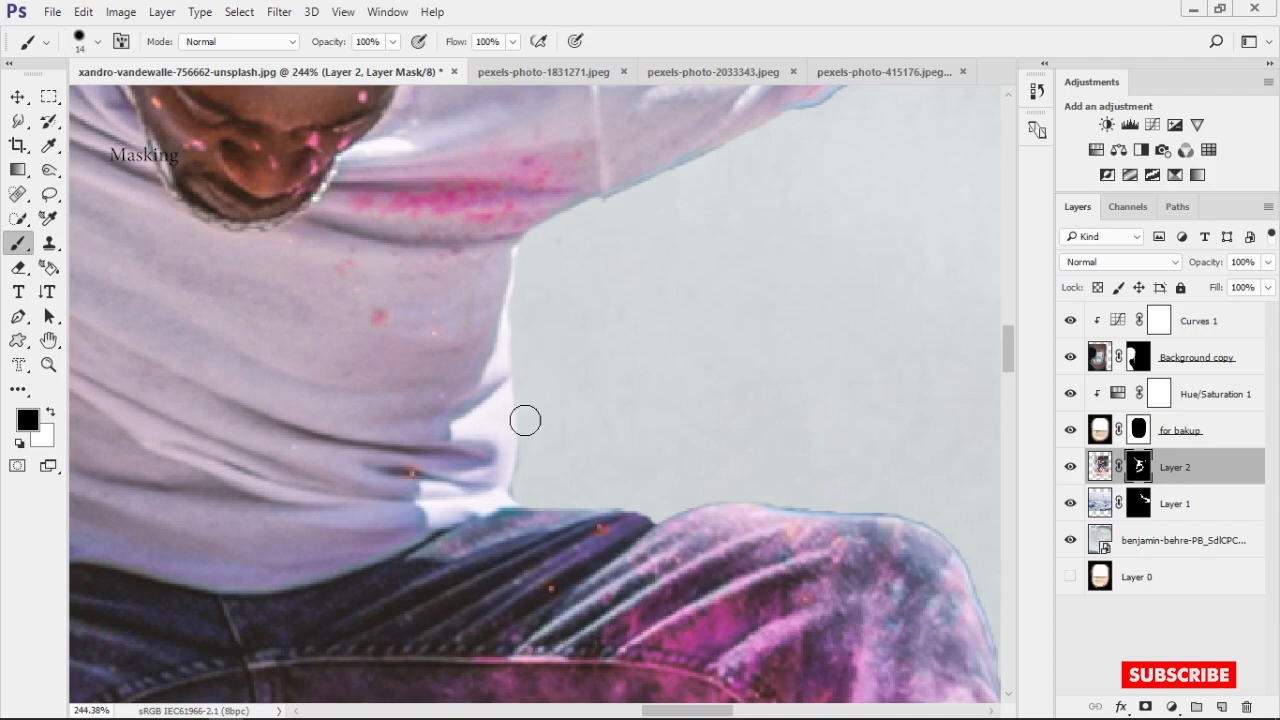
# Refine Layer 2's mask along the skateboarder's trousers and lower legs, restoring cut-off parts and hiding leftover background
pyautogui.press('x')
pyautogui.scroll(-1, 525, 420)
pyautogui.moveTo(720, 600); pyautogui.dragTo(520, 214)
pyautogui.moveTo(680, 531); pyautogui.dragTo(634, 120)
pyautogui.press('x')
pyautogui.moveTo(311, 299)
pyautogui.mouseDown()
pyautogui.moveTo(238, 113)
pyautogui.moveTo(272, 113)
pyautogui.mouseUp()
pyautogui.moveTo(395, 410); pyautogui.dragTo(257, 165)
pyautogui.scroll(-3, 265, 200)
pyautogui.moveTo(215, 410); pyautogui.dragTo(345, 335)
pyautogui.moveTo(335, 331); pyautogui.dragTo(329, 331)
pyautogui.moveTo(210, 430); pyautogui.dragTo(870, 310)
pyautogui.moveTo(594, 400); pyautogui.dragTo(614, 346)
pyautogui.moveTo(422, 222); pyautogui.dragTo(482, 282)
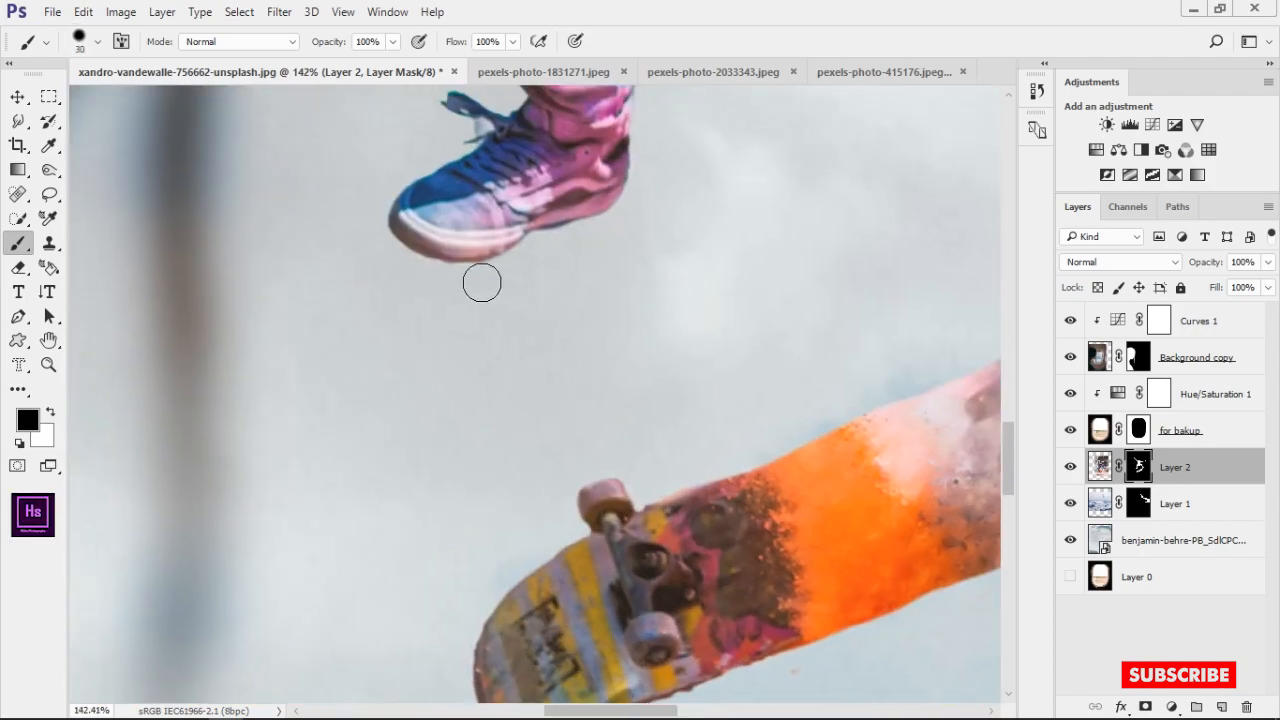
# Refine Layer 2's mask around the blue shoe and its loose laces with a very small brush
pyautogui.scroll(5, 477, 142)
pyautogui.moveTo(477, 142); pyautogui.dragTo(486, 297)
pyautogui.moveTo(486, 297); pyautogui.dragTo(443, 298)
pyautogui.press('x')
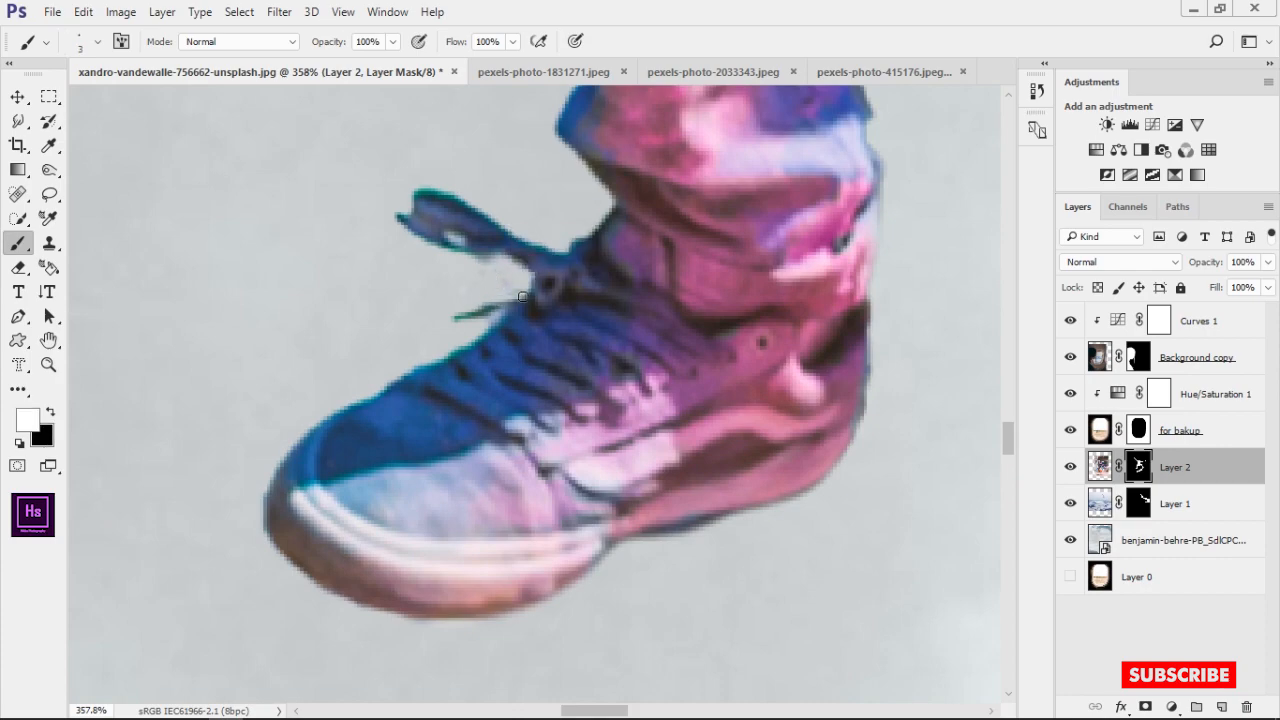
pyautogui.scroll(-5, 523, 297)
pyautogui.moveTo(555, 190); pyautogui.dragTo(594, 349)
# Paint white on Layer 2's mask with a larger brush to restore the missing edge of the trousers between the legs
pyautogui.scroll(7, 594, 360)
pyautogui.press('x')
pyautogui.press(']')
pyautogui.press(']')
pyautogui.press(']')
pyautogui.press('x')
pyautogui.moveTo(417, 400)
pyautogui.mouseDown()
pyautogui.moveTo(359, 449)
pyautogui.moveTo(374, 388)
pyautogui.mouseUp()
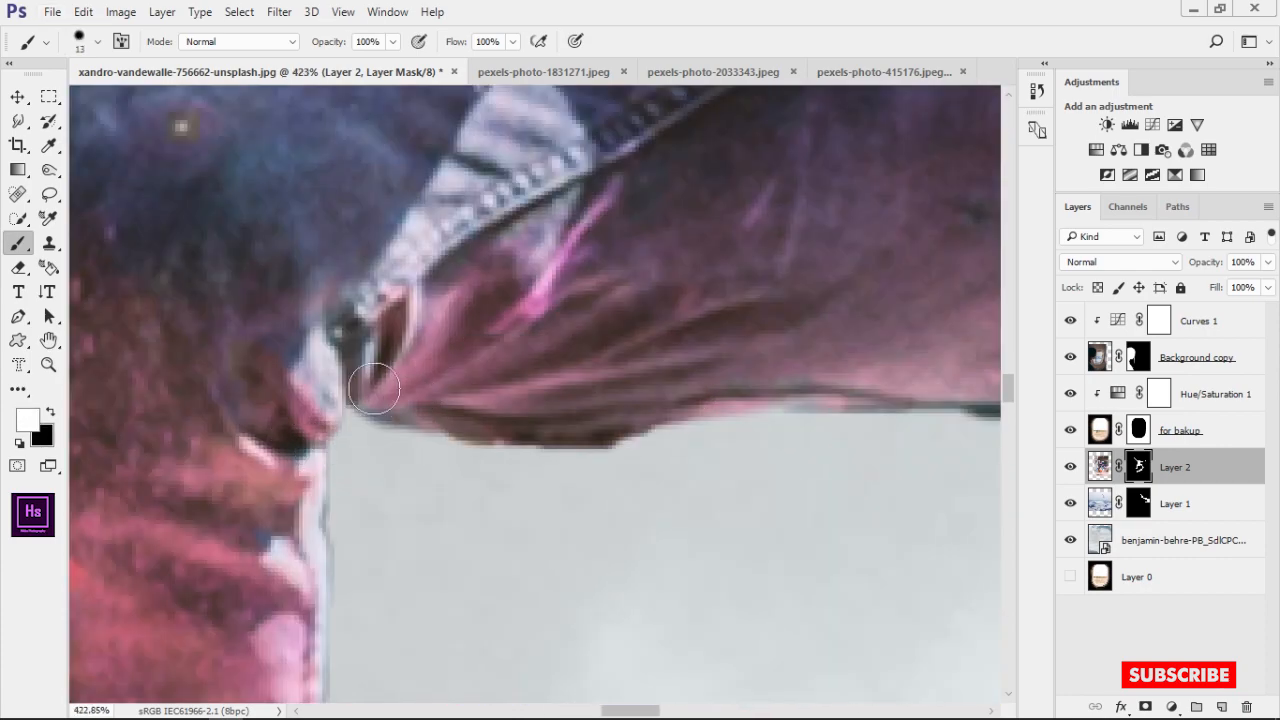
pyautogui.moveTo(867, 382); pyautogui.dragTo(656, 309)
# Paint black on Layer 2's mask to clean the remaining edges around the skateboarder's body and shirt
pyautogui.press('x')
pyautogui.scroll(-5, 620, 417)
pyautogui.moveTo(680, 200); pyautogui.dragTo(800, 660)
pyautogui.scroll(-10, 457, 334)
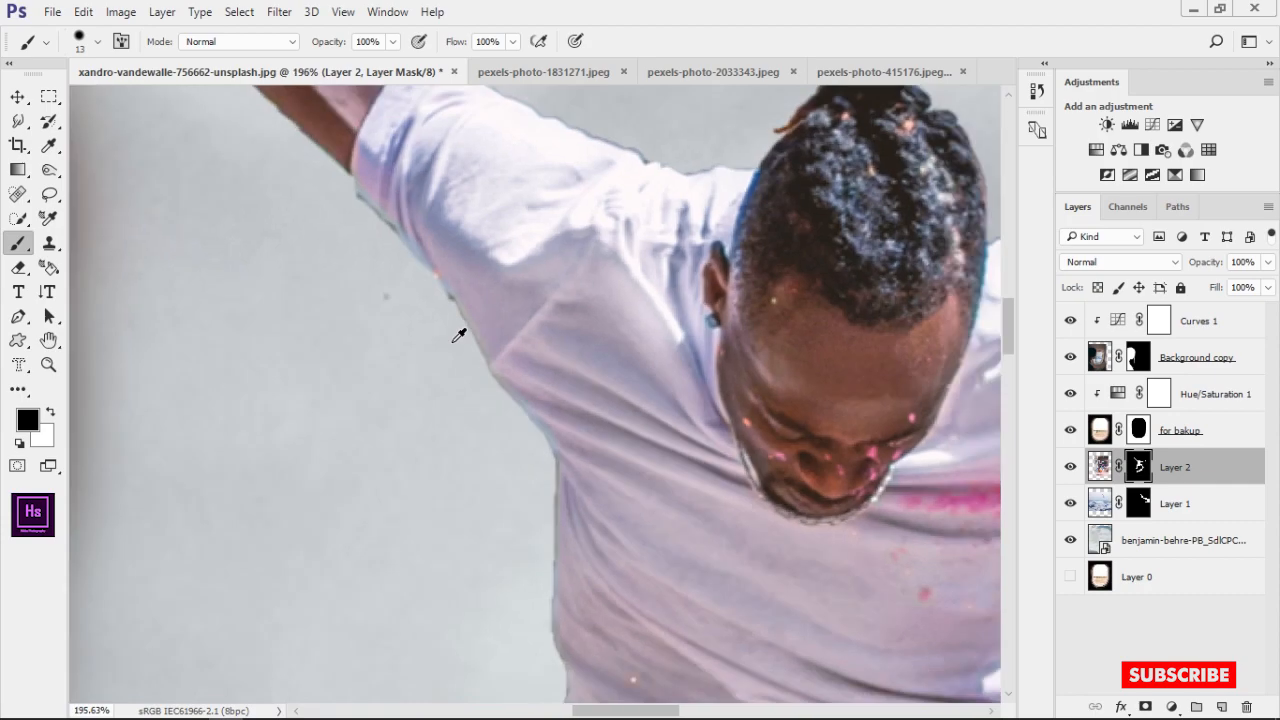
pyautogui.scroll(-6, 427, 266)
pyautogui.scroll(5, 427, 266)
# Try to move the airplane wing on Layer 1 further right behind the skateboarder
pyautogui.click(1071, 506)
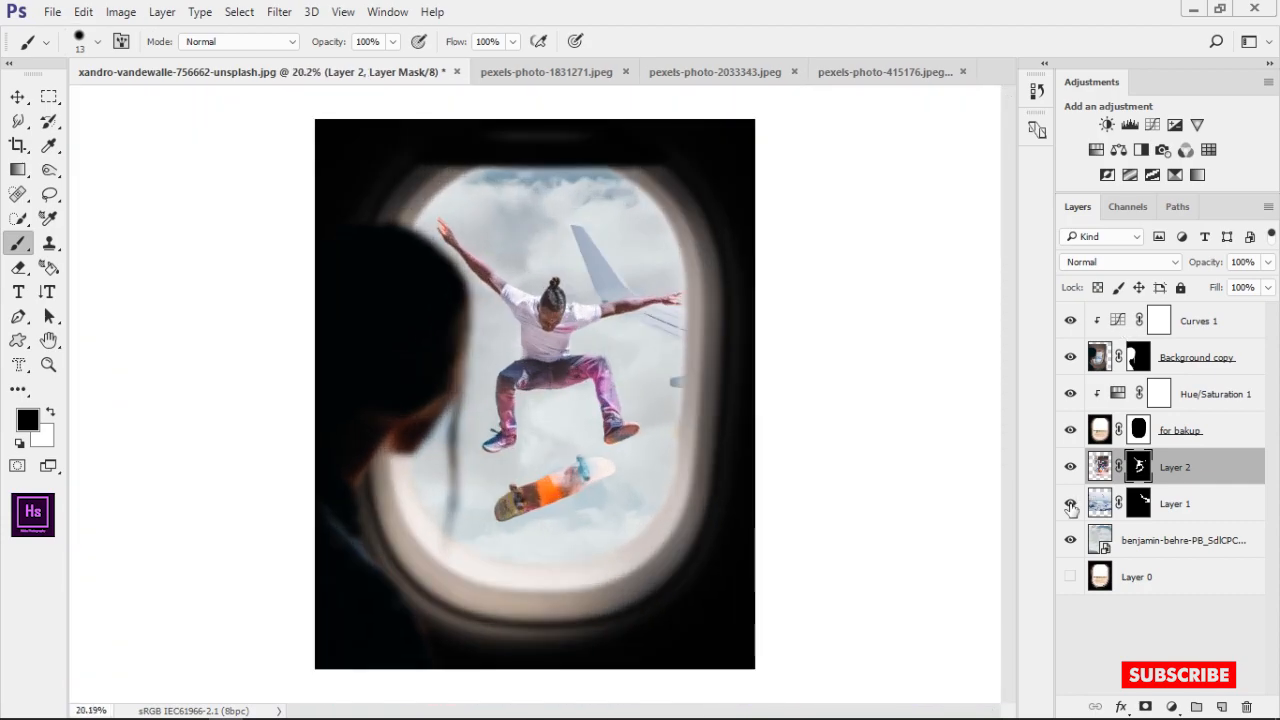
pyautogui.click(1095, 505)
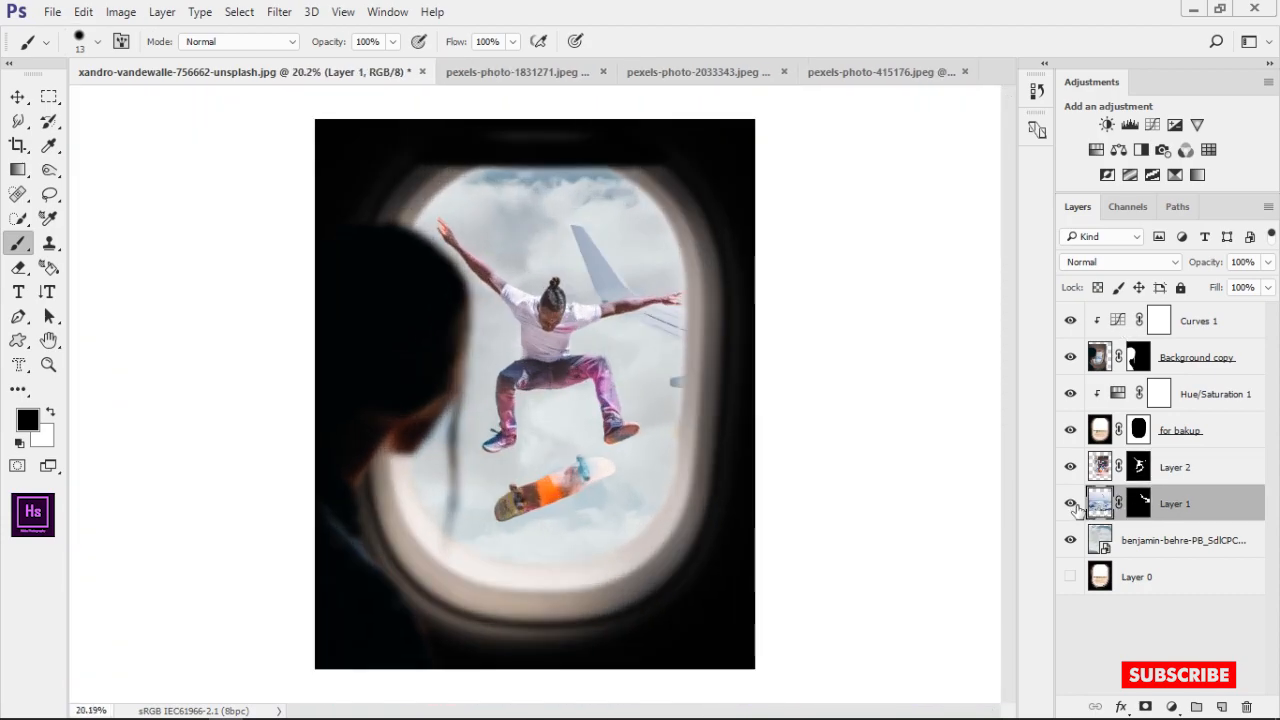
pyautogui.press('v')
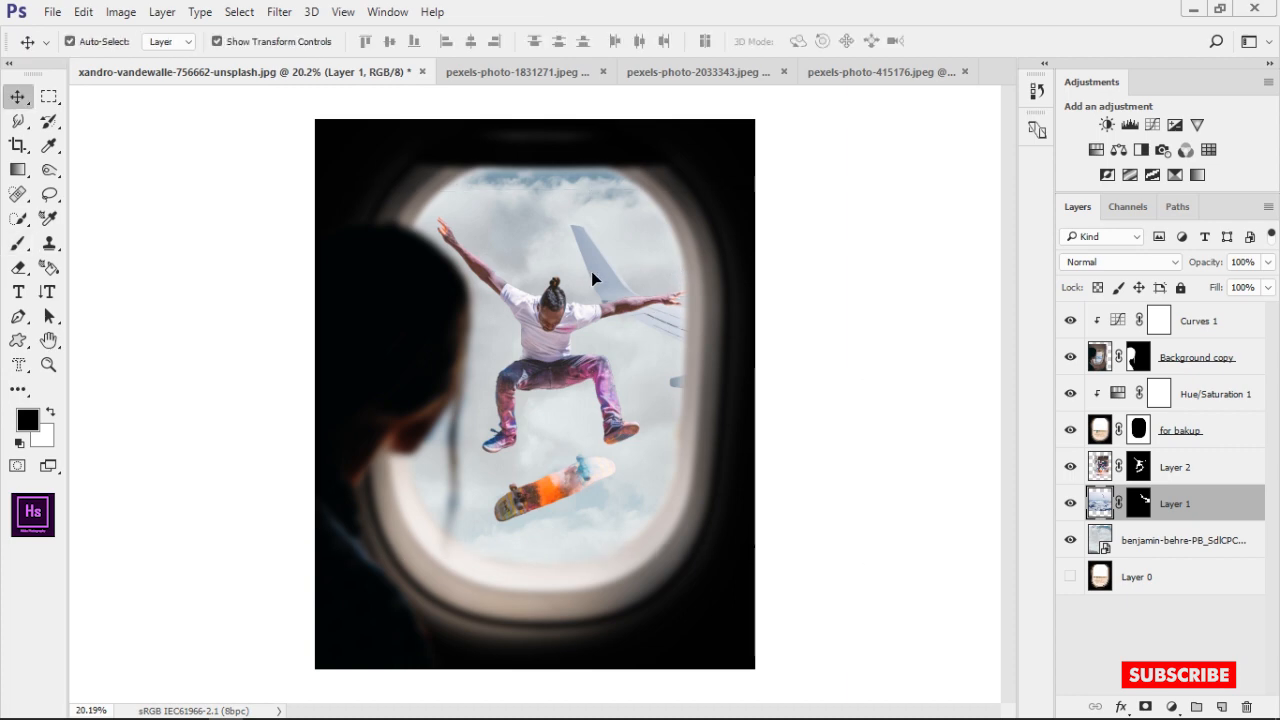
pyautogui.moveTo(594, 277)
pyautogui.mouseDown()
pyautogui.moveTo(500, 243)
pyautogui.moveTo(391, 277)
pyautogui.moveTo(693, 280)
pyautogui.mouseUp()
pyautogui.hotkey('ctrl', 'z')
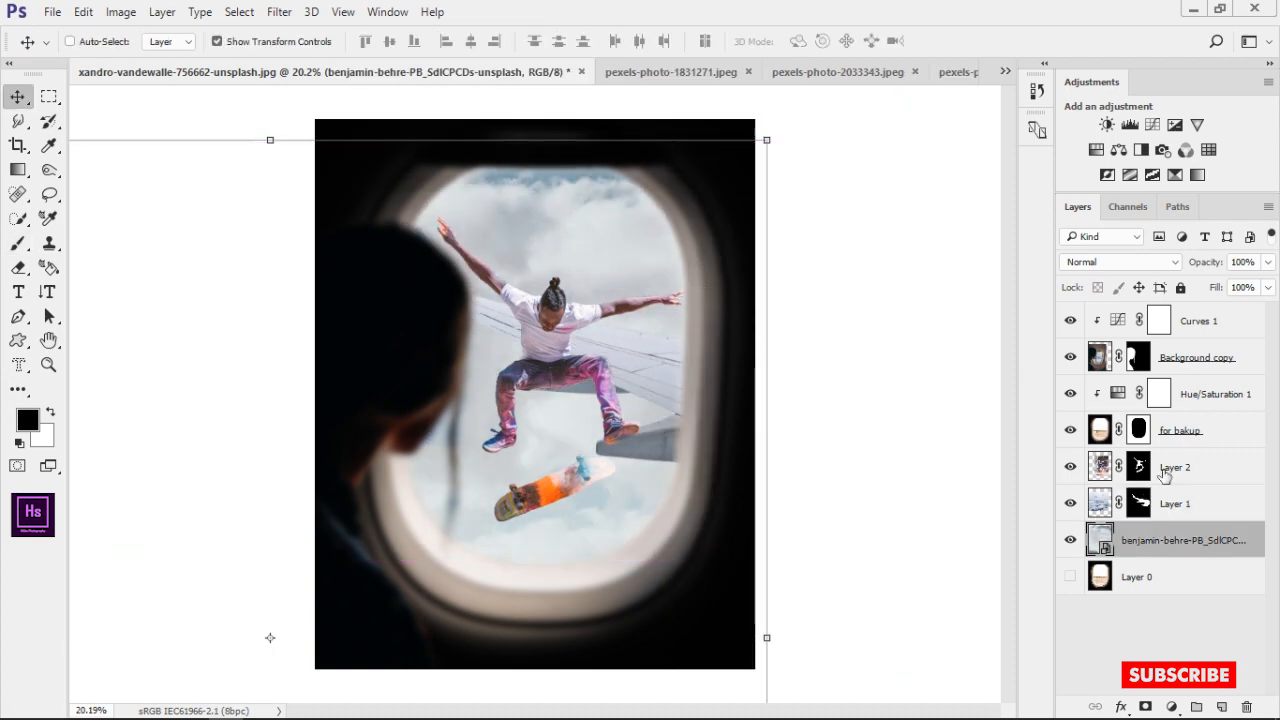
# Scale the airplane wing on Layer 1 to about 111.6% and position it behind the skateboarder's head and outstretched arm
pyautogui.click(1095, 513)
pyautogui.moveTo(709, 190); pyautogui.dragTo(774, 151)
pyautogui.moveTo(688, 231); pyautogui.dragTo(720, 208)
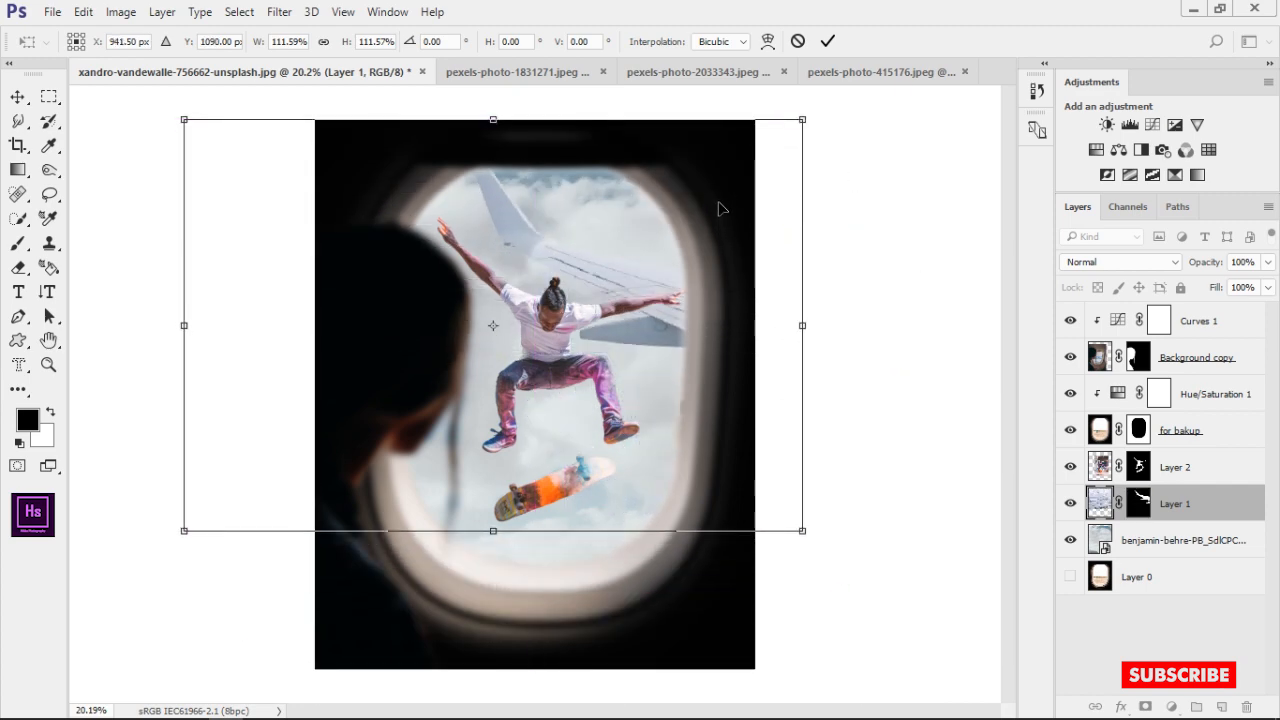
pyautogui.click(827, 41)
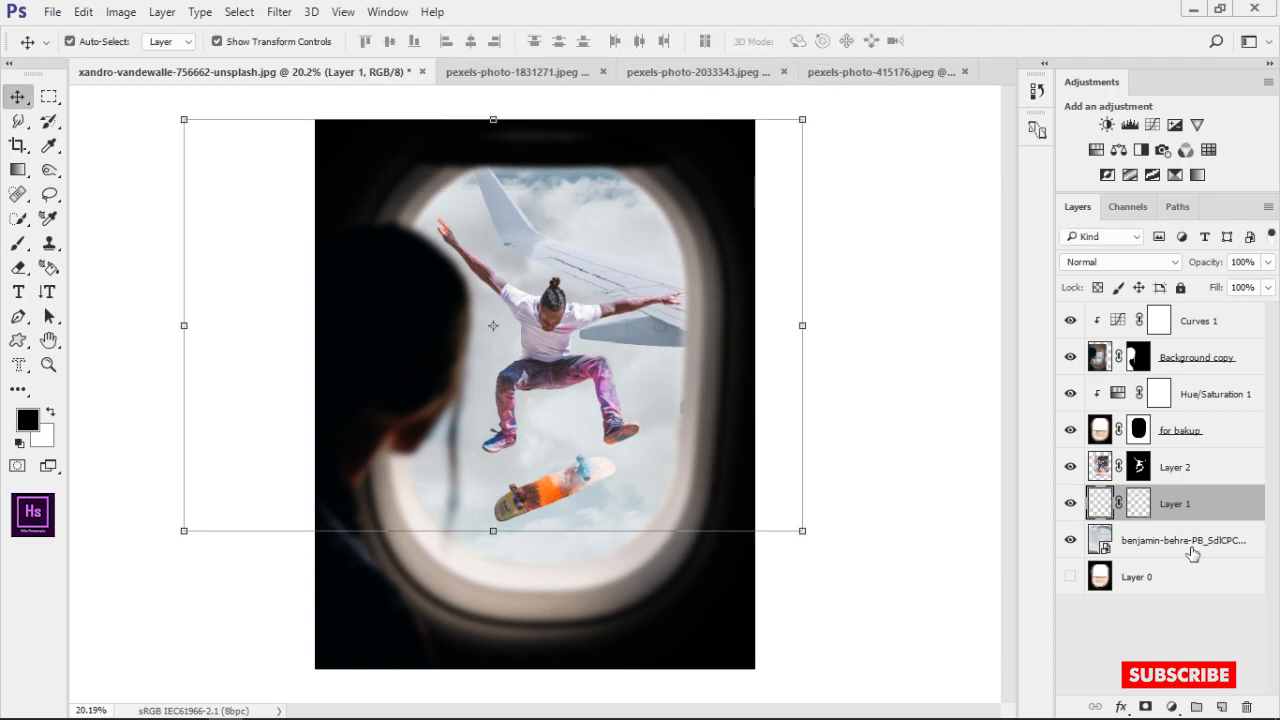
pyautogui.click(1210, 636)
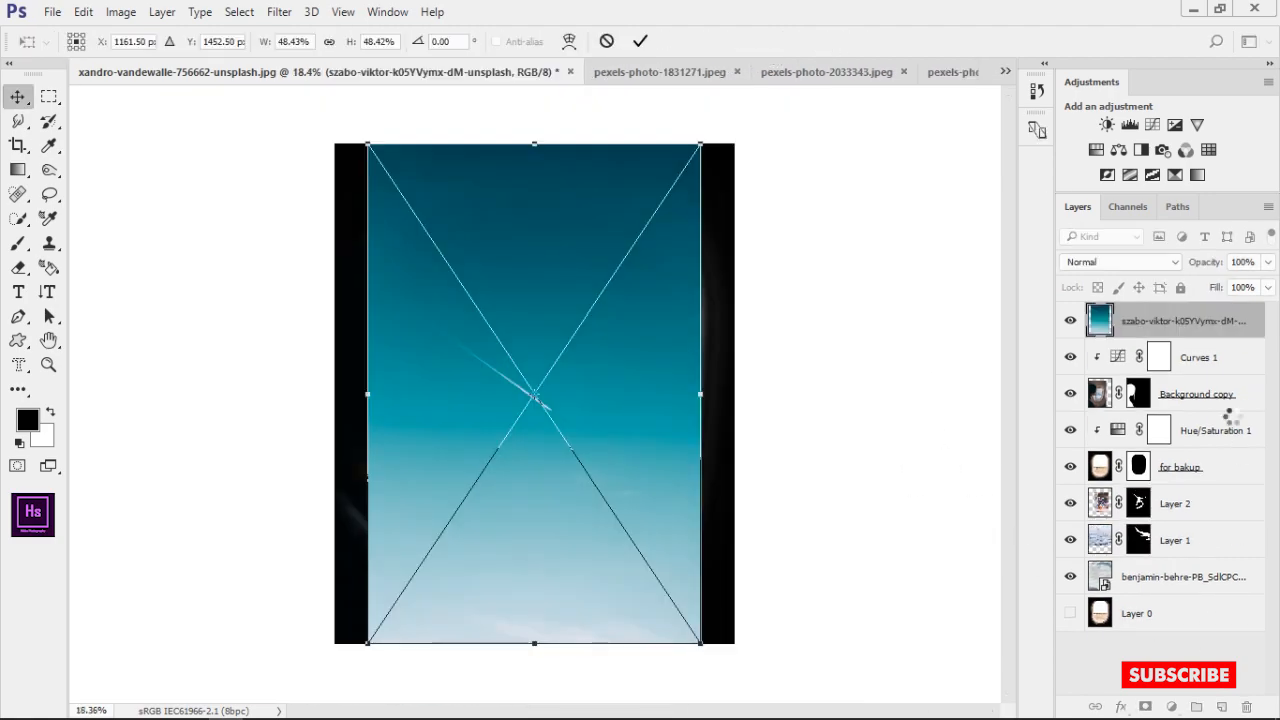
# Place the szabo-viktor blue sky photo directly beneath Layer 1, scaled to about 56.7% and positioned behind the window
pyautogui.press('Return')
pyautogui.moveTo(1190, 321); pyautogui.dragTo(1186, 522)
pyautogui.hotkey('ctrl', '[')
pyautogui.moveTo(700, 144); pyautogui.dragTo(729, 101)
pyautogui.moveTo(650, 240); pyautogui.dragTo(700, 243)
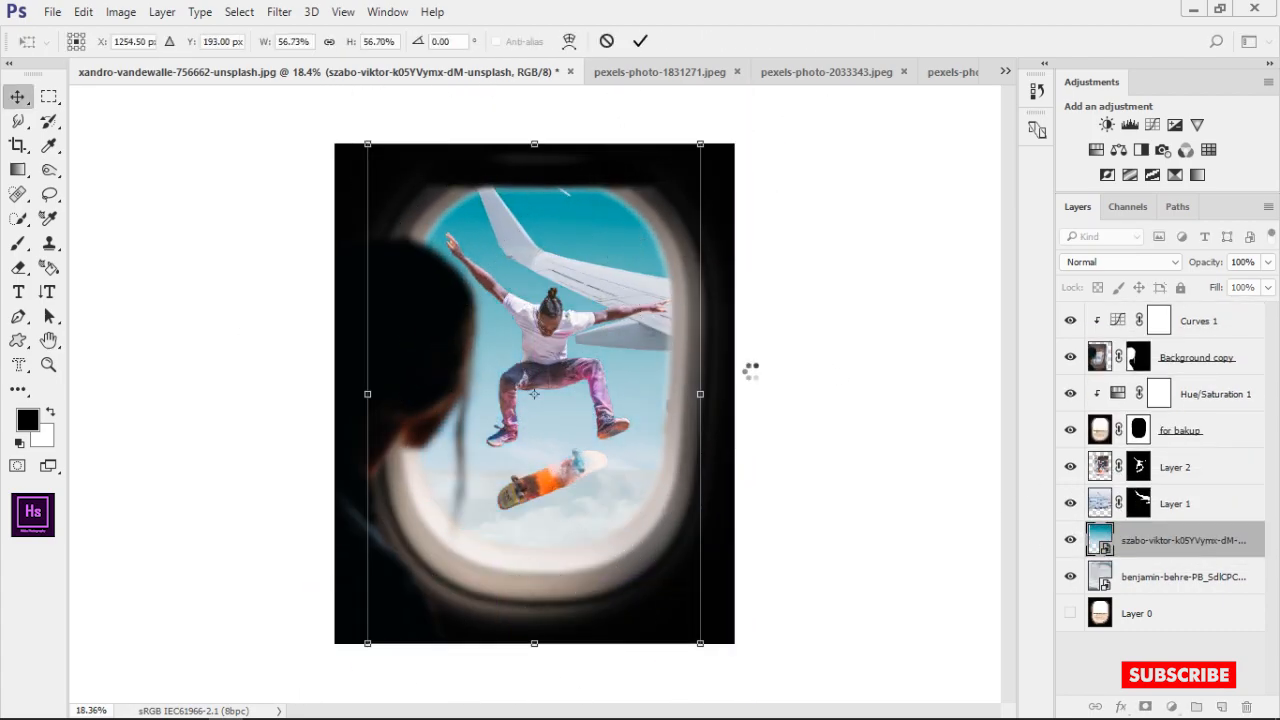
pyautogui.press('Return')
# Rasterize both the szabo-viktor blue sky layer and the benjamin-behre cloud layer
pyautogui.scroll(2, 670, 402)
pyautogui.moveTo(688, 479); pyautogui.dragTo(711, 449)
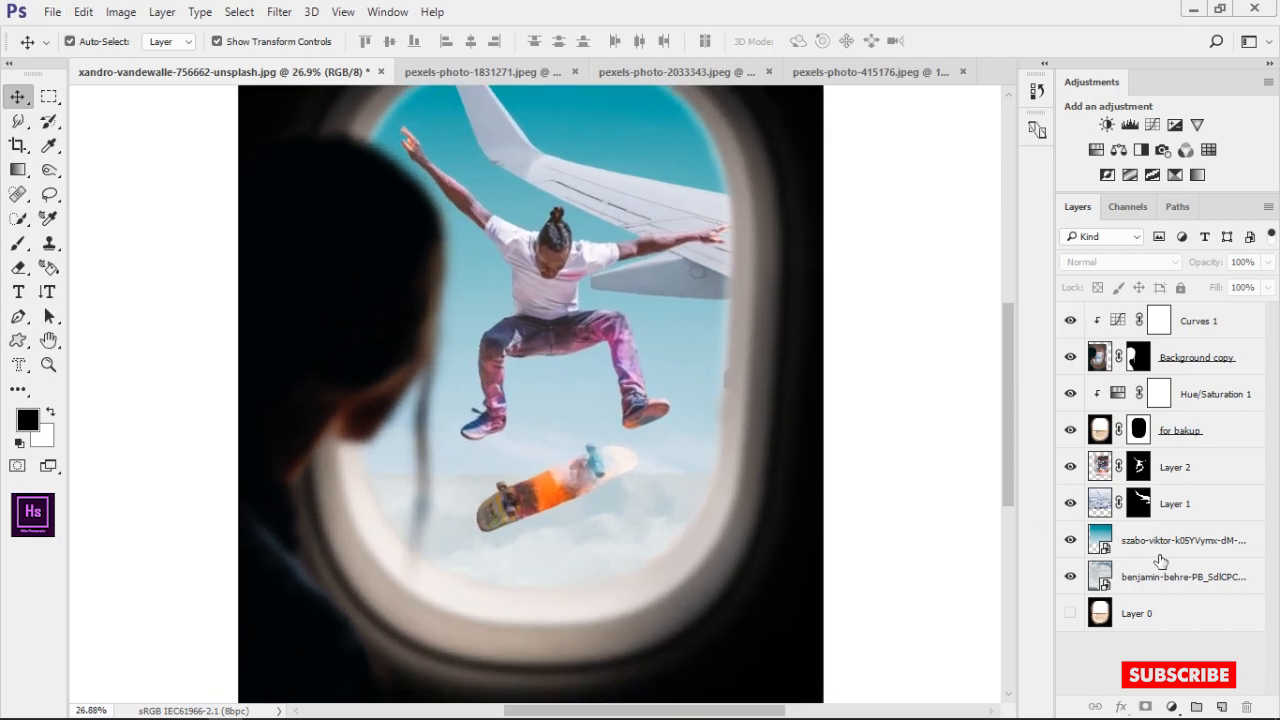
pyautogui.click(1160, 558)
pyautogui.click(1151, 695)
pyautogui.click(1176, 570)
pyautogui.rightClick(1141, 537)
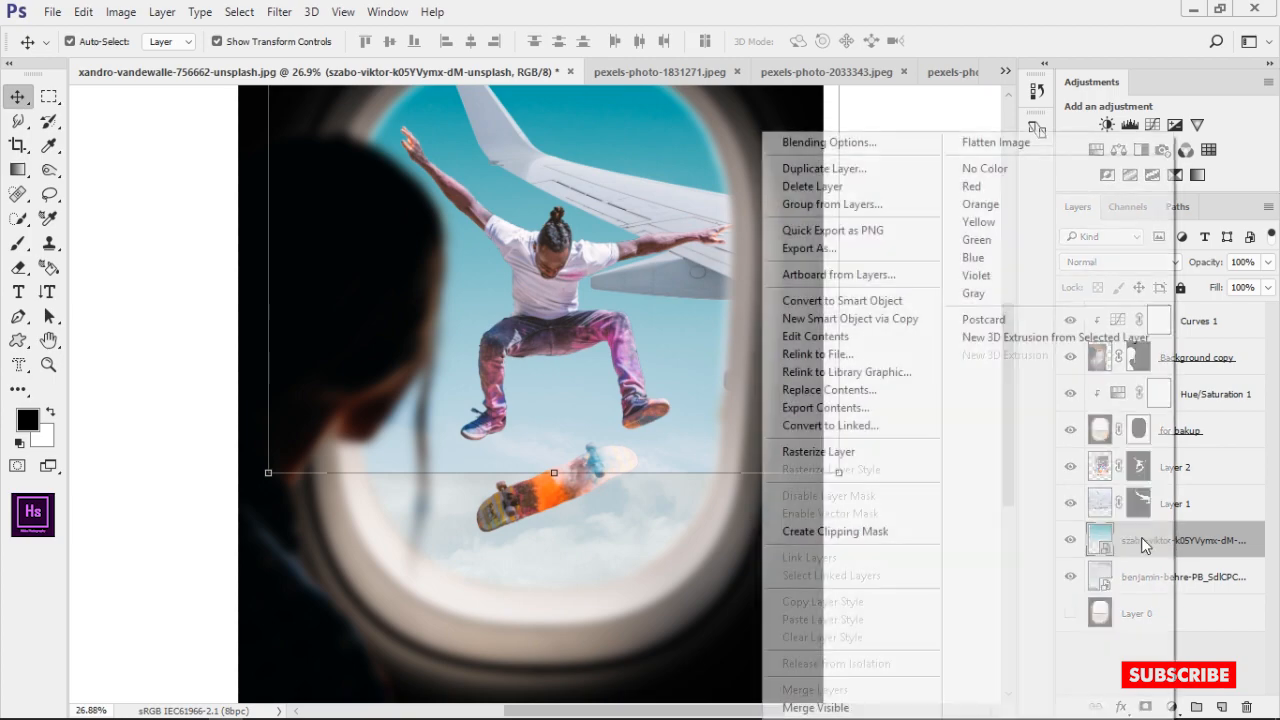
pyautogui.click(867, 459)
pyautogui.rightClick(1204, 587)
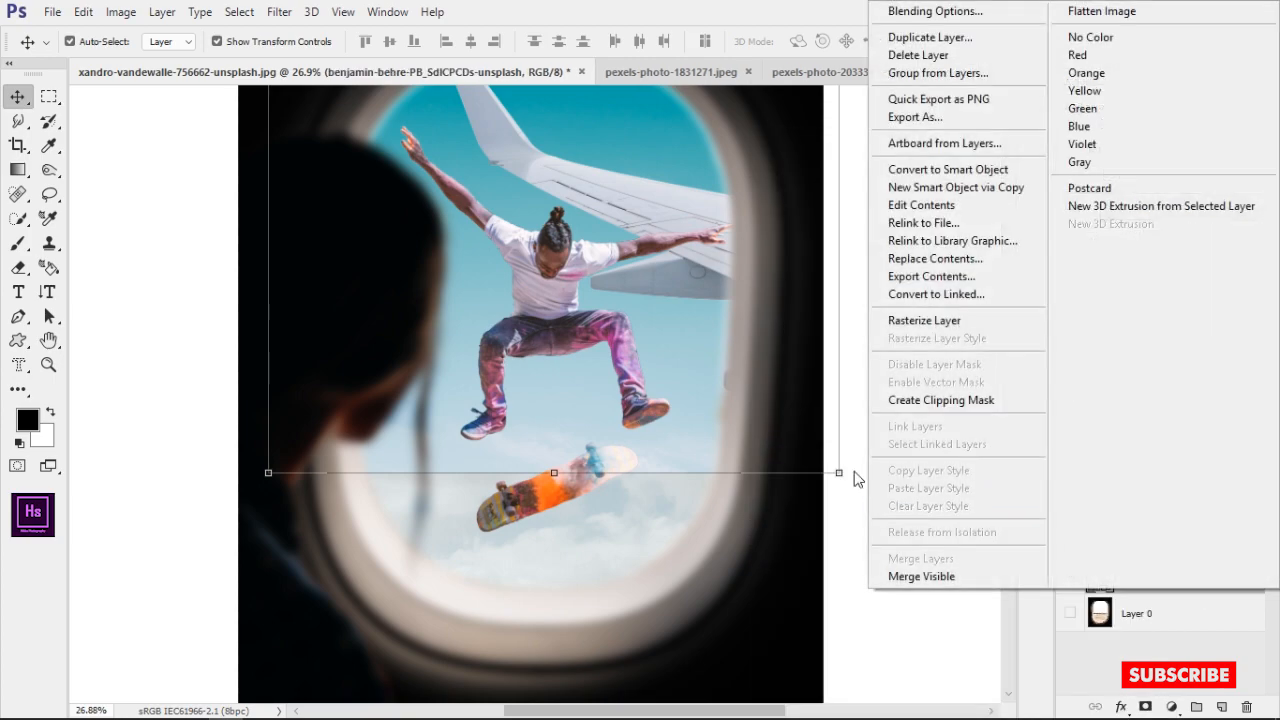
pyautogui.click(913, 320)
# Add a layer mask to the szabo-viktor blue sky layer
pyautogui.click(1164, 548)
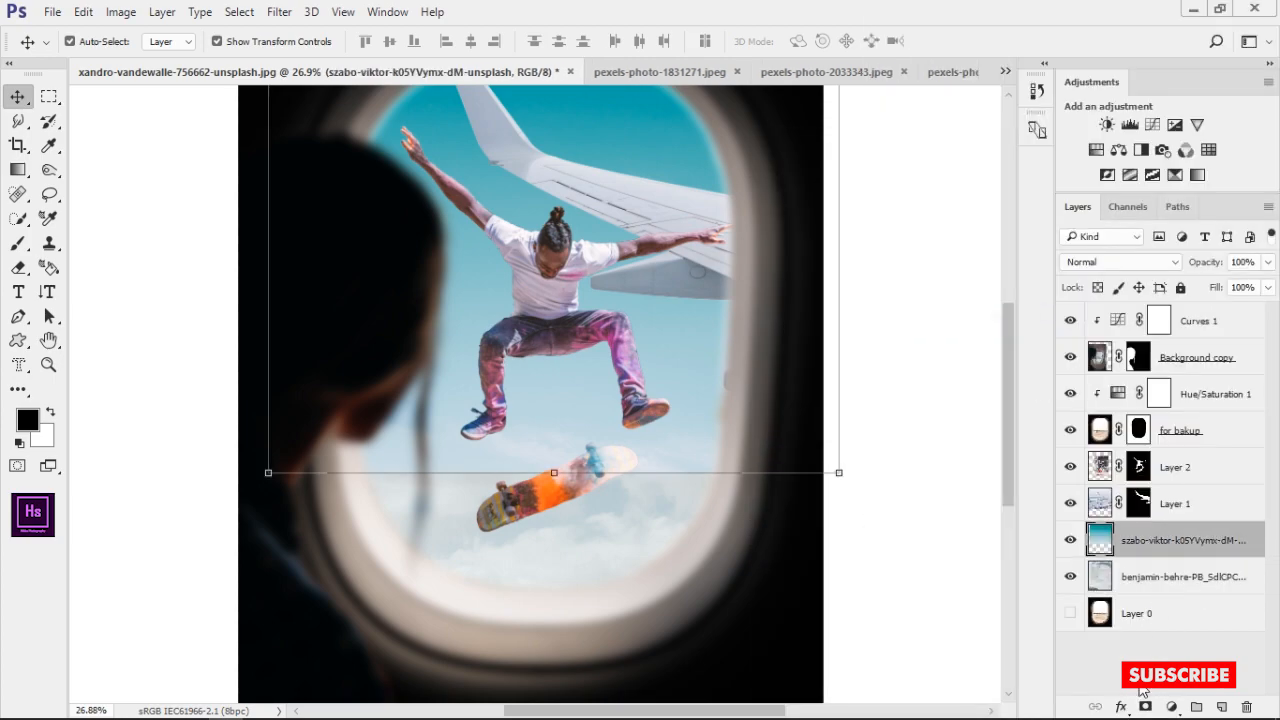
pyautogui.click(1145, 697)
pyautogui.click(1143, 556)
pyautogui.click(1145, 706)
# Paint black with a large soft brush on the blue sky layer's mask to fade its lower edge into the clouds
pyautogui.press('b')
pyautogui.moveTo(443, 443); pyautogui.dragTo(606, 448)
pyautogui.moveTo(470, 386); pyautogui.dragTo(455, 585)
pyautogui.moveTo(407, 35); pyautogui.dragTo(388, 37)
pyautogui.moveTo(560, 450); pyautogui.dragTo(562, 396)
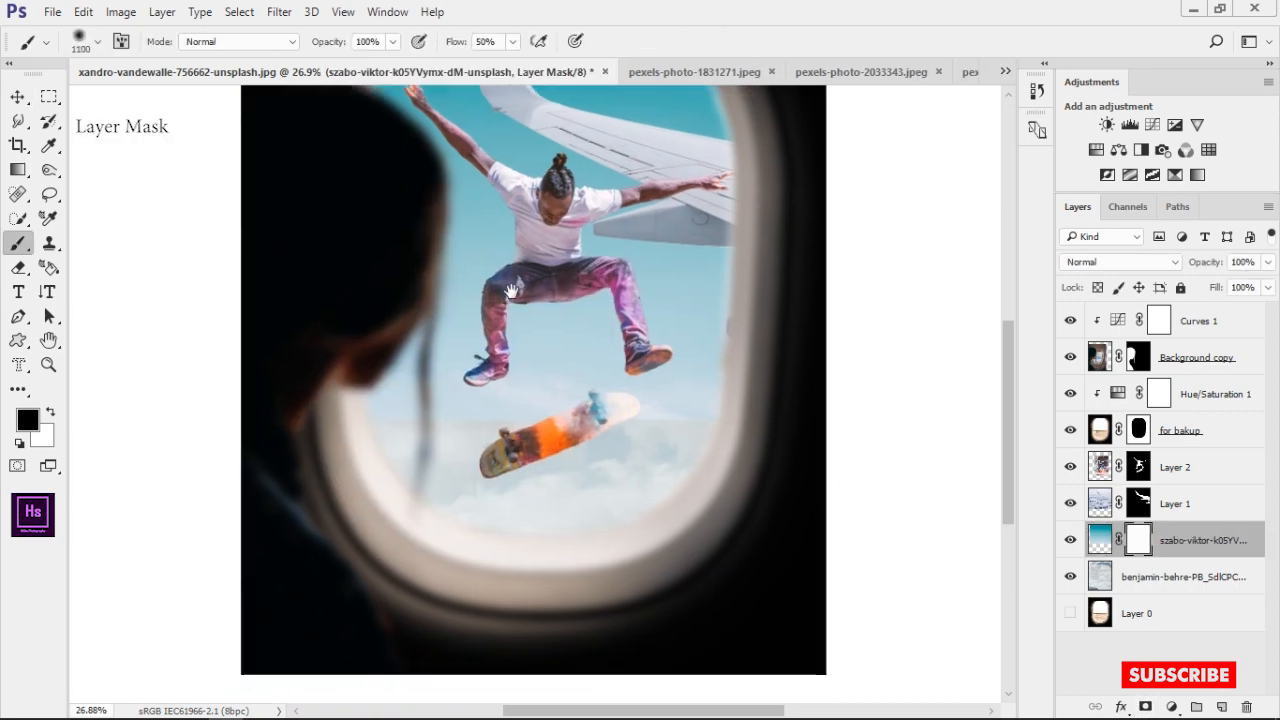
pyautogui.moveTo(445, 440); pyautogui.dragTo(617, 417)
pyautogui.moveTo(543, 425); pyautogui.dragTo(470, 425)
pyautogui.moveTo(408, 391); pyautogui.dragTo(580, 370)
pyautogui.hotkey('ctrl', '0')
# Soften the transition between blue sky and clouds around the skateboarder on the sky mask at 31% flow
pyautogui.scroll(2, 580, 370)
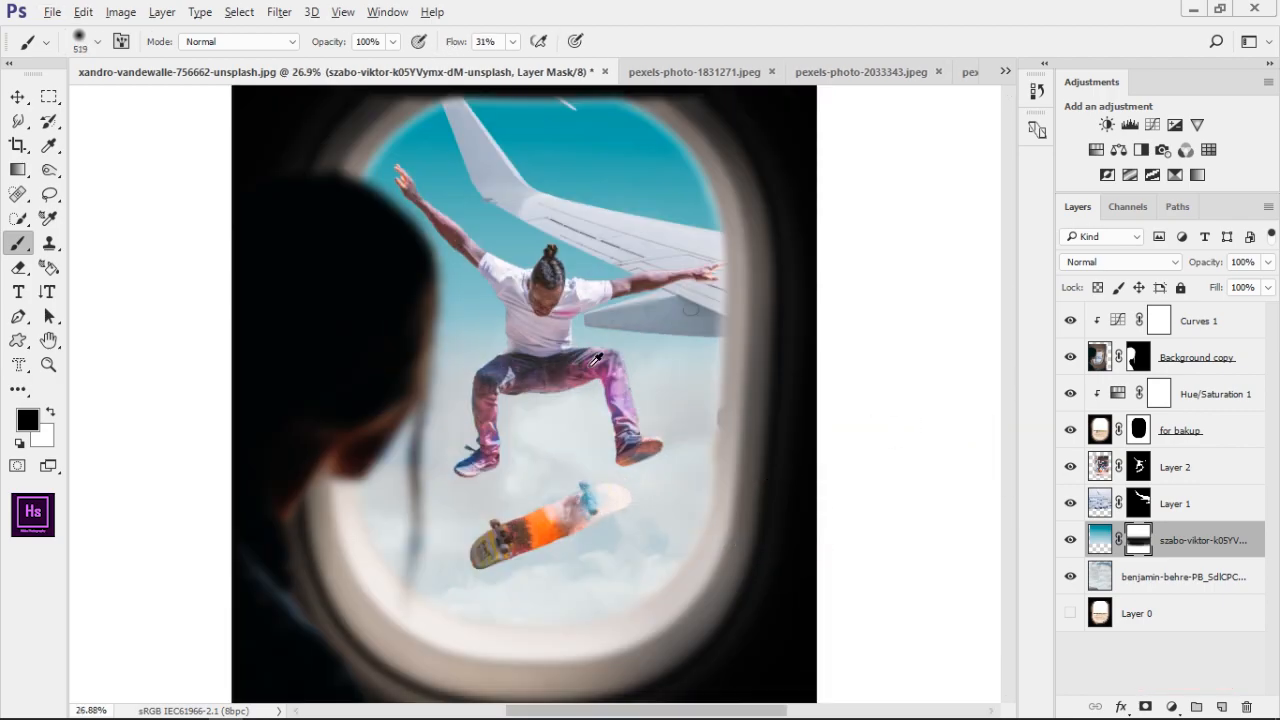
pyautogui.moveTo(638, 323); pyautogui.dragTo(638, 432)
pyautogui.moveTo(654, 349); pyautogui.dragTo(420, 288)
pyautogui.hotkey('ctrl', '0')
pyautogui.press('v')
pyautogui.click(800, 411)
# Switch to the Brush tool and pick a water splash brush tip
pyautogui.scroll(10, 596, 314)
pyautogui.scroll(-10, 502, 418)
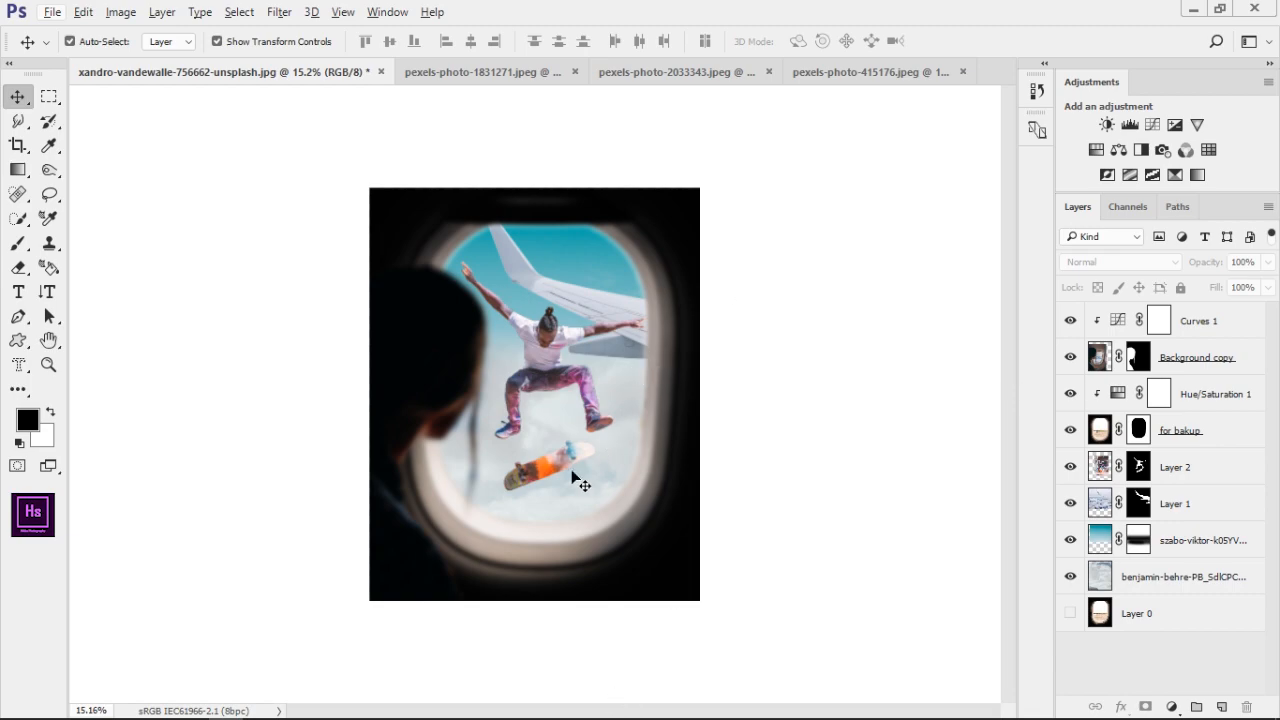
pyautogui.scroll(10, 575, 445)
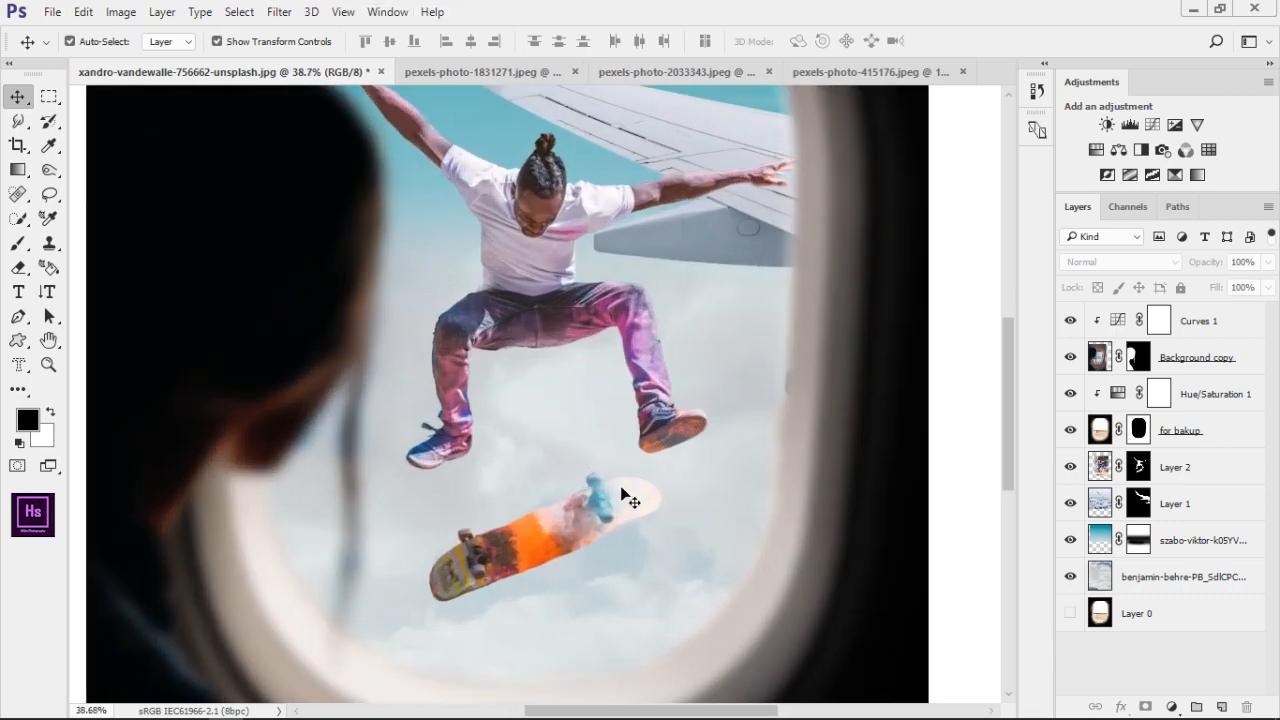
pyautogui.press('b')
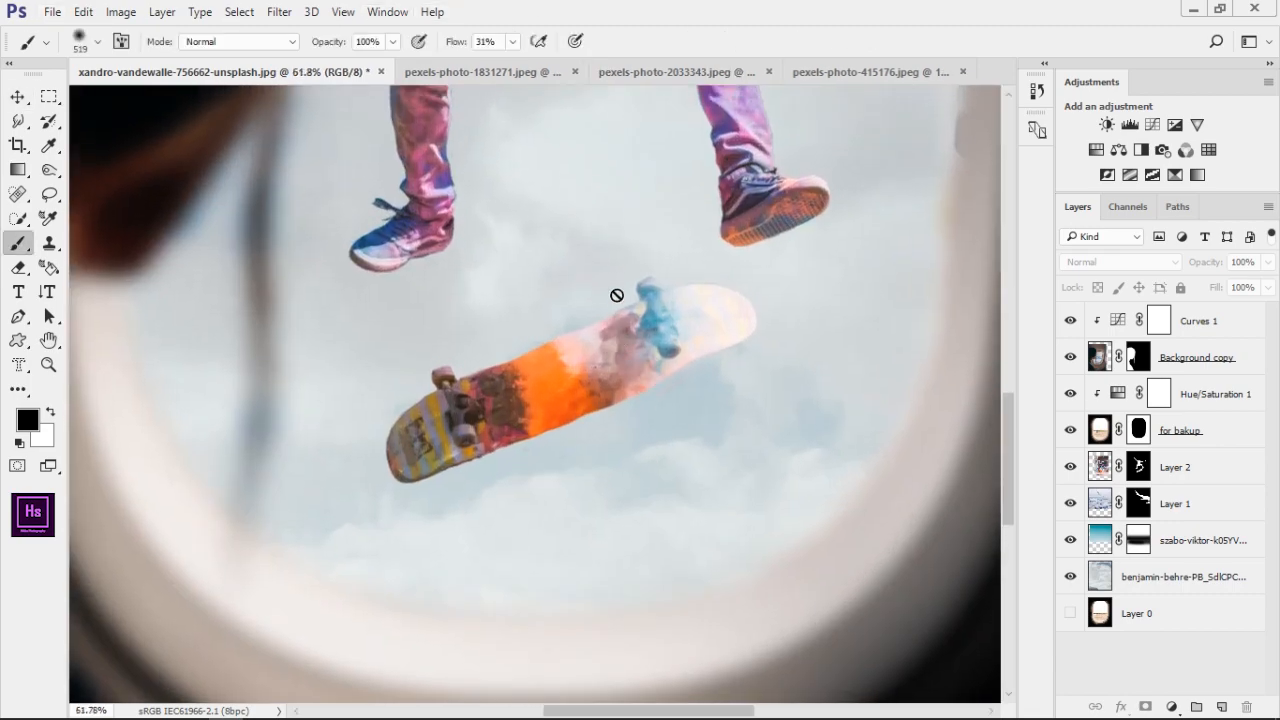
pyautogui.rightClick(622, 268)
pyautogui.moveTo(1023, 410)
pyautogui.mouseDown()
pyautogui.moveTo(1034, 415)
pyautogui.moveTo(1030, 504)
pyautogui.mouseUp()
pyautogui.click(847, 498)
pyautogui.click(925, 8)
# Target the skateboarder's mask on Layer 2 and set up the splash brush with white at 100% flow
pyautogui.click(1138, 467)
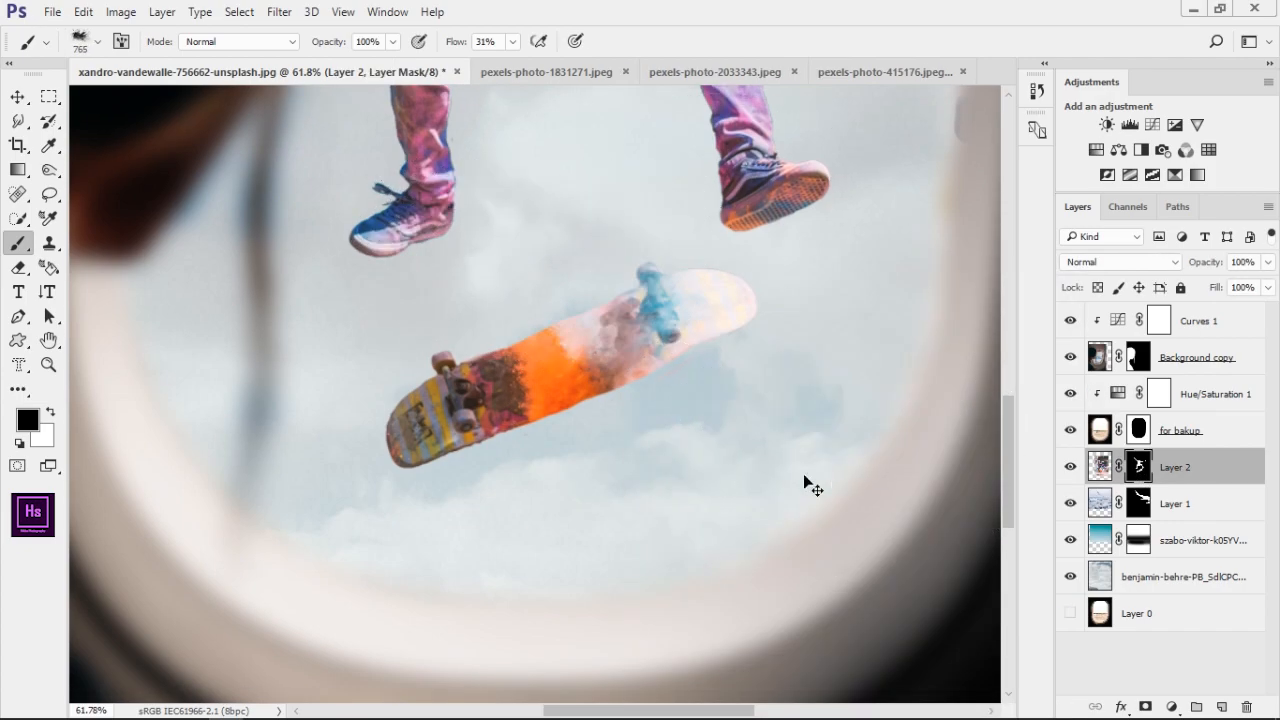
pyautogui.press('x')
pyautogui.hotkey('ctrl', 'z')
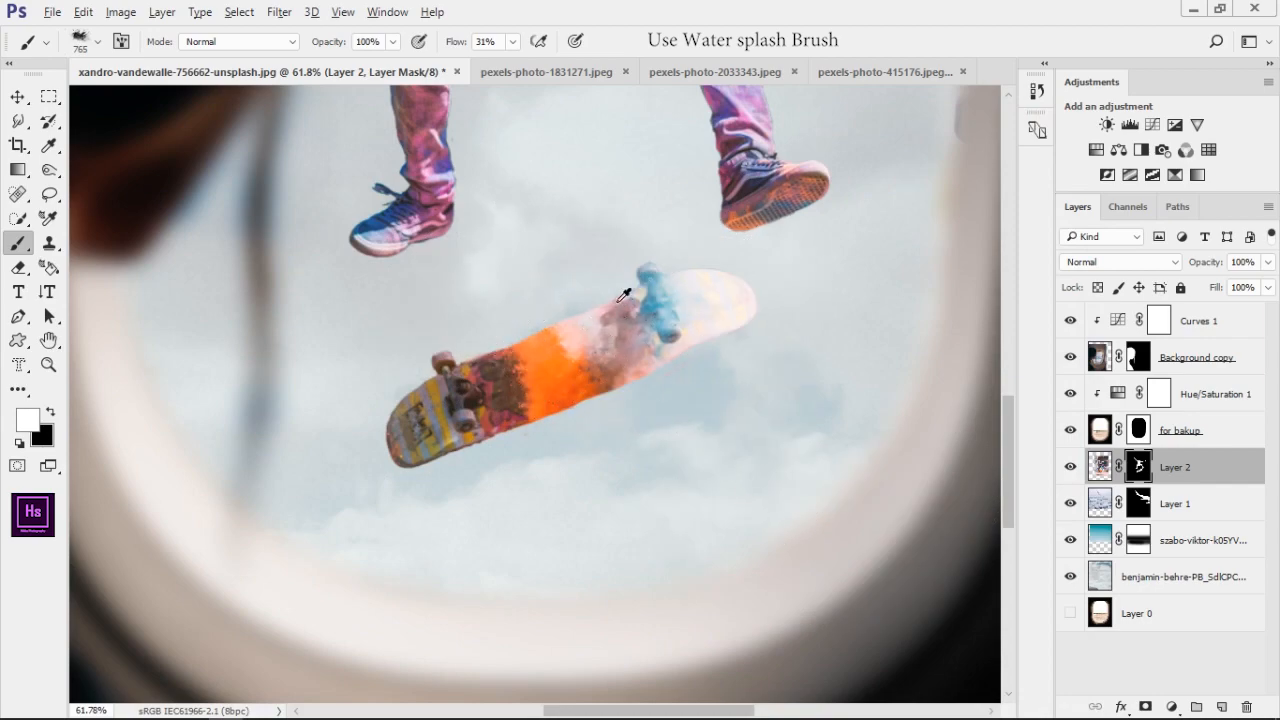
pyautogui.press('.')
pyautogui.moveTo(658, 48); pyautogui.dragTo(656, 52)
# Try single white splash stamps above the skateboard on the Layer 2 mask, including one at 506 px
pyautogui.click(560, 293)
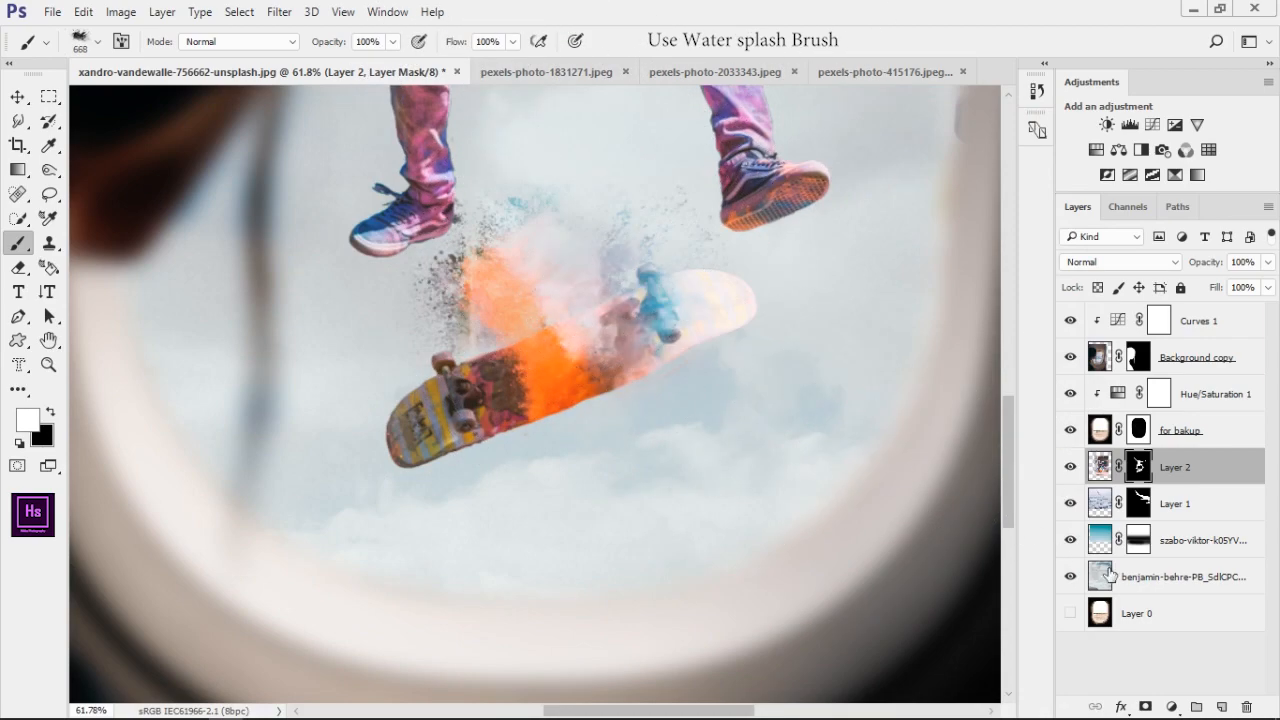
pyautogui.hotkey('ctrl', 'z')
pyautogui.moveTo(622, 357); pyautogui.dragTo(572, 355)
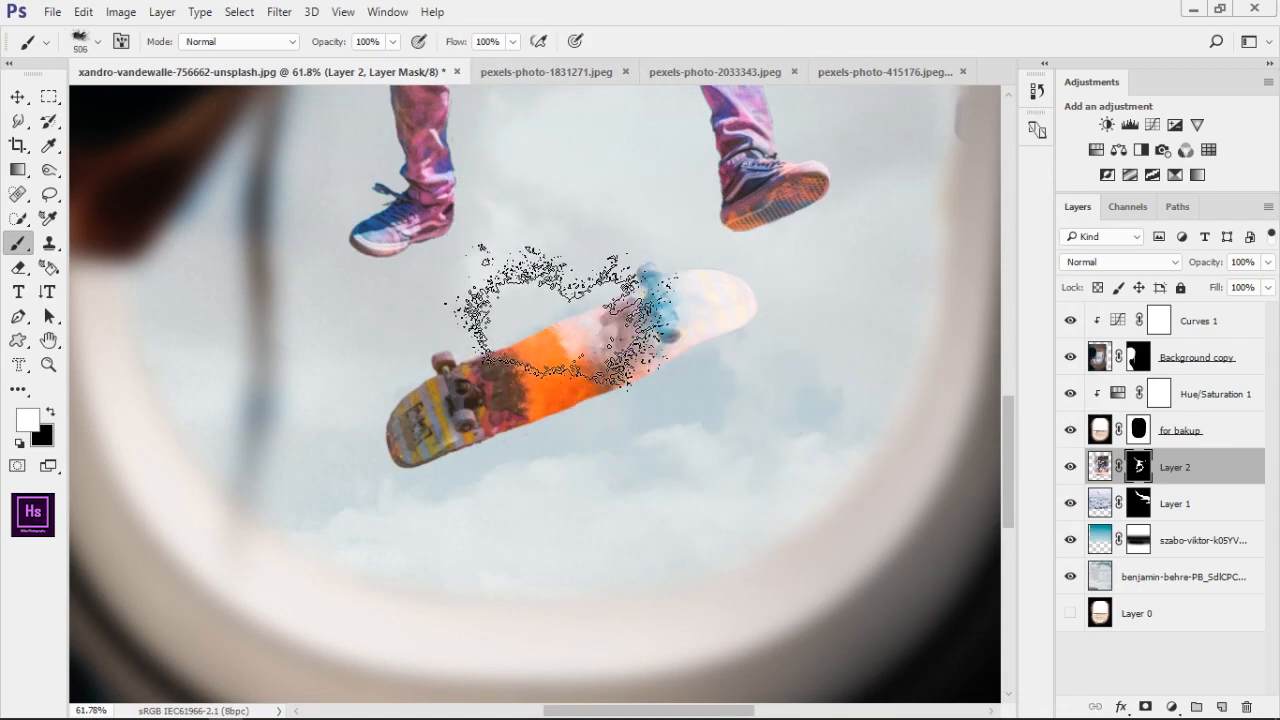
pyautogui.rightClick(555, 265)
pyautogui.moveTo(622, 319); pyautogui.dragTo(623, 283)
pyautogui.click(763, 4)
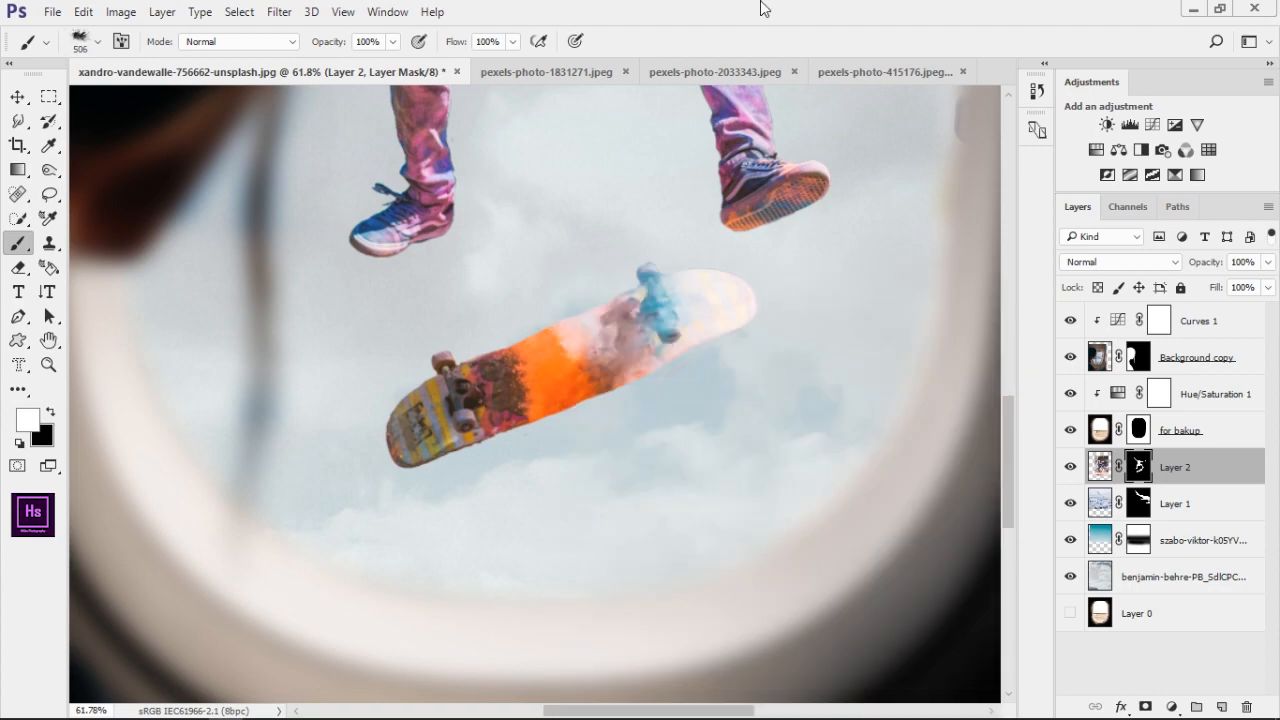
pyautogui.click(552, 293)
pyautogui.moveTo(842, 458); pyautogui.dragTo(893, 555)
pyautogui.scroll(-5, 794, 517)
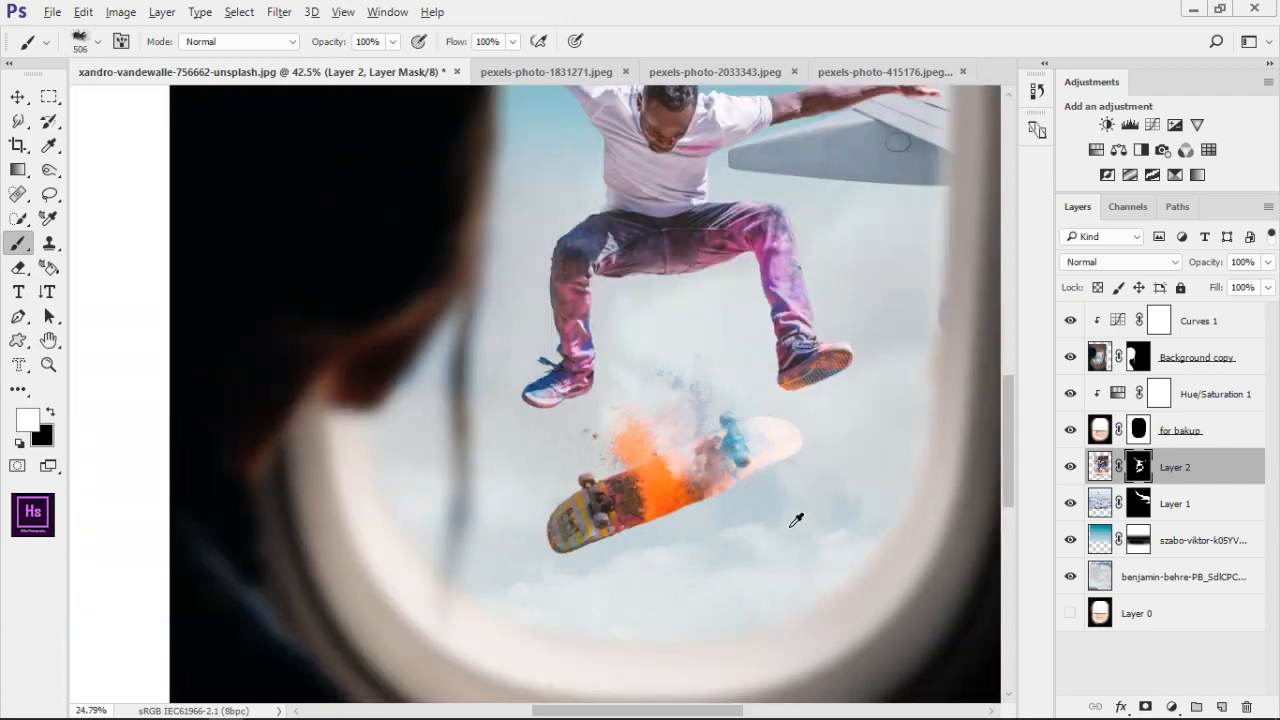
pyautogui.scroll(5, 600, 528)
pyautogui.hotkey('ctrl', 'z')
# Stamp a splash above the skateboard on the Layer 2 mask with the brush enlarged to 842 px
pyautogui.moveTo(504, 399); pyautogui.dragTo(594, 394)
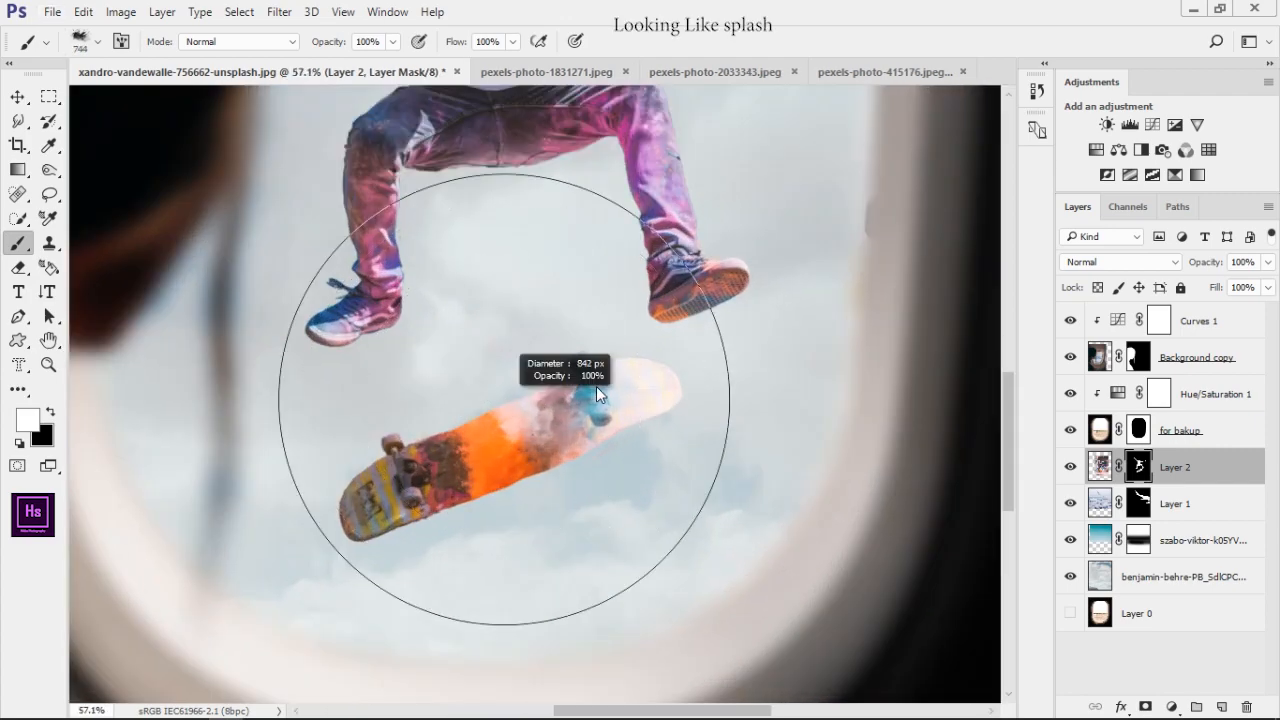
pyautogui.click(483, 371)
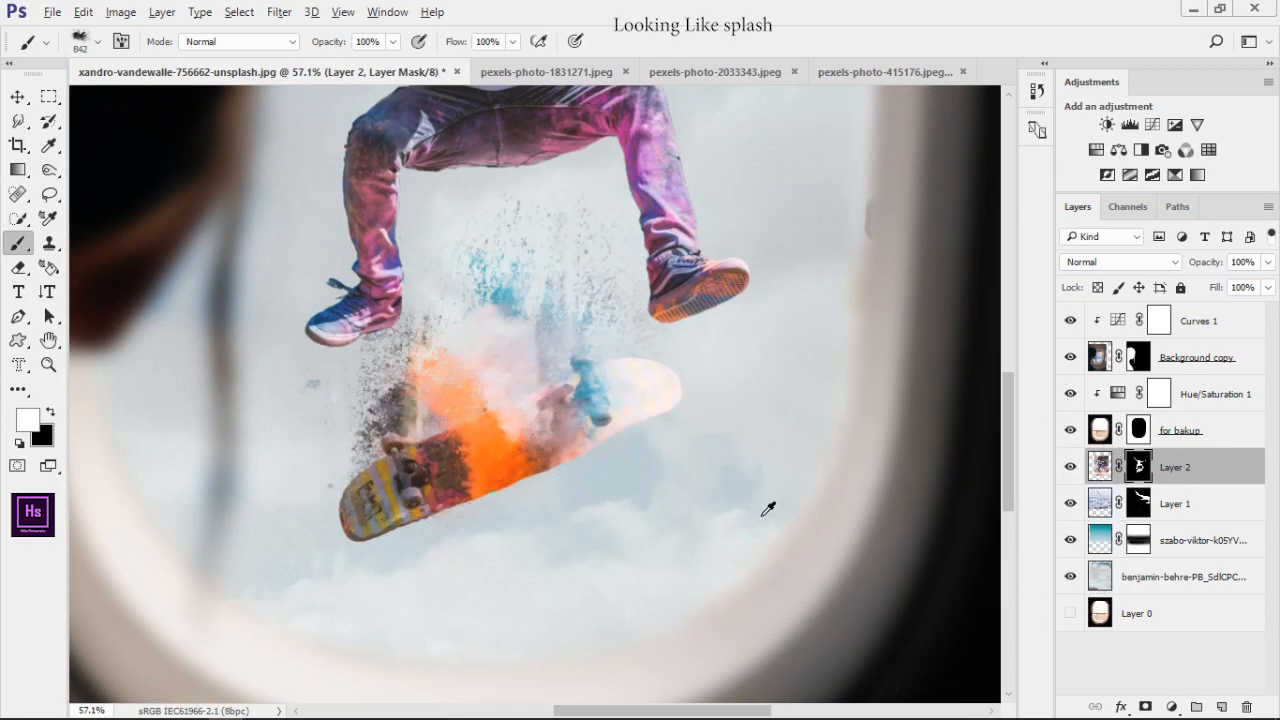
pyautogui.scroll(-3, 740, 510)
pyautogui.scroll(6, 730, 510)
# Switch to another splash brush and stamp more paint splatter below the skateboard's middle and around its blue wheels
pyautogui.rightClick(905, 520)
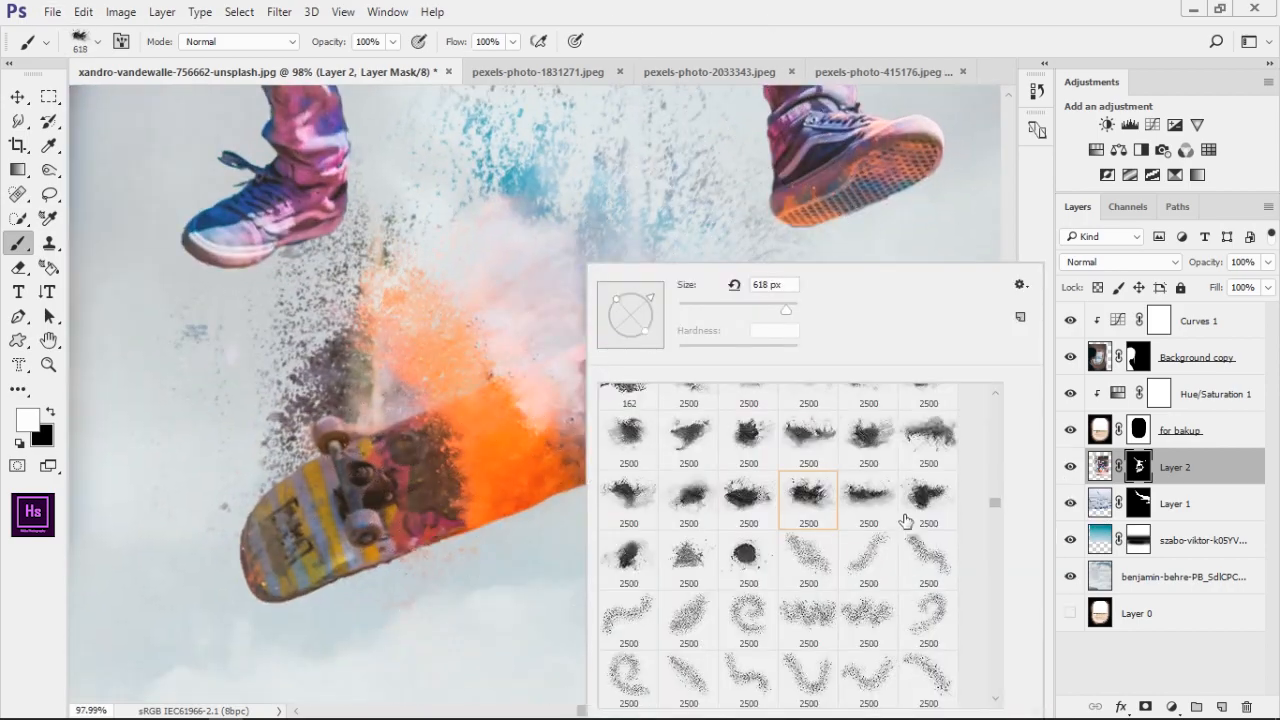
pyautogui.doubleClick(905, 520)
pyautogui.moveTo(775, 500); pyautogui.dragTo(619, 485)
pyautogui.scroll(-4, 512, 486)
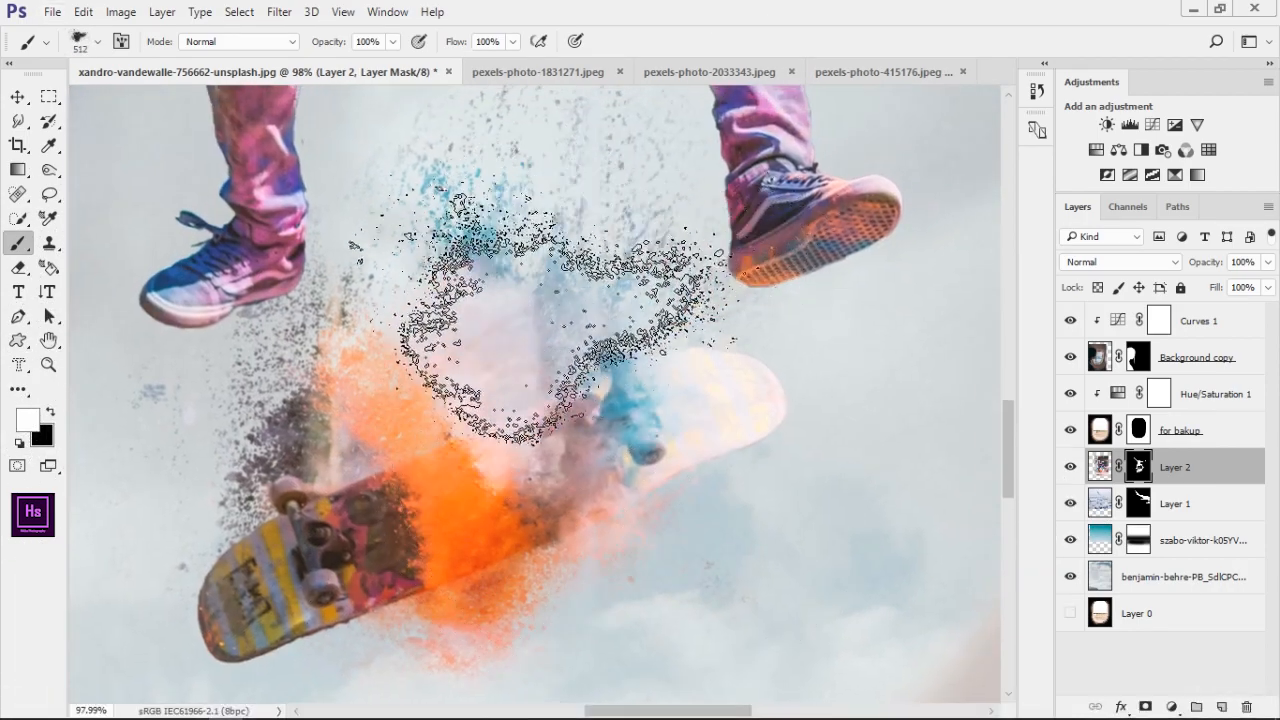
pyautogui.scroll(3, 540, 556)
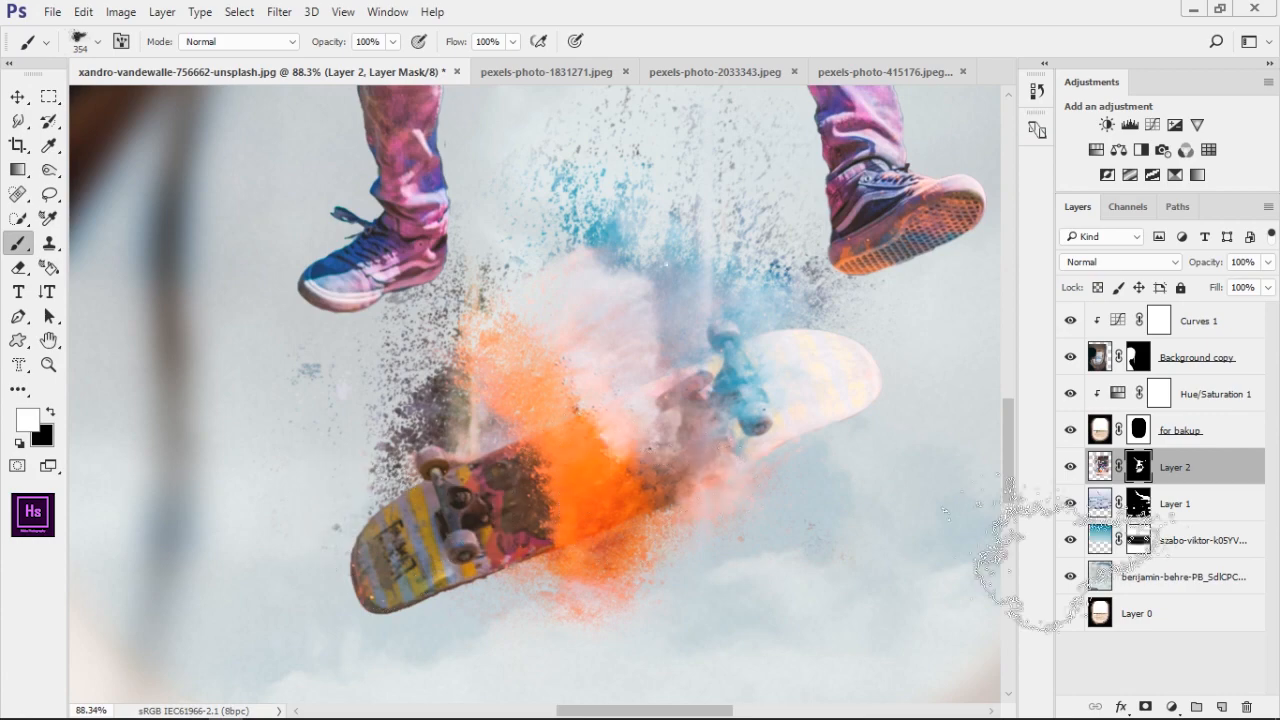
# Add smaller splatters around the skateboard's pale end and lower edge on the Layer 2 mask, using different splash brushes
pyautogui.rightClick(990, 540)
pyautogui.doubleClick(768, 438)
pyautogui.moveTo(561, 468); pyautogui.dragTo(185, 476)
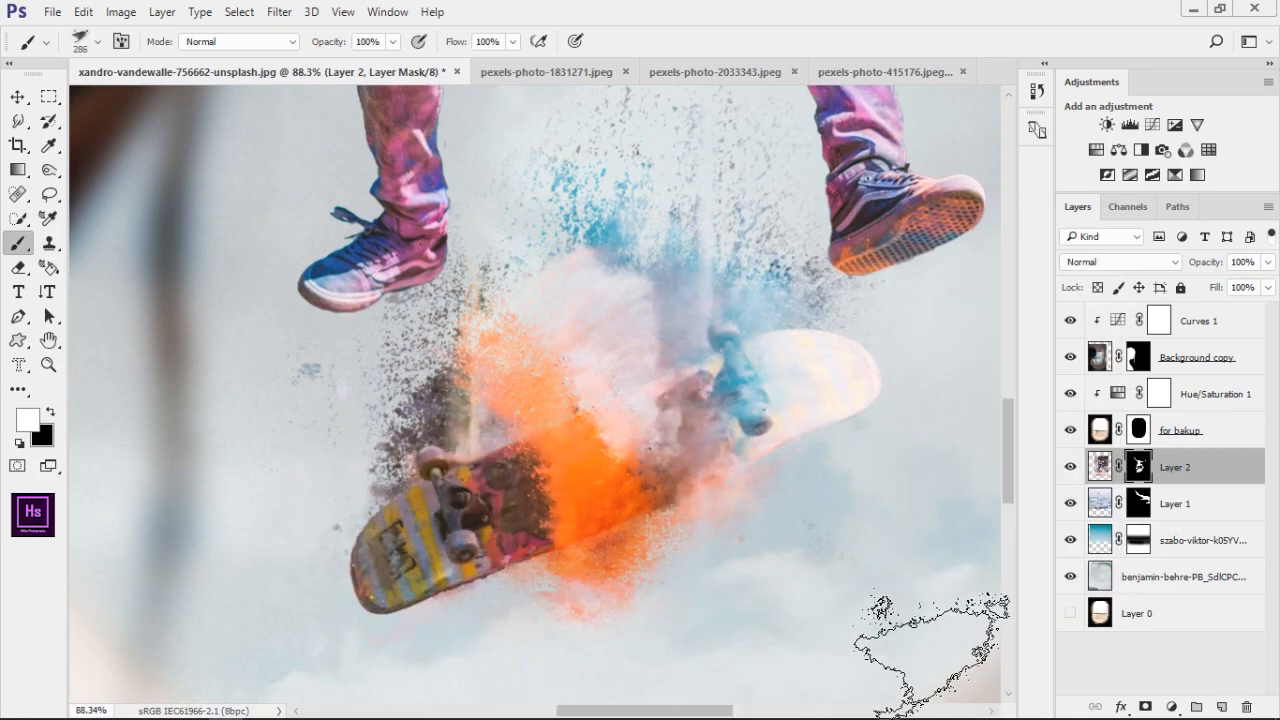
pyautogui.rightClick(930, 650)
pyautogui.doubleClick(840, 465)
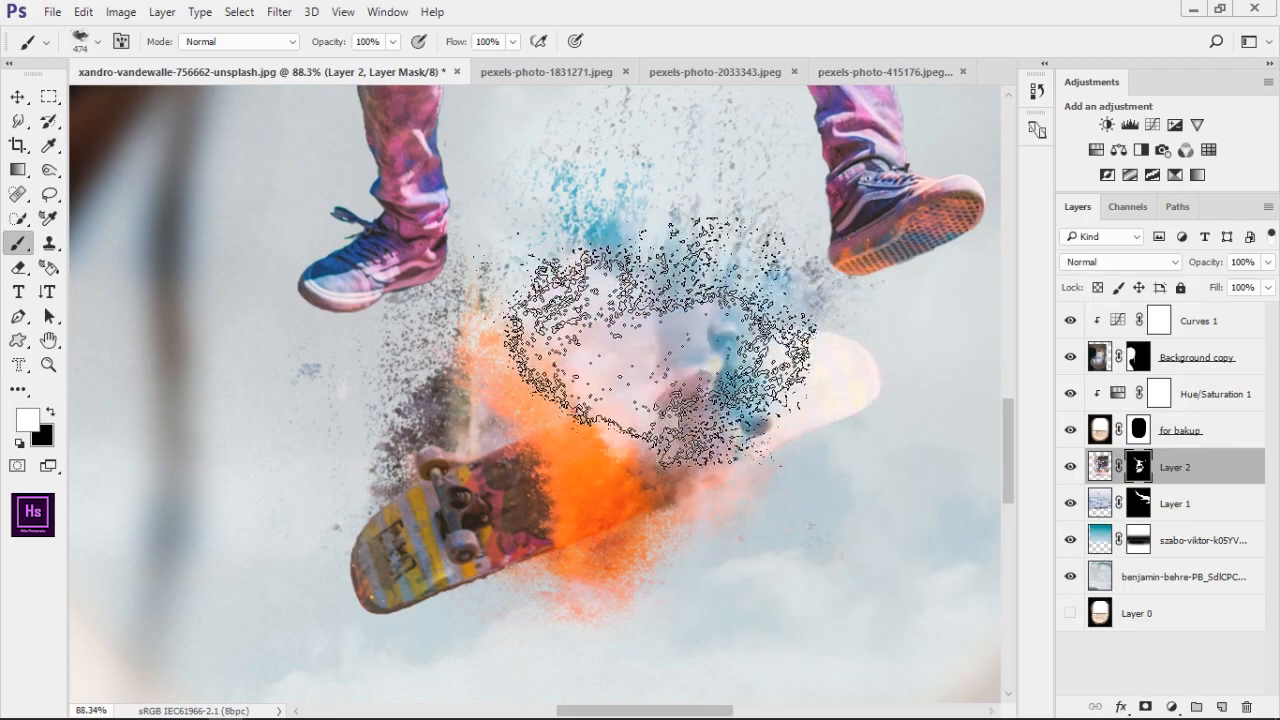
pyautogui.scroll(-4, 509, 574)
pyautogui.scroll(3, 509, 574)
pyautogui.moveTo(582, 620); pyautogui.dragTo(597, 466)
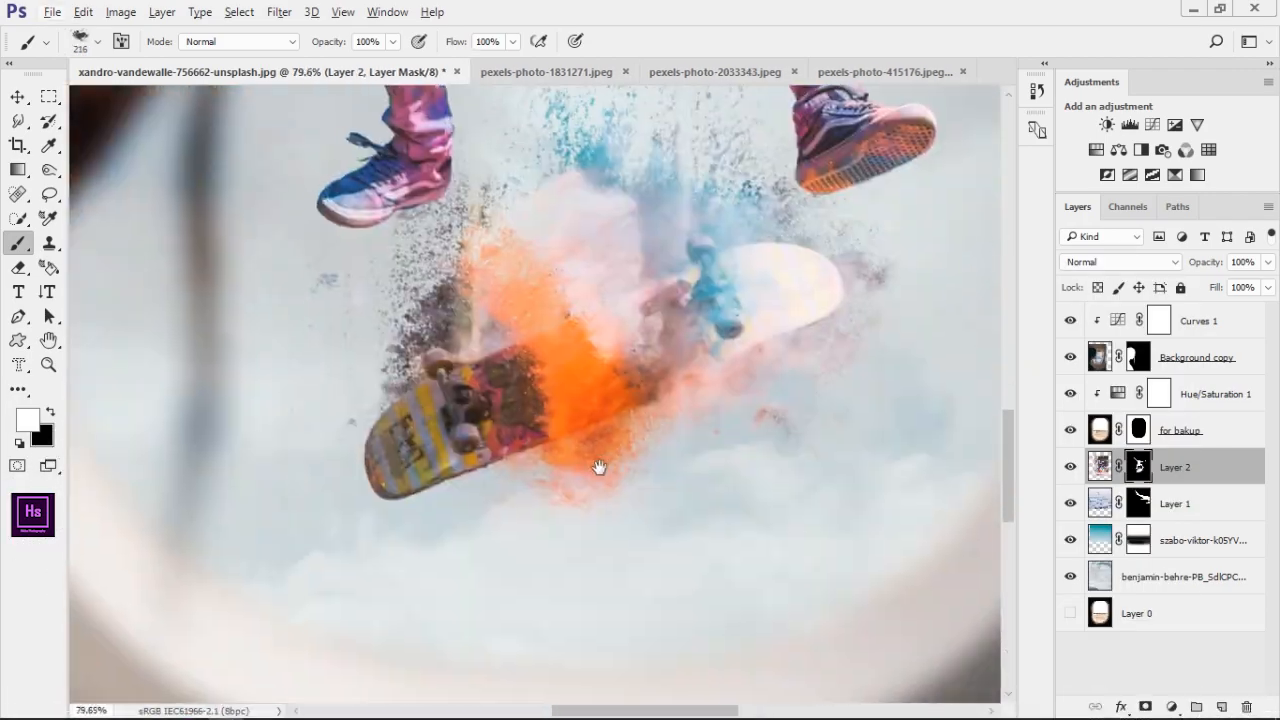
pyautogui.scroll(-8, 672, 387)
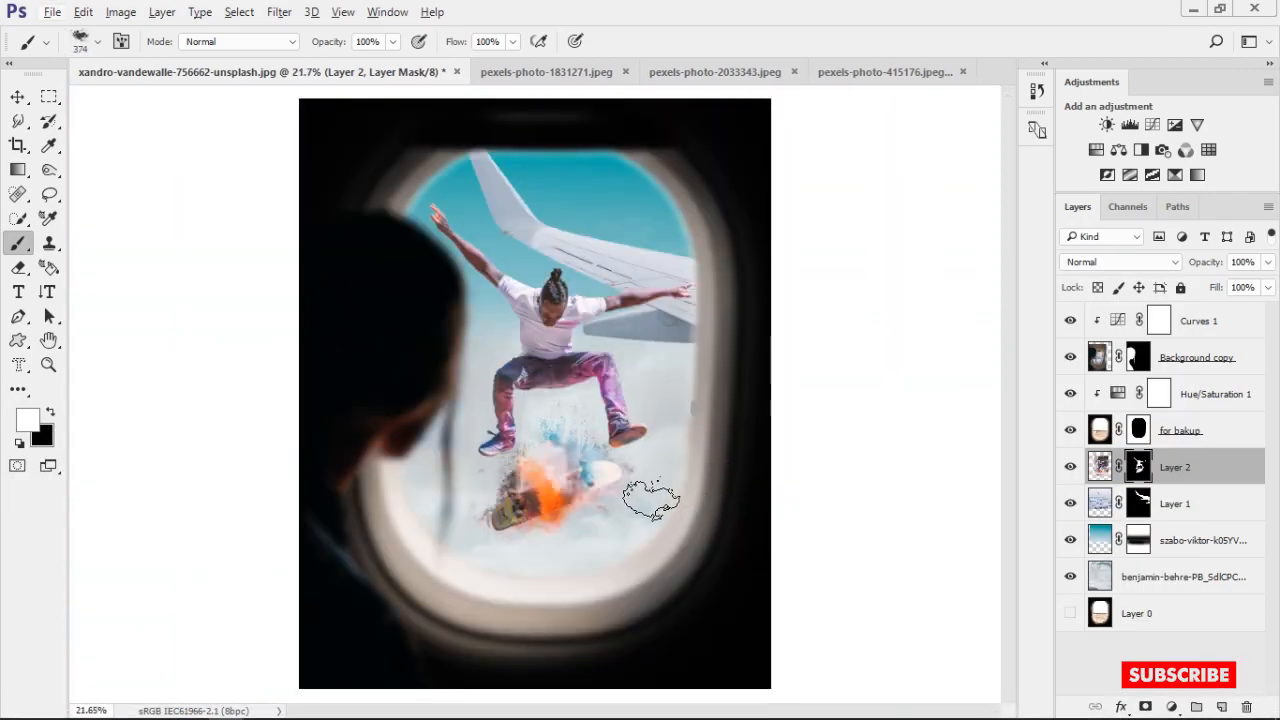
pyautogui.scroll(12, 583, 400)
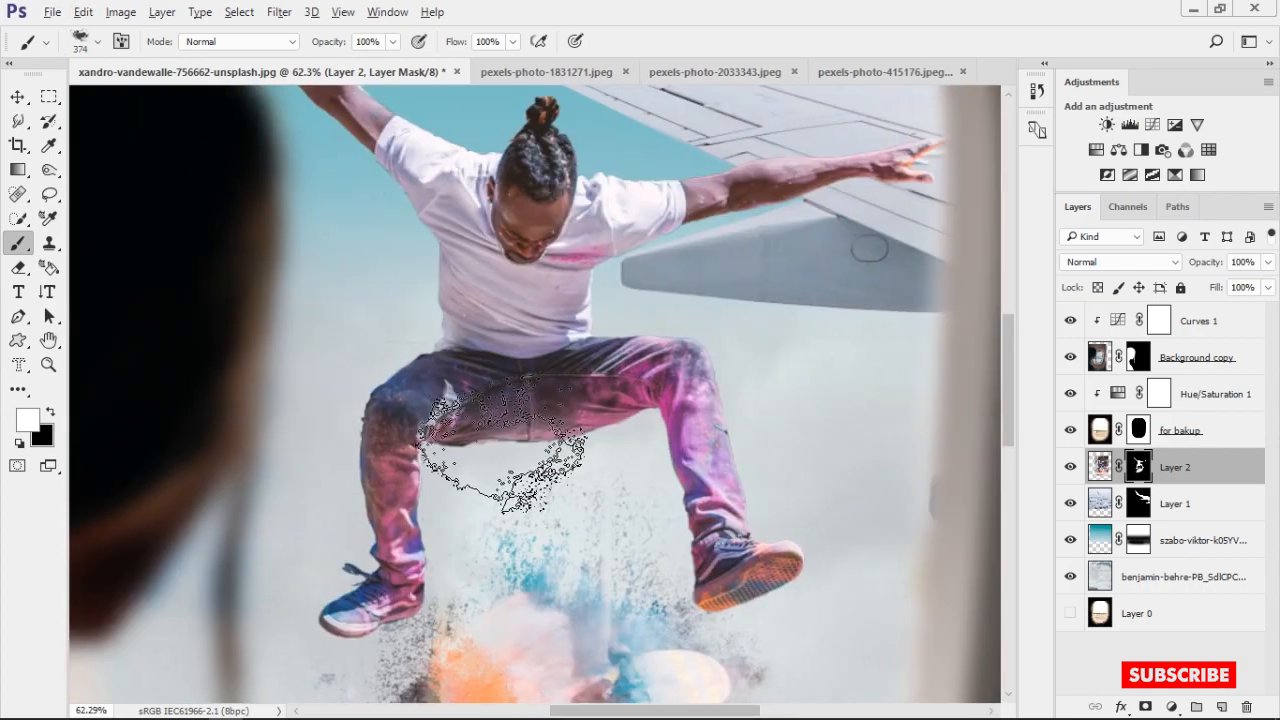
pyautogui.moveTo(397, 451); pyautogui.dragTo(263, 457)
pyautogui.scroll(-3, 263, 457)
pyautogui.moveTo(520, 660); pyautogui.dragTo(684, 430)
pyautogui.hotkey('ctrl', '0')
# Target the mask of the for bakup layer and switch to a soft round brush at 121 px and 0% hardness
pyautogui.keyDown('shift'); pyautogui.click(1132, 430); pyautogui.keyUp('shift')
pyautogui.keyDown('shift'); pyautogui.click(1132, 430); pyautogui.keyUp('shift')
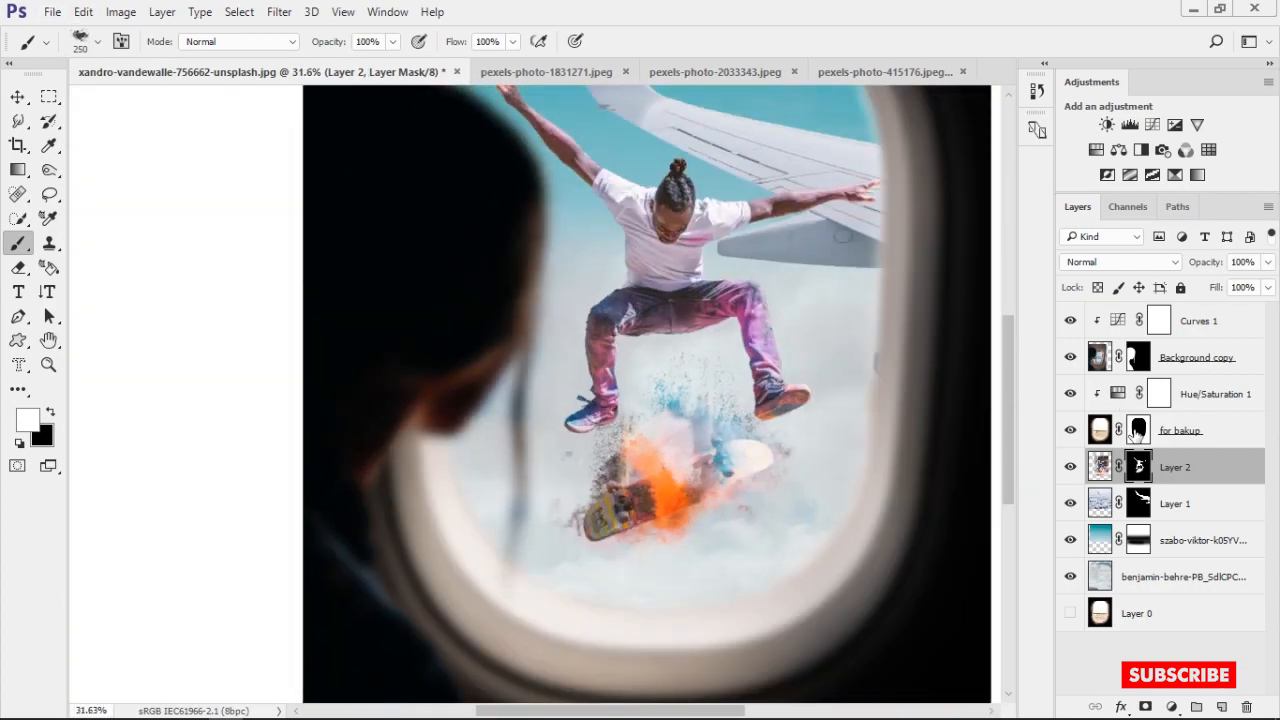
pyautogui.click(1136, 430)
pyautogui.scroll(5, 662, 568)
pyautogui.moveTo(662, 568); pyautogui.dragTo(606, 431)
pyautogui.rightClick(973, 453)
pyautogui.scroll(3, 828, 418)
pyautogui.moveTo(1195, 493); pyautogui.dragTo(1199, 408)
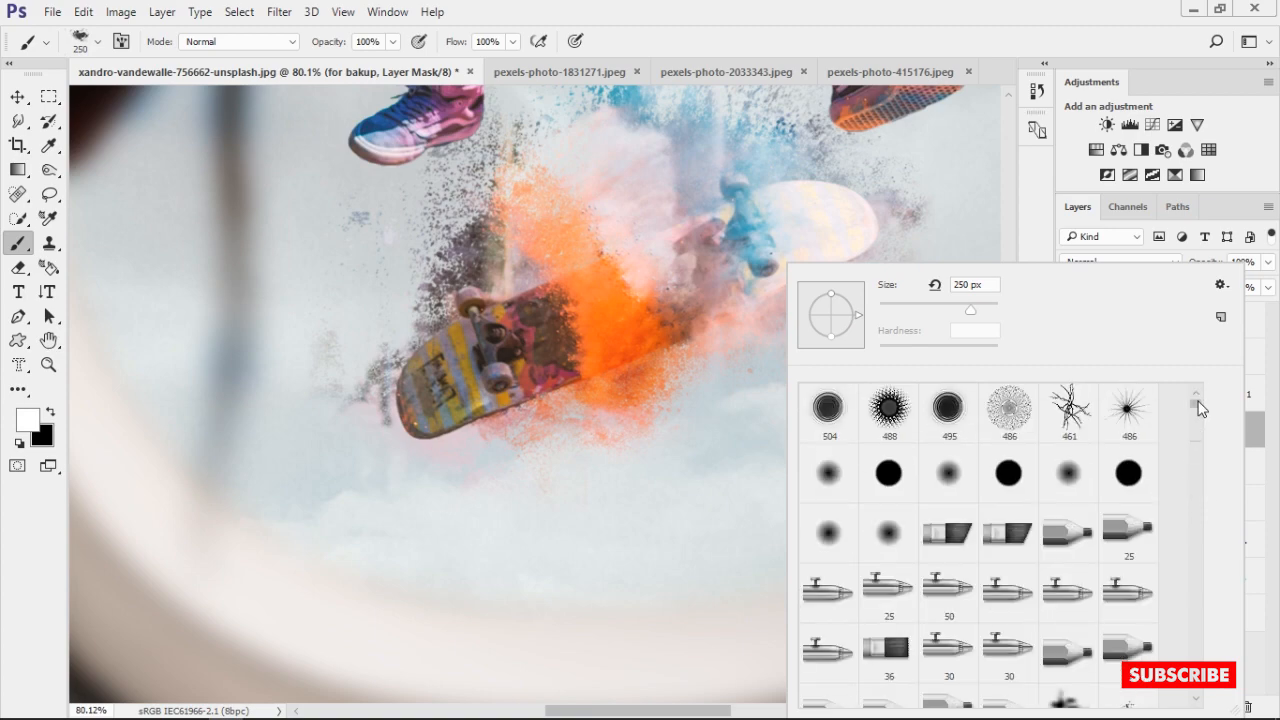
pyautogui.doubleClick(829, 472)
pyautogui.moveTo(725, 505)
pyautogui.mouseDown()
pyautogui.moveTo(323, 466)
pyautogui.moveTo(346, 240)
pyautogui.mouseUp()
pyautogui.hotkey('ctrl', 'z')
pyautogui.moveTo(657, 394); pyautogui.dragTo(586, 409)
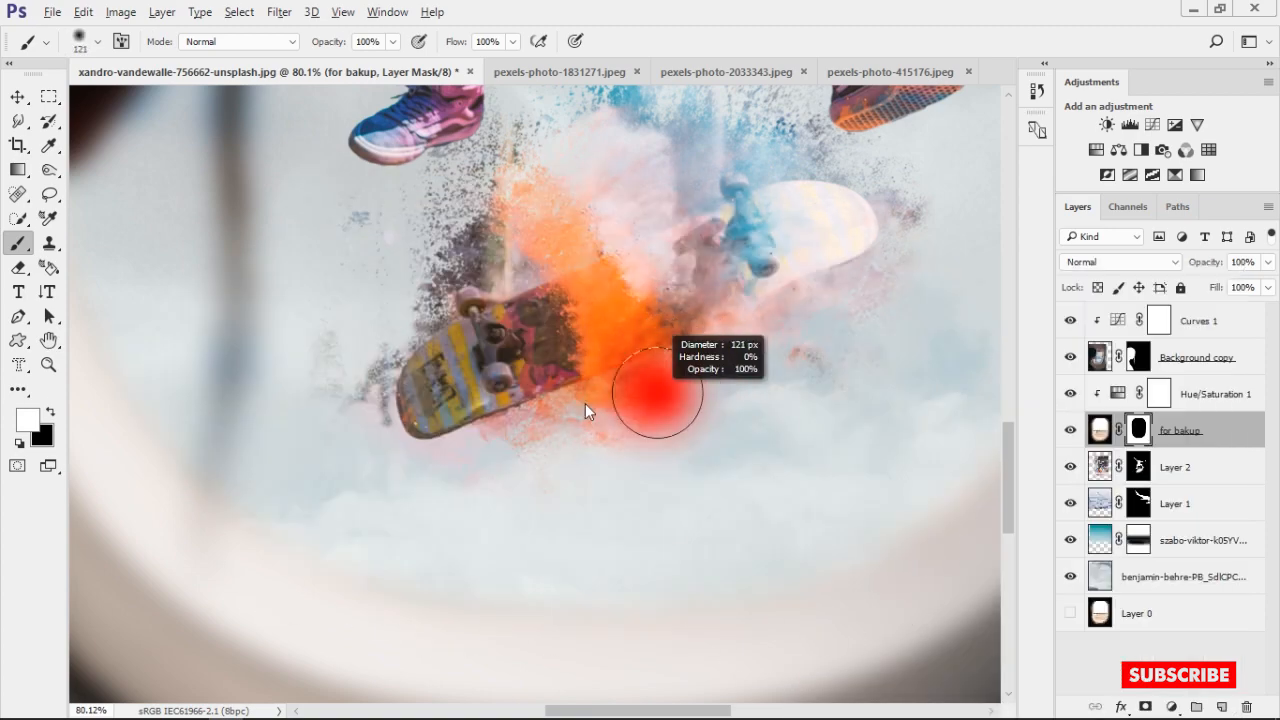
pyautogui.scroll(-8, 586, 409)
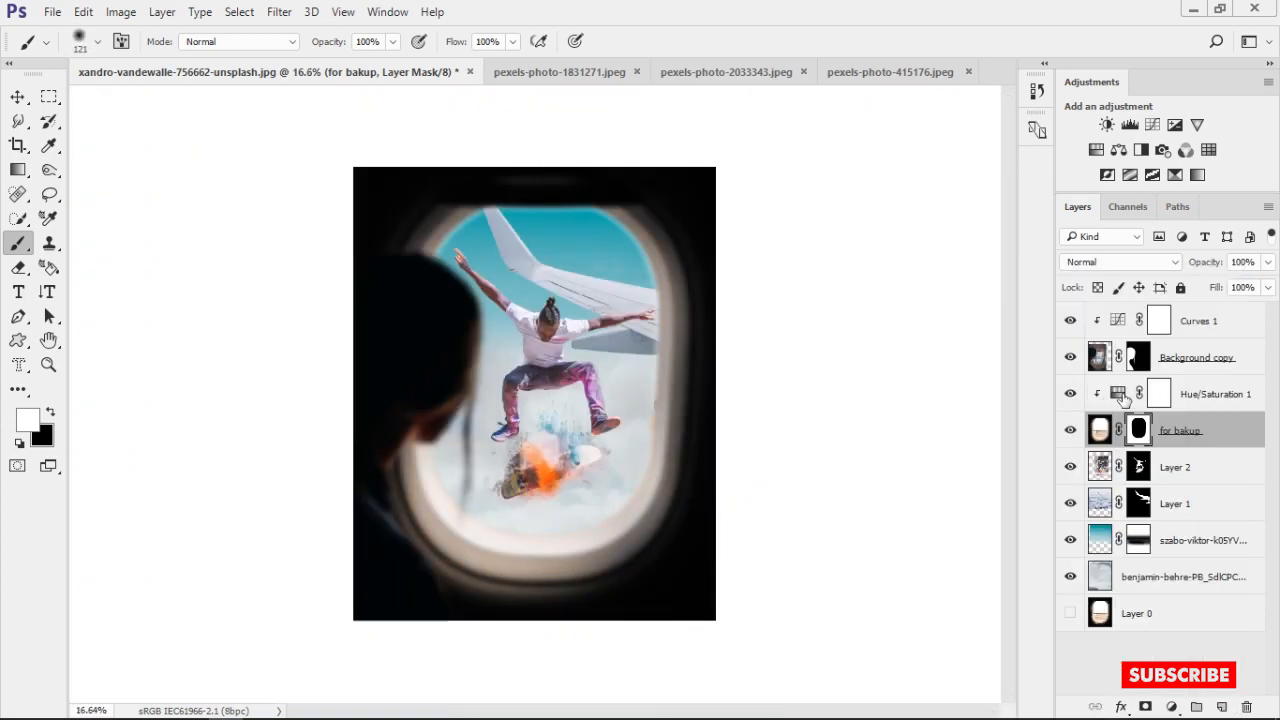
# Review the Reds settings of the Hue/Saturation 1 adjustment layer
pyautogui.click(1124, 399)
pyautogui.doubleClick(1124, 393)
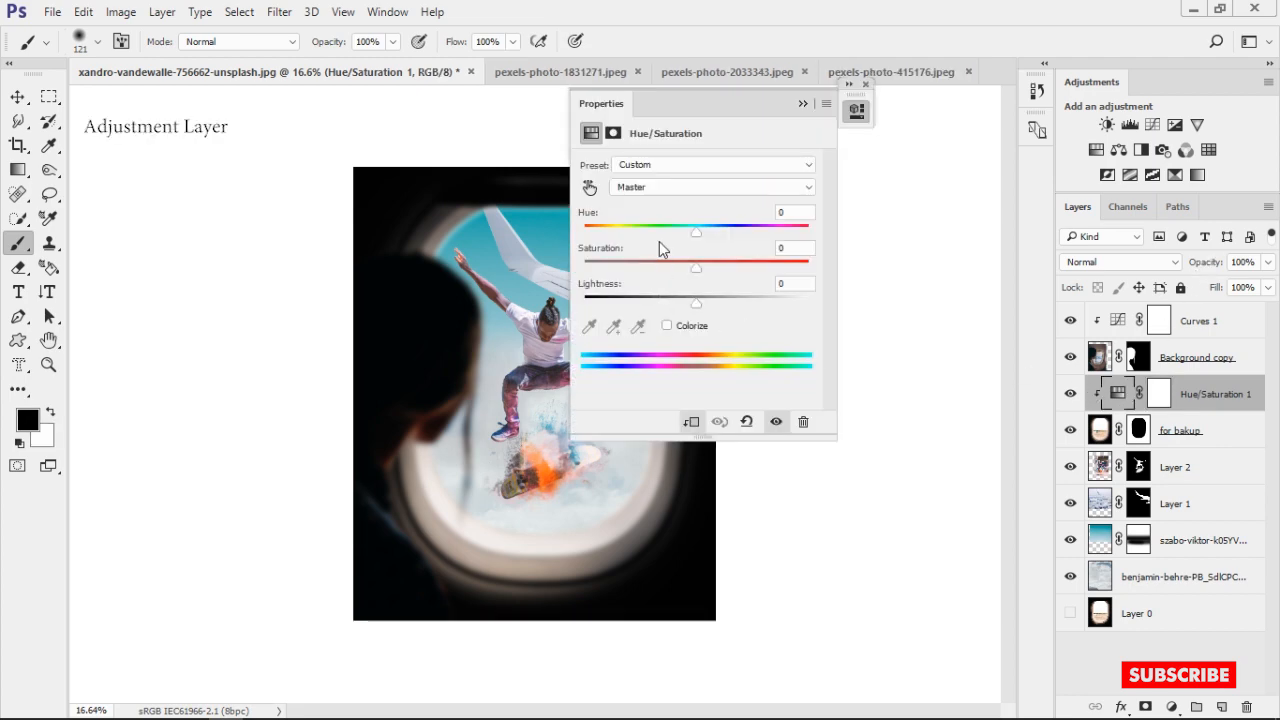
pyautogui.click(657, 188)
pyautogui.click(640, 209)
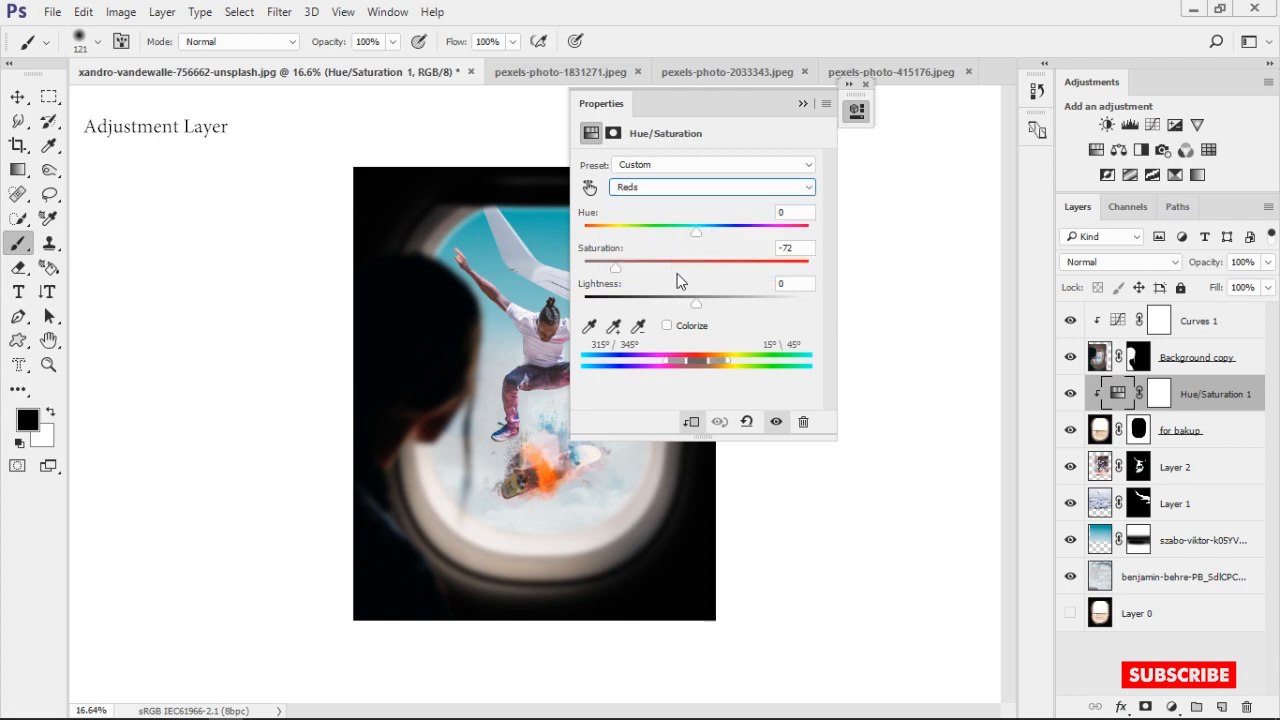
pyautogui.click(803, 104)
pyautogui.click(865, 85)
pyautogui.scroll(5, 654, 329)
pyautogui.scroll(-1, 654, 329)
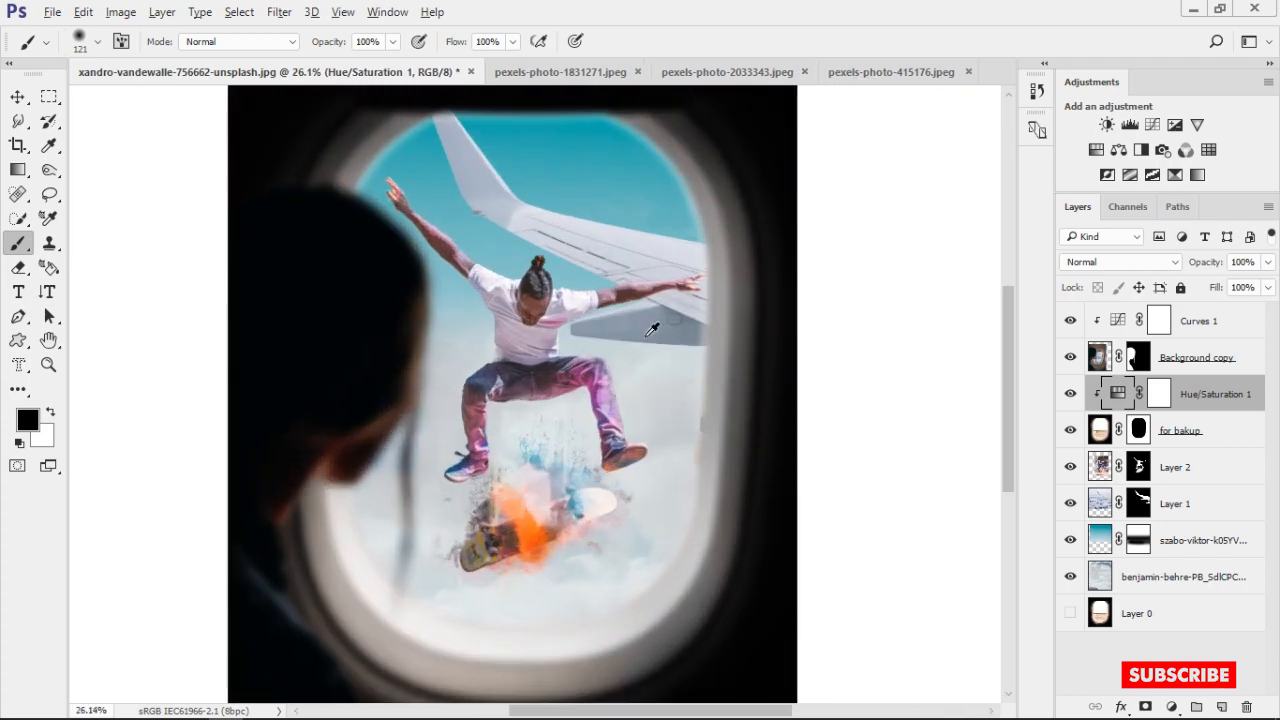
# Load the Layer 2 mask as a selection and contract it by 1 pixel with Layer 2 active
pyautogui.scroll(4, 640, 335)
pyautogui.moveTo(584, 355); pyautogui.dragTo(585, 391)
pyautogui.scroll(-4, 585, 391)
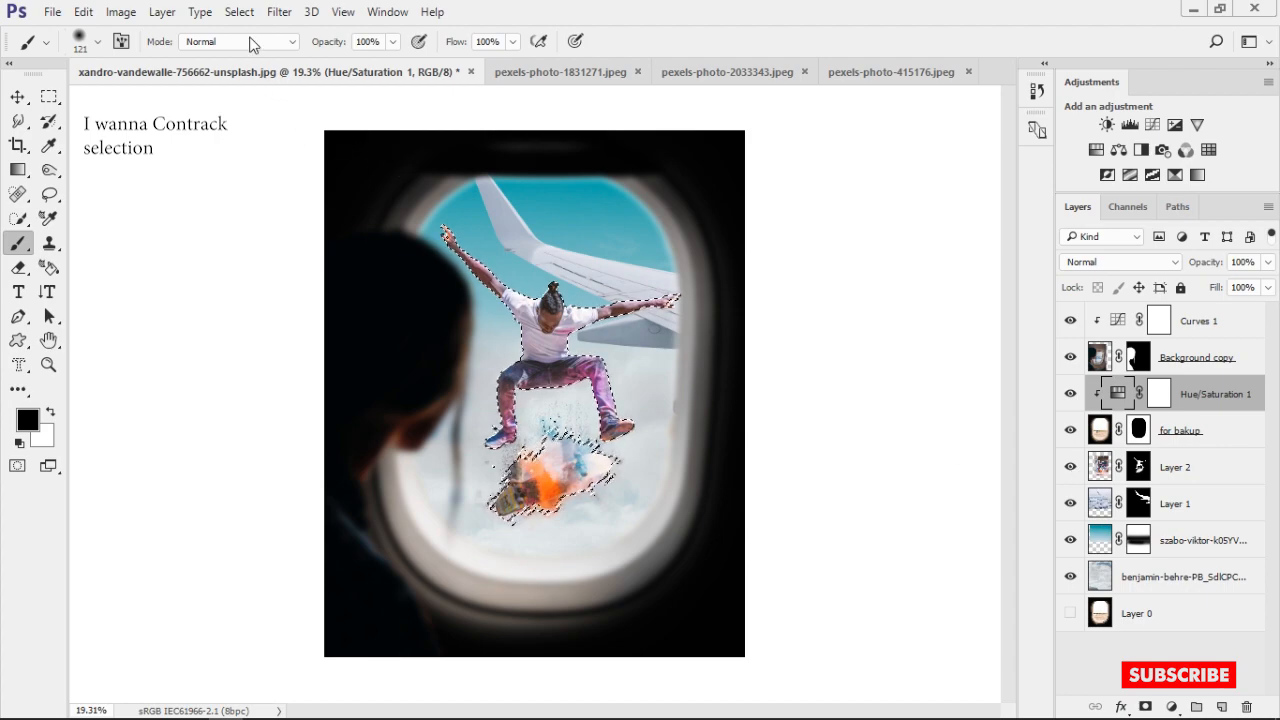
pyautogui.click(279, 12)
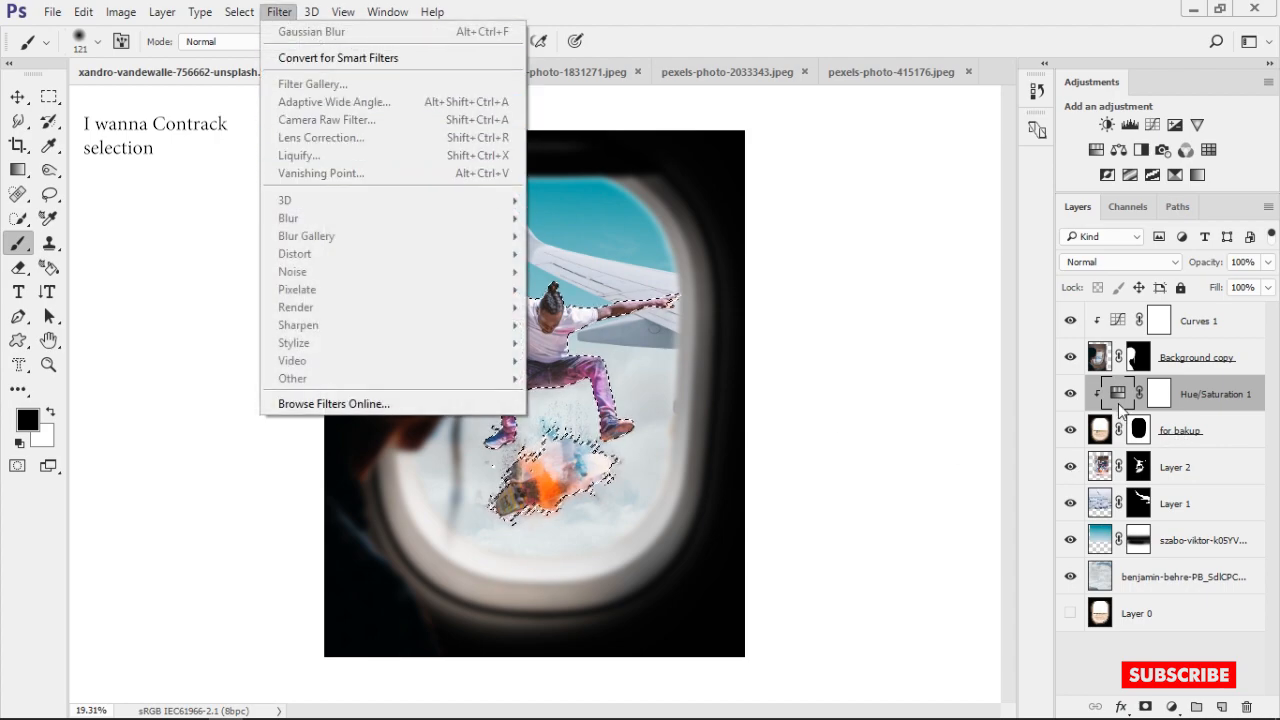
pyautogui.click(1102, 470)
pyautogui.click(293, 12)
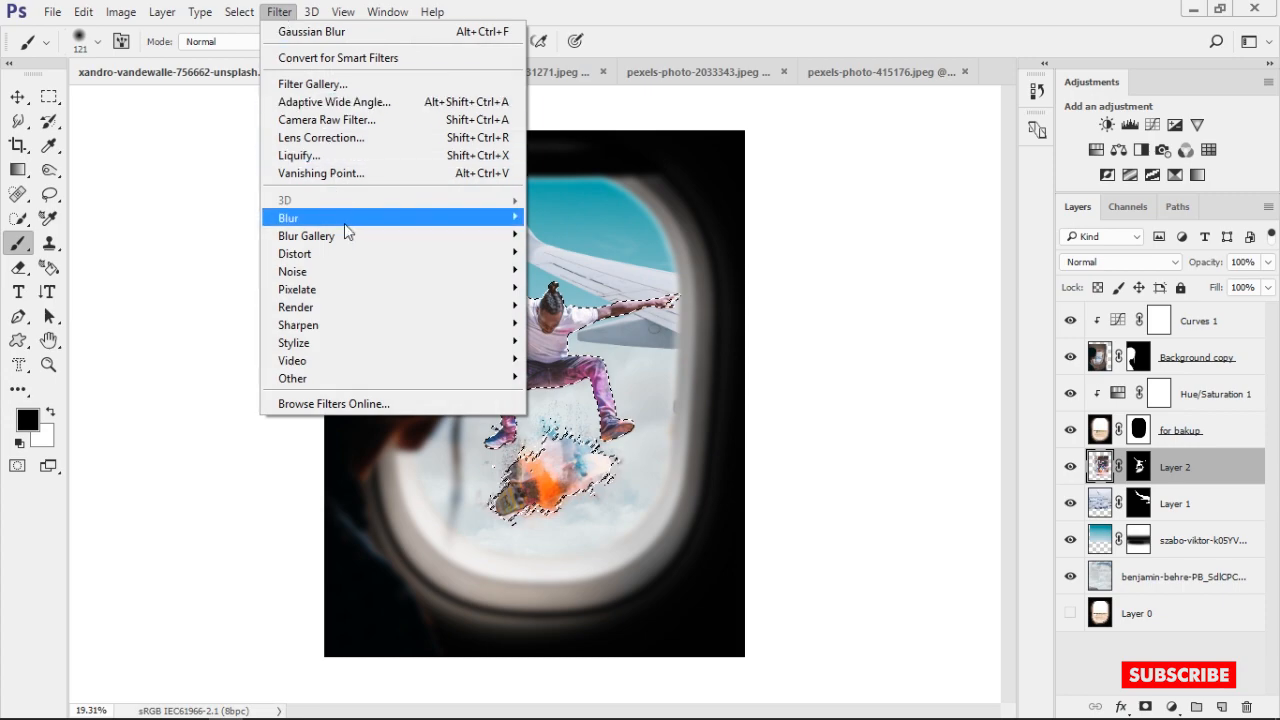
pyautogui.moveTo(250, 20)
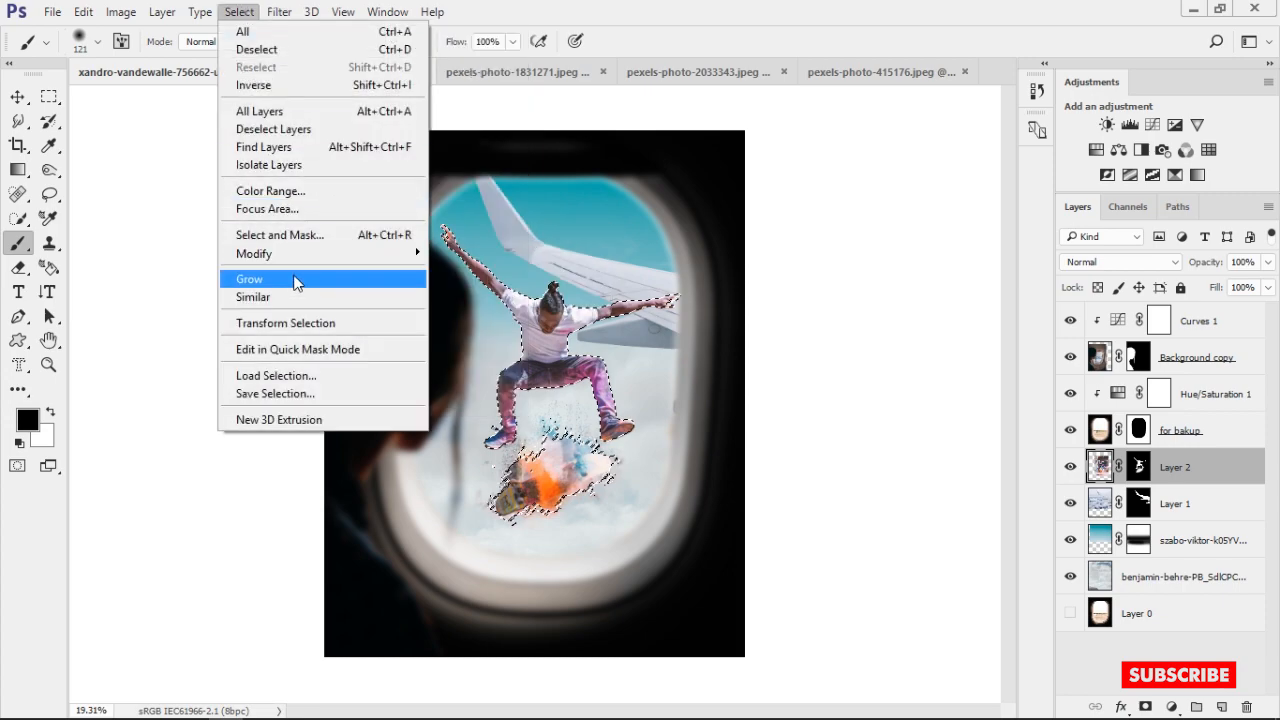
pyautogui.moveTo(313, 257)
pyautogui.click(468, 306)
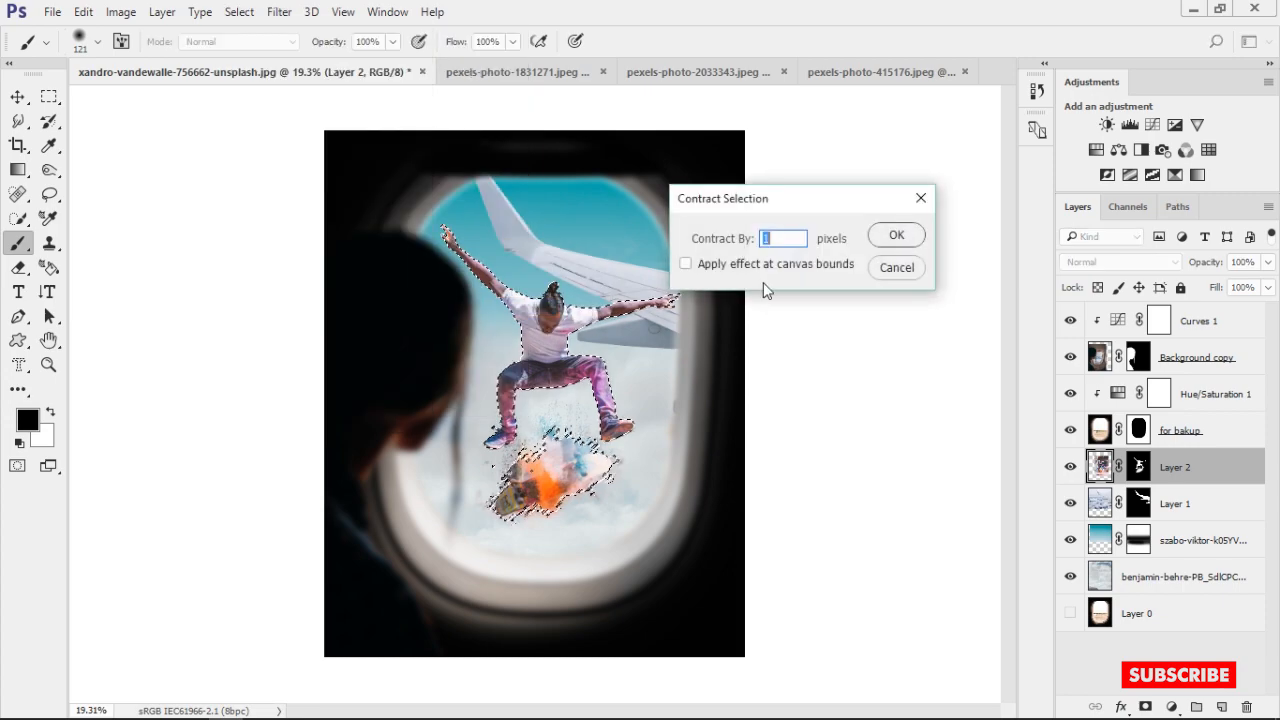
pyautogui.click(891, 236)
# Invert the selection to cover everything outside the skateboarder and splashes
pyautogui.scroll(2, 528, 316)
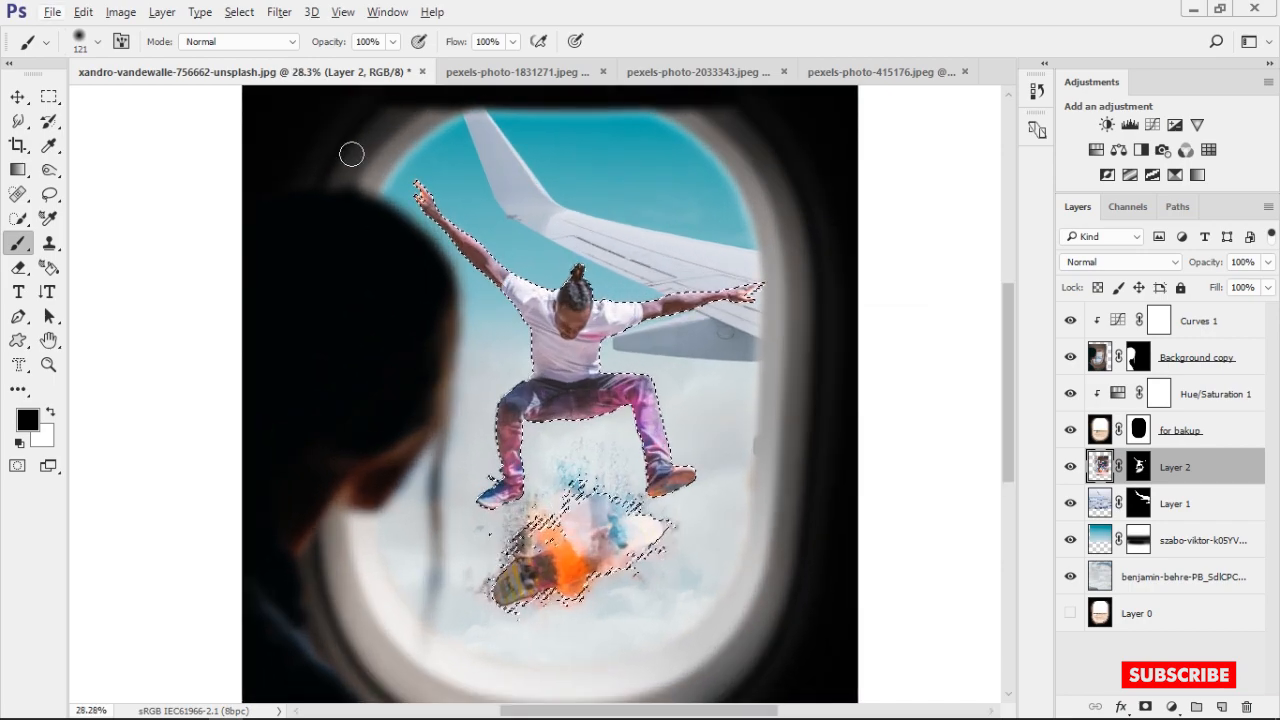
pyautogui.click(239, 12)
pyautogui.click(253, 85)
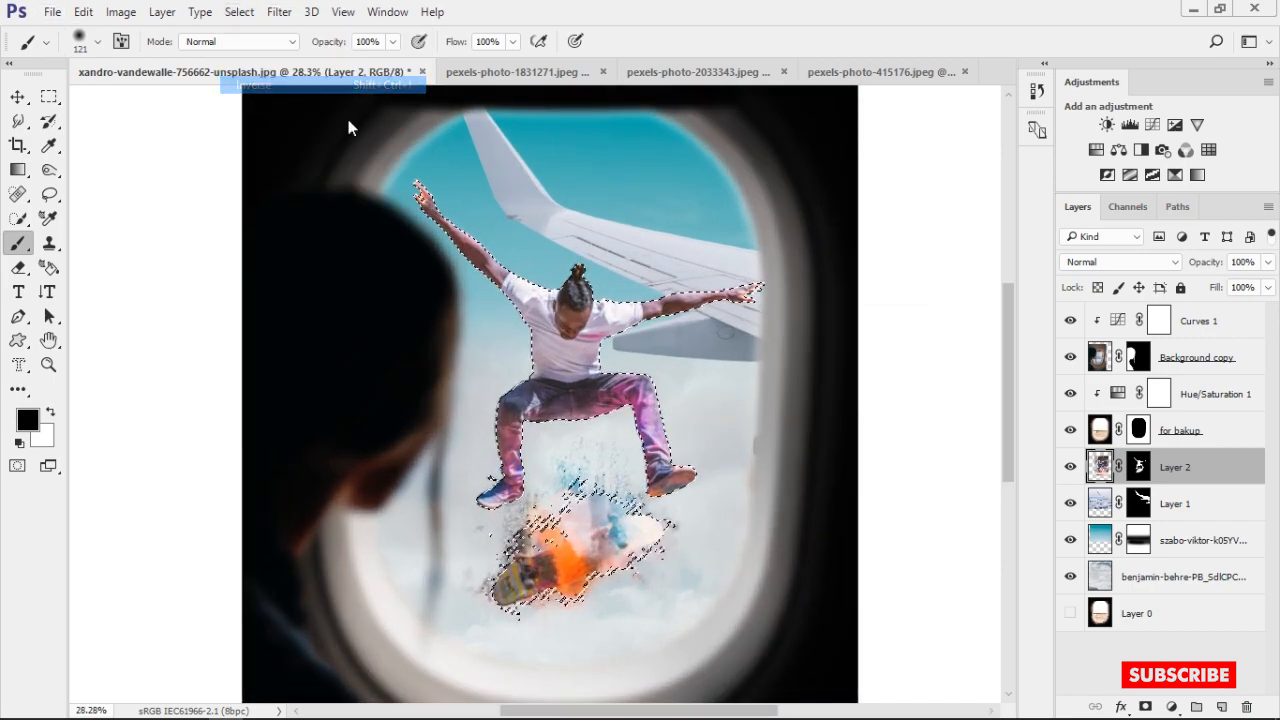
# Paint black on the Layer 2 mask along the skateboarder's arms, head and torso edges with a 146 px soft brush
pyautogui.scroll(2, 467, 228)
pyautogui.scroll(2, 467, 228)
pyautogui.moveTo(471, 220)
pyautogui.mouseDown()
pyautogui.moveTo(480, 269)
pyautogui.moveTo(385, 157)
pyautogui.moveTo(422, 240)
pyautogui.mouseUp()
pyautogui.click(1143, 467)
pyautogui.press('x')
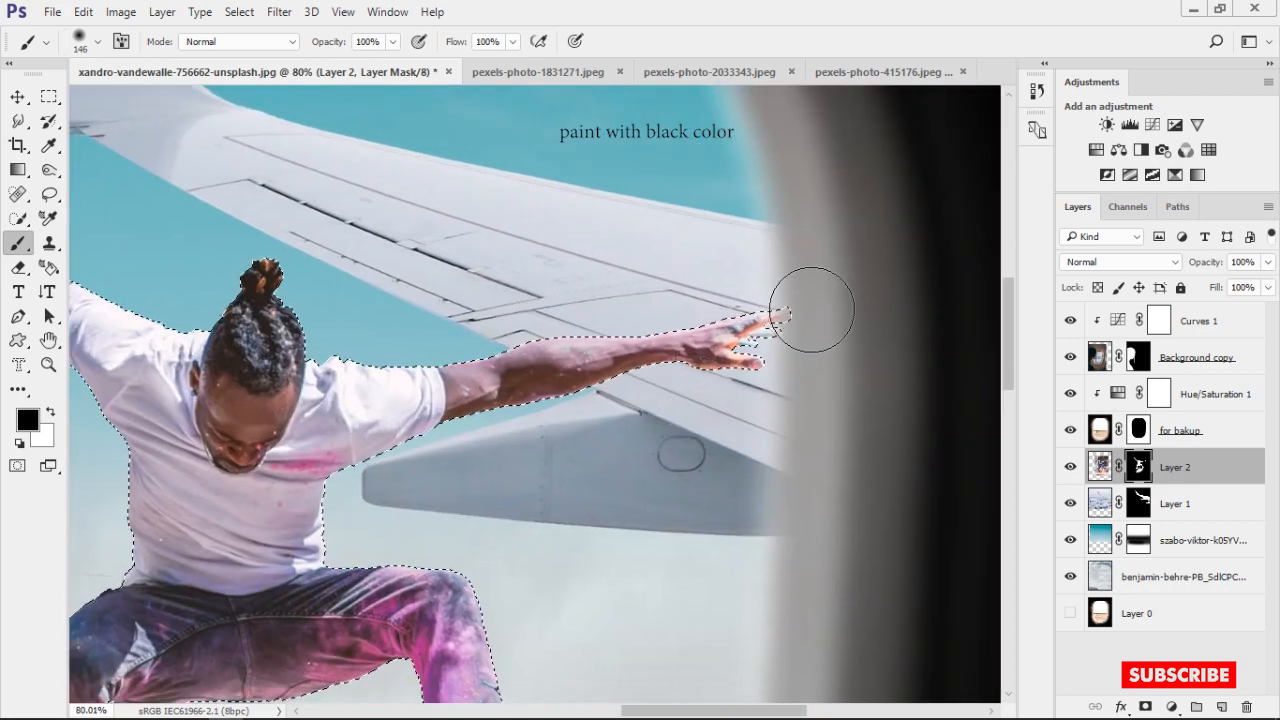
pyautogui.moveTo(448, 430); pyautogui.dragTo(635, 320)
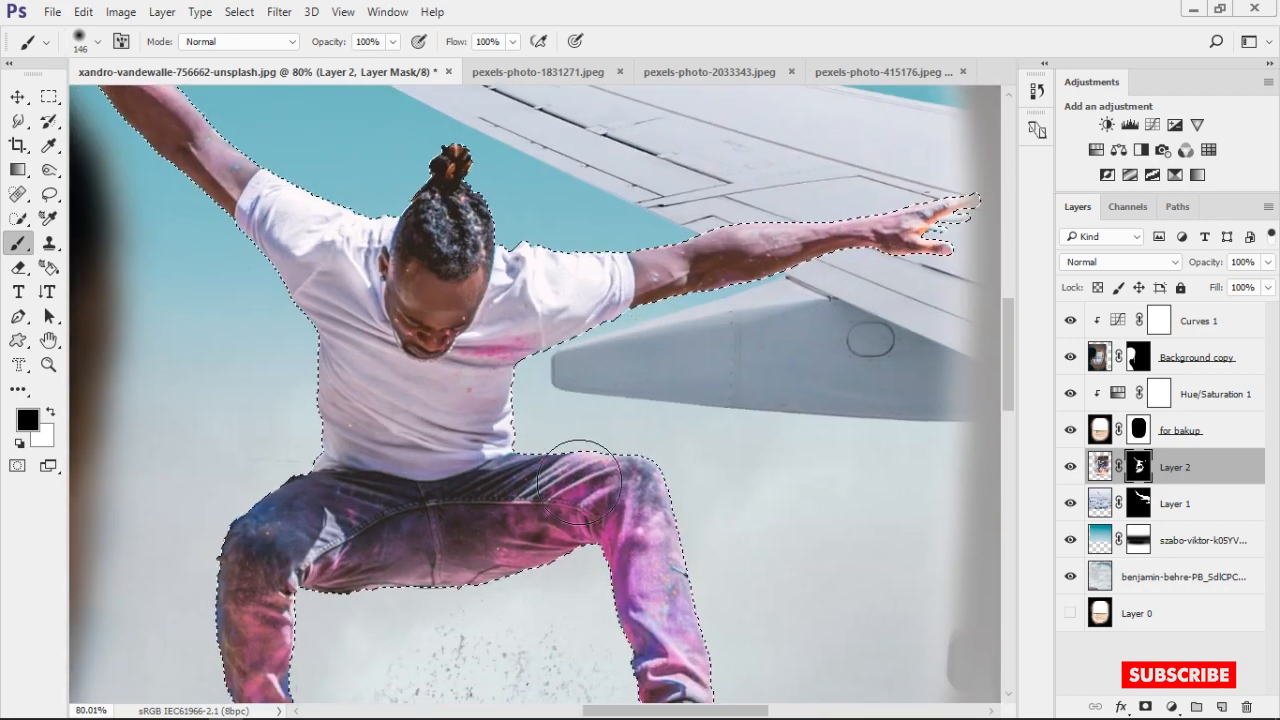
pyautogui.moveTo(724, 574)
pyautogui.mouseDown()
pyautogui.moveTo(671, 260)
pyautogui.moveTo(660, 298)
pyautogui.mouseUp()
pyautogui.moveTo(702, 452); pyautogui.dragTo(686, 452)
# Paint black on the Layer 2 mask around the lower legs and shoes with a 66 px brush
pyautogui.scroll(6, 623, 481)
pyautogui.moveTo(642, 266); pyautogui.dragTo(695, 391)
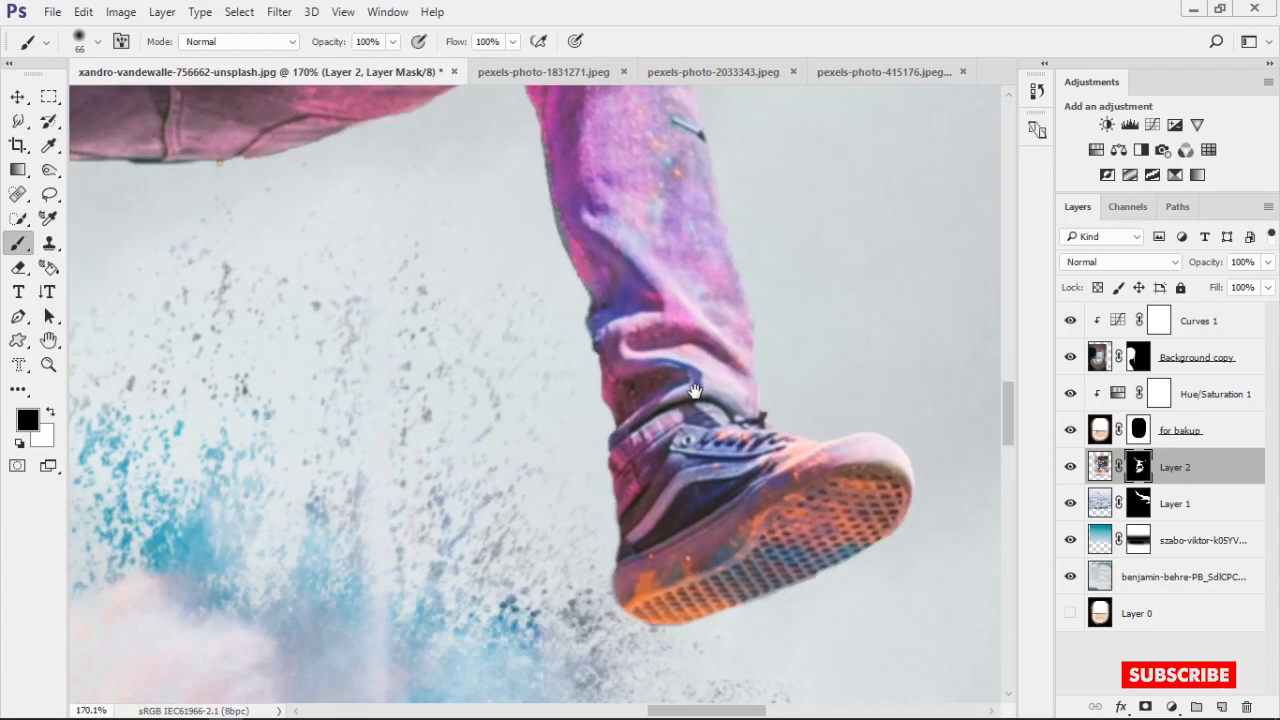
pyautogui.moveTo(630, 209); pyautogui.dragTo(763, 302)
pyautogui.moveTo(575, 191); pyautogui.dragTo(939, 122)
pyautogui.moveTo(320, 420); pyautogui.dragTo(323, 200)
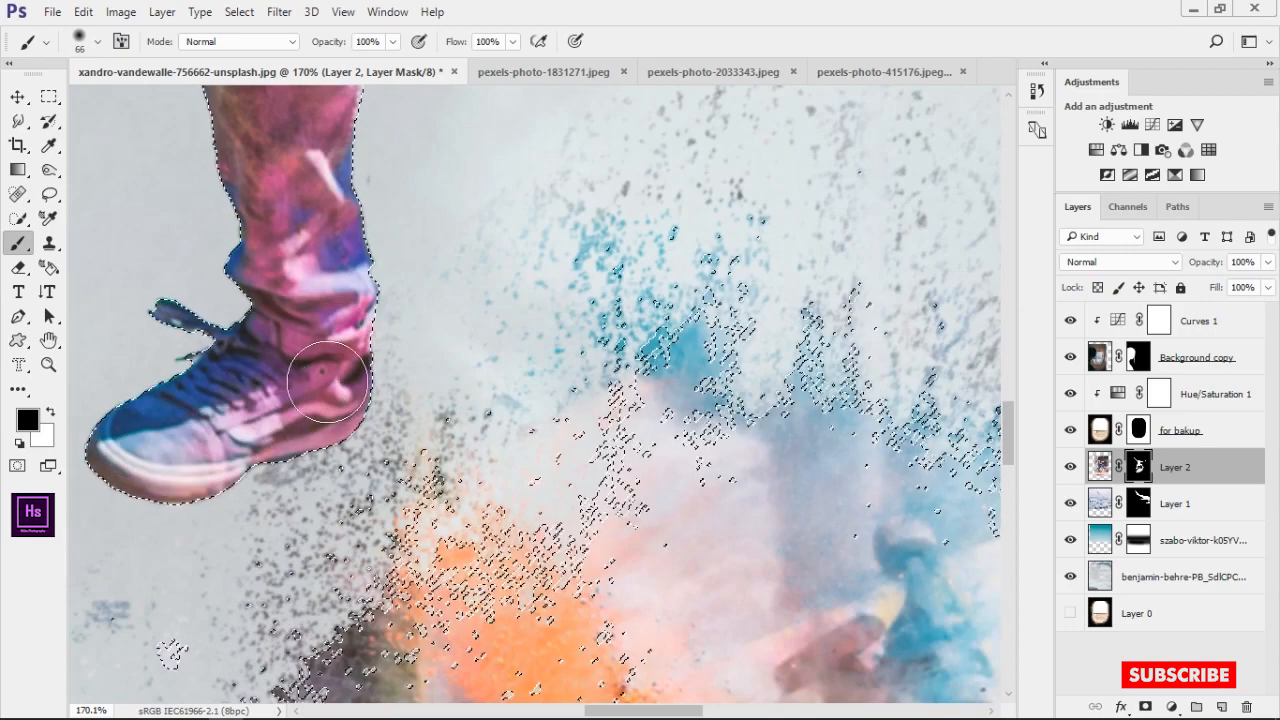
pyautogui.moveTo(262, 261); pyautogui.dragTo(284, 396)
# Finish cleaning the Layer 2 mask around the waist, shirt and raised hand in black, and clear the selection
pyautogui.scroll(-6, 240, 197)
pyautogui.moveTo(300, 187); pyautogui.dragTo(259, 315)
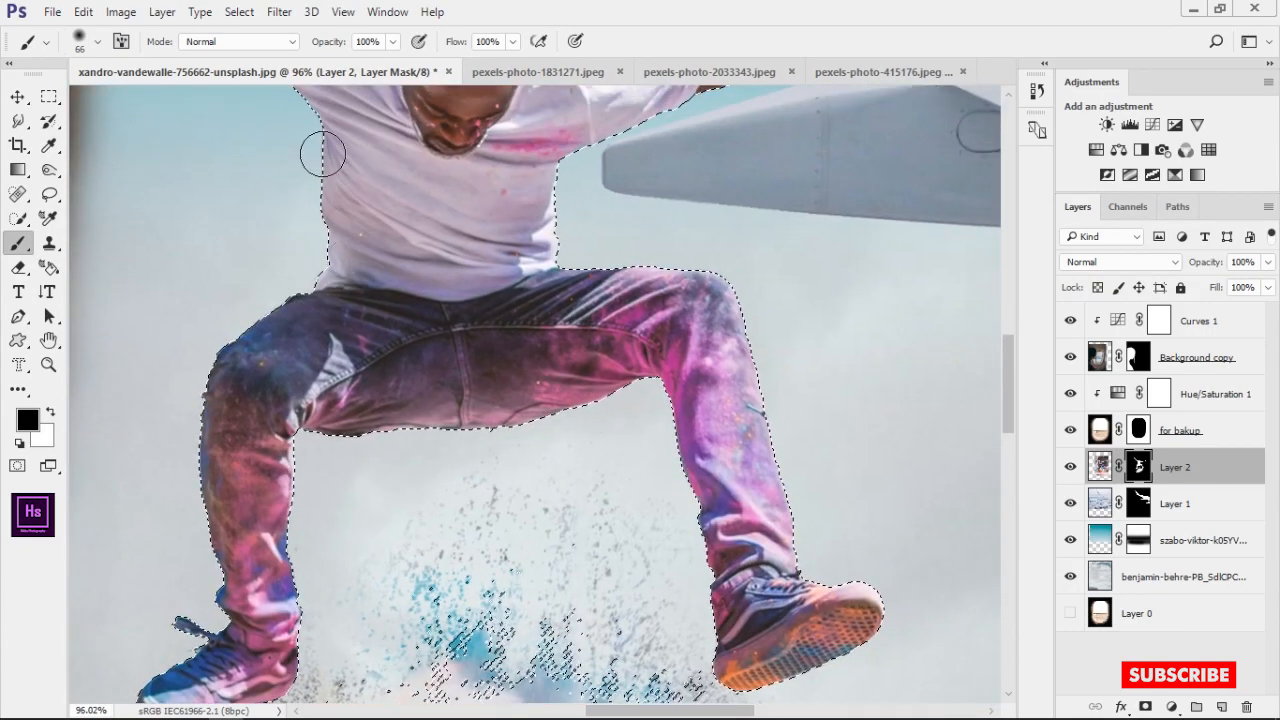
pyautogui.scroll(-5, 322, 190)
pyautogui.moveTo(358, 258); pyautogui.dragTo(385, 412)
pyautogui.moveTo(285, 195); pyautogui.dragTo(443, 378)
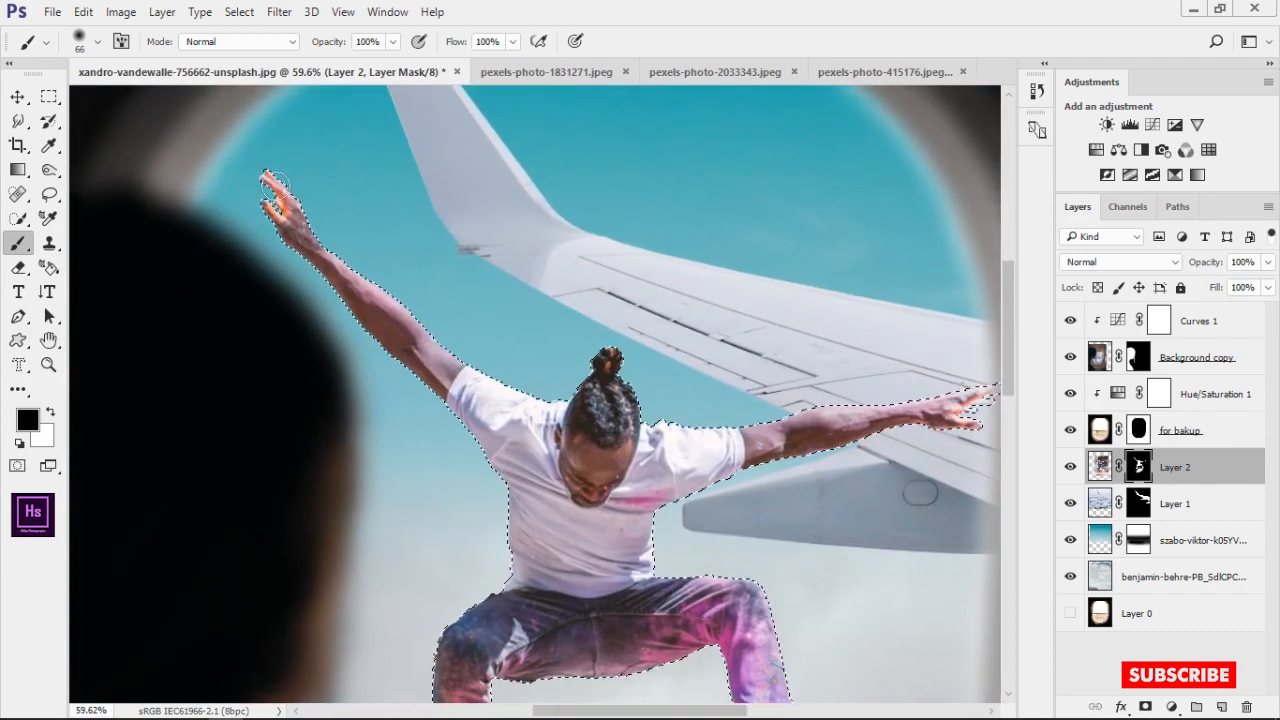
pyautogui.scroll(-4, 617, 357)
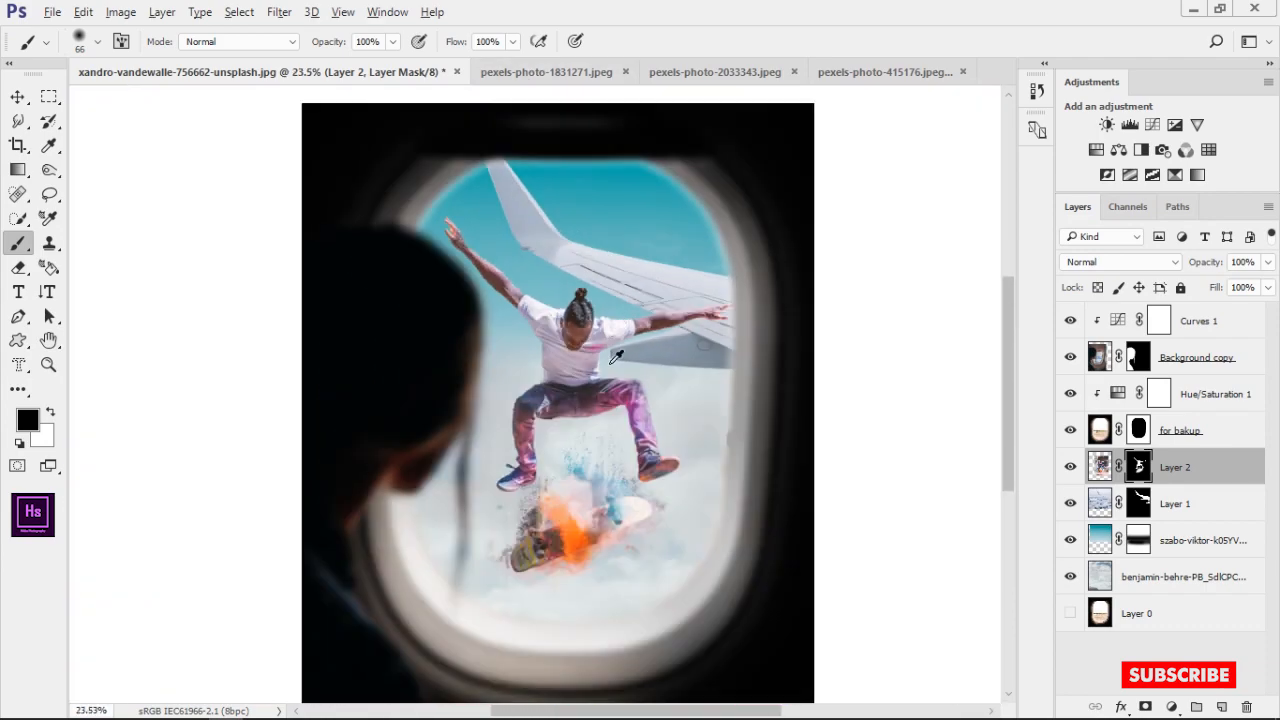
pyautogui.scroll(-1, 598, 316)
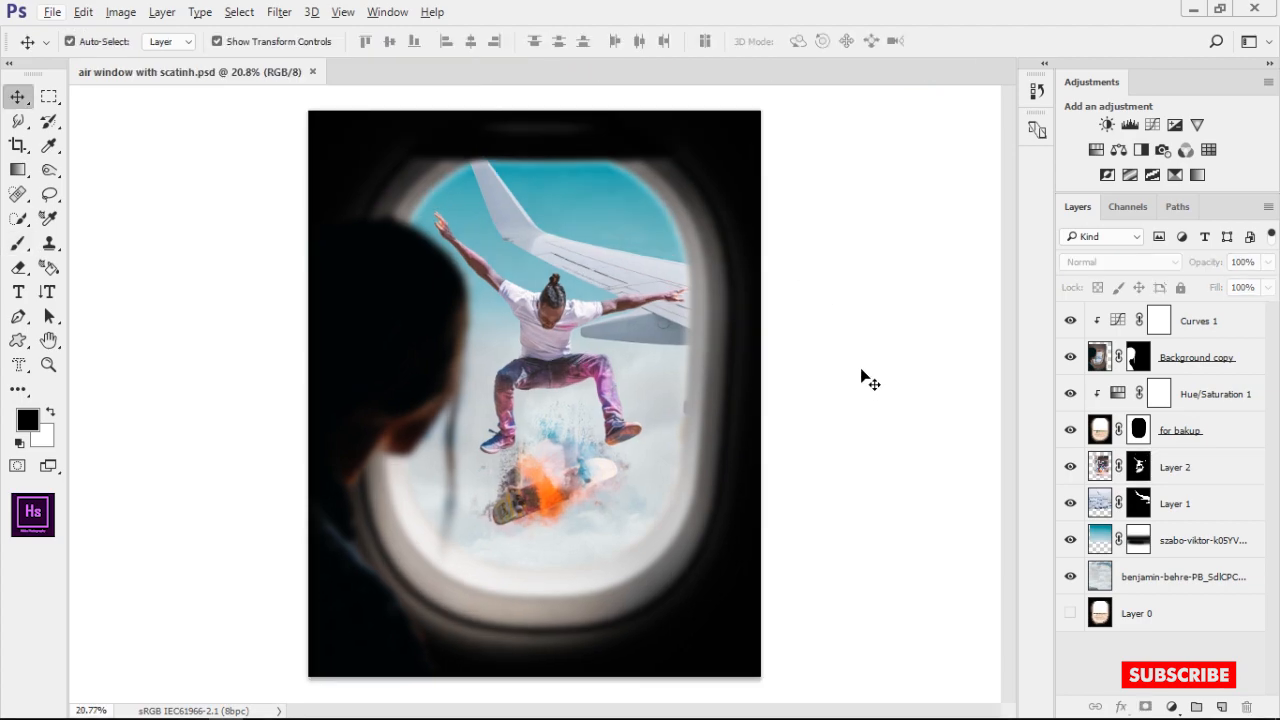
# Add a Color Balance adjustment clipped to the benjamin-behre cloud layer with Midtones at Cyan/Red -35 and Yellow/Blue -10
pyautogui.click(1070, 577)
pyautogui.click(1071, 578)
pyautogui.click(1150, 575)
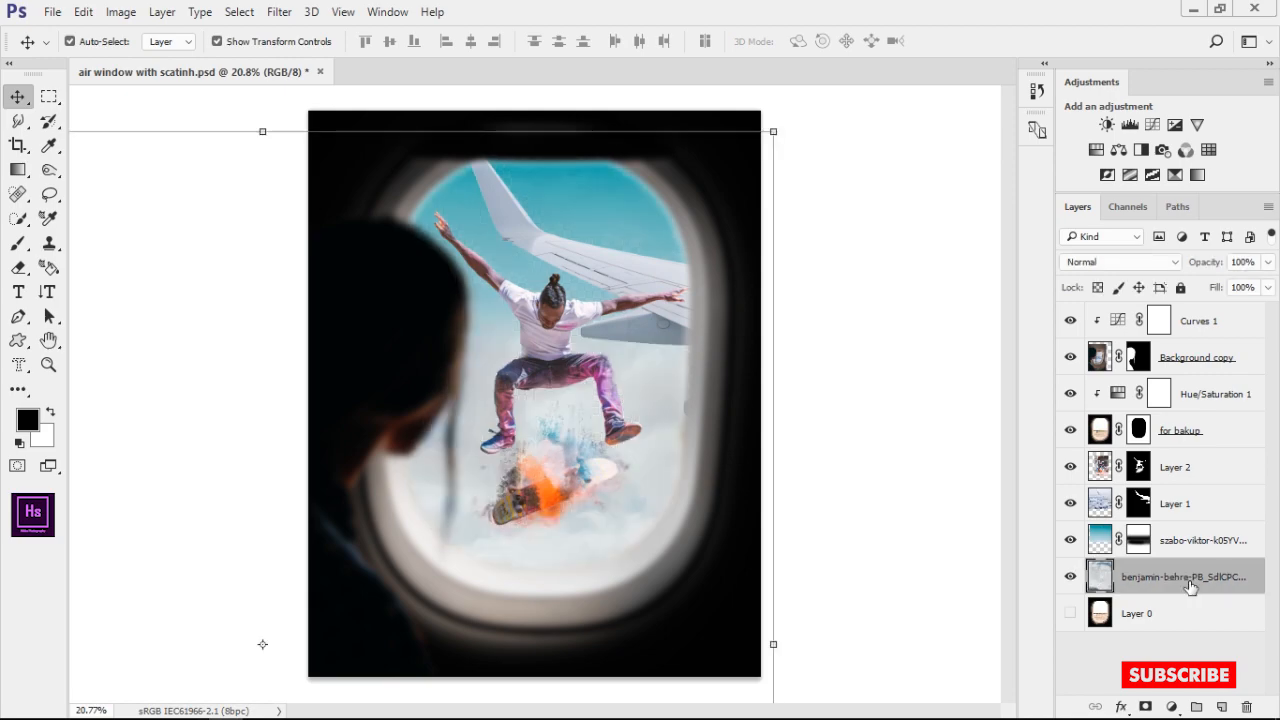
pyautogui.click(1172, 707)
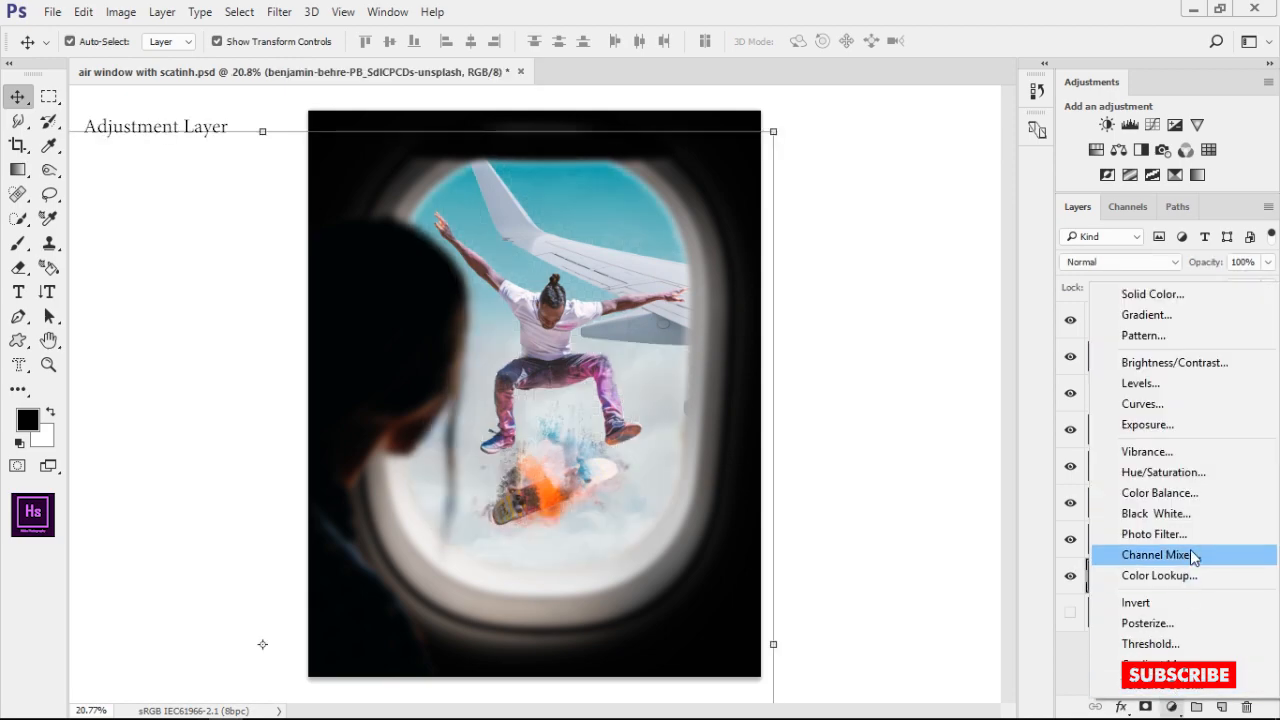
pyautogui.click(1195, 495)
pyautogui.moveTo(753, 112); pyautogui.dragTo(920, 111)
pyautogui.hotkey('ctrl', 'alt', 'g')
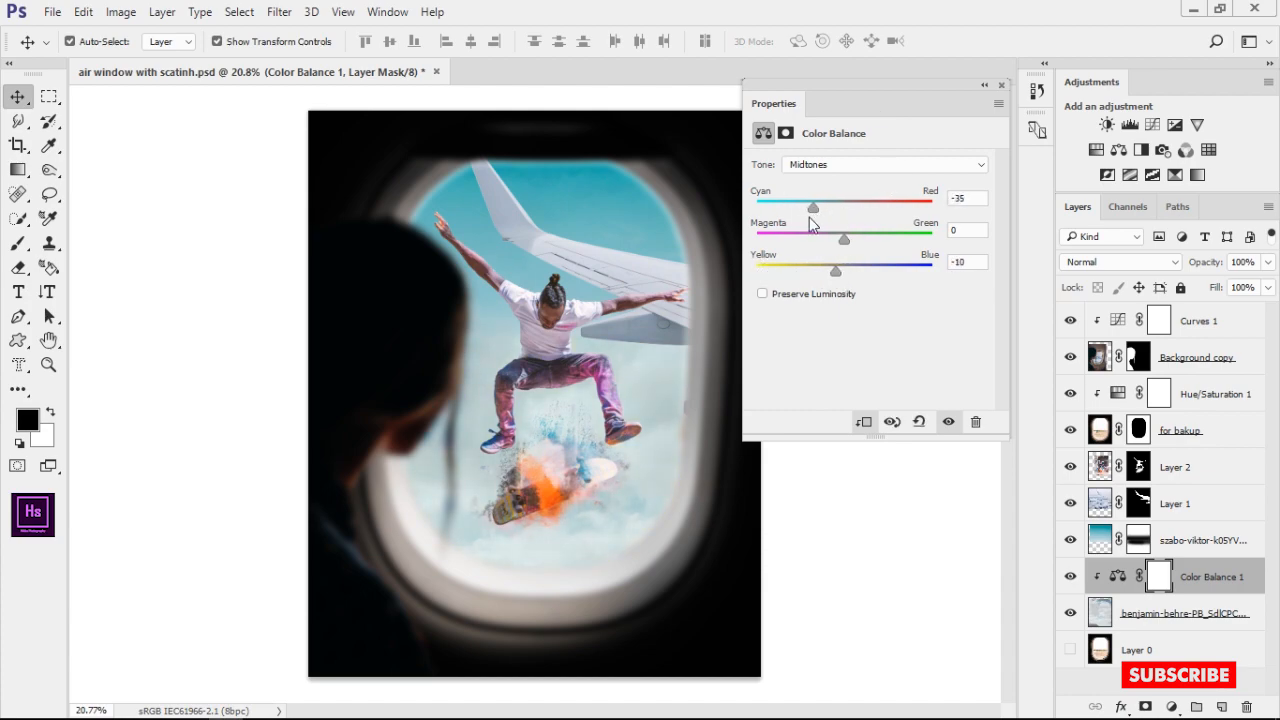
# Set the cloud layer's Color Balance Highlights to Cyan/Red -17 and Yellow/Blue -23
pyautogui.click(857, 166)
pyautogui.click(852, 180)
pyautogui.click(846, 166)
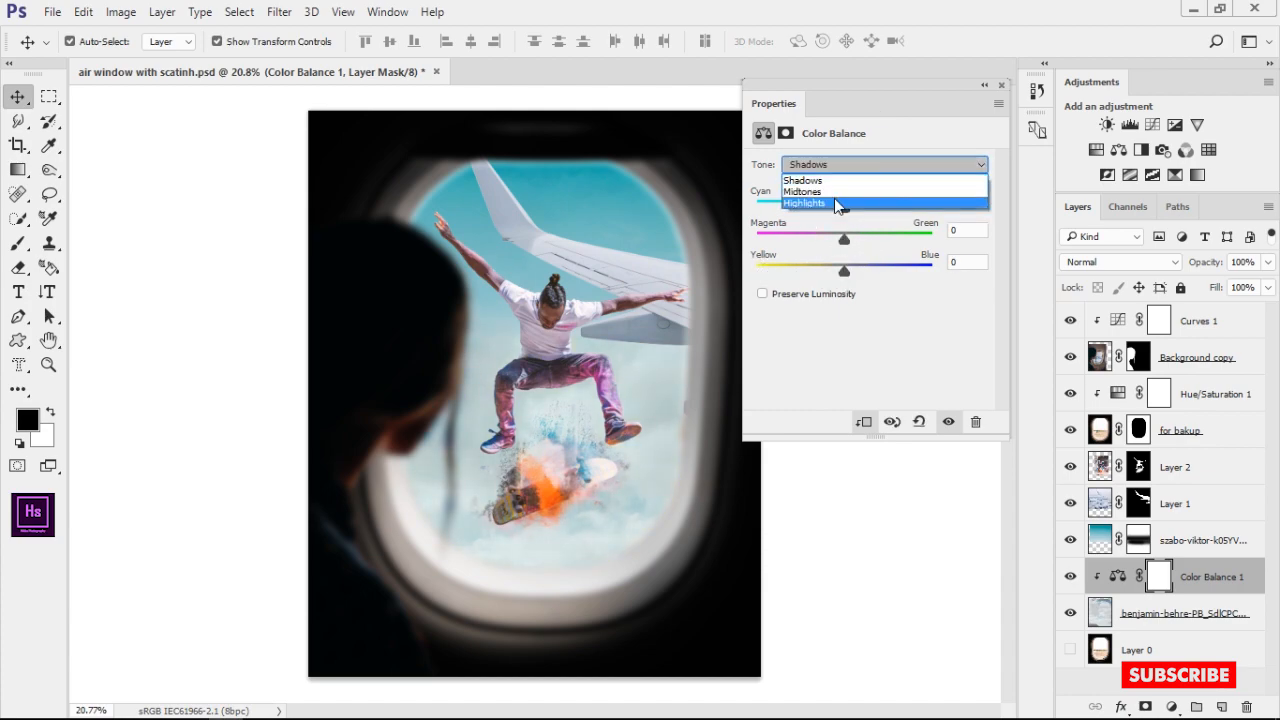
pyautogui.click(837, 204)
pyautogui.moveTo(844, 208); pyautogui.dragTo(830, 208)
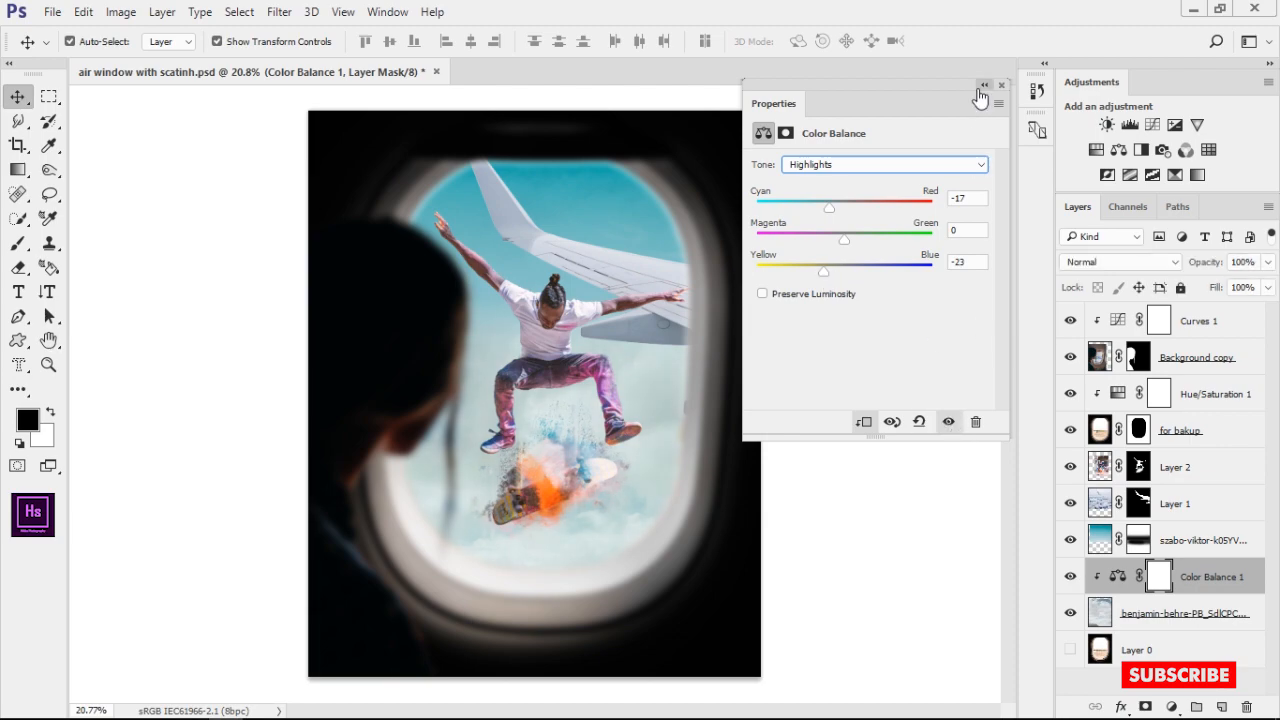
pyautogui.click(982, 87)
# Add a Color Balance adjustment clipped to the szabo-viktor sky layer and shift its Midtones toward red
pyautogui.click(1099, 540)
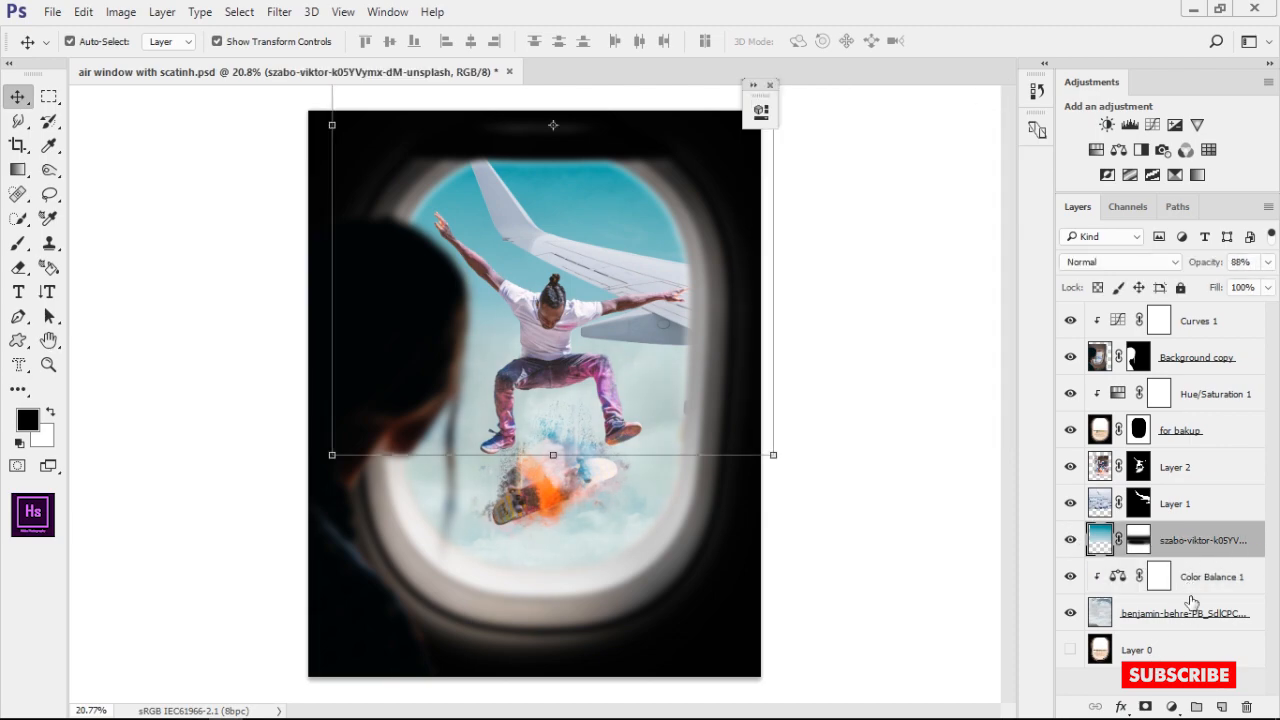
pyautogui.click(1118, 150)
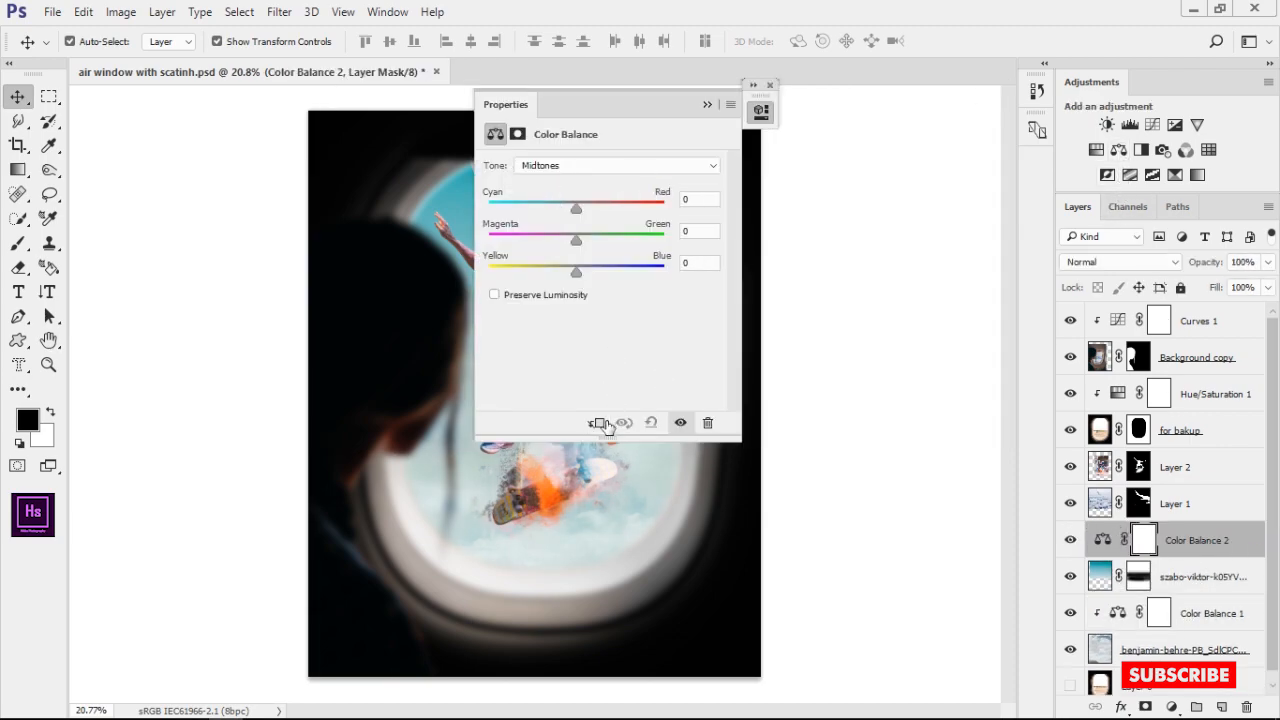
pyautogui.moveTo(634, 114); pyautogui.dragTo(891, 131)
pyautogui.moveTo(835, 298); pyautogui.dragTo(919, 298)
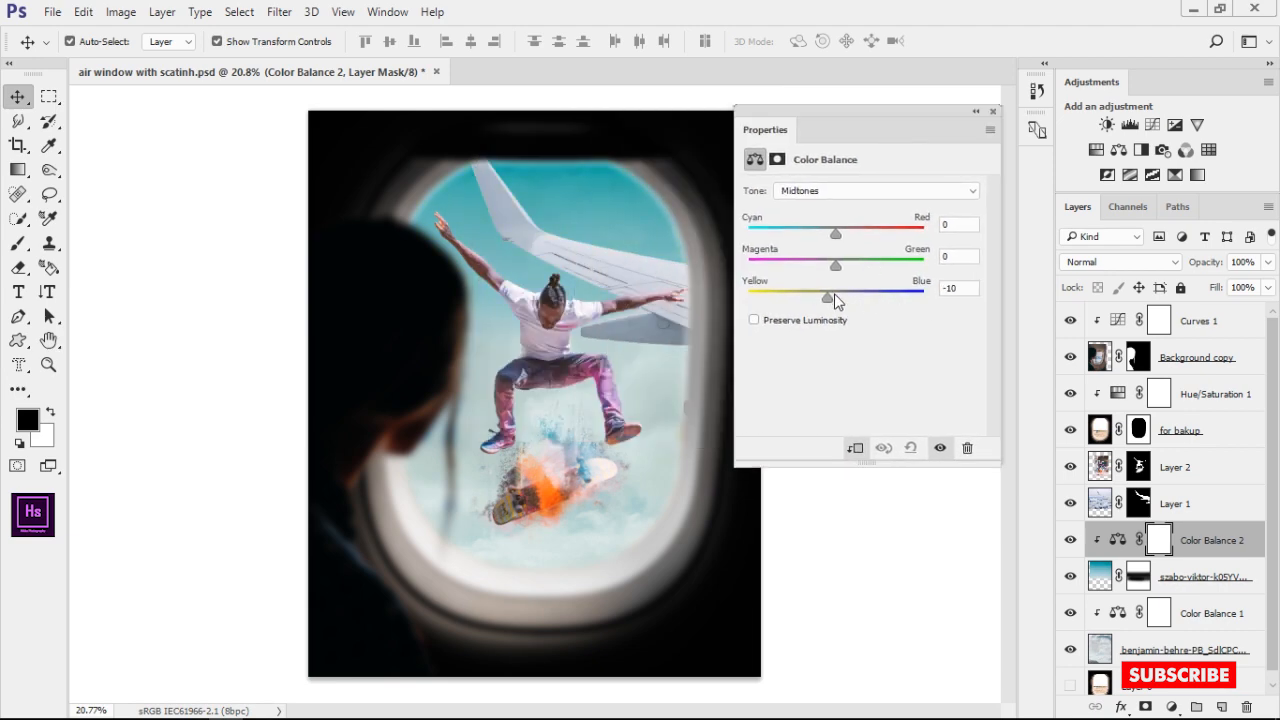
pyautogui.moveTo(855, 232); pyautogui.dragTo(878, 239)
# Set the sky layer's Color Balance Highlights to Cyan/Red +35
pyautogui.click(846, 190)
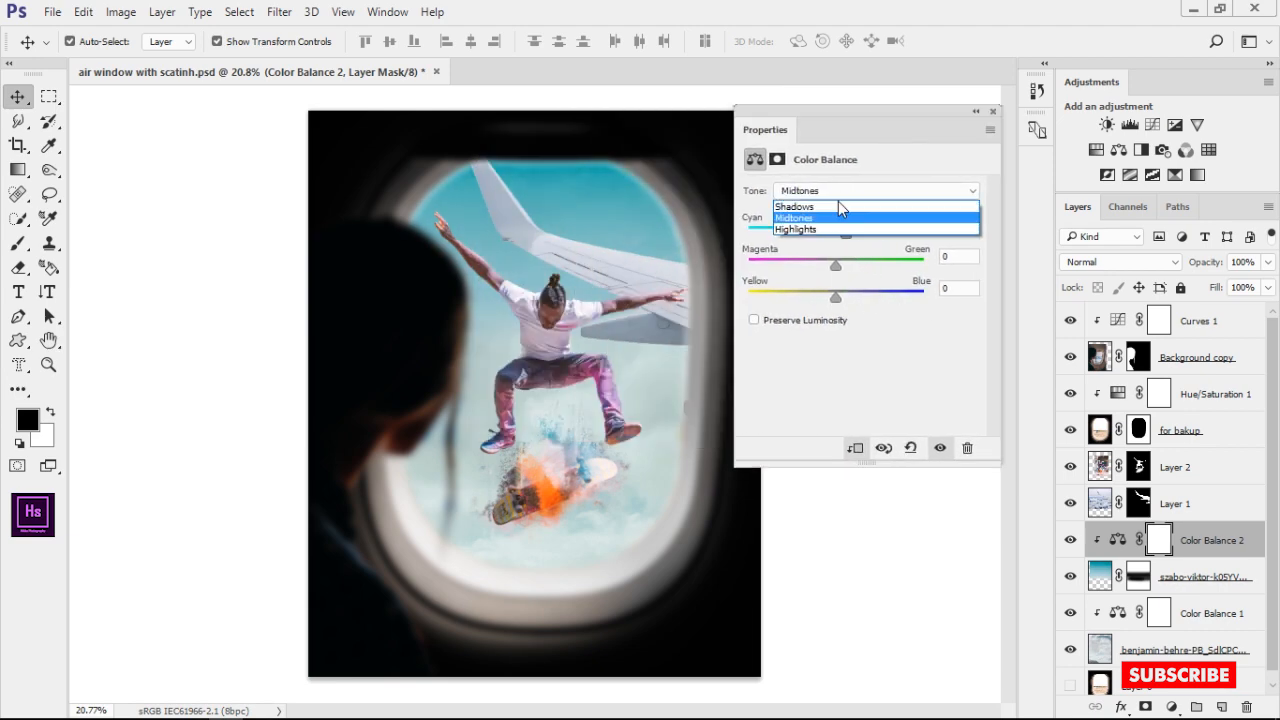
pyautogui.click(836, 202)
pyautogui.click(831, 192)
pyautogui.click(852, 234)
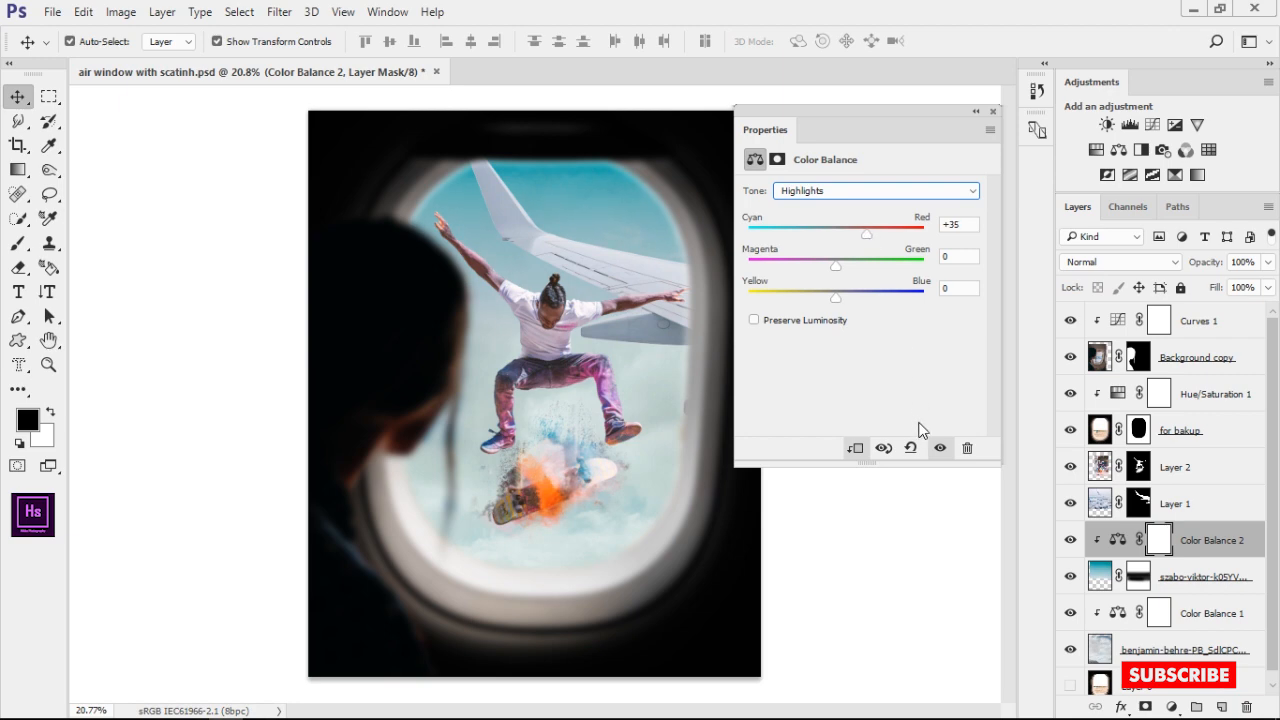
pyautogui.click(976, 111)
pyautogui.click(762, 111)
# Add a Color Balance adjustment clipped to the airplane wing on Layer 1, shifting its Midtones toward red and slightly toward blue
pyautogui.click(1190, 504)
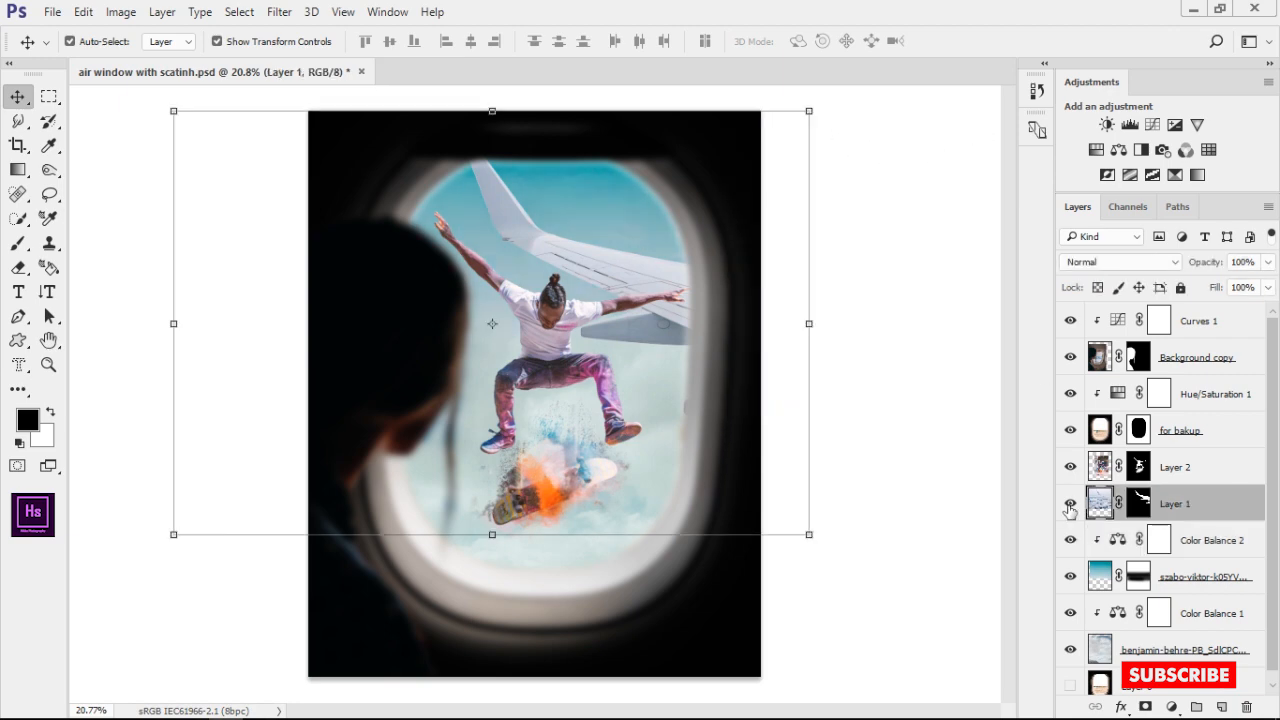
pyautogui.click(1119, 150)
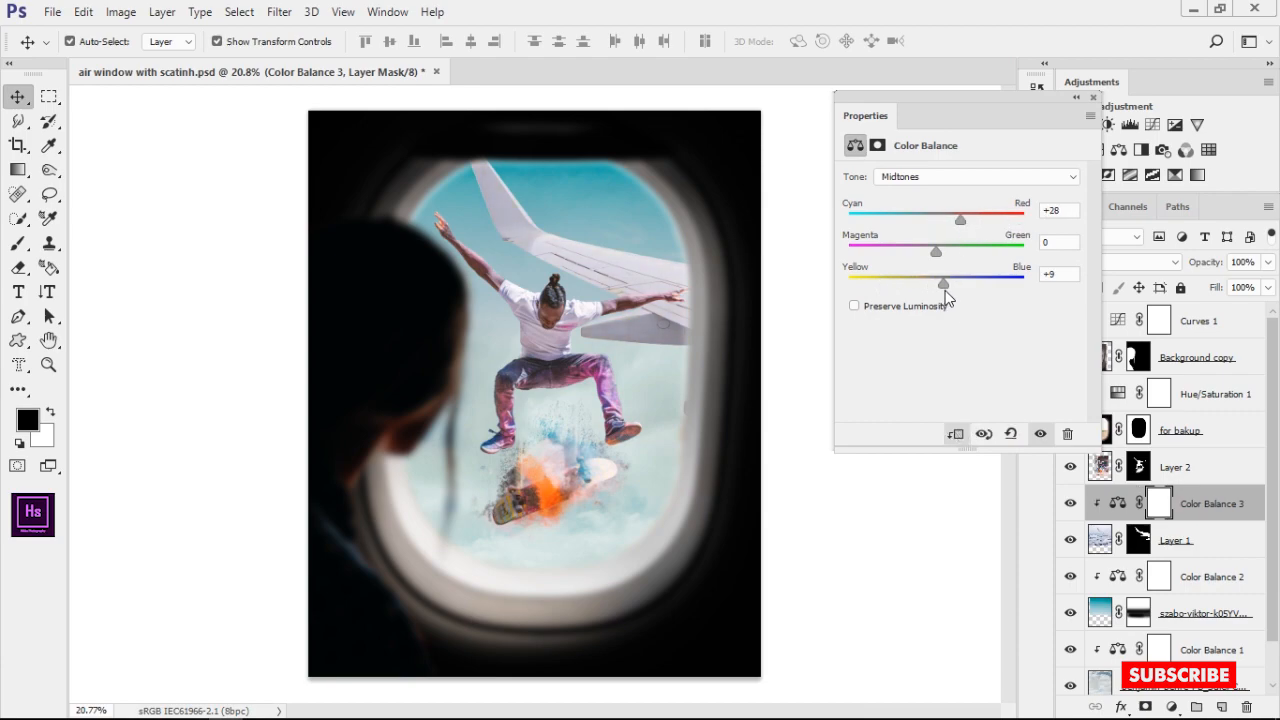
pyautogui.moveTo(945, 291); pyautogui.dragTo(943, 290)
pyautogui.moveTo(960, 219); pyautogui.dragTo(956, 222)
# Shift the wing's Color Balance Highlights toward yellow and set its Shadows to Yellow/Blue +15
pyautogui.click(948, 177)
pyautogui.click(941, 214)
pyautogui.moveTo(936, 284); pyautogui.dragTo(908, 286)
pyautogui.click(948, 180)
pyautogui.click(895, 192)
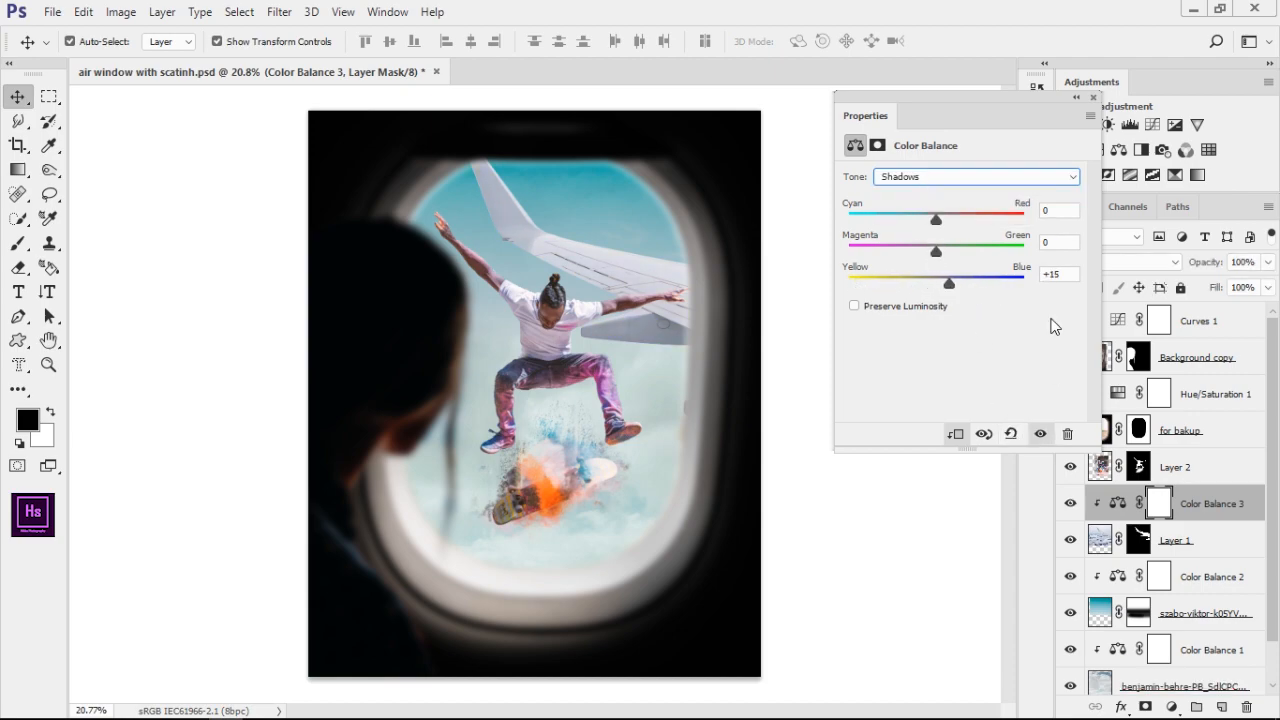
pyautogui.click(1074, 99)
# Try a Color Balance adjustment clipped to Layer 2 with Midtones at Cyan/Red +12 and Yellow/Blue -2, and delete it
pyautogui.click(587, 465)
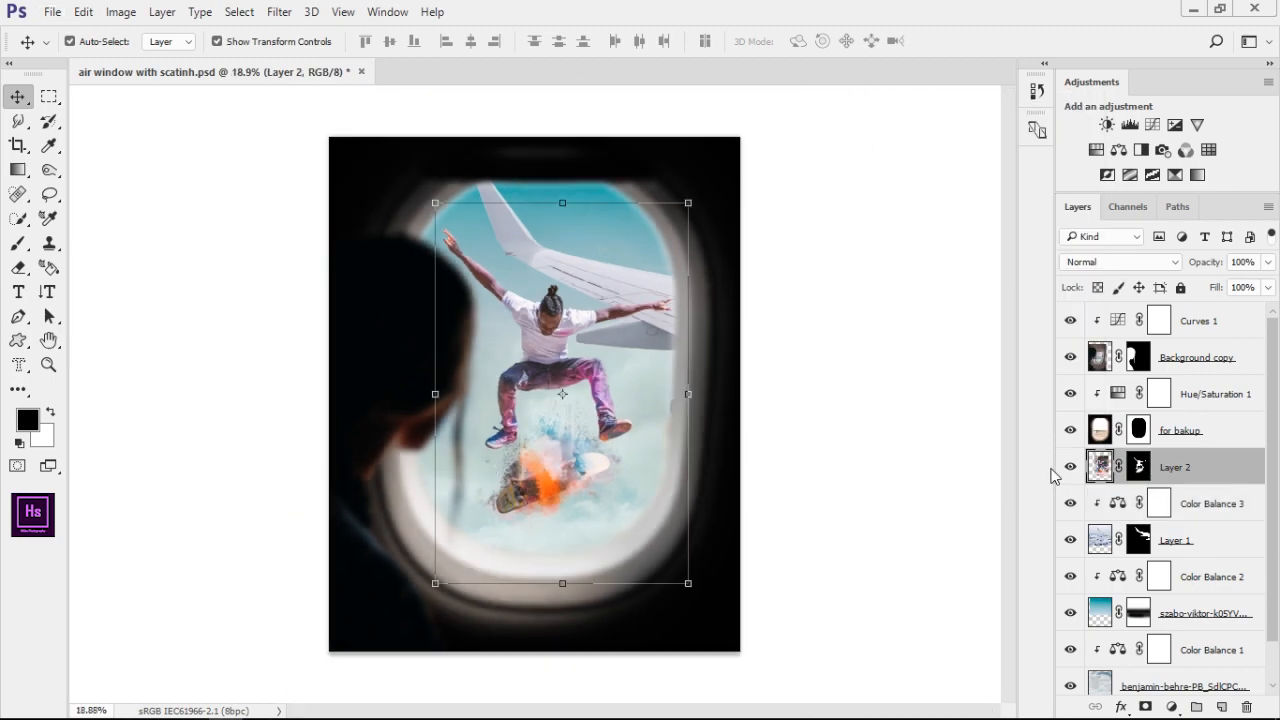
pyautogui.click(1118, 150)
pyautogui.scroll(5, 560, 490)
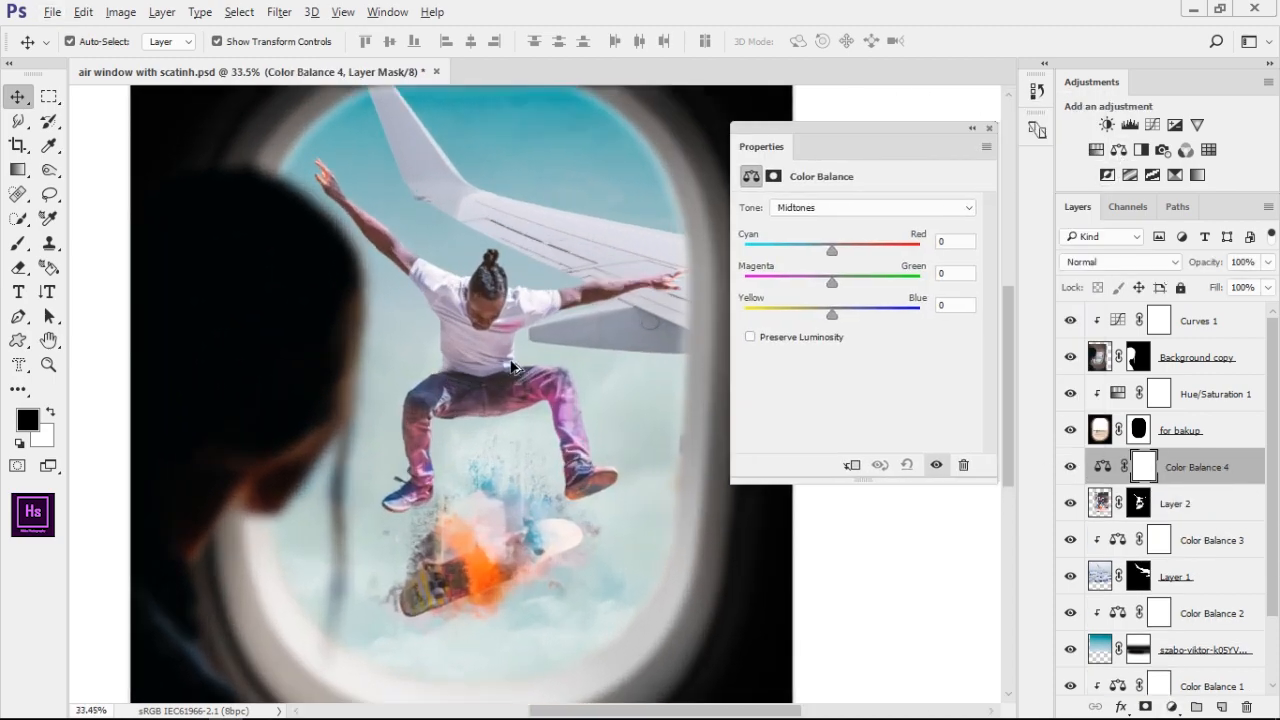
pyautogui.scroll(-4, 619, 491)
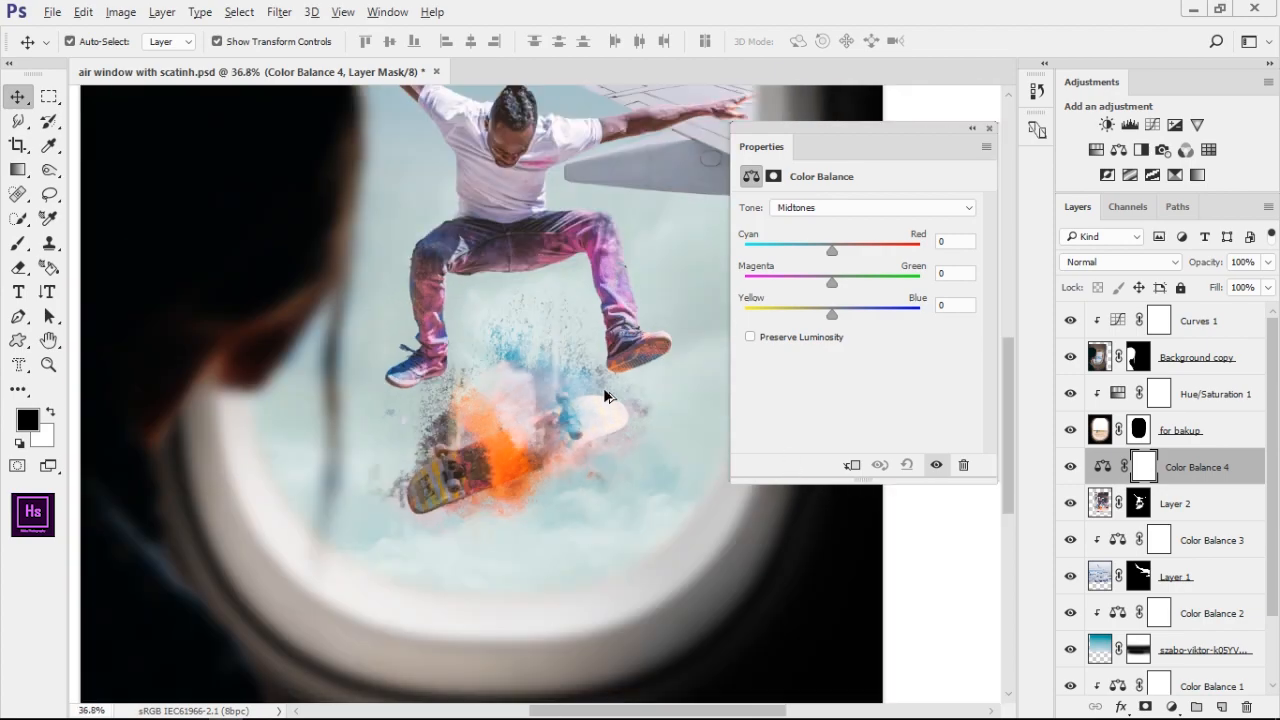
pyautogui.moveTo(831, 313); pyautogui.dragTo(877, 313)
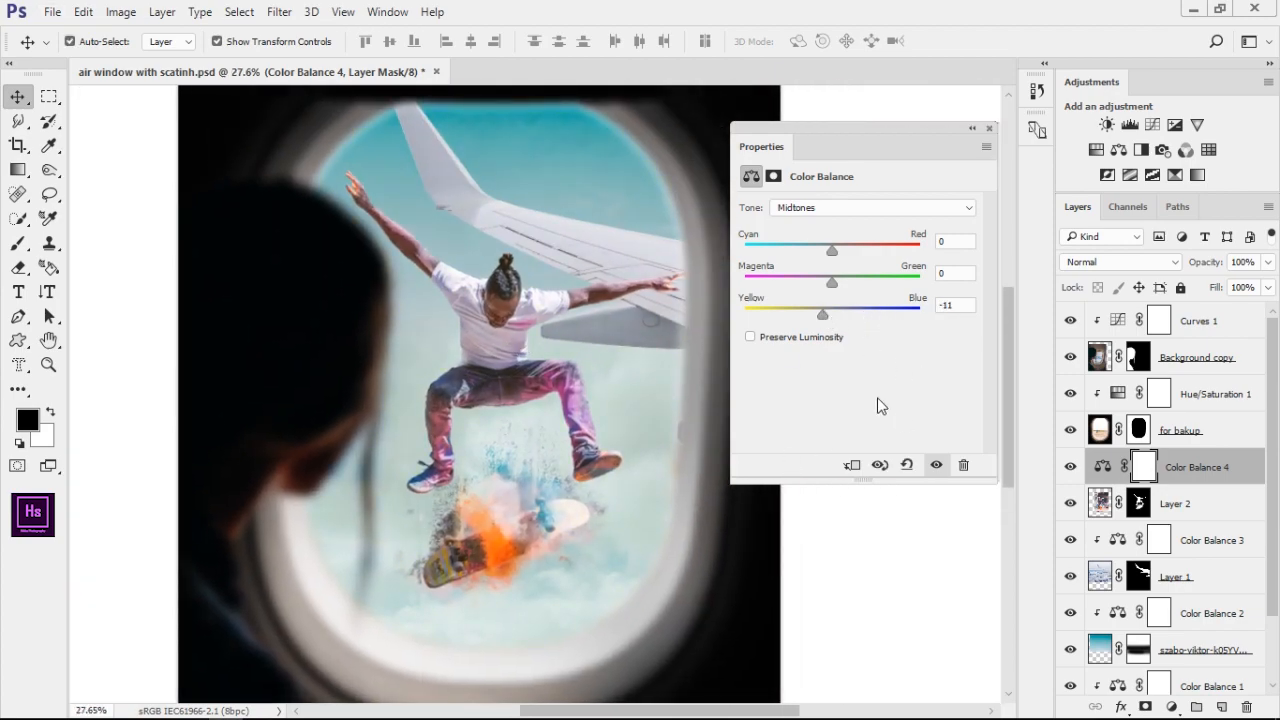
pyautogui.moveTo(831, 250); pyautogui.dragTo(843, 252)
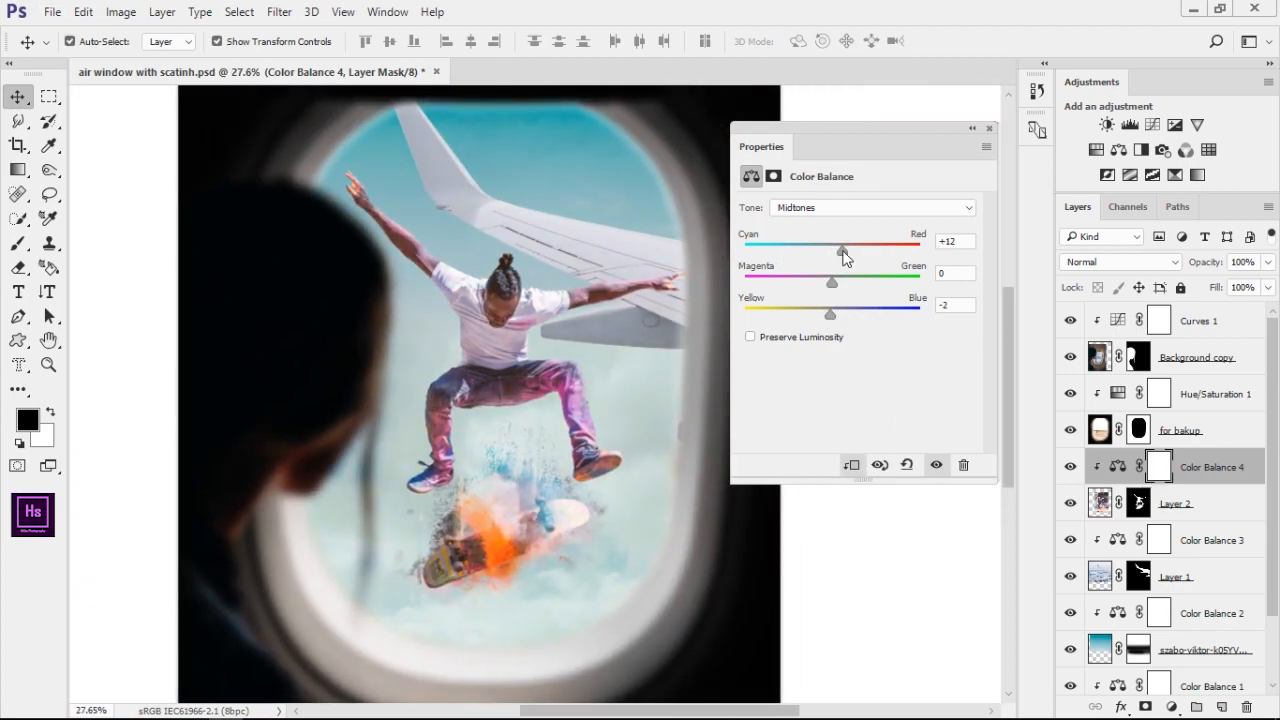
pyautogui.click(845, 231)
pyautogui.click(971, 128)
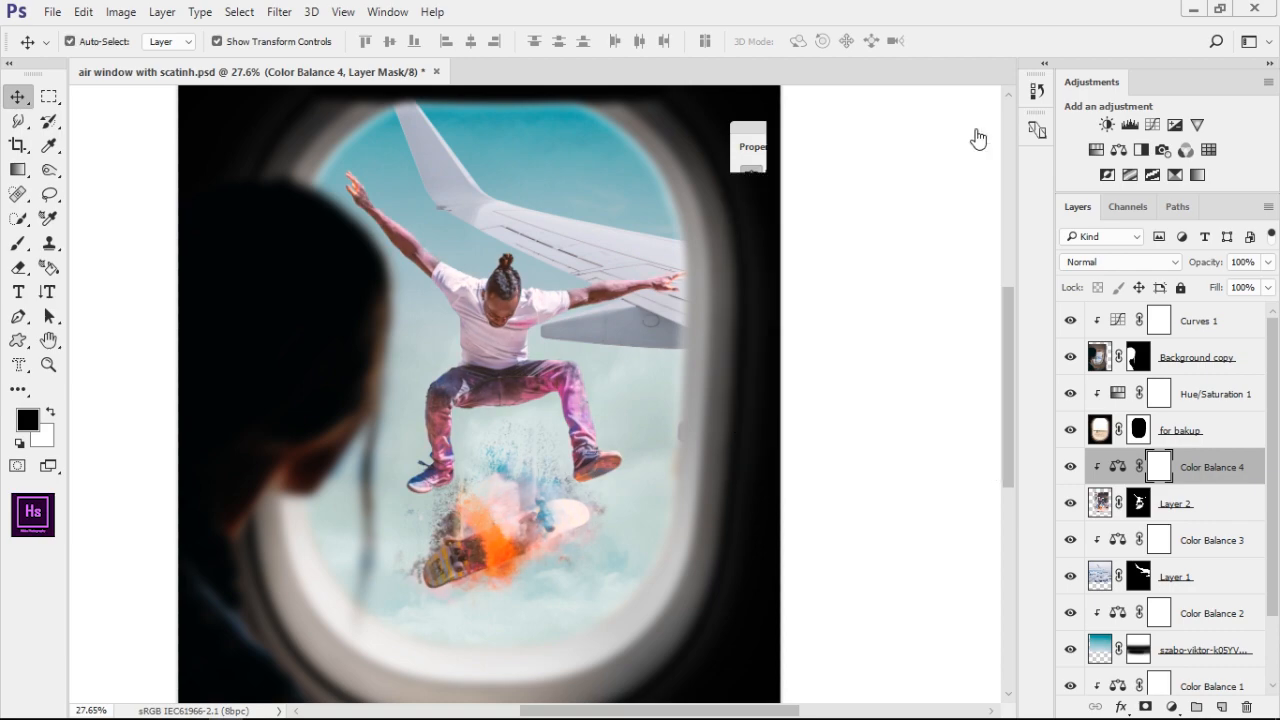
pyautogui.moveTo(1226, 481); pyautogui.dragTo(1247, 707)
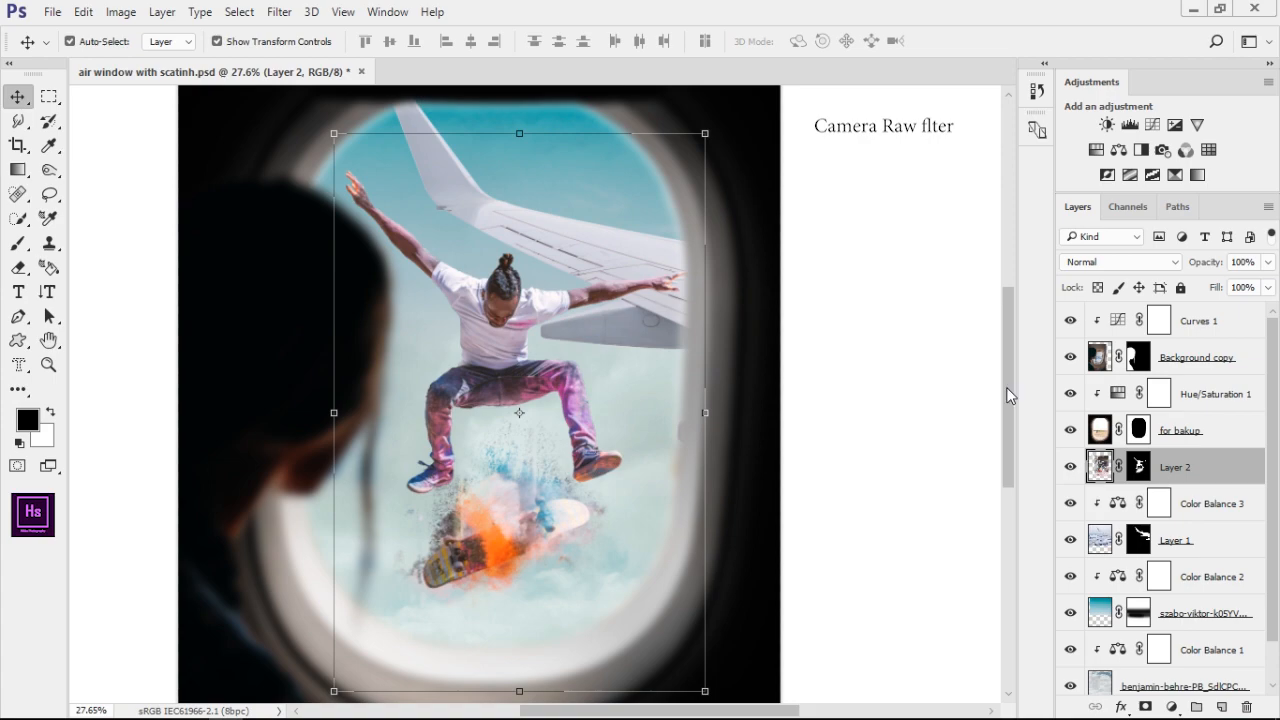
# Apply the Camera Raw filter to Layer 2 with Calibration at Blue Primary Hue +3, Saturation +6, Green Primary Hue -4, Saturation +38
pyautogui.click(280, 12)
pyautogui.click(330, 117)
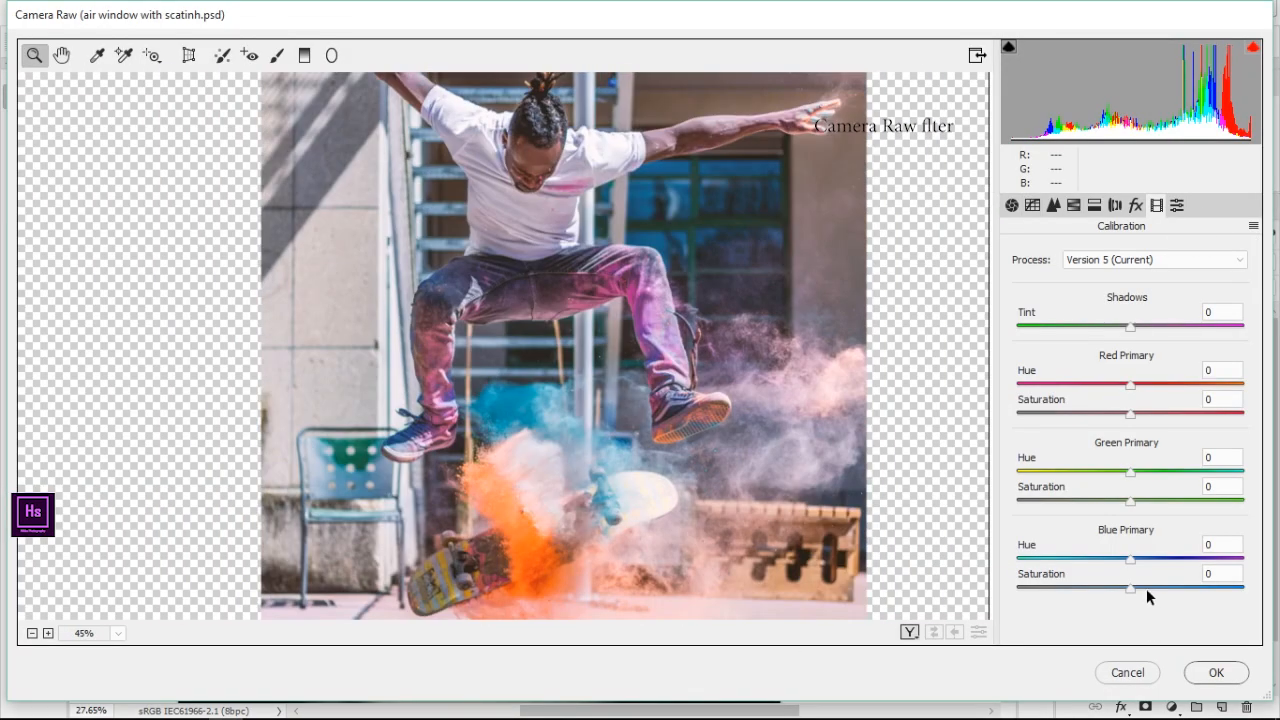
pyautogui.moveTo(1146, 589); pyautogui.dragTo(1048, 551)
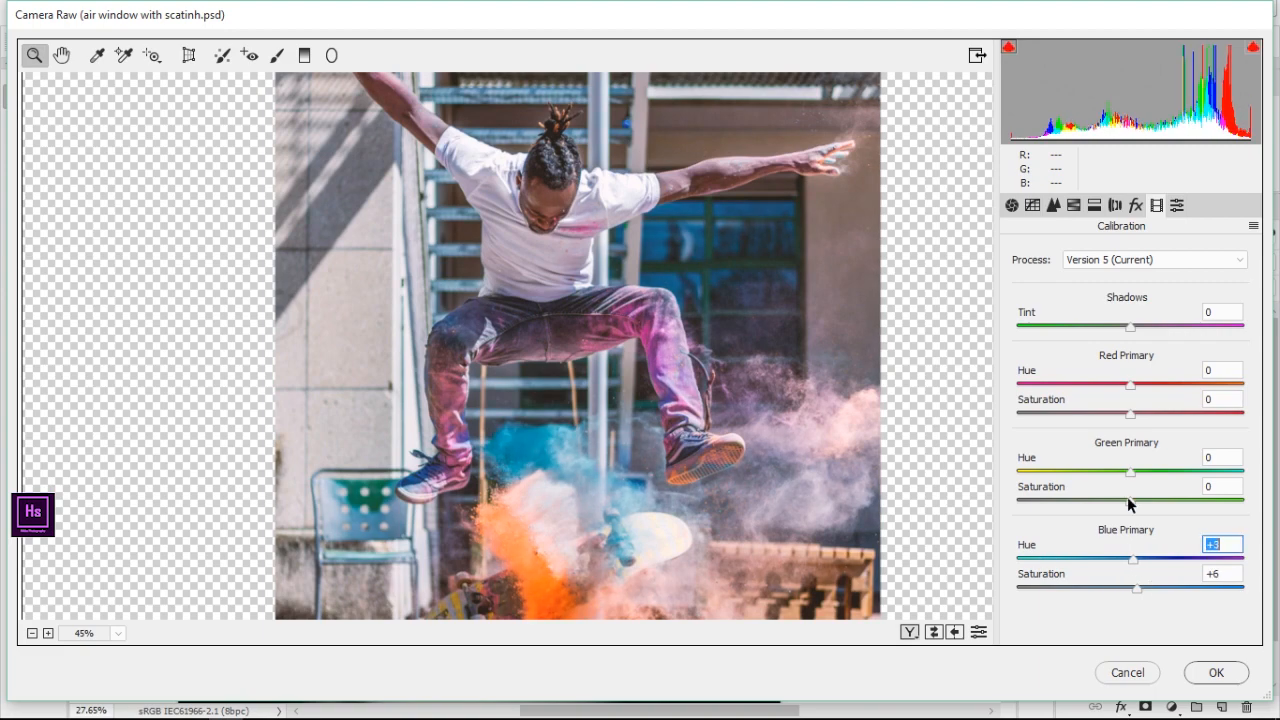
pyautogui.moveTo(1129, 500); pyautogui.dragTo(1174, 500)
pyautogui.moveTo(1131, 472); pyautogui.dragTo(1193, 479)
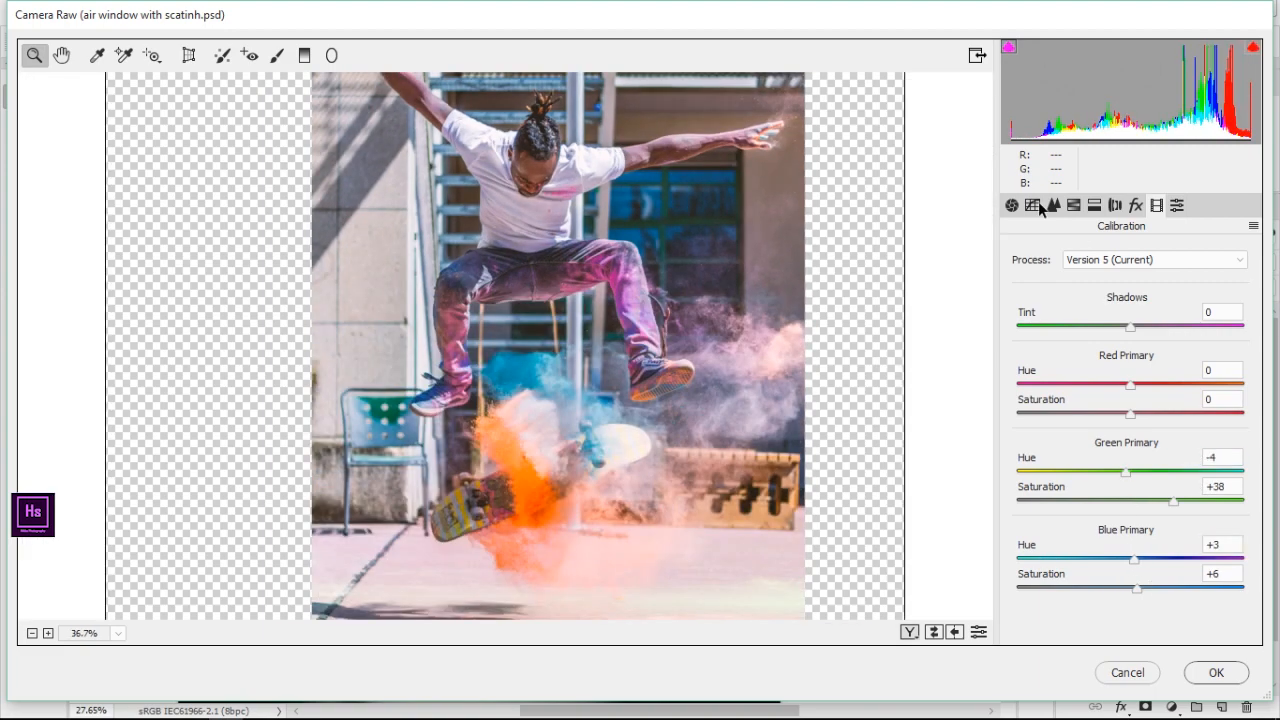
# Set the HSL Luminance of Layer 2 to Reds +100, Oranges +15, Yellows +96 and Greens +38, and raise Purples
pyautogui.click(1074, 205)
pyautogui.moveTo(1131, 354); pyautogui.dragTo(1125, 381)
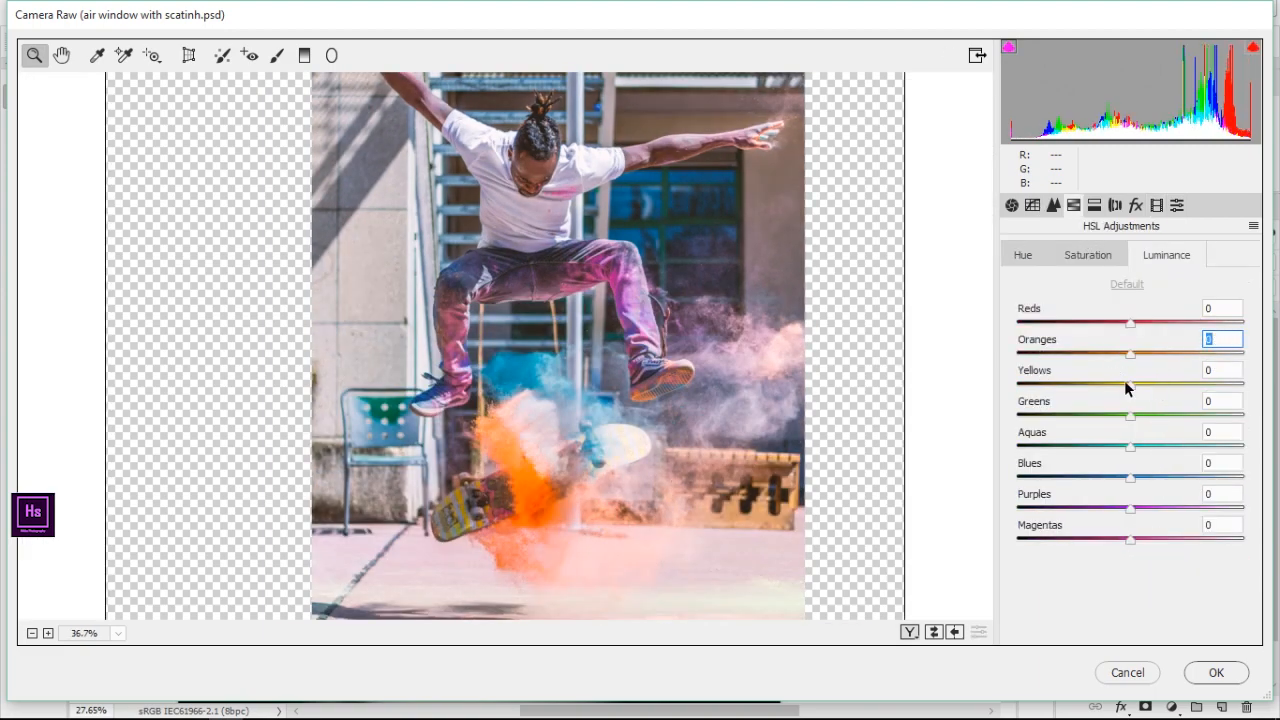
pyautogui.moveTo(1130, 323); pyautogui.dragTo(1265, 332)
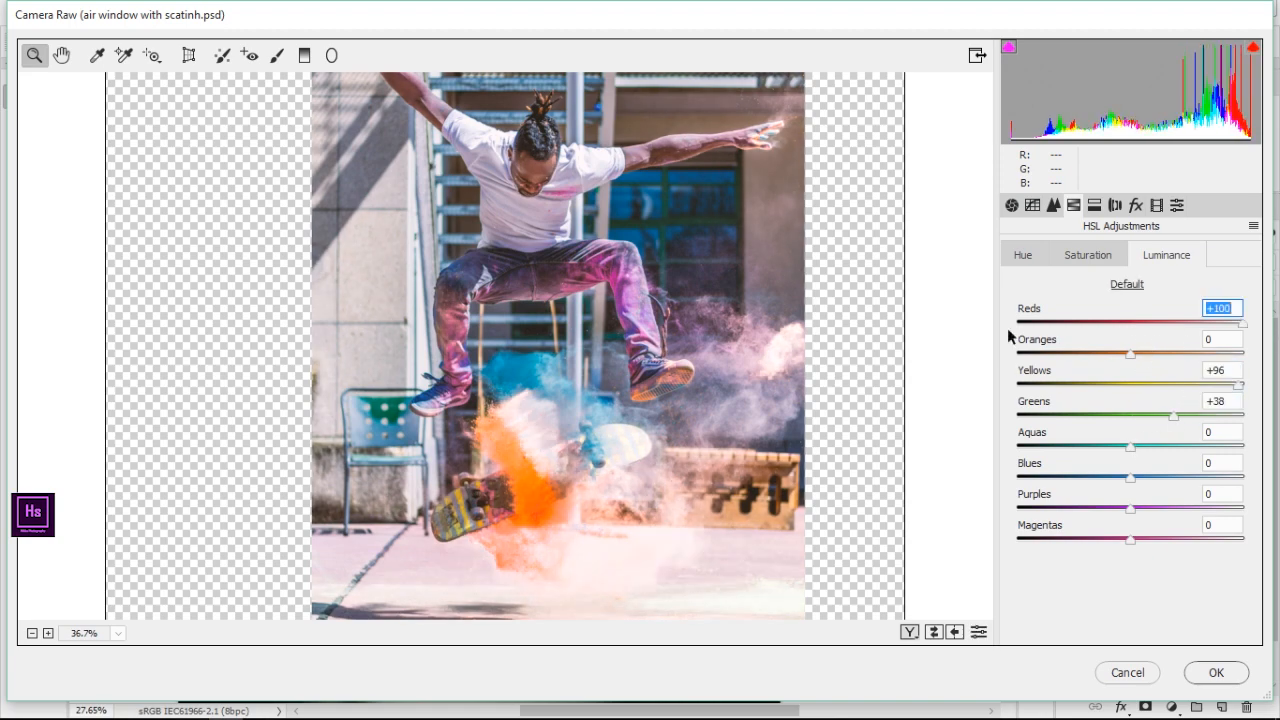
pyautogui.scroll(3, 710, 336)
pyautogui.moveTo(1130, 354); pyautogui.dragTo(1279, 357)
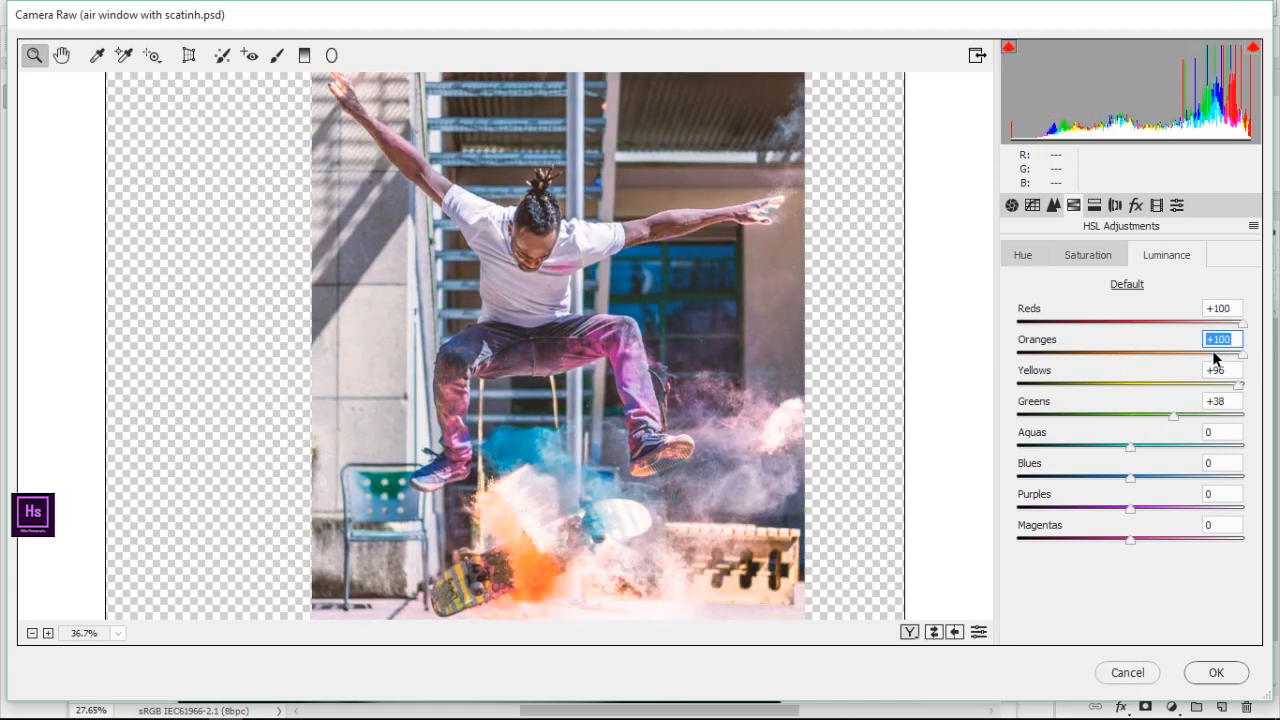
pyautogui.moveTo(1092, 354); pyautogui.dragTo(1147, 356)
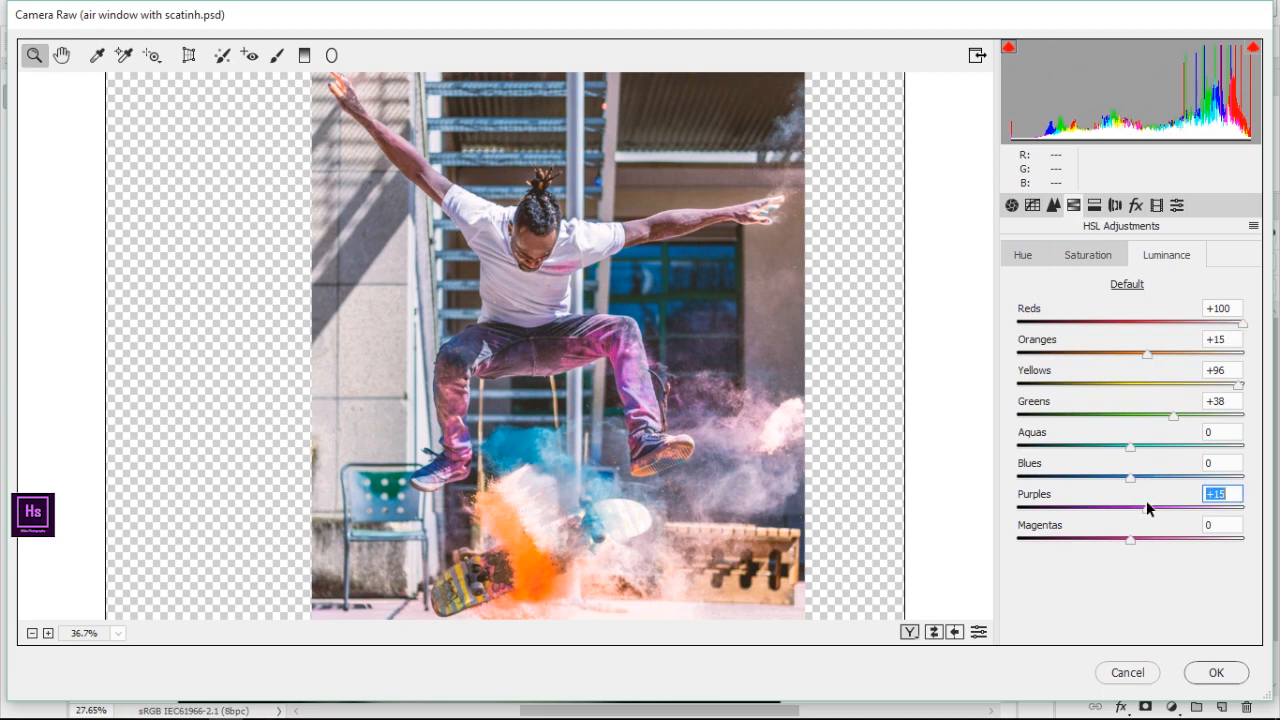
pyautogui.moveTo(1147, 504); pyautogui.dragTo(1226, 518)
# Fine-tune the Camera Raw Basic settings, raising one value and slightly lowering another, and apply the filter to Layer 2
pyautogui.click(1070, 257)
pyautogui.click(1024, 256)
pyautogui.click(1030, 205)
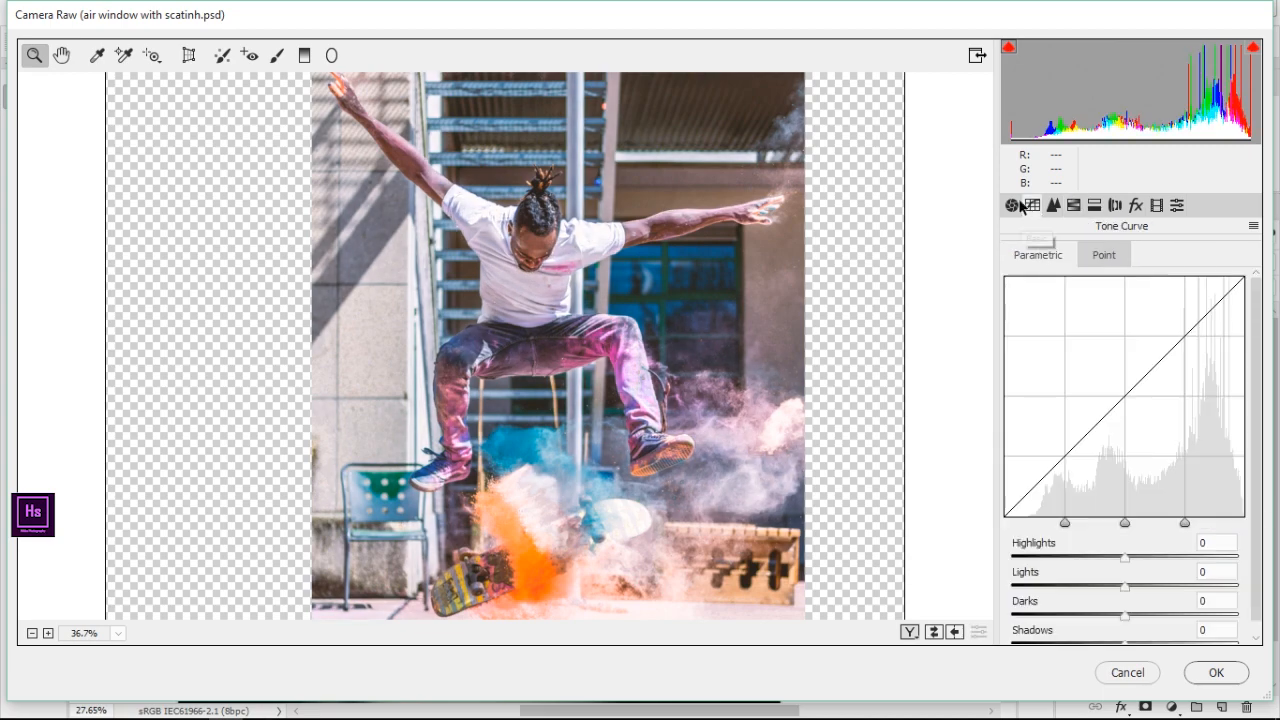
pyautogui.click(1012, 205)
pyautogui.scroll(-3, 1132, 480)
pyautogui.moveTo(1125, 551); pyautogui.dragTo(1161, 549)
pyautogui.moveTo(1124, 418)
pyautogui.mouseDown()
pyautogui.moveTo(992, 413)
pyautogui.moveTo(1115, 421)
pyautogui.mouseUp()
pyautogui.click(934, 633)
pyautogui.click(1216, 672)
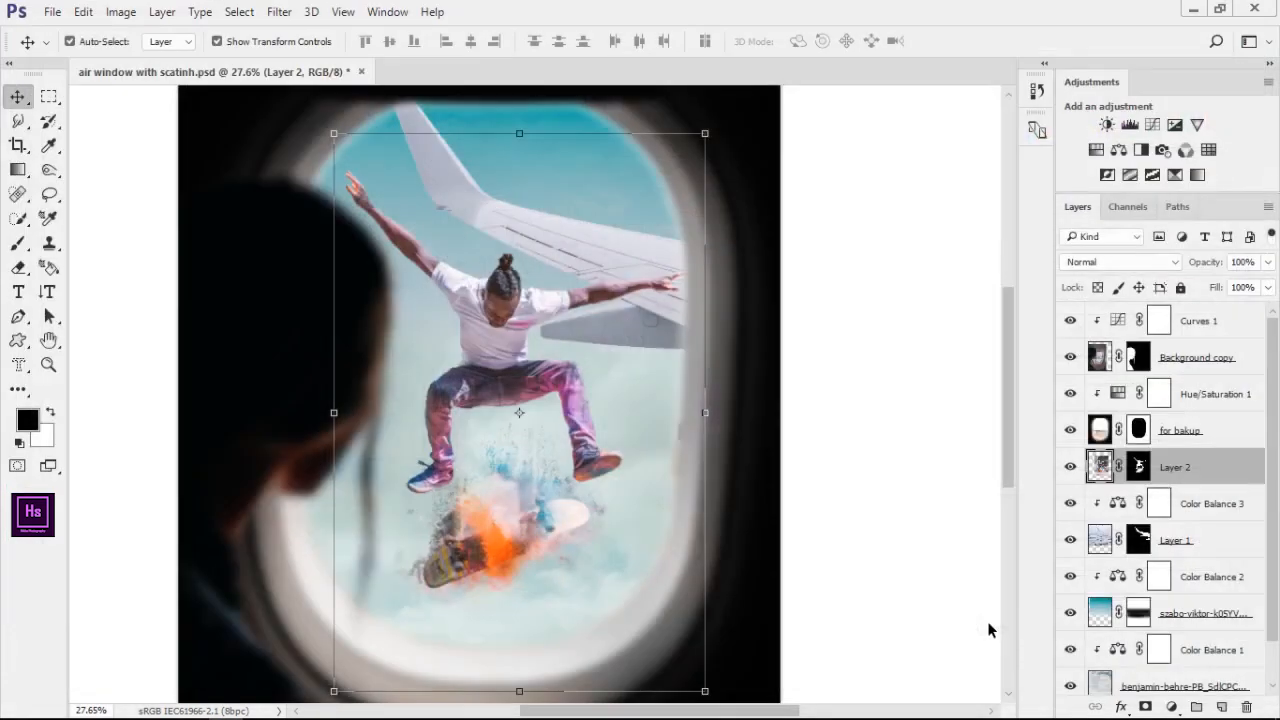
# Examine the recolored skateboarder, his clothing and the paint splash against the wing and sky
pyautogui.click(897, 380)
pyautogui.scroll(6, 455, 364)
pyautogui.scroll(1, 596, 382)
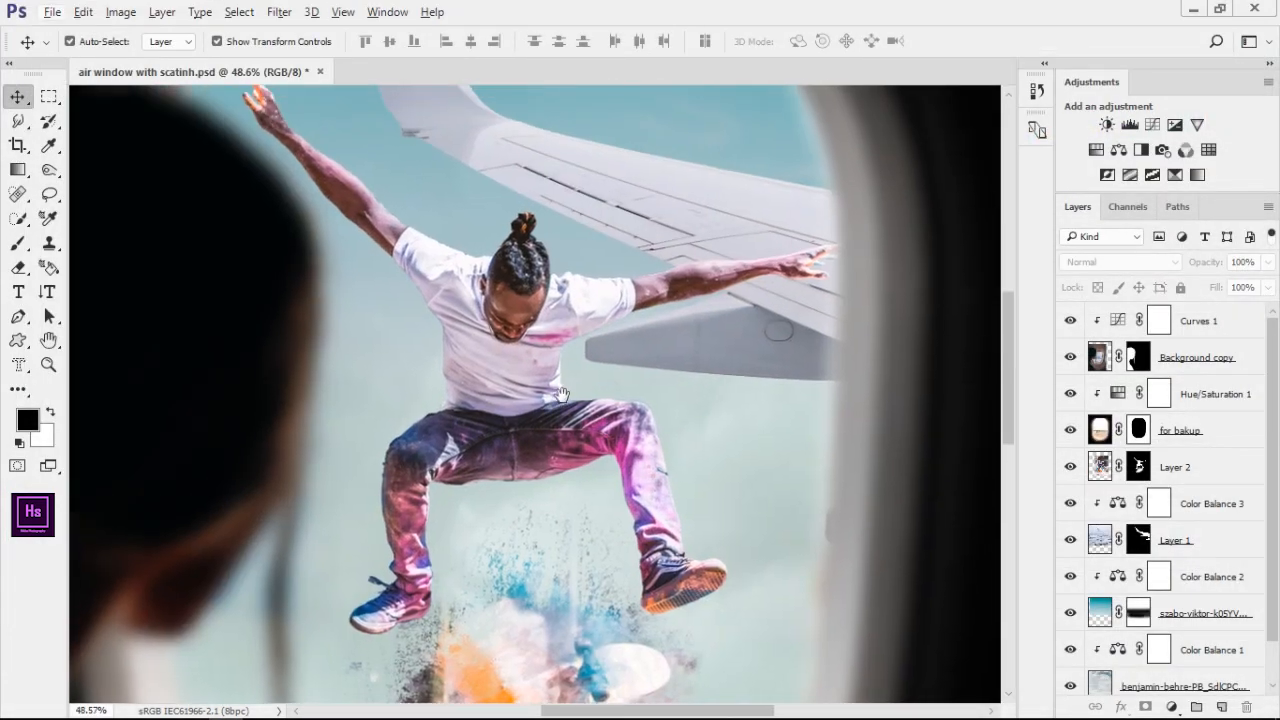
pyautogui.scroll(2, 612, 332)
pyautogui.moveTo(585, 361); pyautogui.dragTo(571, 315)
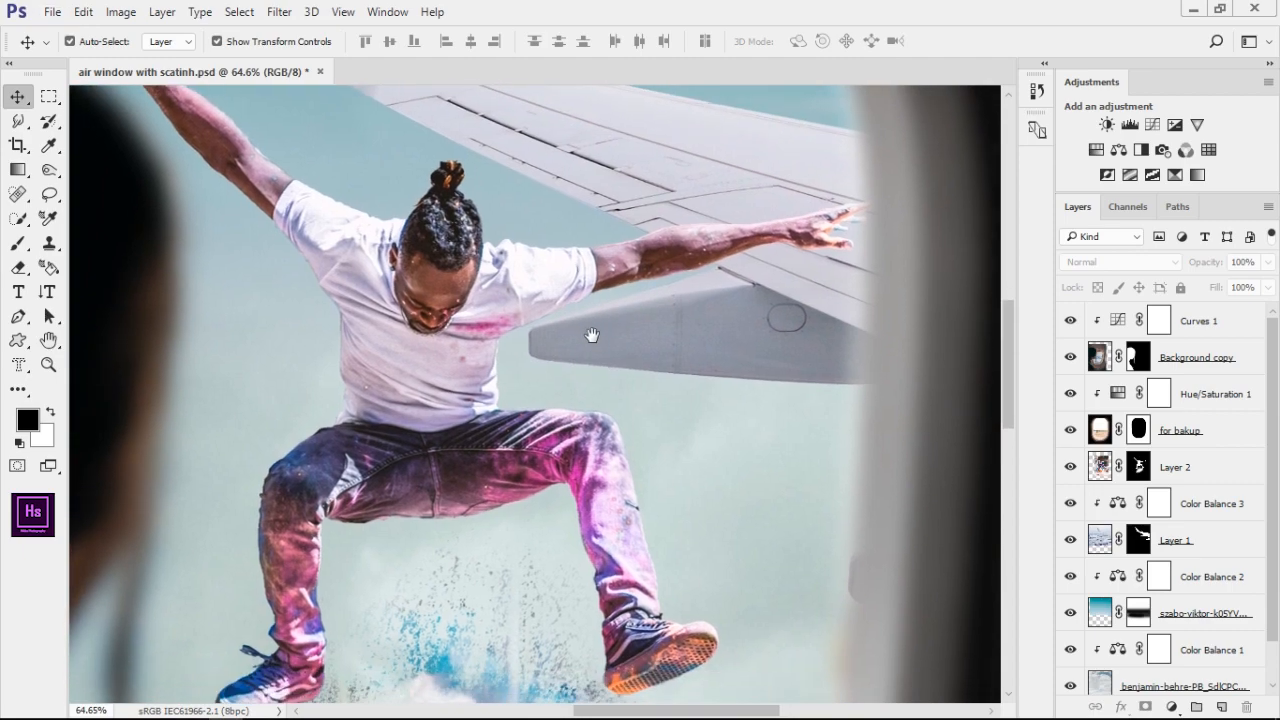
pyautogui.scroll(3, 546, 452)
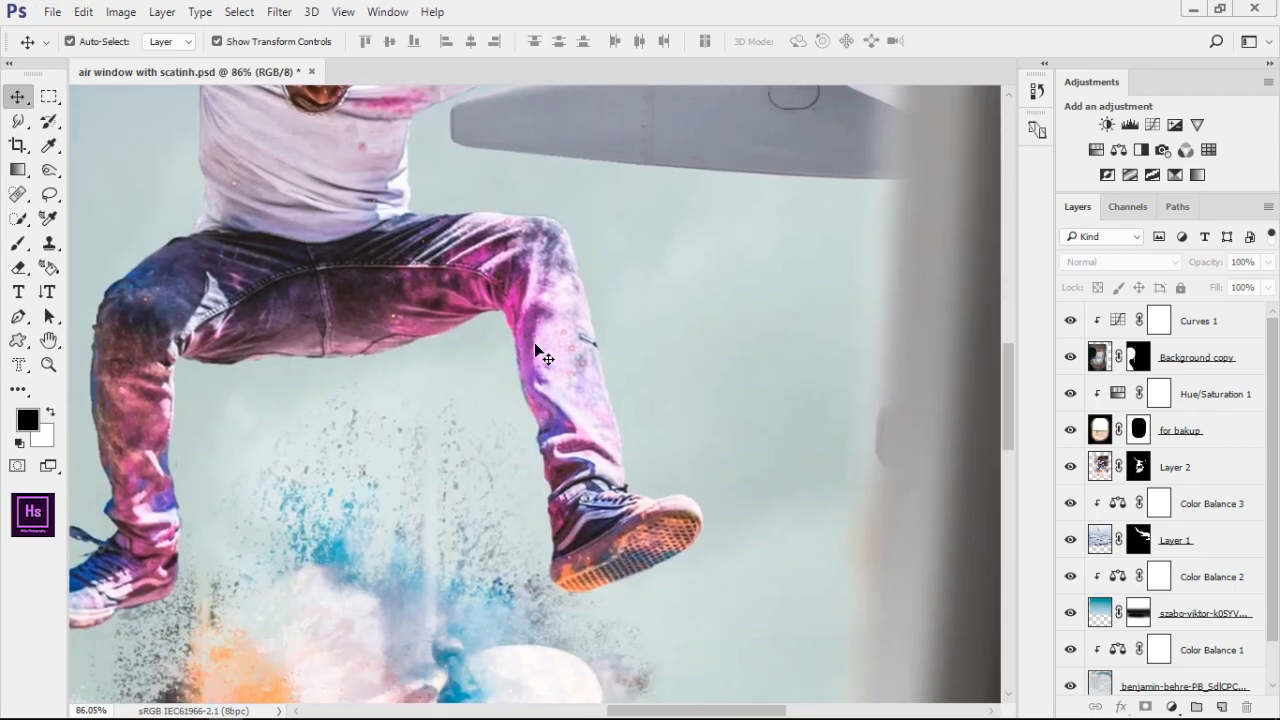
pyautogui.scroll(-6, 512, 435)
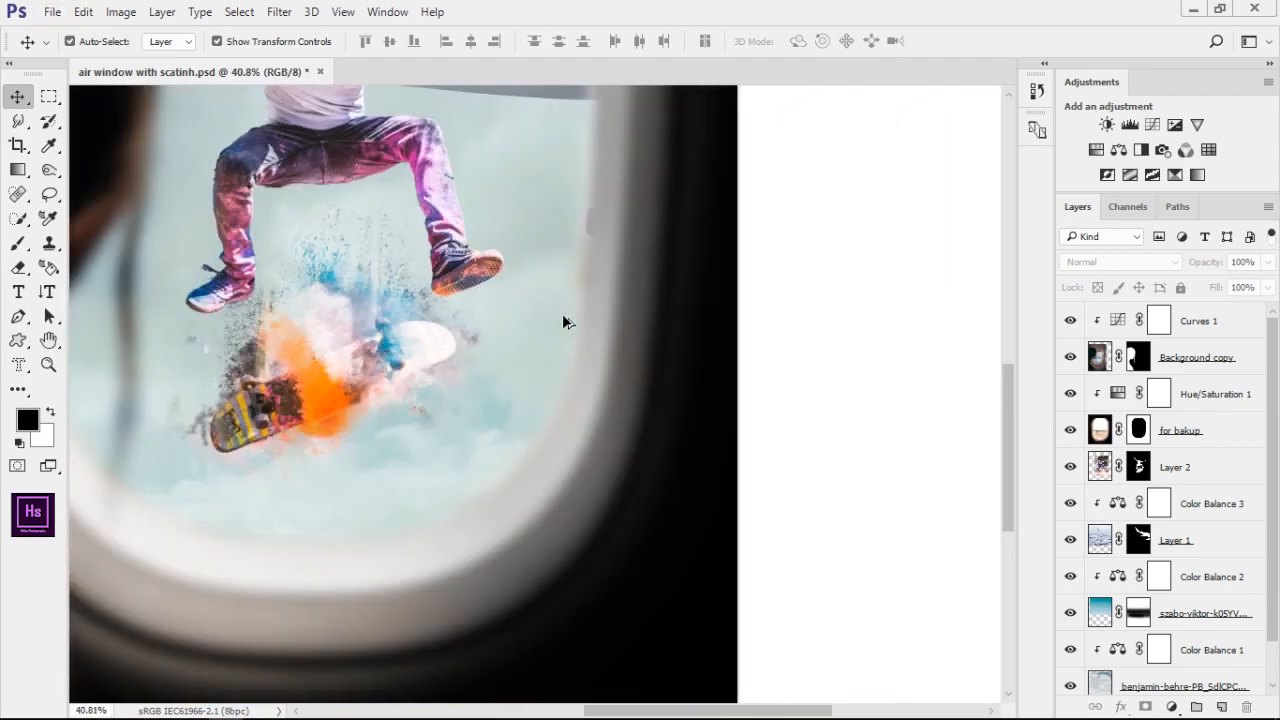
# Choose a curved dust brush and stamp it in black on Layer 2's mask over the skateboard and right-hand shoe
pyautogui.click(1140, 467)
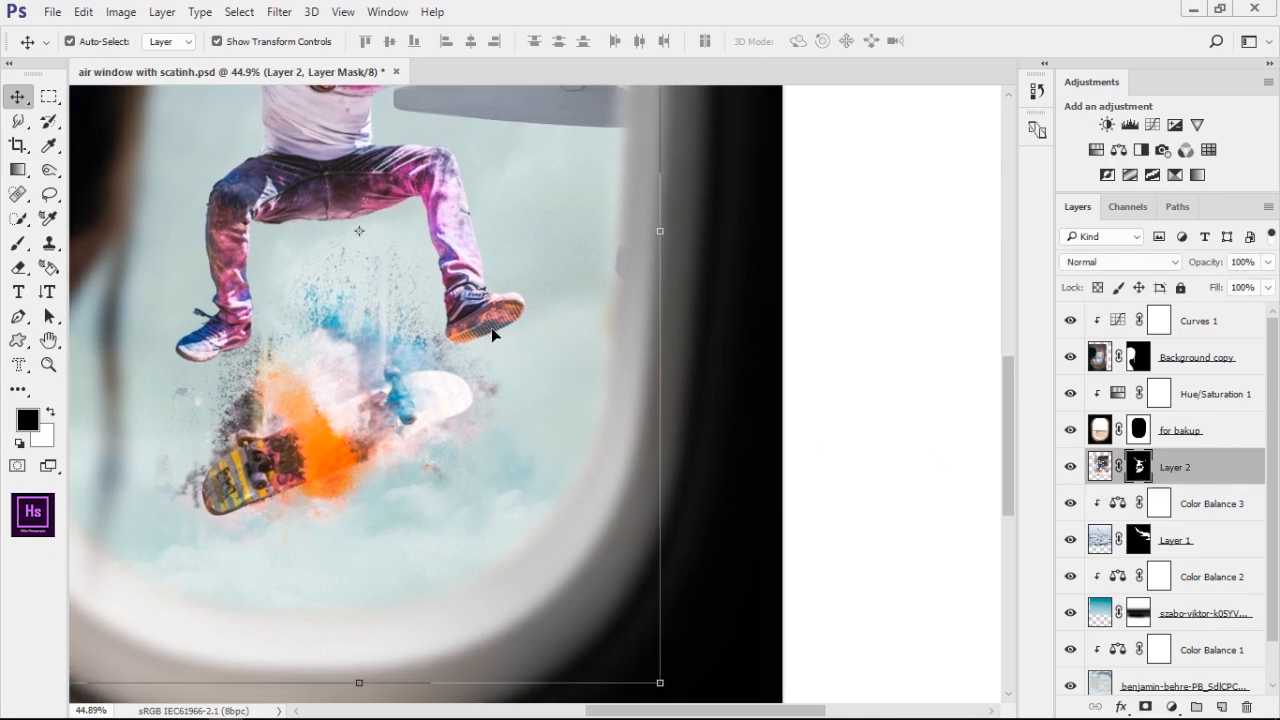
pyautogui.press('b')
pyautogui.rightClick(491, 327)
pyautogui.scroll(-4, 677, 423)
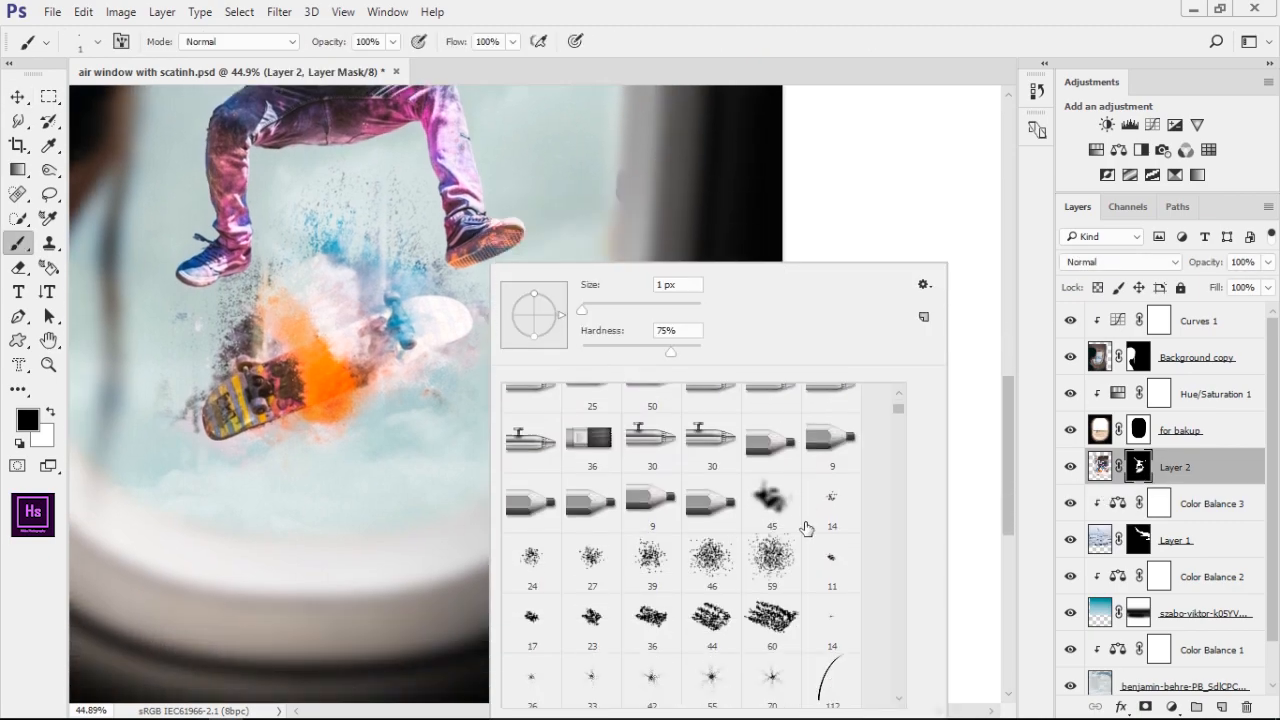
pyautogui.moveTo(903, 411); pyautogui.dragTo(895, 503)
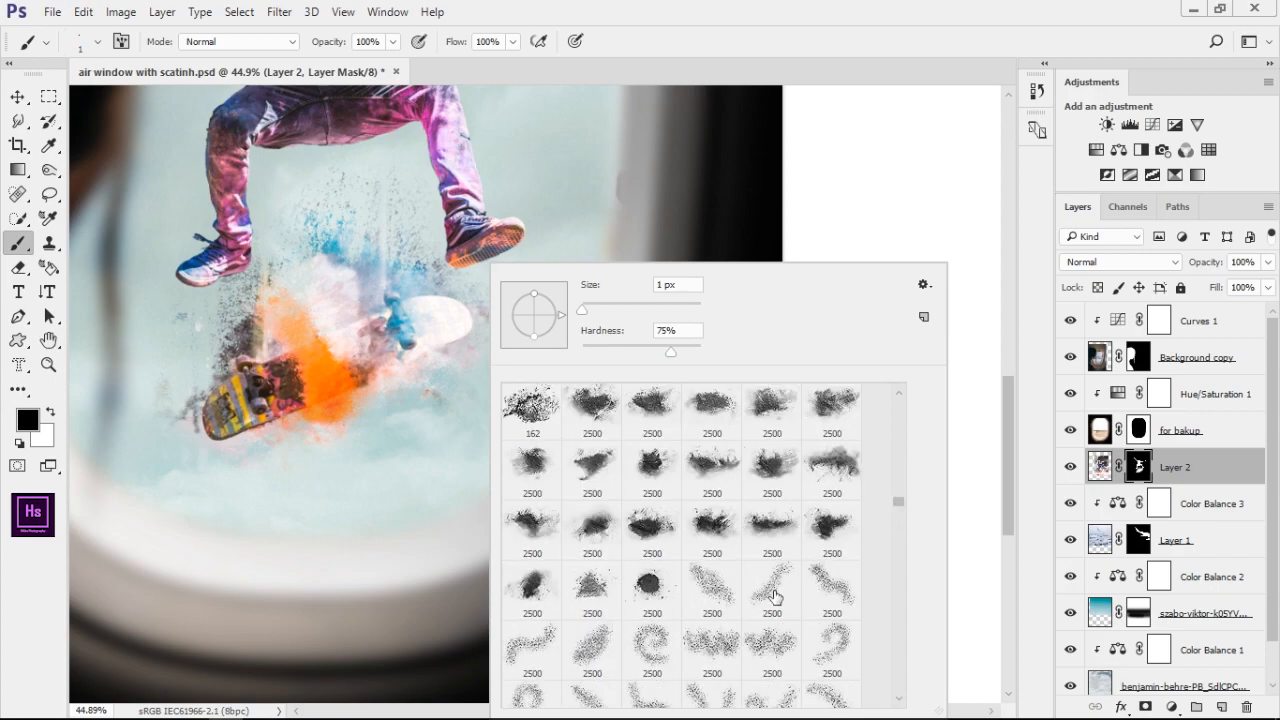
pyautogui.click(772, 592)
pyautogui.click(857, 4)
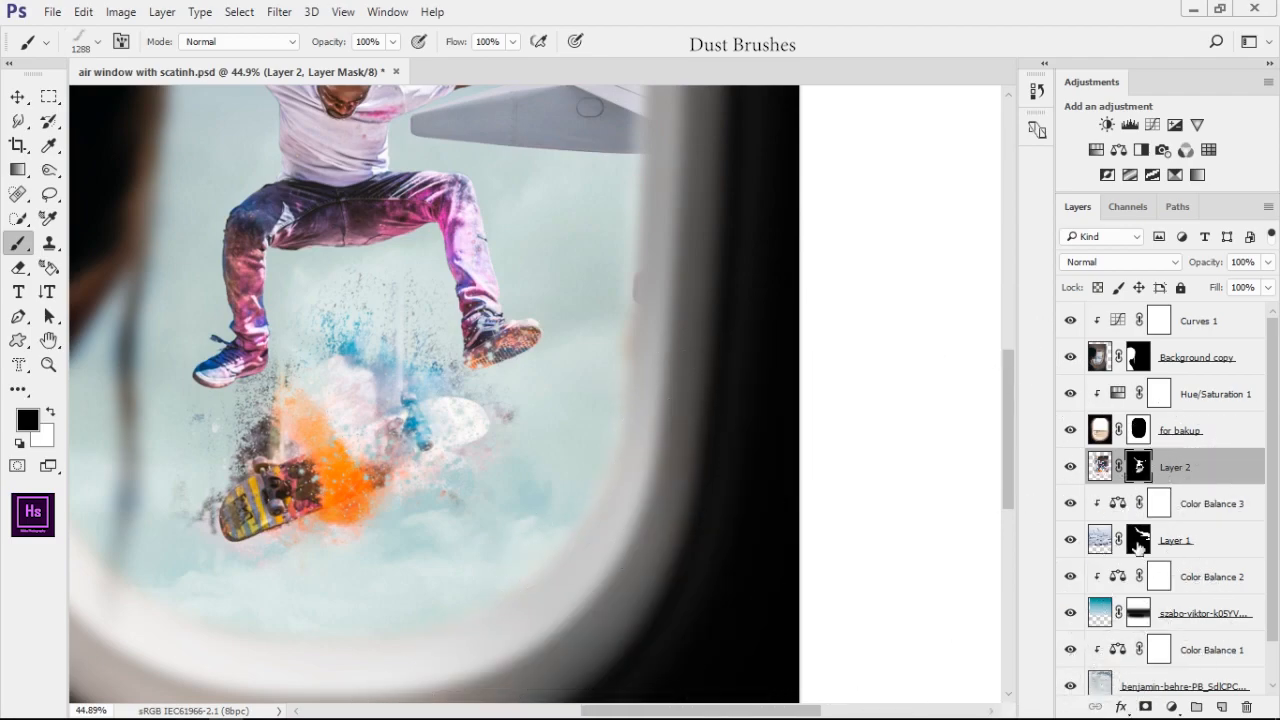
# Stamp white dust at 580 px on Layer 2's mask beside the paint splash, below the skateboard's white end
pyautogui.press('[')
pyautogui.press('[')
pyautogui.press('[')
pyautogui.press('[')
pyautogui.press('x')
pyautogui.press('[')
pyautogui.press('[')
pyautogui.press('[')
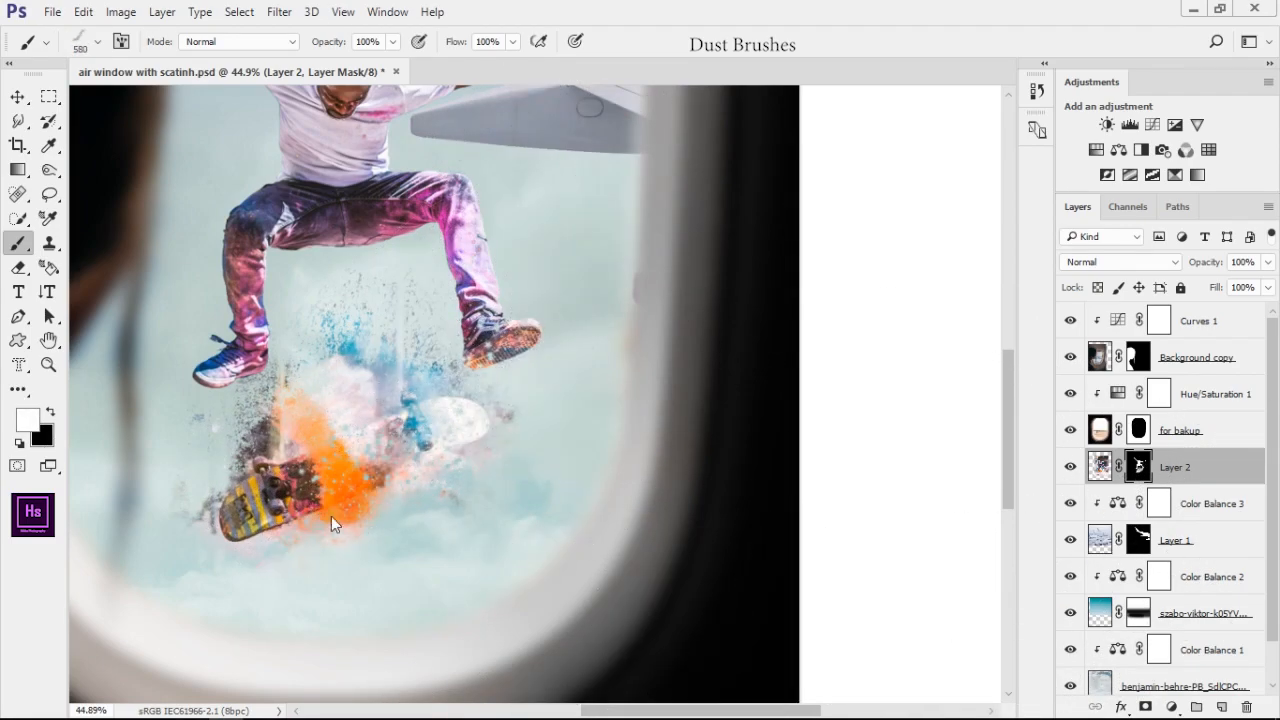
pyautogui.scroll(4, 334, 524)
pyautogui.moveTo(544, 450); pyautogui.dragTo(510, 478)
pyautogui.rightClick(605, 490)
pyautogui.press('Return')
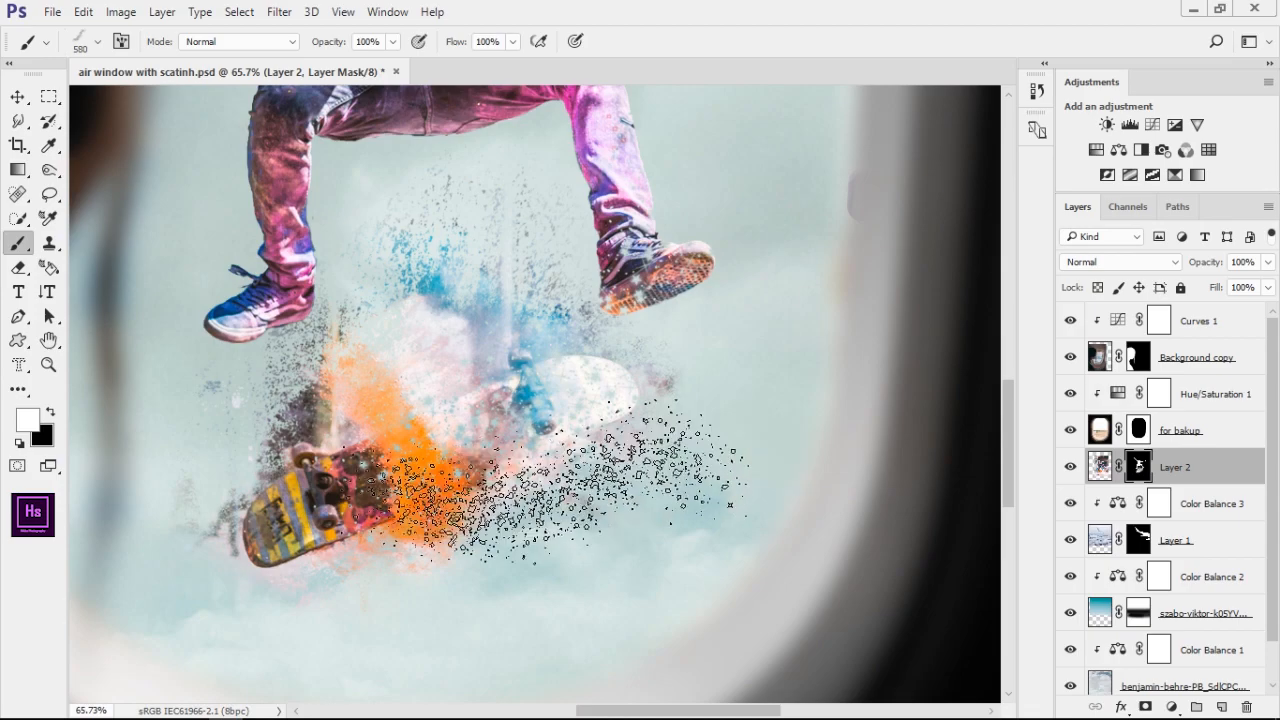
pyautogui.click(592, 470)
# Try a different dust brush at 404 px on Layer 2's mask beside the right-hand shoe
pyautogui.moveTo(722, 328); pyautogui.dragTo(605, 363)
pyautogui.rightClick(755, 518)
pyautogui.scroll(-2, 663, 640)
pyautogui.click(660, 652)
pyautogui.press('Return')
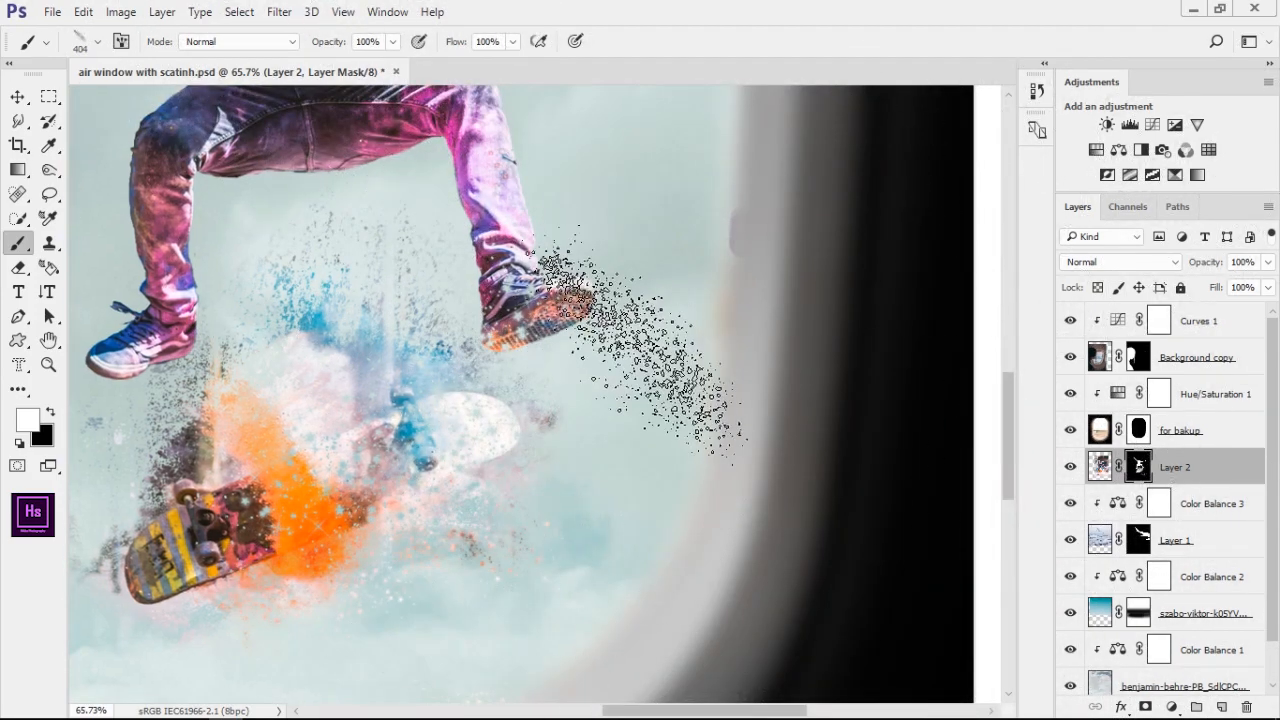
pyautogui.click(625, 293)
pyautogui.click(195, 535)
# Try another dust brush at 547 px near the right-hand shoe and undo the recent dust stamps
pyautogui.rightClick(668, 535)
pyautogui.click(949, 546)
pyautogui.click(965, 8)
pyautogui.press('[')
pyautogui.press('[')
pyautogui.press('[')
pyautogui.click(610, 370)
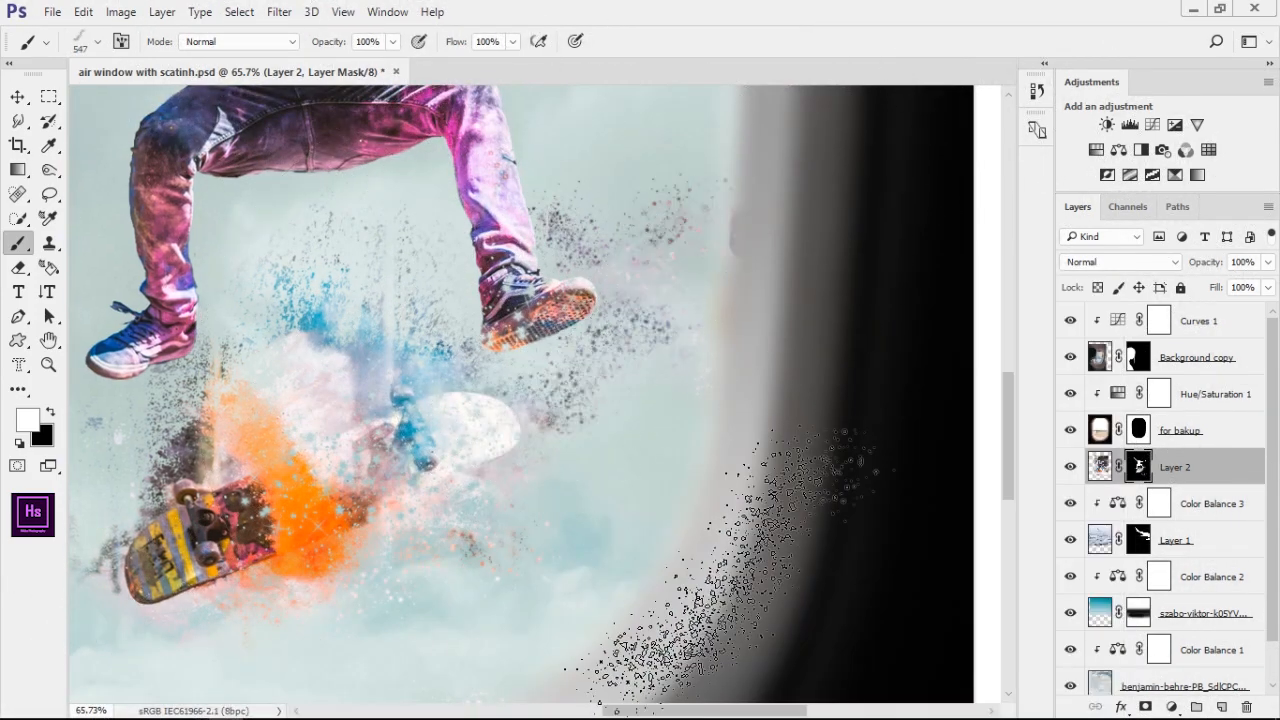
pyautogui.scroll(-2, 680, 474)
pyautogui.hotkey('ctrl', 'alt', 'z')
pyautogui.hotkey('ctrl', 'alt', 'z')
pyautogui.scroll(-1, 680, 474)
# Try a diagonal dust brush in a reduced size beneath the right-hand shoe and undo the stamp
pyautogui.press(']')
pyautogui.press(']')
pyautogui.press(']')
pyautogui.rightClick(676, 395)
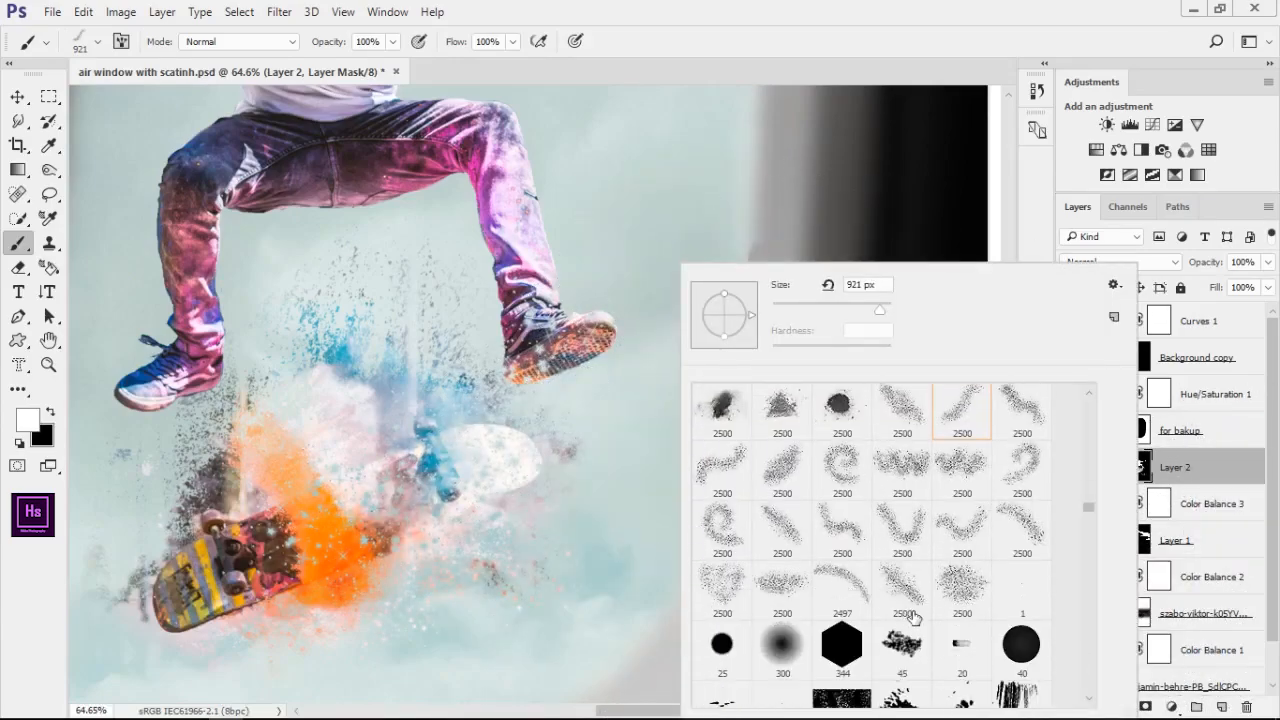
pyautogui.doubleClick(909, 608)
pyautogui.press('[')
pyautogui.press('[')
pyautogui.press('[')
pyautogui.click(615, 390)
pyautogui.hotkey('ctrl', 'alt', 'z')
# Try a 2500 px dust brush on the sky beside the skateboarder and undo it
pyautogui.scroll(-5, 979, 583)
pyautogui.rightClick(820, 400)
pyautogui.doubleClick(845, 388)
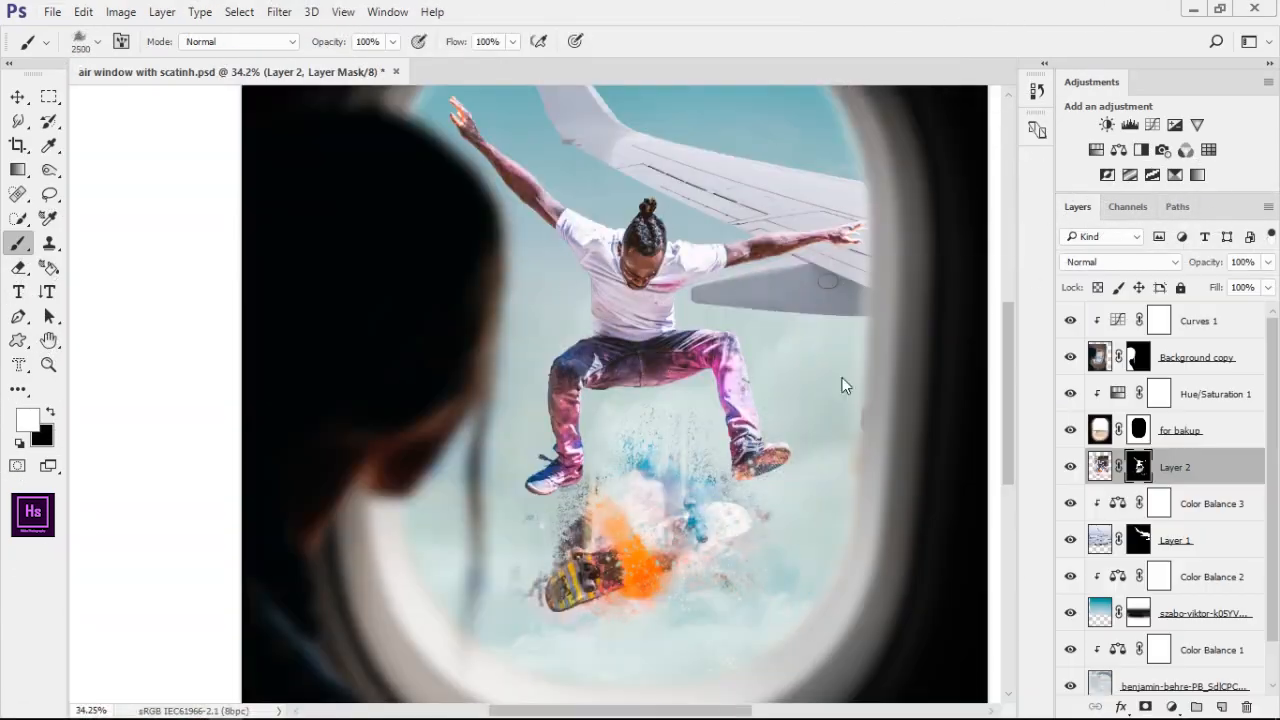
pyautogui.click(843, 390)
pyautogui.hotkey('ctrl', 'alt', 'z')
# Try further dust brush presets and sizes on Layer 2's mask around the skateboard and shoes
pyautogui.rightClick(707, 411)
pyautogui.moveTo(816, 494)
pyautogui.mouseDown()
pyautogui.moveTo(708, 411)
pyautogui.moveTo(850, 387)
pyautogui.moveTo(651, 396)
pyautogui.moveTo(515, 375)
pyautogui.mouseUp()
pyautogui.scroll(2, 980, 503)
pyautogui.doubleClick(757, 506)
pyautogui.rightClick(718, 400)
pyautogui.scroll(-1, 1060, 586)
pyautogui.click(1005, 487)
pyautogui.click(785, 336)
pyautogui.press('Return')
pyautogui.scroll(6, 748, 445)
# Stamp a dust brush at 782 px in white on Layer 2's mask around the skateboard
pyautogui.rightClick(560, 400)
pyautogui.scroll(-3, 854, 580)
pyautogui.doubleClick(765, 470)
pyautogui.click(520, 350)
pyautogui.scroll(-8, 641, 412)
pyautogui.scroll(5, 715, 462)
# Try a smoke-shaped brush preset for Layer 2's mask, sized to 2604 px
pyautogui.rightClick(603, 266)
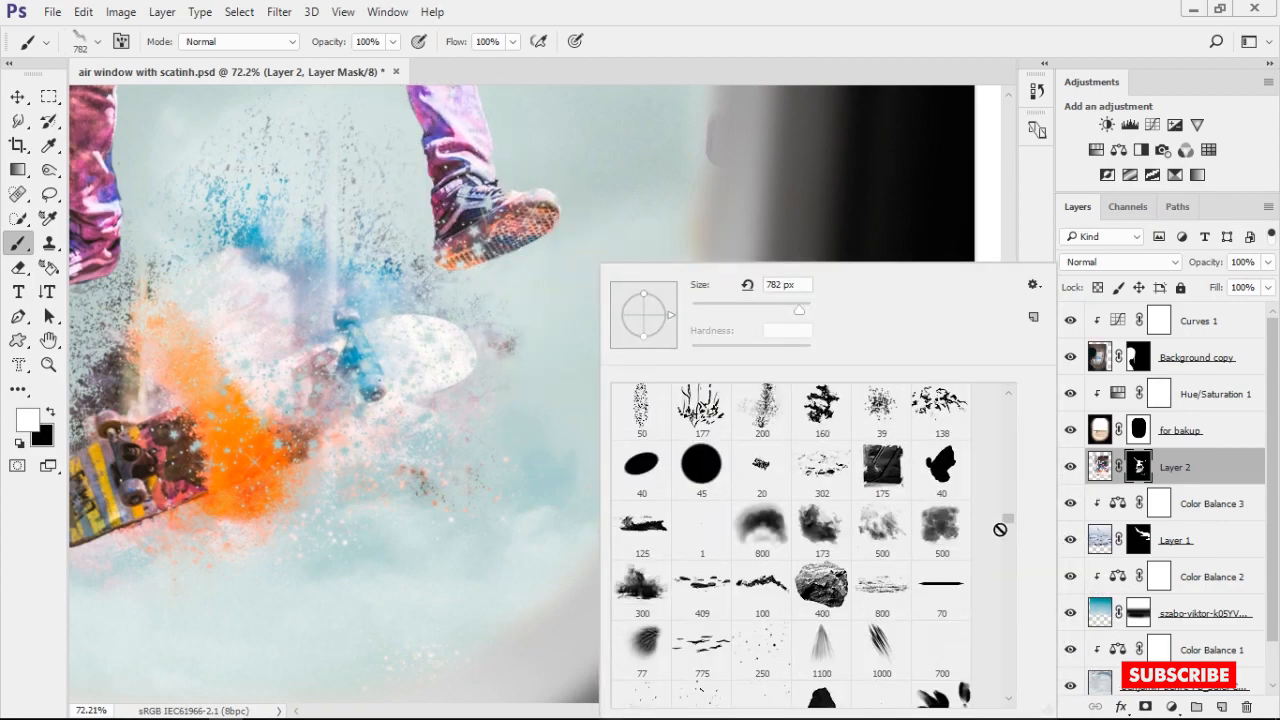
pyautogui.scroll(-10, 935, 530)
pyautogui.scroll(10, 935, 530)
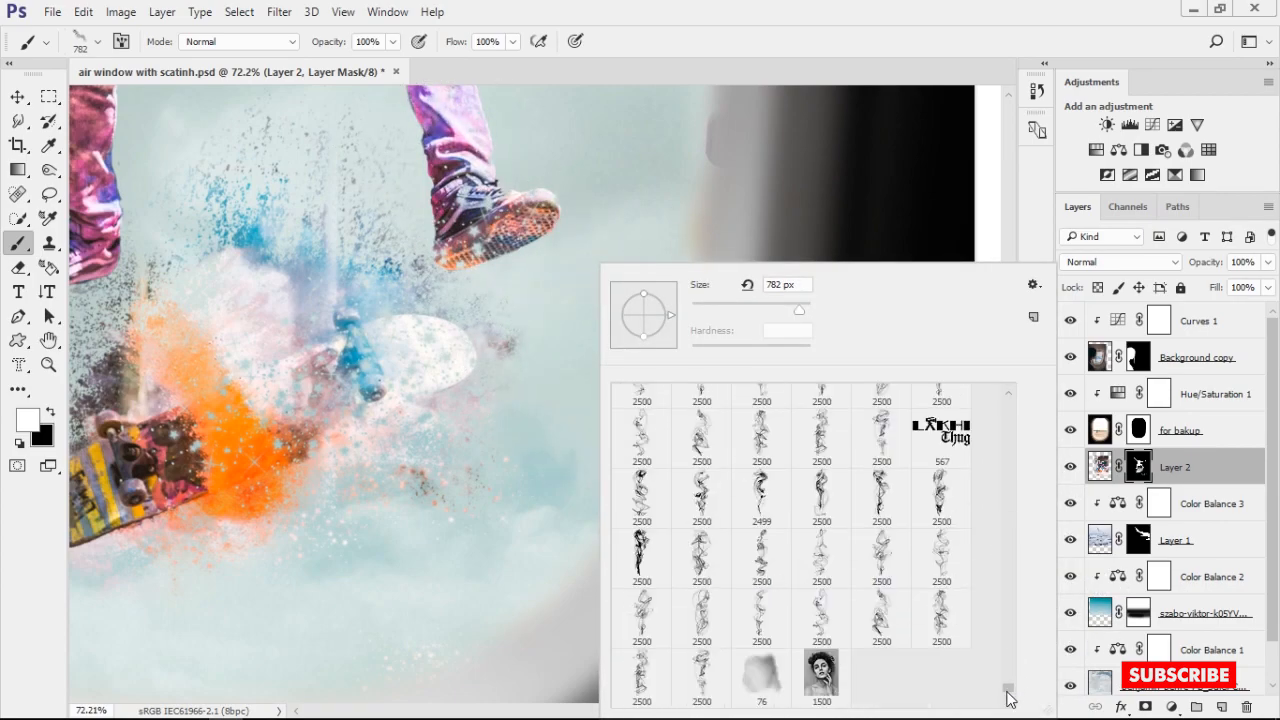
pyautogui.moveTo(1055, 451); pyautogui.dragTo(1068, 428)
pyautogui.doubleClick(702, 608)
pyautogui.moveTo(650, 346); pyautogui.dragTo(106, 346)
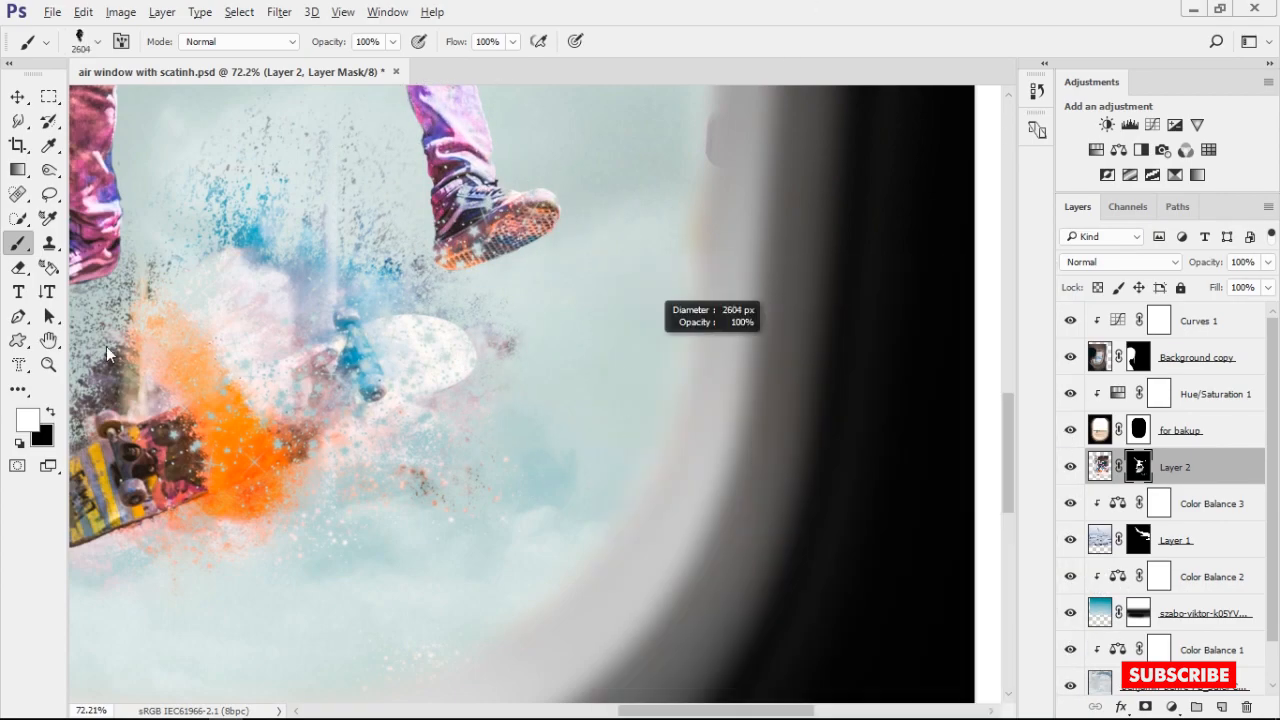
# Try a rotated smoke brush at 1197 px on Layer 2's mask beside the right-hand shoe and undo the stamp
pyautogui.rightClick(637, 491)
pyautogui.doubleClick(771, 586)
pyautogui.scroll(3, 533, 391)
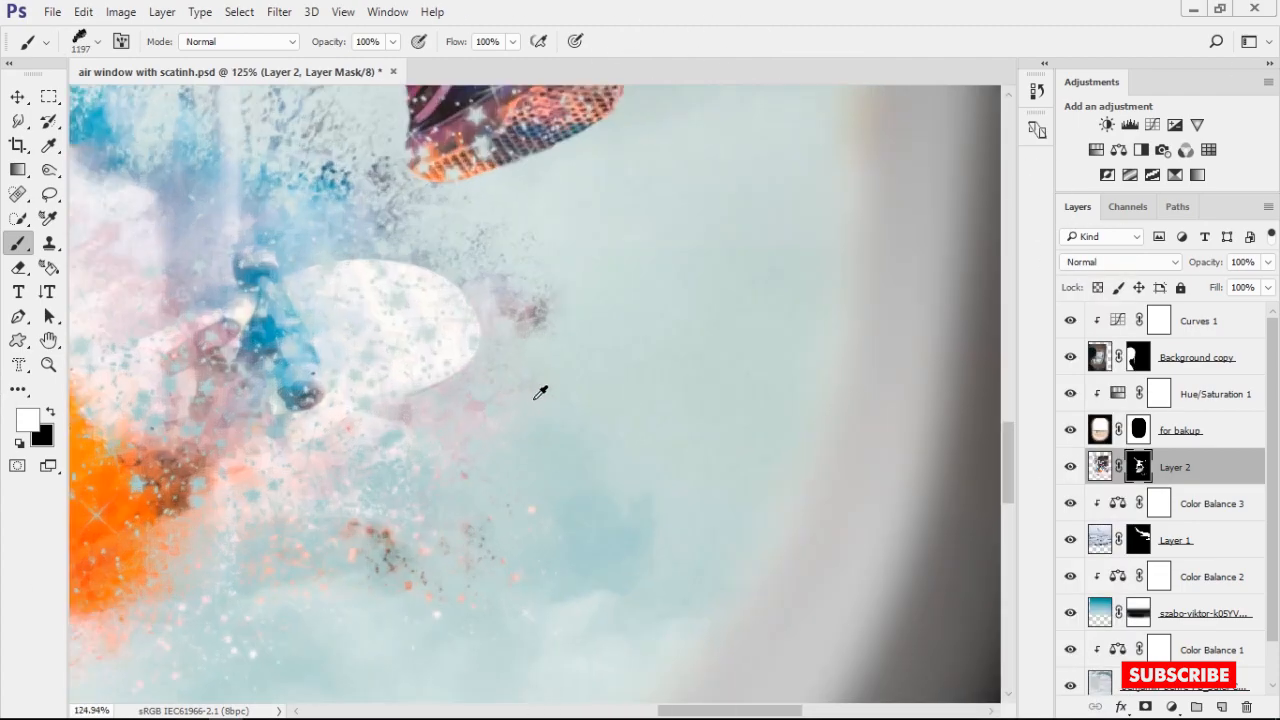
pyautogui.scroll(-6, 533, 391)
pyautogui.rightClick(533, 391)
pyautogui.moveTo(621, 298); pyautogui.dragTo(597, 281)
pyautogui.press('Return')
pyautogui.click(545, 318)
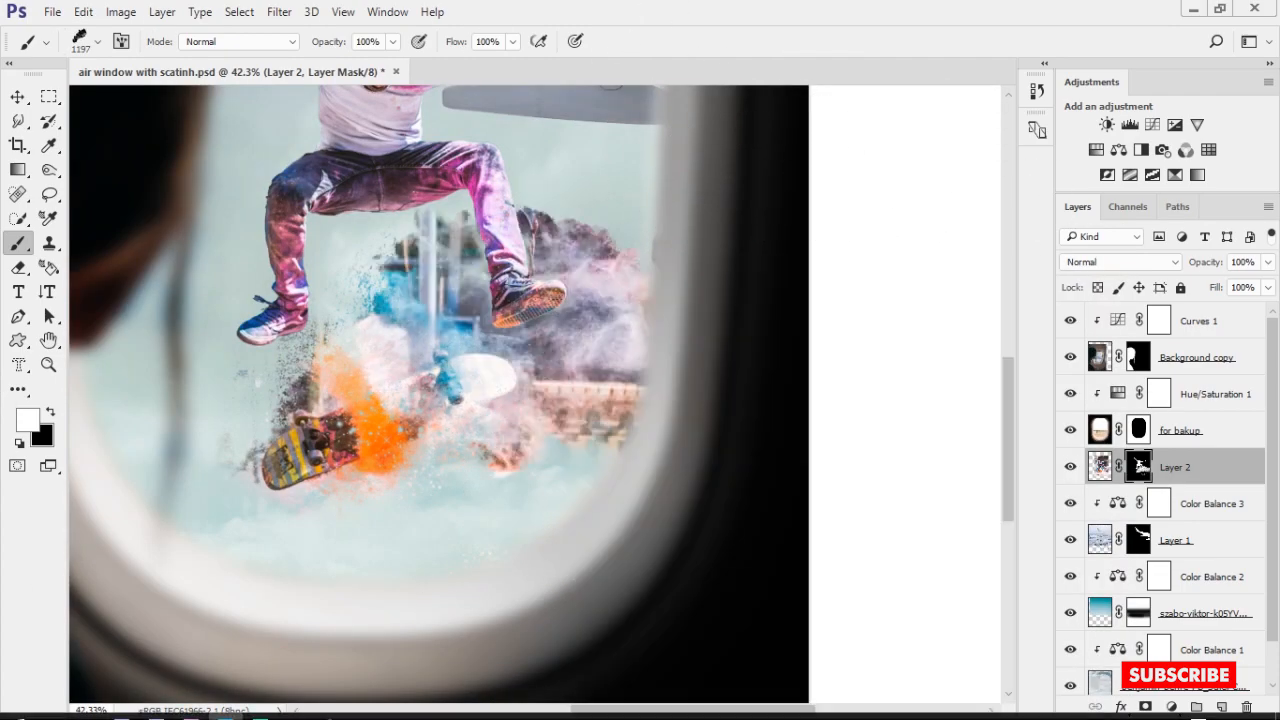
pyautogui.hotkey('ctrl', 'z')
# Try the smoke brush twice over the area around the skateboard, undoing each stamp
pyautogui.scroll(-4, 815, 577)
pyautogui.click(560, 445)
pyautogui.hotkey('ctrl', 'z')
pyautogui.click(535, 438)
pyautogui.hotkey('ctrl', 'z')
# Try a scattered dust brush at 998 px on Layer 2's mask over the right-hand shoe and adjacent sky
pyautogui.rightClick(742, 467)
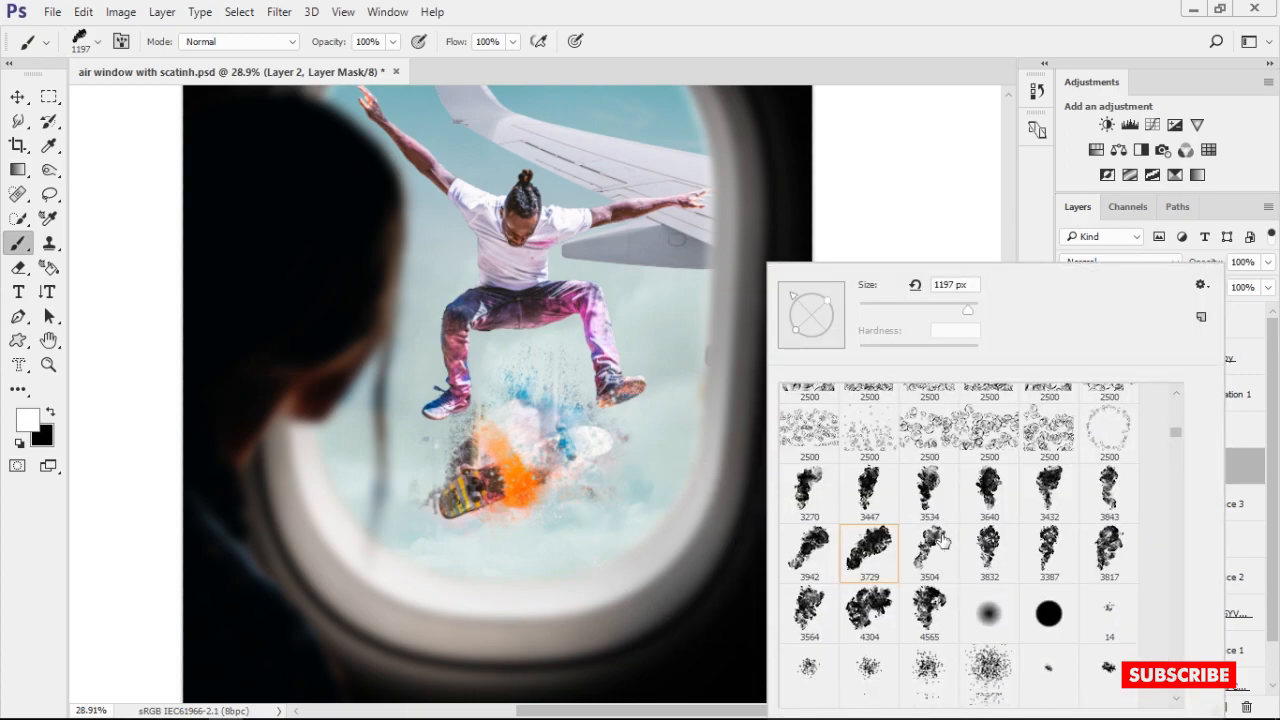
pyautogui.click(1175, 584)
pyautogui.moveTo(1176, 438); pyautogui.dragTo(1180, 508)
pyautogui.click(1049, 557)
pyautogui.doubleClick(1049, 557)
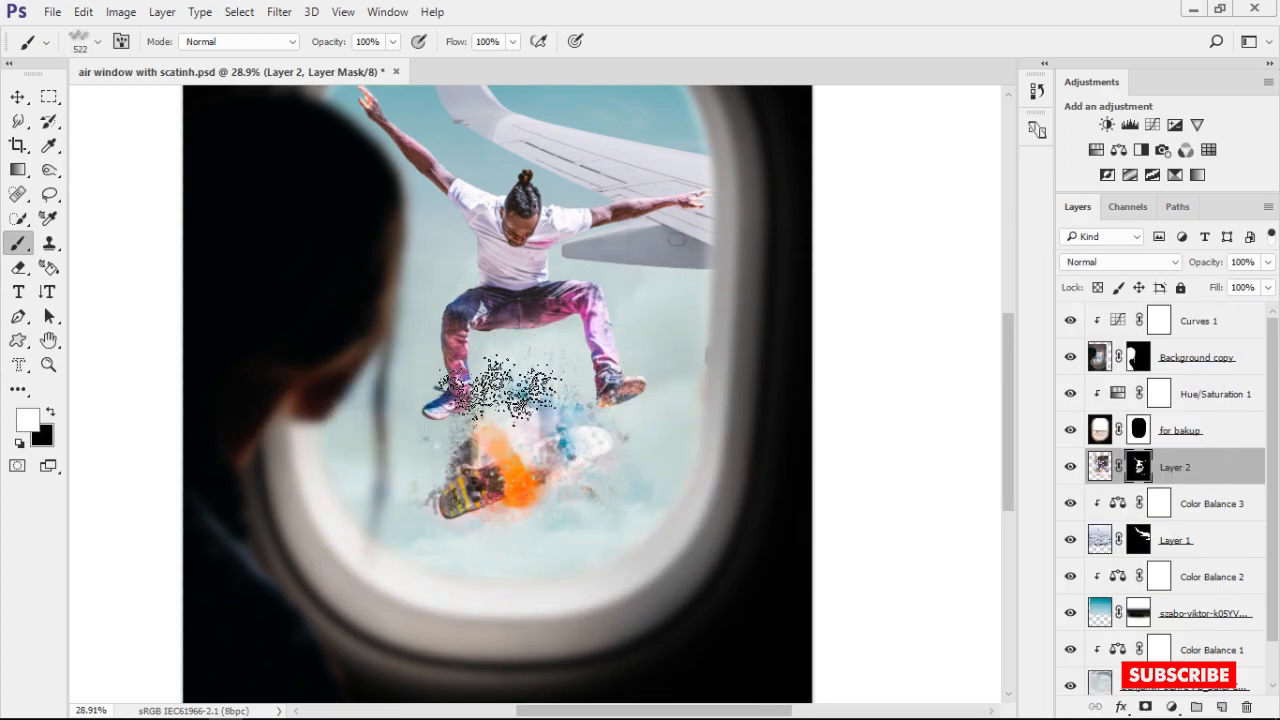
pyautogui.scroll(7, 507, 404)
pyautogui.moveTo(900, 430); pyautogui.dragTo(751, 373)
pyautogui.press(']')
pyautogui.press(']')
pyautogui.press(']')
pyautogui.press(']')
pyautogui.press(']')
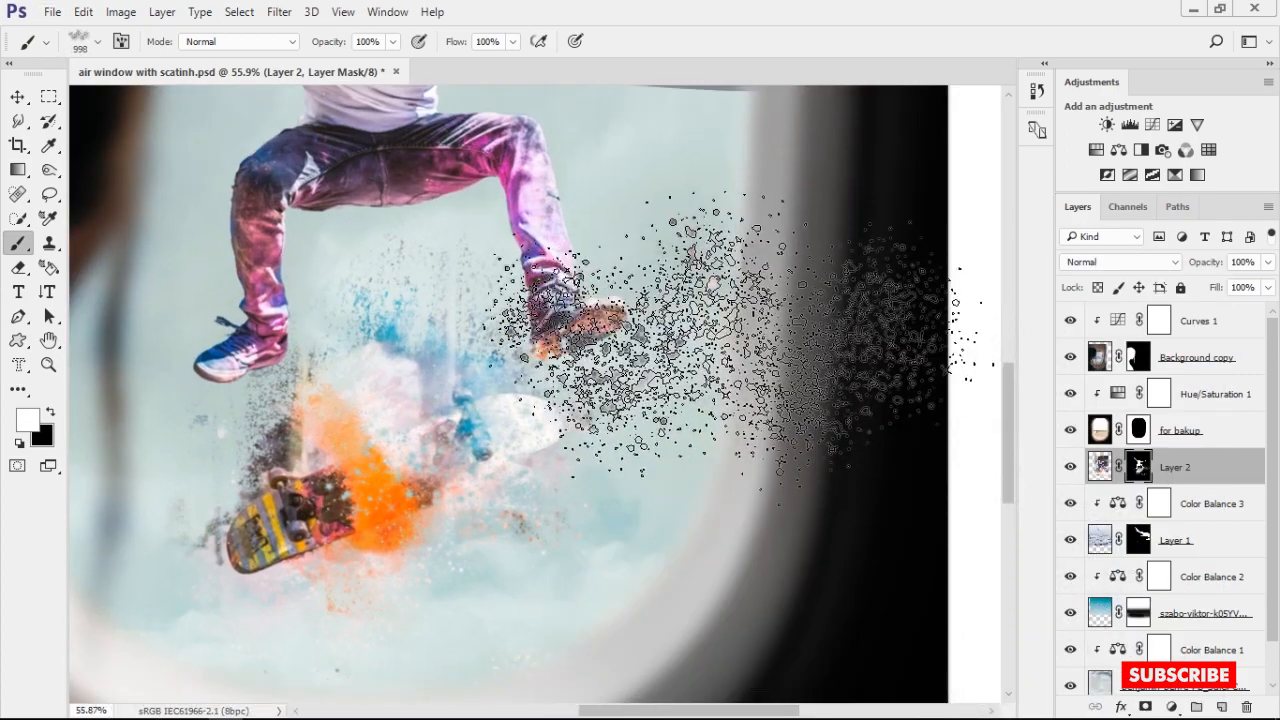
pyautogui.click(749, 329)
# Undo the scattered dust stamp, retry it at 1420 px around the skateboarder's legs, and undo that attempt
pyautogui.scroll(-12, 842, 484)
pyautogui.scroll(5, 658, 420)
pyautogui.scroll(1, 658, 420)
pyautogui.hotkey('ctrl', 'z')
pyautogui.press(']')
pyautogui.click(647, 457)
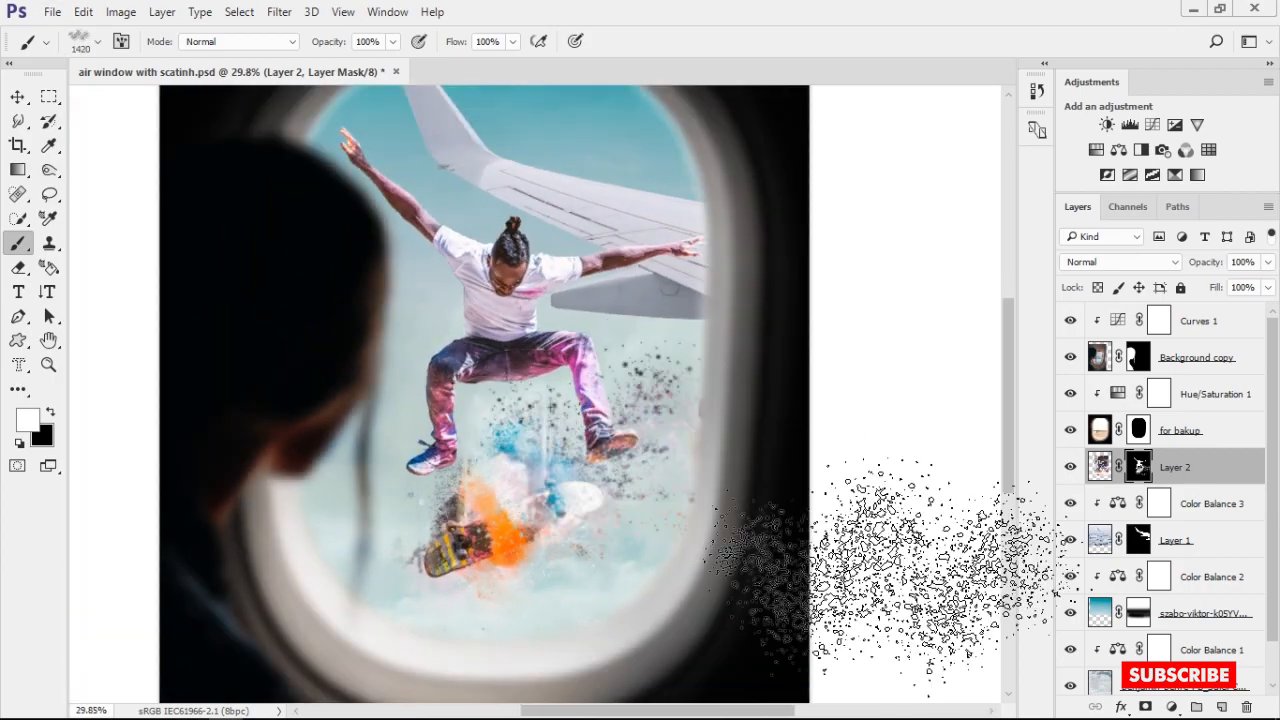
pyautogui.hotkey('ctrl', 'z')
# Switch to a dense dust-splatter brush preset and size it to 1227 px
pyautogui.rightClick(601, 464)
pyautogui.rightClick(628, 462)
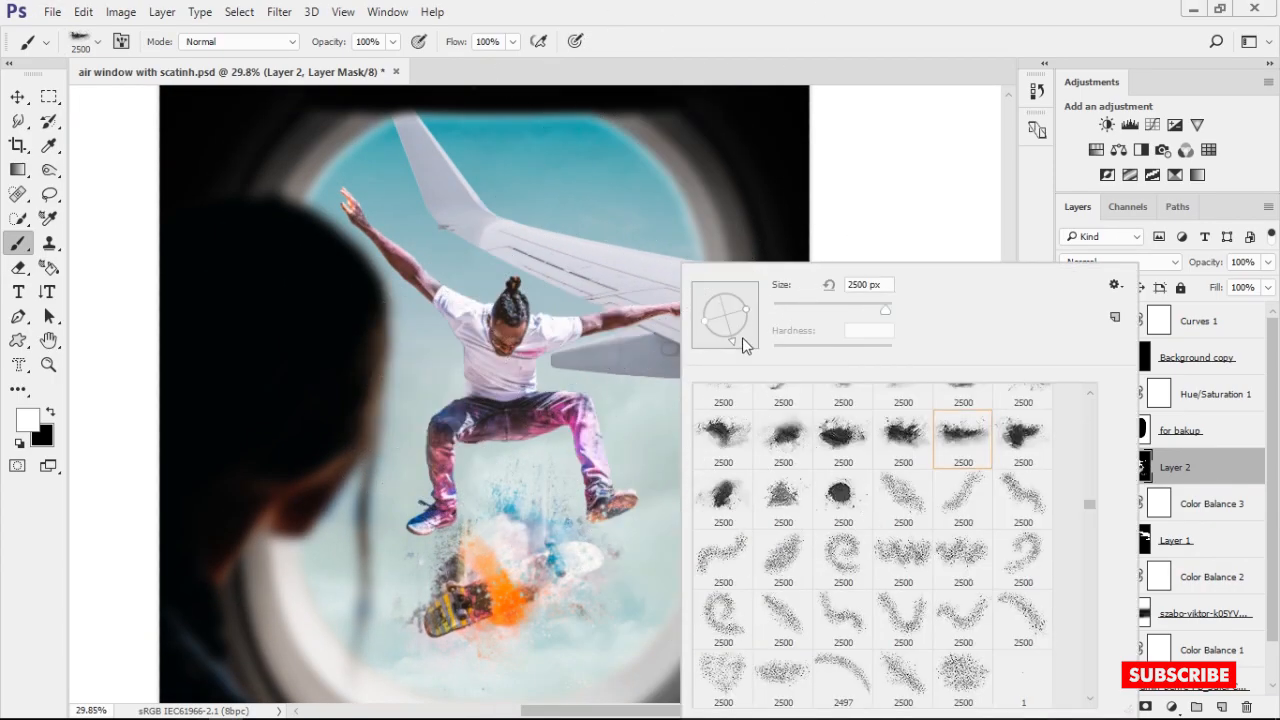
pyautogui.moveTo(600, 555); pyautogui.dragTo(640, 555)
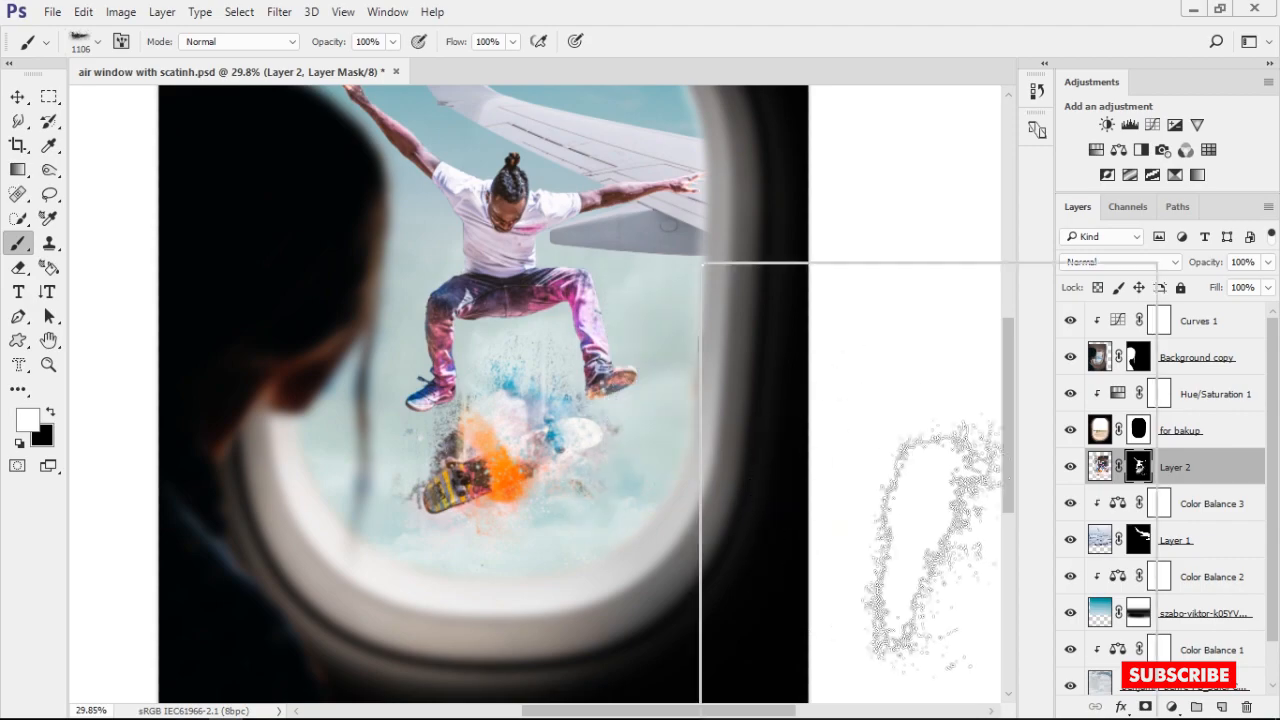
pyautogui.rightClick(930, 545)
pyautogui.click(908, 446)
pyautogui.click(769, 290)
pyautogui.moveTo(679, 369); pyautogui.dragTo(640, 407)
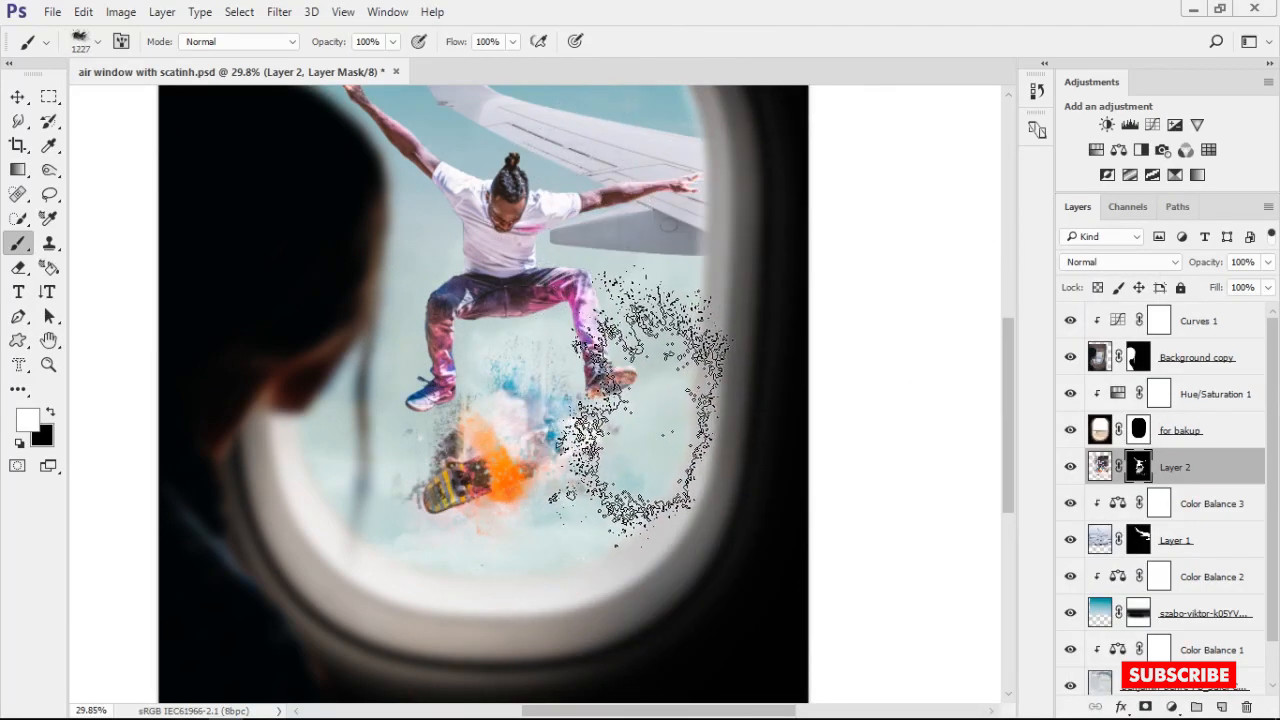
# Try the splatter brush at 263 px on Layer 2's mask beneath the right-hand shoe's sole and undo the stamps
pyautogui.rightClick(730, 377)
pyautogui.click(786, 291)
pyautogui.click(655, 425)
pyautogui.scroll(12, 670, 463)
pyautogui.moveTo(628, 329); pyautogui.dragTo(455, 328)
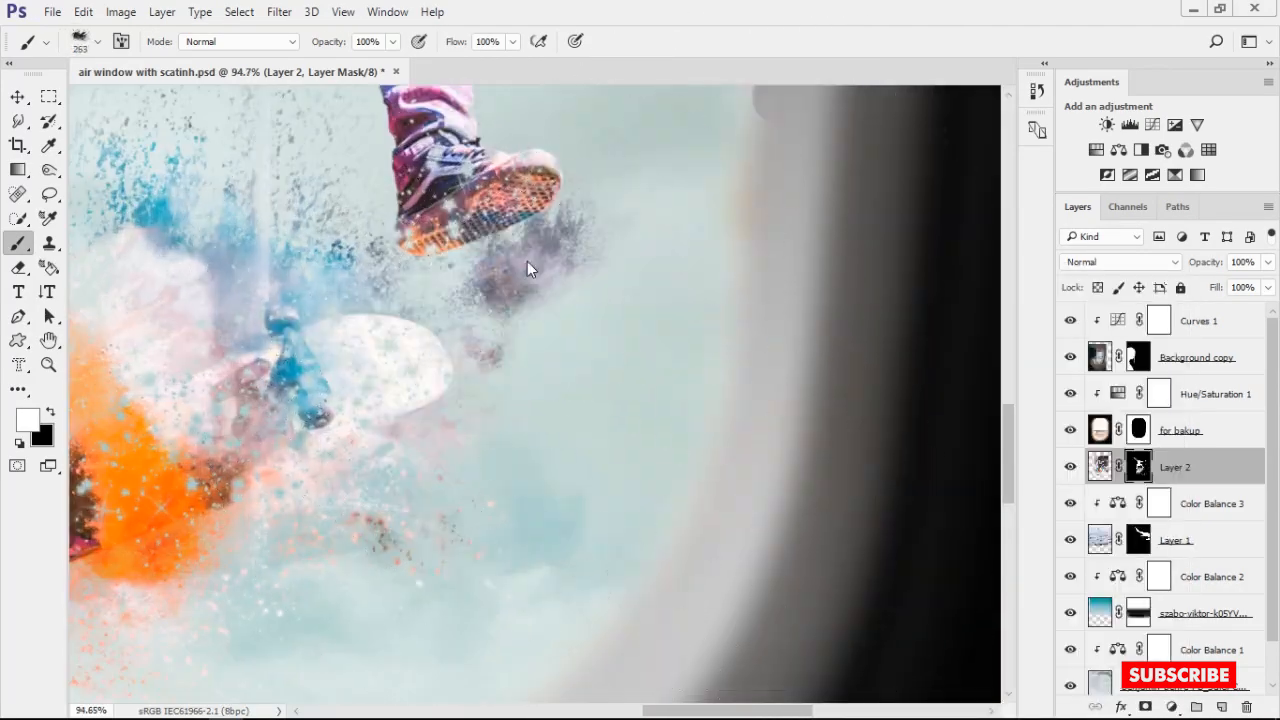
pyautogui.hotkey('ctrl', 'z')
pyautogui.click(496, 240)
pyautogui.hotkey('ctrl', 'z')
# Stamp white dust at 219 px on Layer 2's mask around the right-hand shoe and ankle
pyautogui.moveTo(500, 240); pyautogui.dragTo(478, 240)
pyautogui.click(466, 230)
pyautogui.click(492, 148)
pyautogui.moveTo(488, 155); pyautogui.dragTo(527, 233)
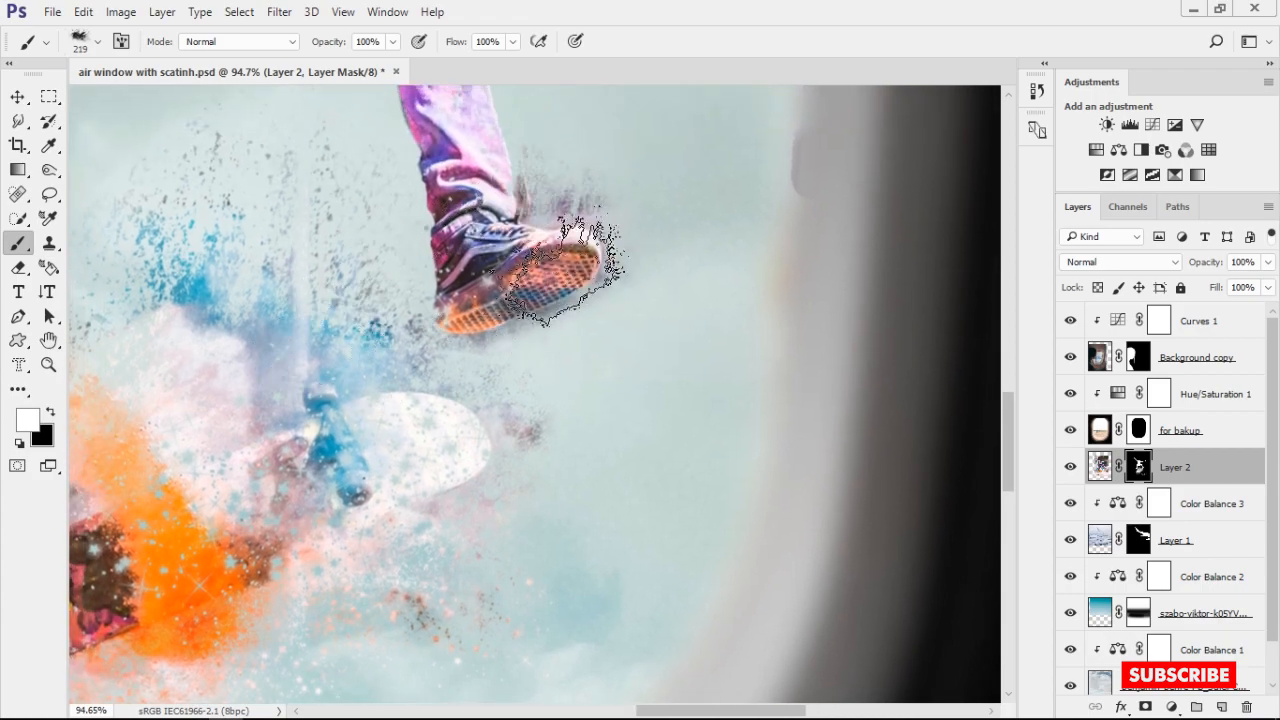
# Stamp white dust at 219 px on Layer 2's mask around the left-hand shoe
pyautogui.moveTo(285, 421); pyautogui.dragTo(788, 445)
pyautogui.scroll(6, 491, 377)
pyautogui.moveTo(491, 377); pyautogui.dragTo(547, 384)
pyautogui.click(366, 308)
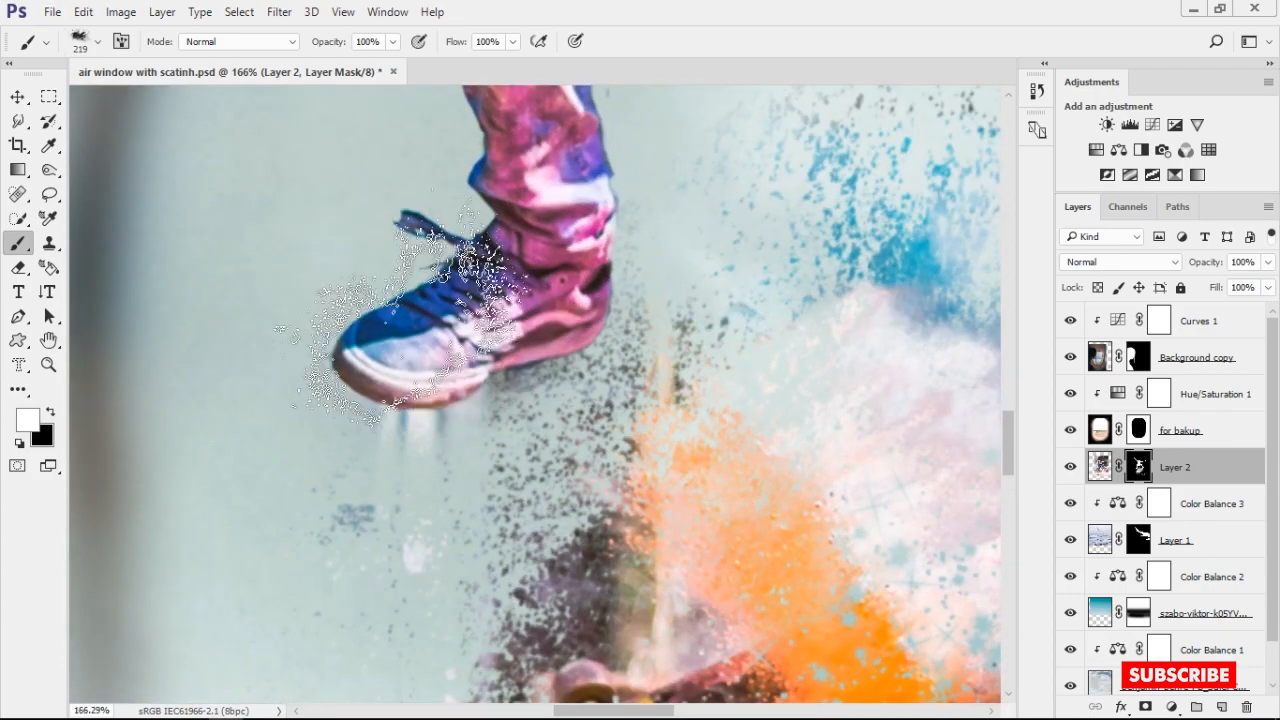
pyautogui.moveTo(500, 331); pyautogui.dragTo(548, 332)
# Stamp white dust at 196 px on Layer 2's mask around the trousers' knees and undo the extra stamp on the upper body
pyautogui.scroll(-11, 915, 430)
pyautogui.moveTo(829, 494); pyautogui.dragTo(480, 676)
pyautogui.scroll(4, 580, 403)
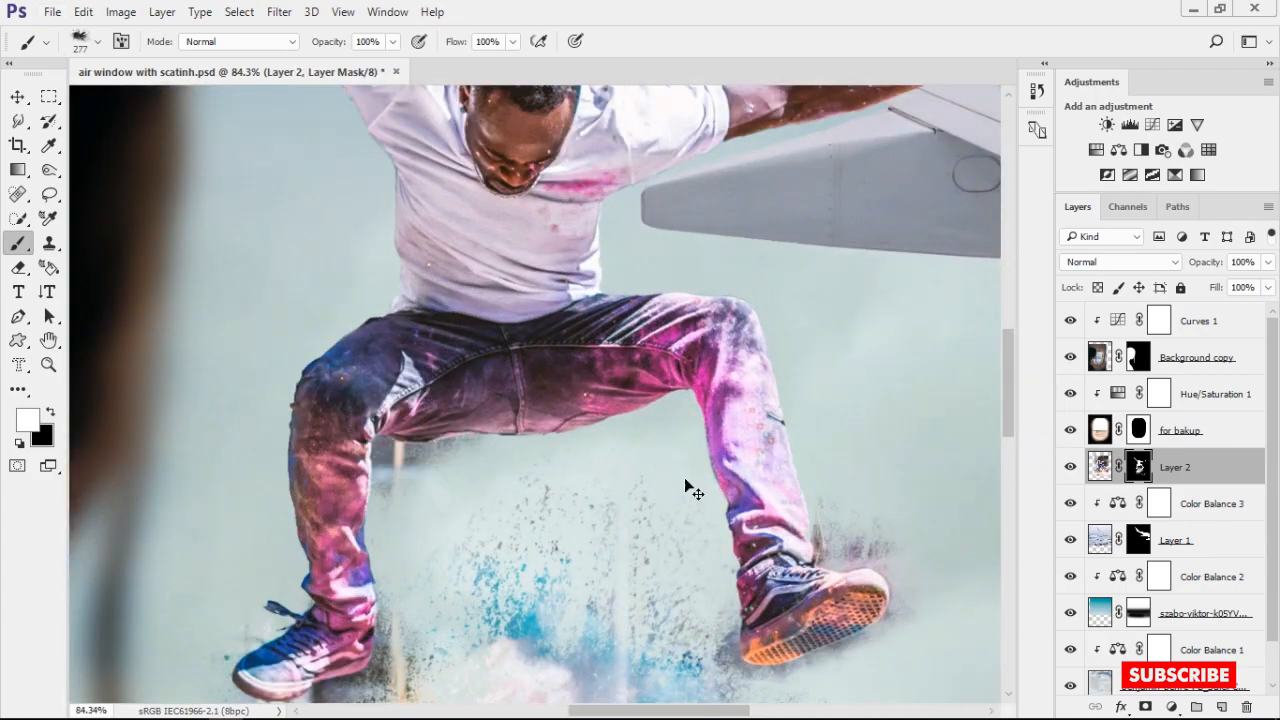
pyautogui.moveTo(779, 396); pyautogui.dragTo(758, 395)
pyautogui.moveTo(275, 406); pyautogui.dragTo(467, 382)
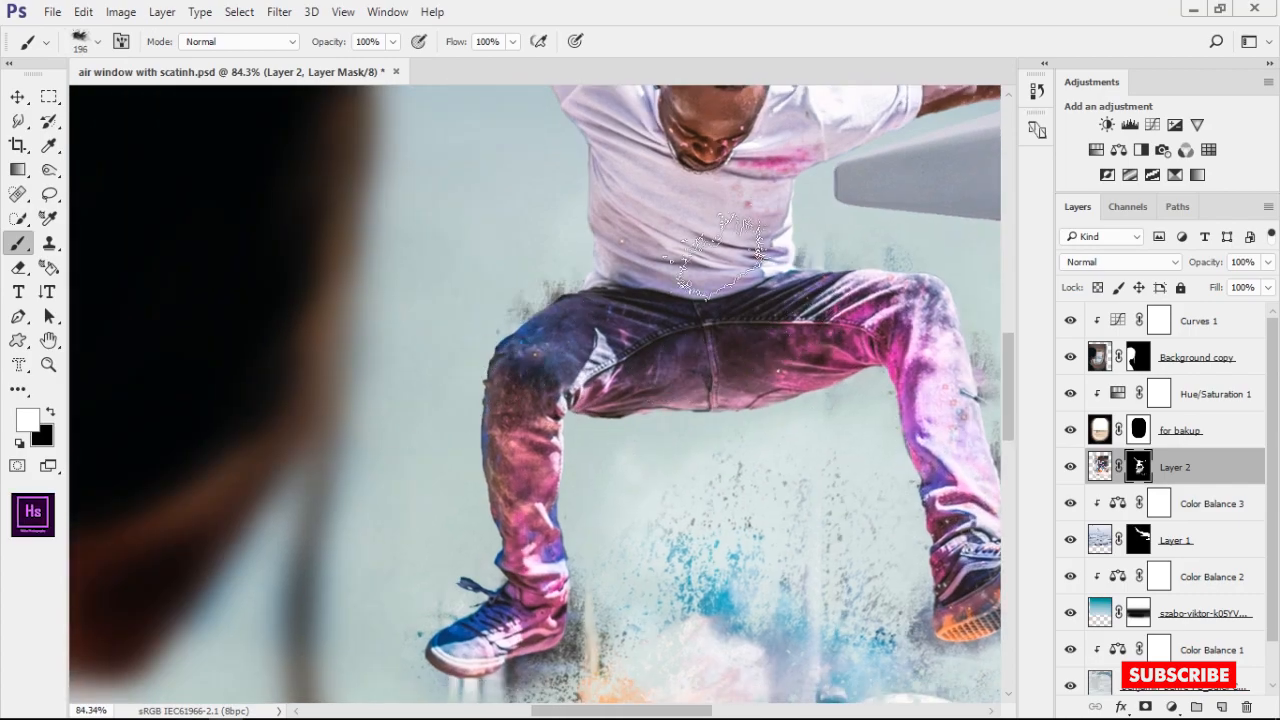
pyautogui.moveTo(759, 109); pyautogui.dragTo(718, 264)
pyautogui.moveTo(600, 182); pyautogui.dragTo(617, 270)
pyautogui.click(632, 260)
pyautogui.hotkey('ctrl', 'z')
# Resize the splatter brush to 168 px and stamp more dust on Layer 2's mask around the left-hand knee and thigh
pyautogui.moveTo(475, 152); pyautogui.dragTo(584, 358)
pyautogui.press('[')
pyautogui.press('[')
pyautogui.press('[')
pyautogui.press('[')
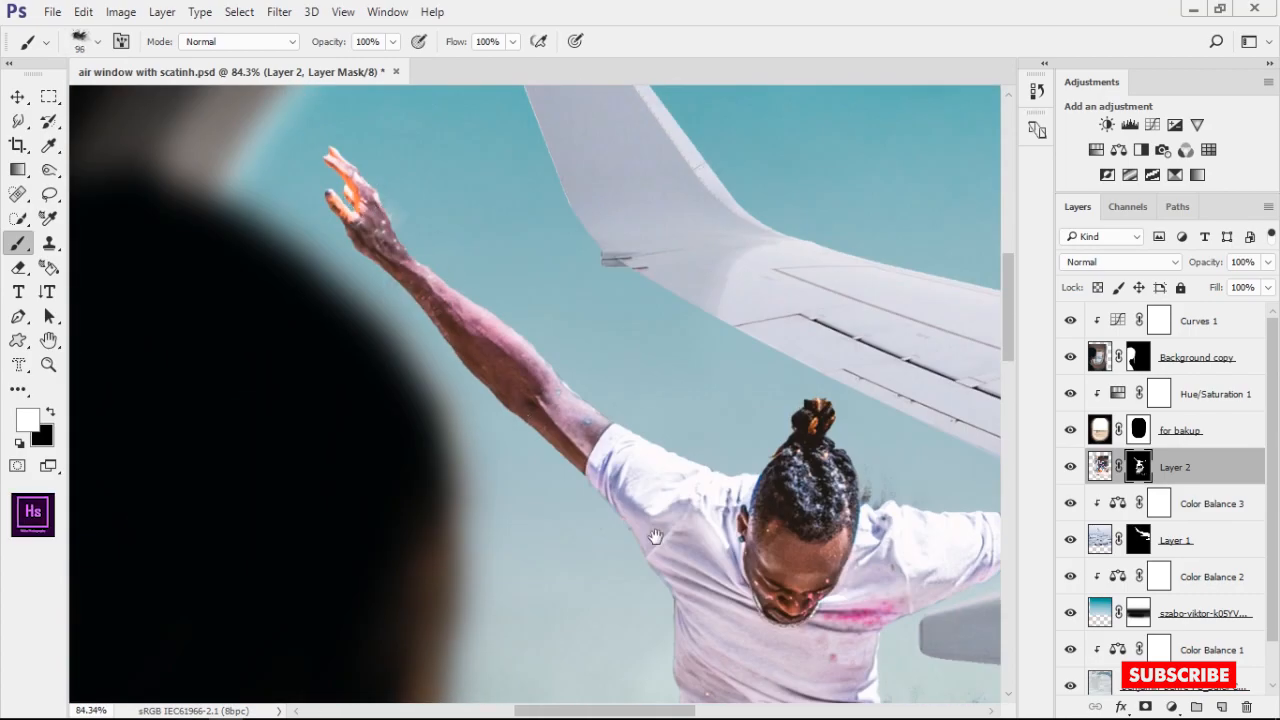
pyautogui.moveTo(656, 537); pyautogui.dragTo(638, 270)
pyautogui.moveTo(620, 540); pyautogui.dragTo(601, 322)
pyautogui.rightClick(572, 350)
pyautogui.click(614, 288)
pyautogui.click(570, 322)
pyautogui.moveTo(697, 539); pyautogui.dragTo(528, 441)
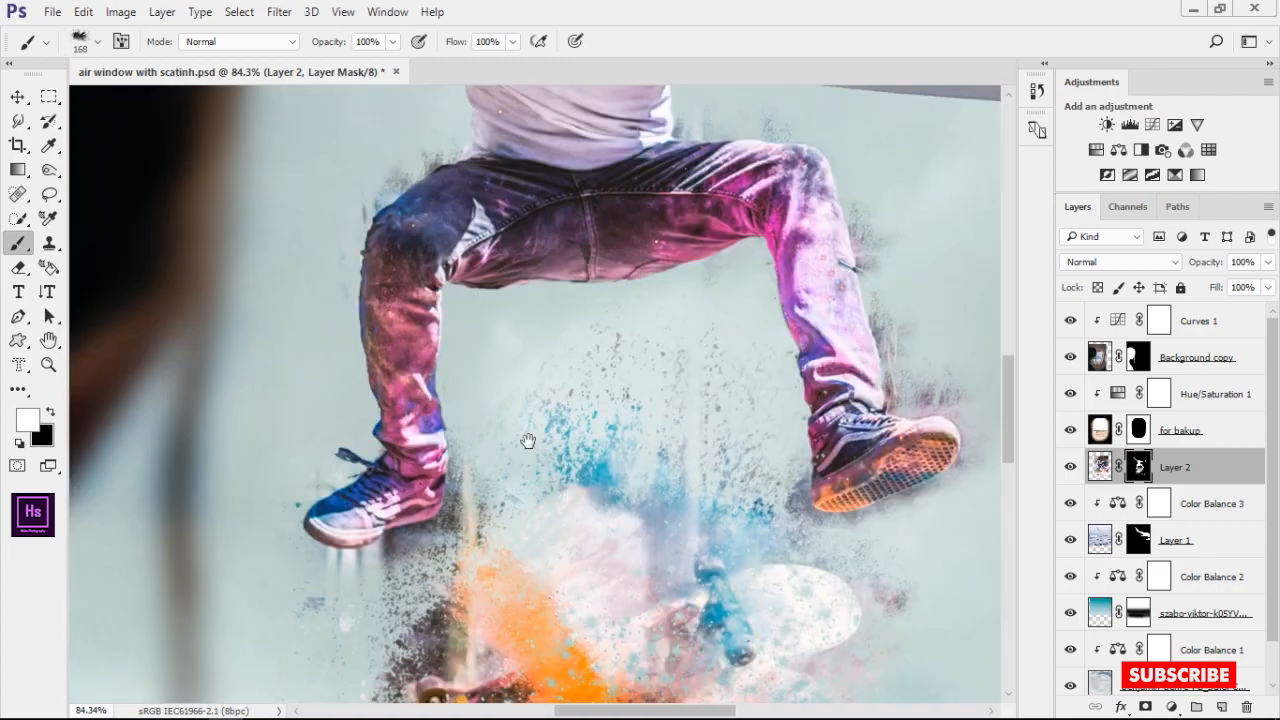
# Paint black at 89 px on Layer 2's mask to reduce the dust beneath the left-hand shoe and beside the right-hand leg
pyautogui.hotkey('ctrl', '0')
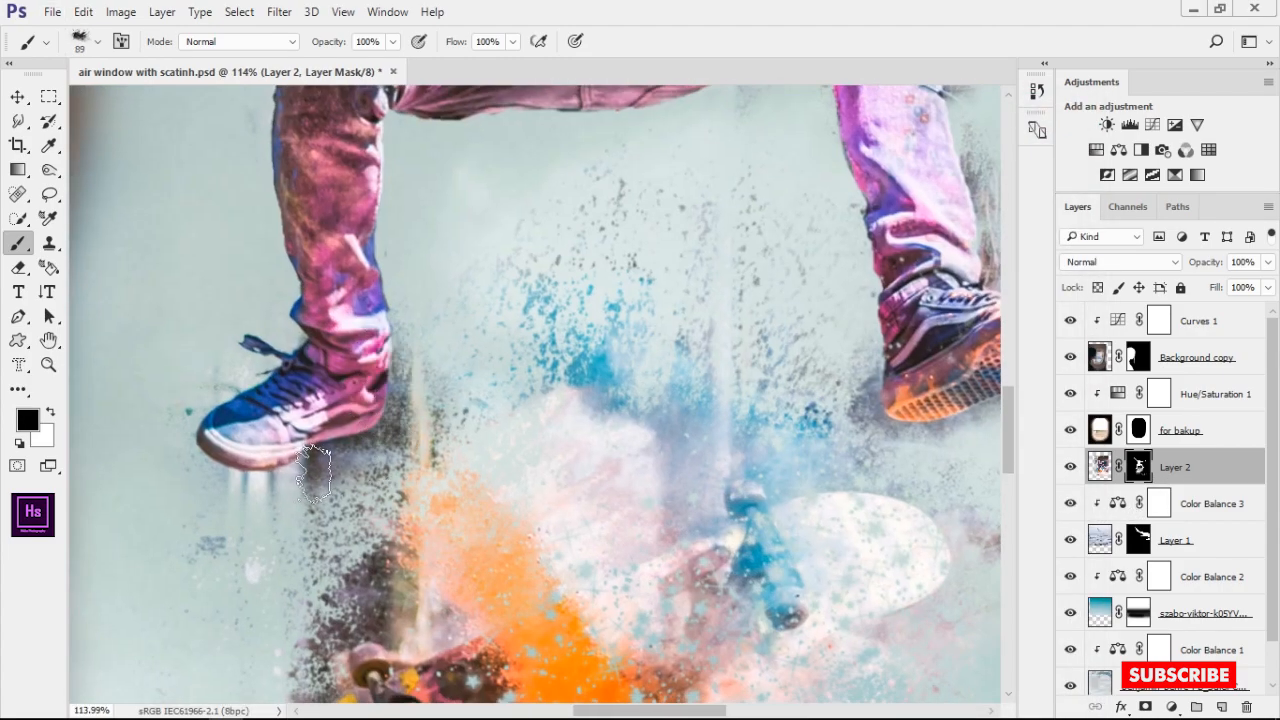
pyautogui.moveTo(405, 350); pyautogui.dragTo(345, 480)
pyautogui.moveTo(985, 155); pyautogui.dragTo(985, 198)
pyautogui.moveTo(882, 360); pyautogui.dragTo(862, 412)
pyautogui.moveTo(340, 464); pyautogui.dragTo(244, 470)
pyautogui.scroll(-4, 490, 437)
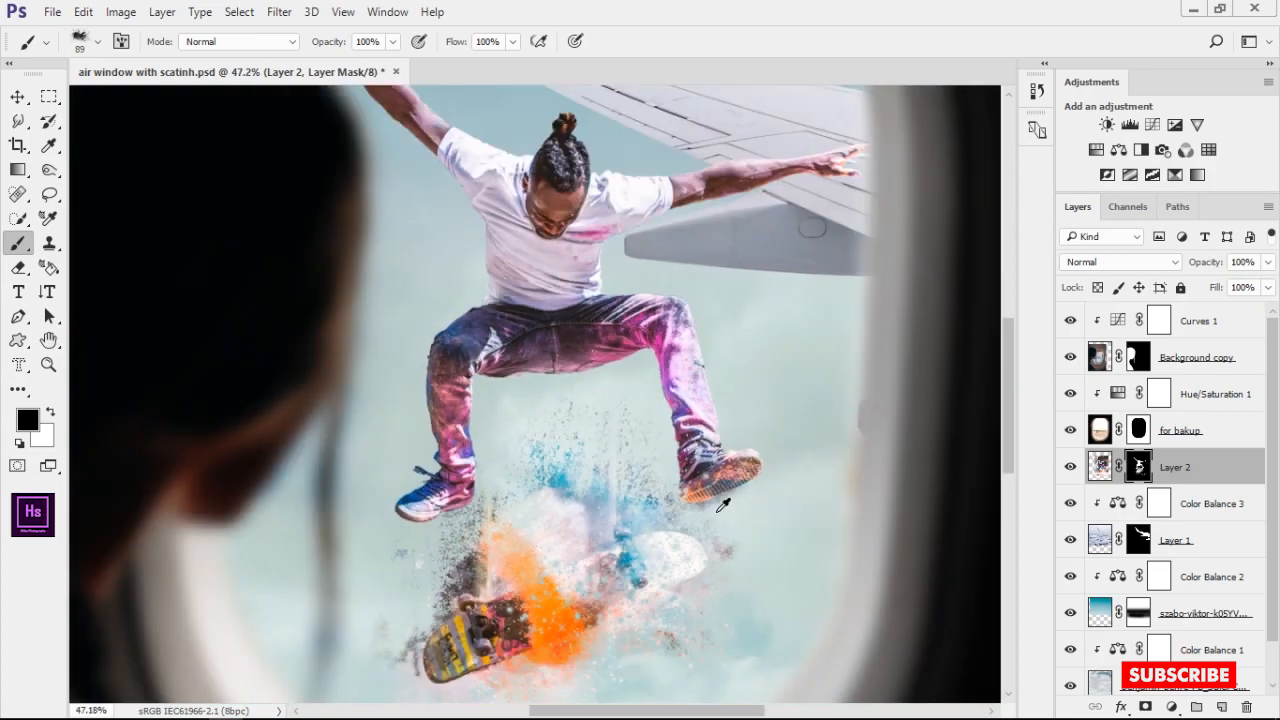
# Switch the mask color to white and restore some dust near the right-hand shoe with the 89 px brush
pyautogui.scroll(5, 728, 508)
pyautogui.press('x')
pyautogui.moveTo(670, 405); pyautogui.dragTo(628, 427)
pyautogui.scroll(-5, 630, 418)
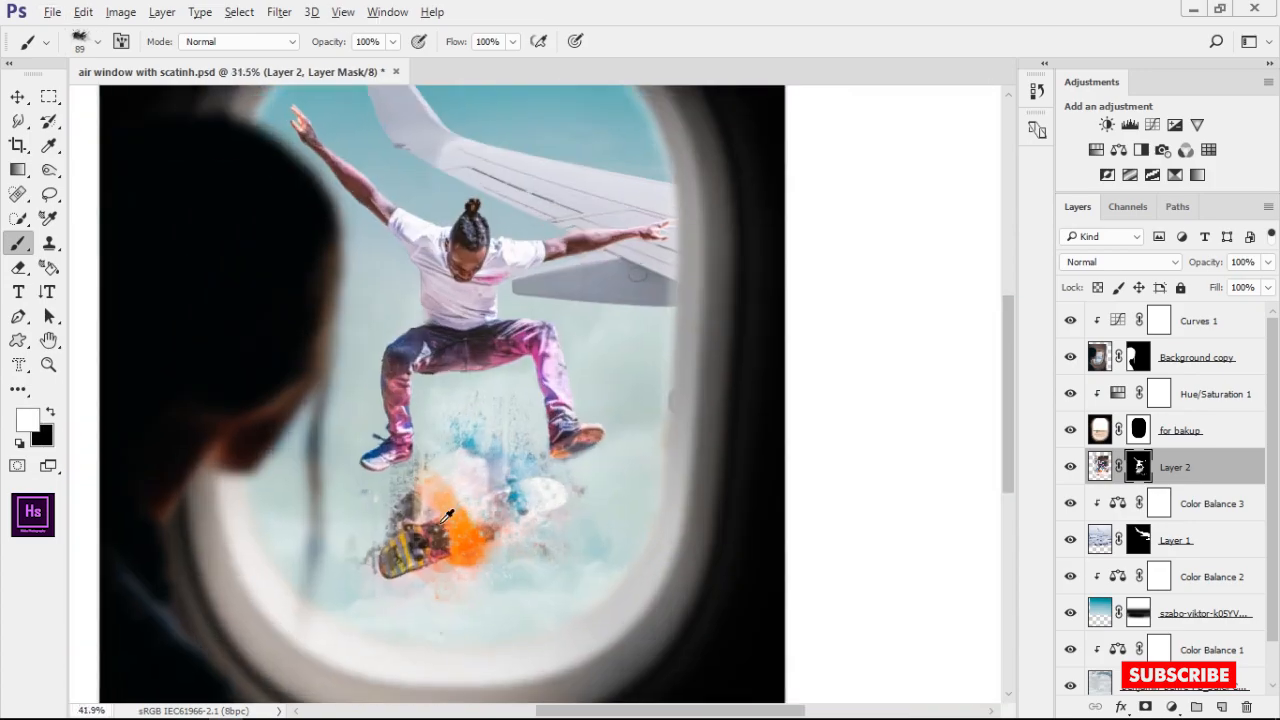
# Paint white splatter at 89 px on Layer 2's mask over the pale paint cloud above the skateboard
pyautogui.scroll(4, 440, 500)
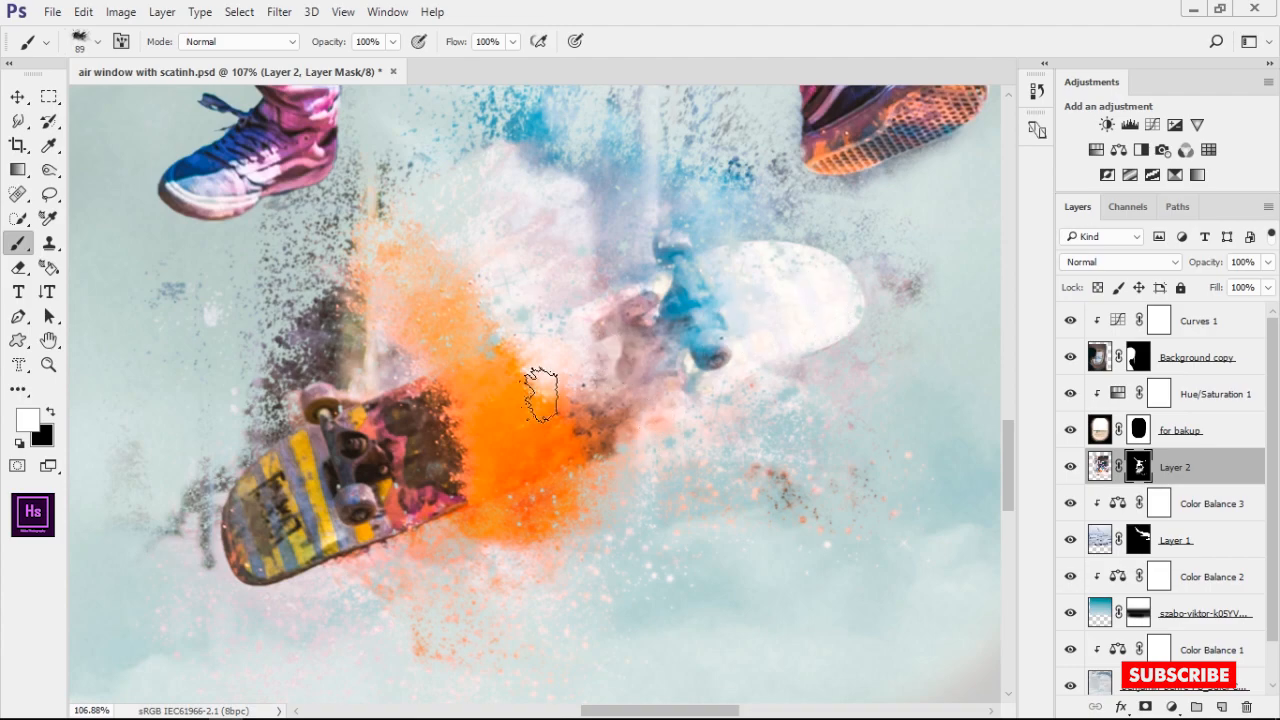
pyautogui.scroll(-3, 541, 395)
pyautogui.scroll(4, 540, 480)
pyautogui.scroll(-5, 604, 412)
pyautogui.scroll(4, 605, 375)
pyautogui.moveTo(482, 270); pyautogui.dragTo(598, 269)
# Switch to black, enlarge the brush to 278 px and mask out stray splatter around the skateboards on Layer 2
pyautogui.press('x')
pyautogui.scroll(2, 470, 430)
pyautogui.moveTo(452, 447); pyautogui.dragTo(412, 445)
pyautogui.moveTo(800, 520); pyautogui.dragTo(782, 332)
pyautogui.scroll(-6, 834, 565)
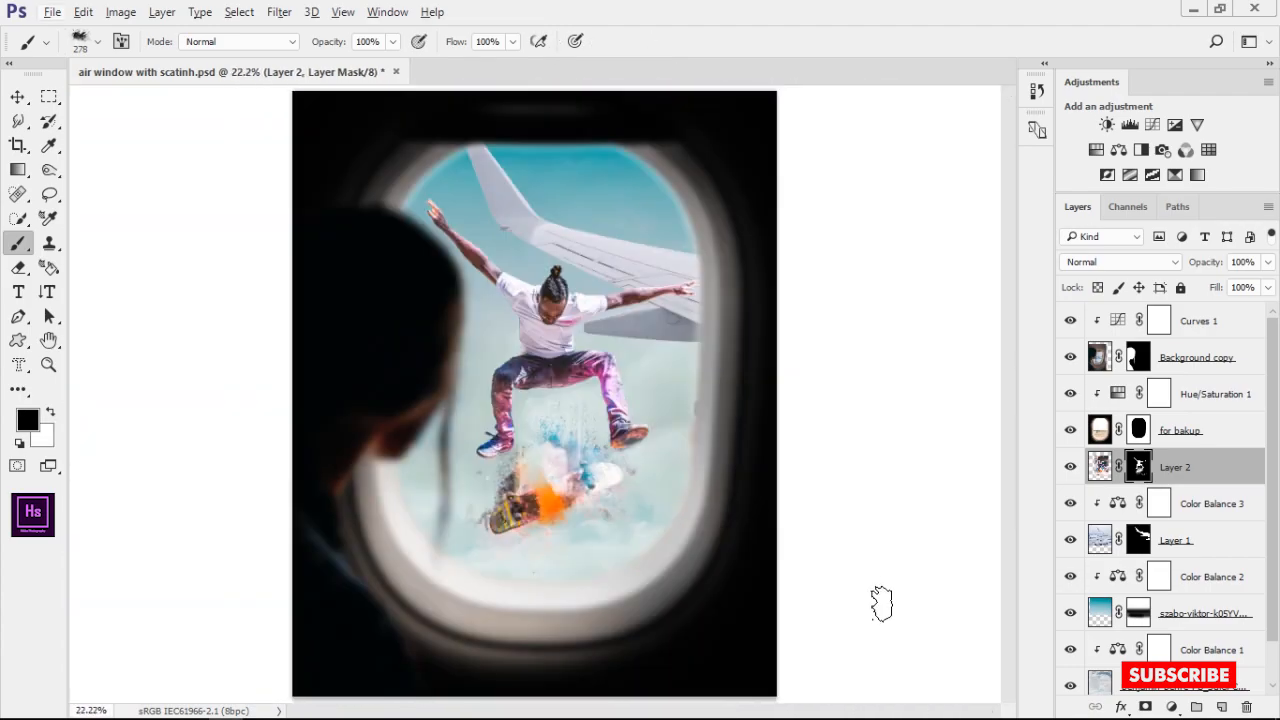
# Apply a Gaussian Blur with a 3.8 px radius to the wing image on Layer 1
pyautogui.scroll(4, 557, 490)
pyautogui.scroll(-6, 830, 590)
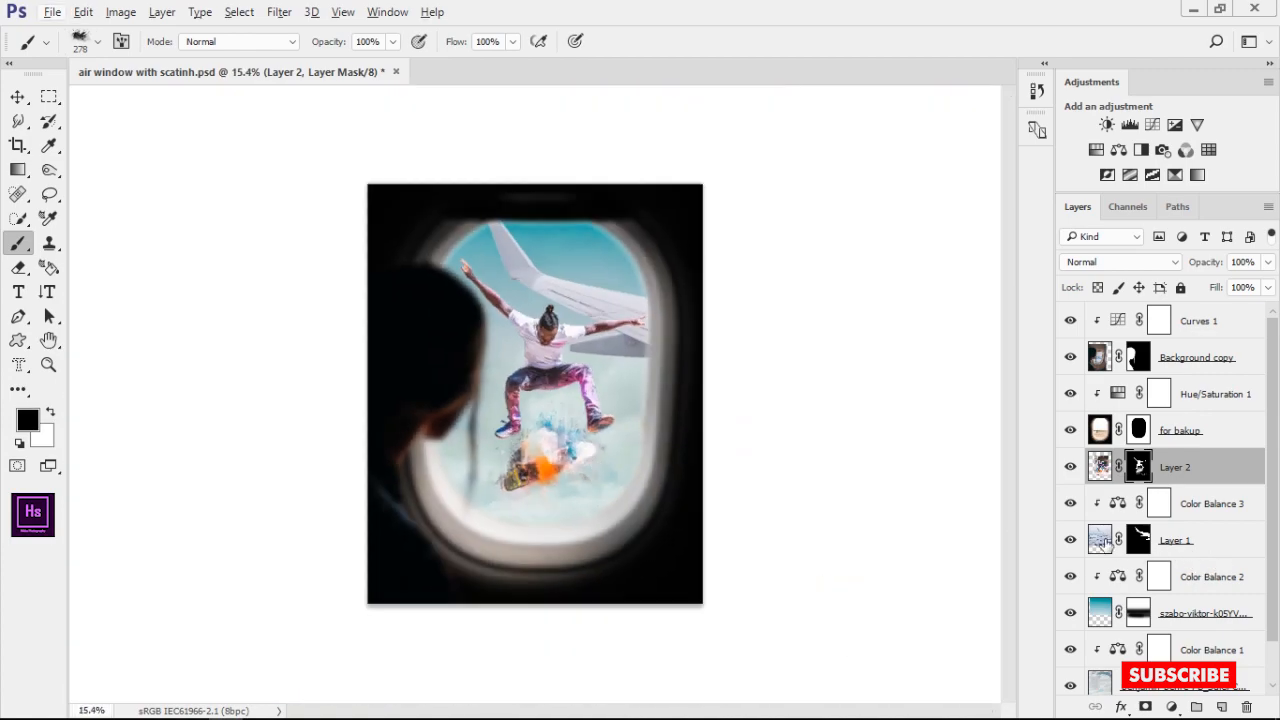
pyautogui.click(1100, 540)
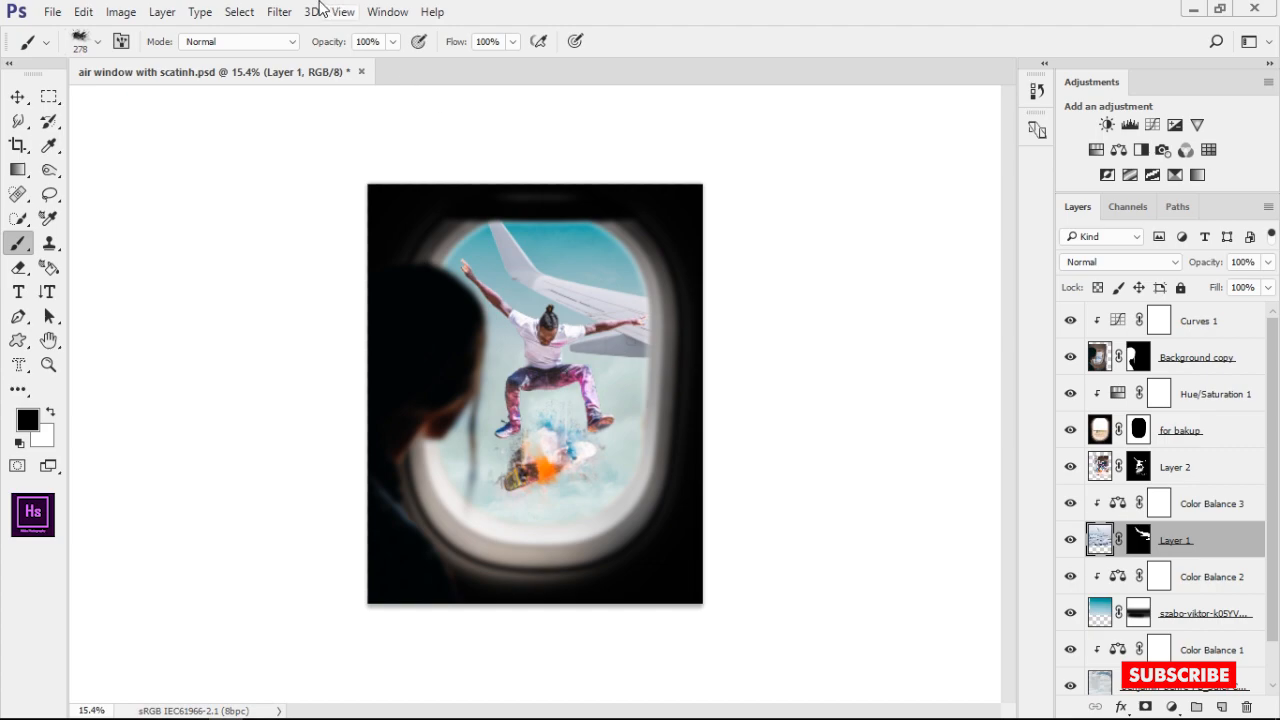
pyautogui.click(279, 11)
pyautogui.moveTo(349, 218)
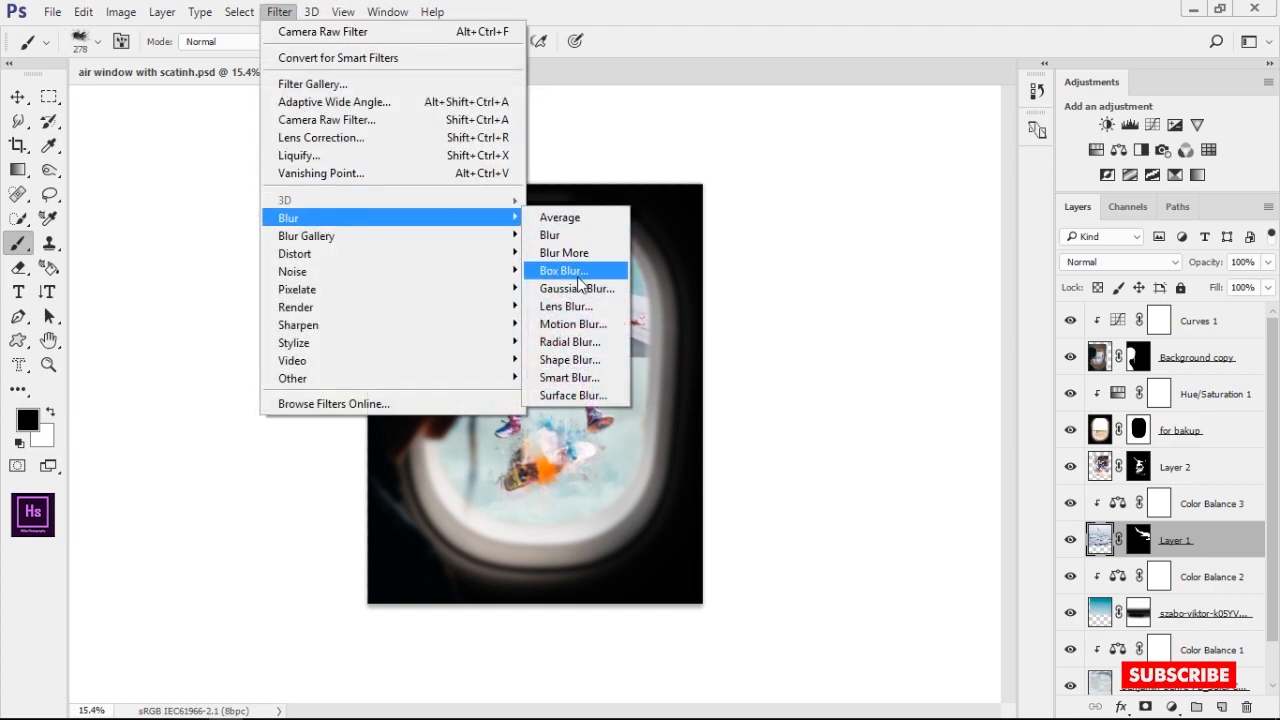
pyautogui.click(577, 288)
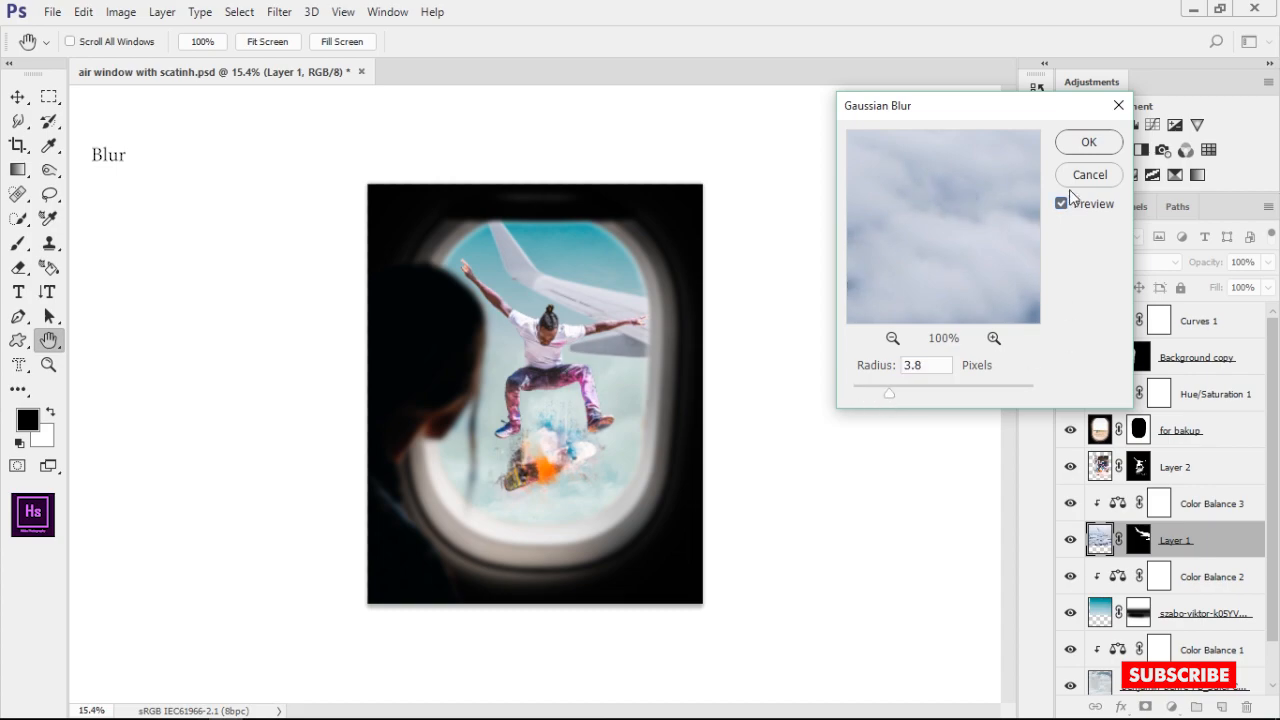
pyautogui.click(1089, 142)
# Examine the blurred wing against the skateboarder at several magnifications
pyautogui.scroll(9, 659, 318)
pyautogui.scroll(-4, 680, 368)
pyautogui.scroll(2, 672, 388)
pyautogui.scroll(-5, 680, 403)
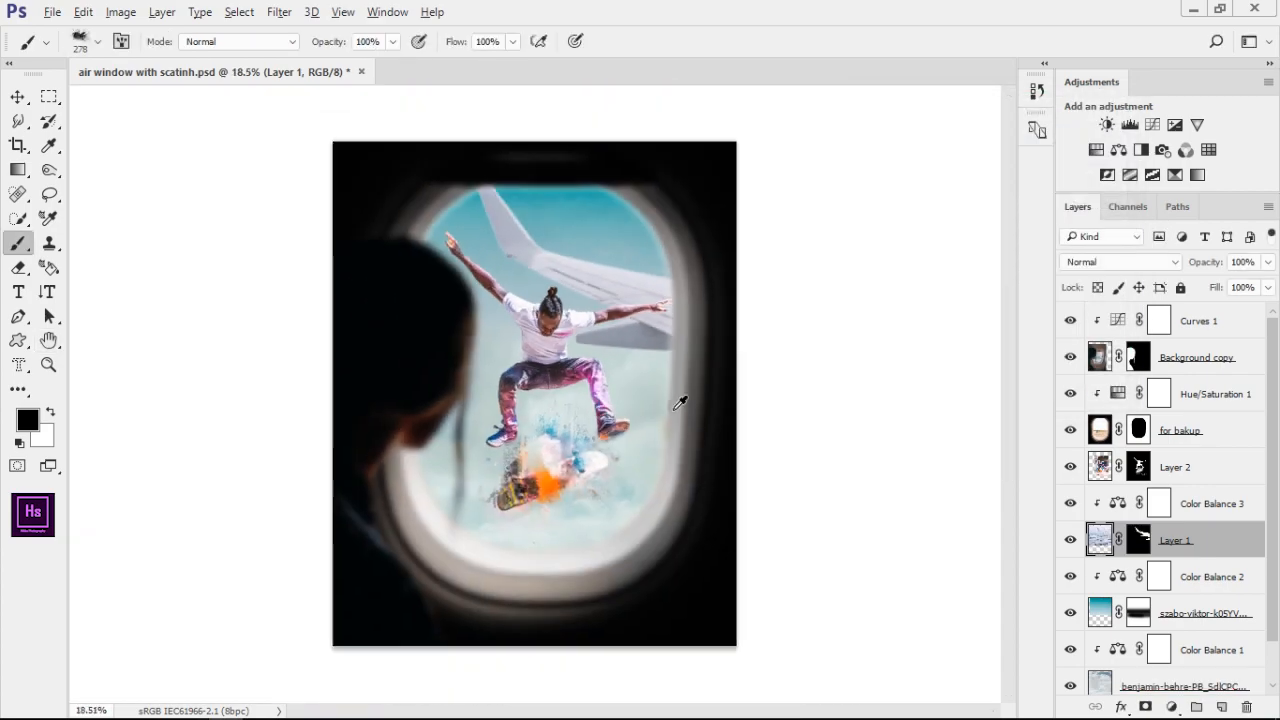
pyautogui.scroll(-1, 680, 403)
pyautogui.scroll(9, 670, 415)
pyautogui.scroll(-4, 690, 420)
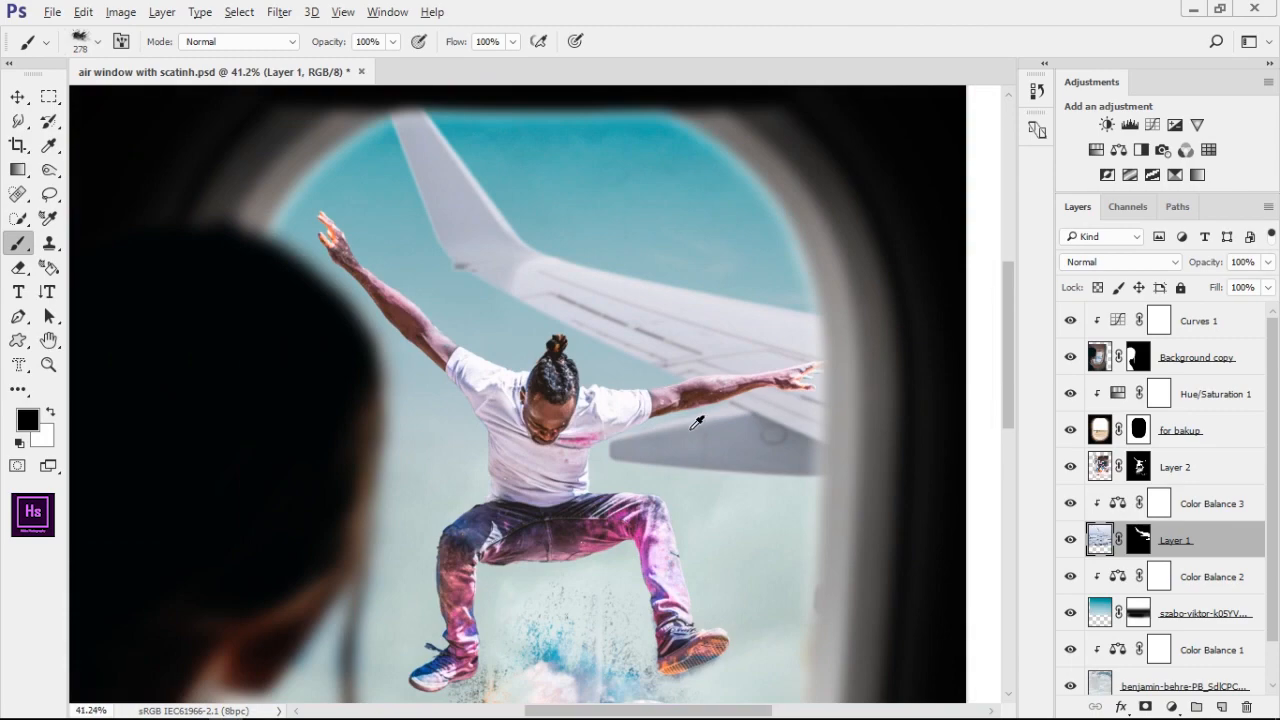
pyautogui.scroll(-2, 697, 422)
pyautogui.scroll(-1, 1207, 391)
# Add a Selective Color adjustment clipped to Layer 2, with Reds at cyan -18 and magenta -13, and increase black in another color range
pyautogui.click(1101, 422)
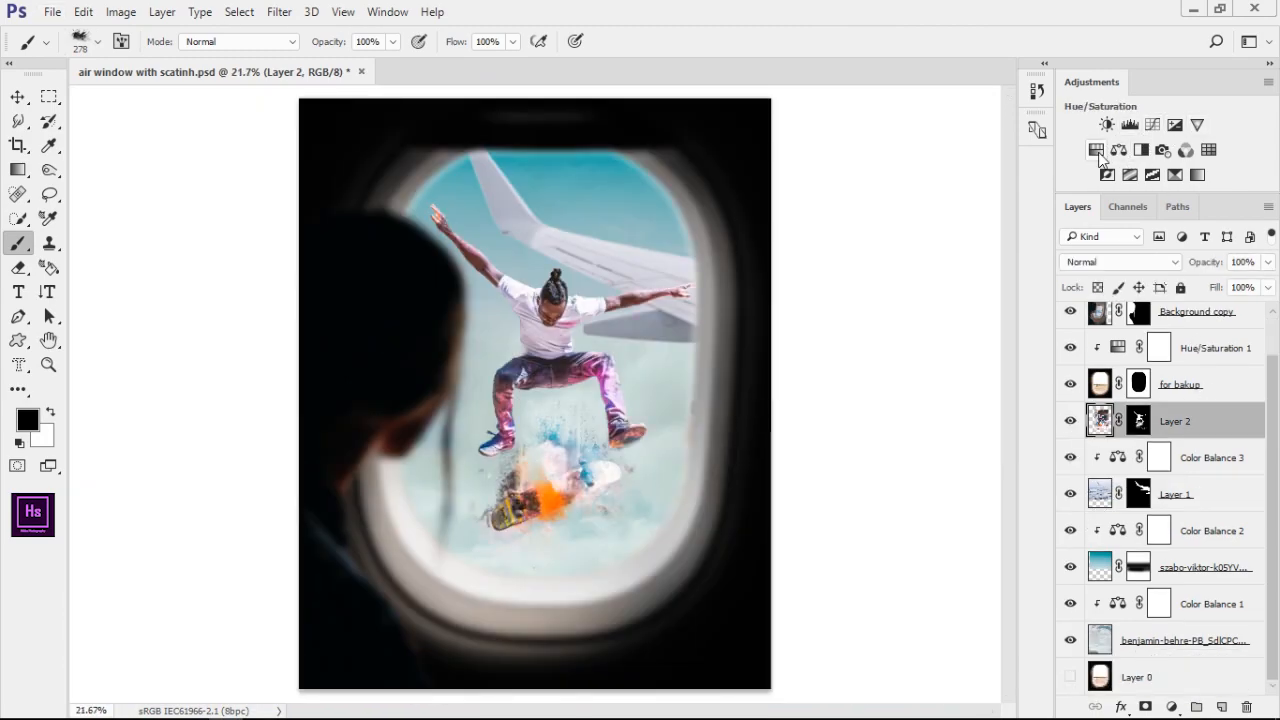
pyautogui.click(1197, 175)
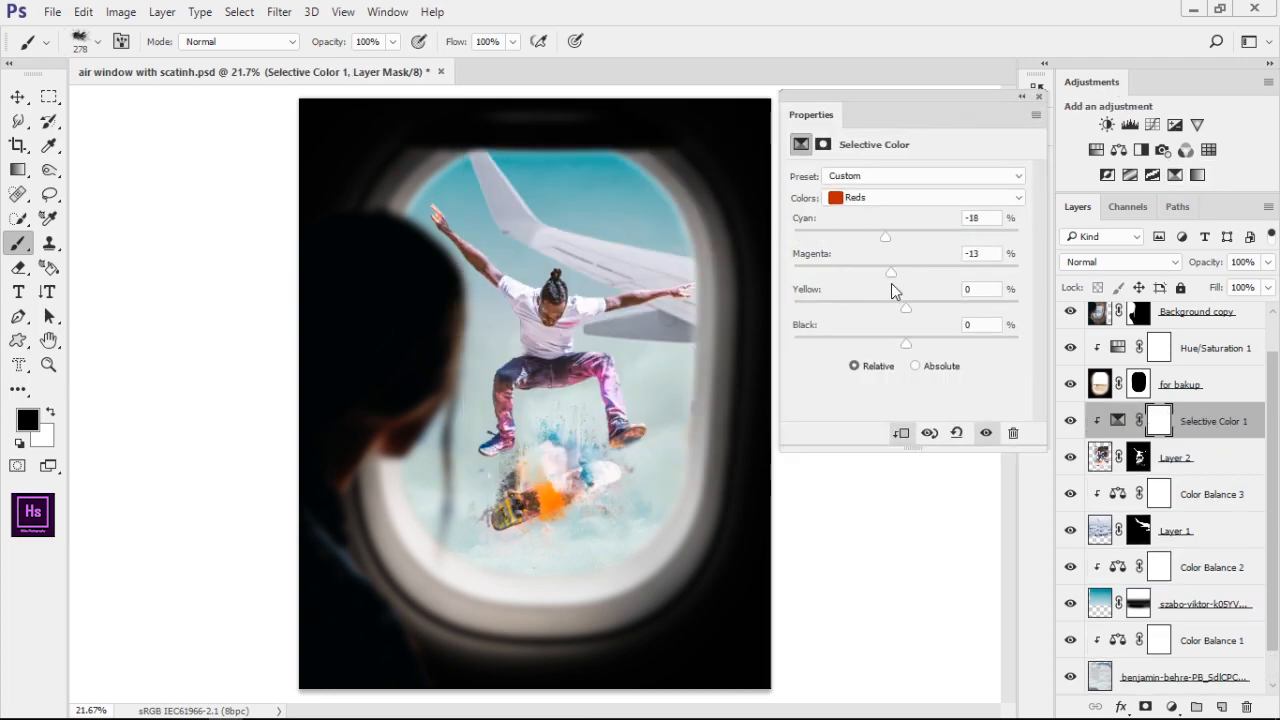
pyautogui.click(893, 198)
pyautogui.click(900, 335)
pyautogui.moveTo(906, 339); pyautogui.dragTo(944, 345)
# Adjust yellow and black in the Selective Color adjustment's Magentas range, and check the Blues range
pyautogui.click(920, 197)
pyautogui.click(900, 294)
pyautogui.click(900, 197)
pyautogui.click(890, 274)
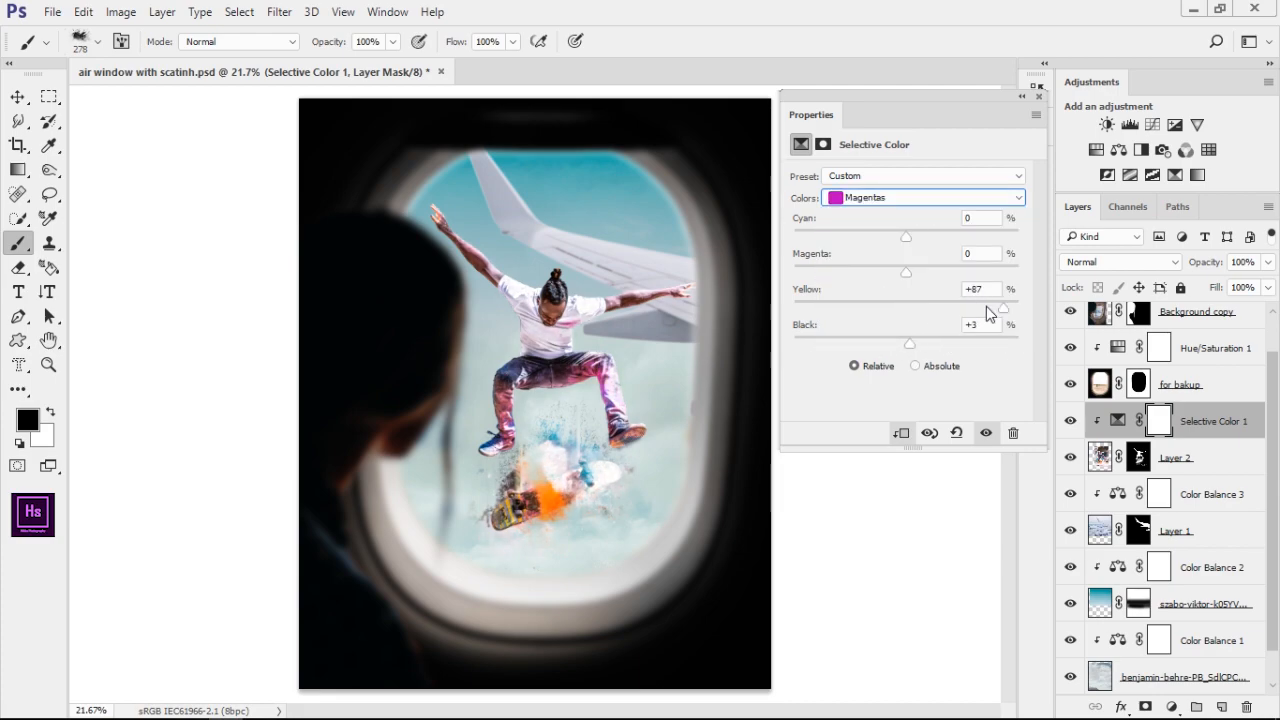
pyautogui.click(891, 199)
pyautogui.click(886, 277)
pyautogui.click(882, 199)
pyautogui.click(927, 200)
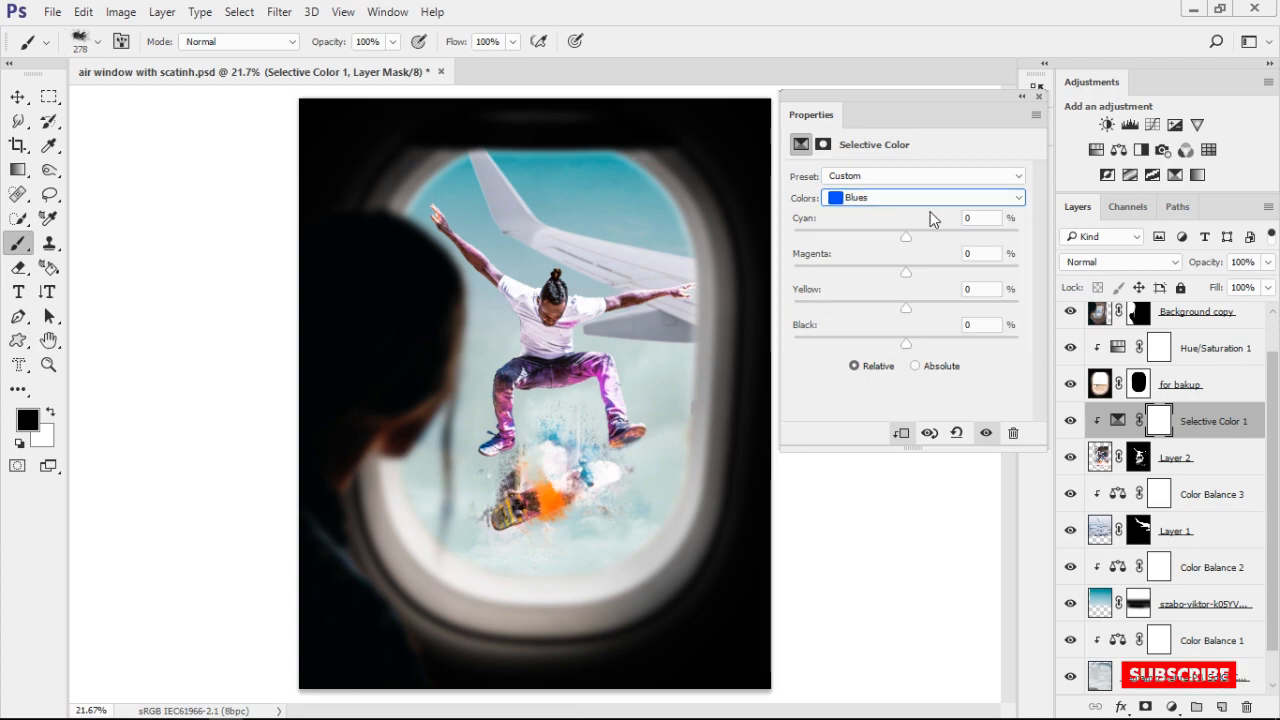
pyautogui.click(1022, 97)
# Select the topmost Curves 1 layer and merge all visible layers as a copy onto a new layer above it
pyautogui.scroll(1, 1114, 384)
pyautogui.scroll(-2, 1088, 434)
pyautogui.scroll(2, 1120, 400)
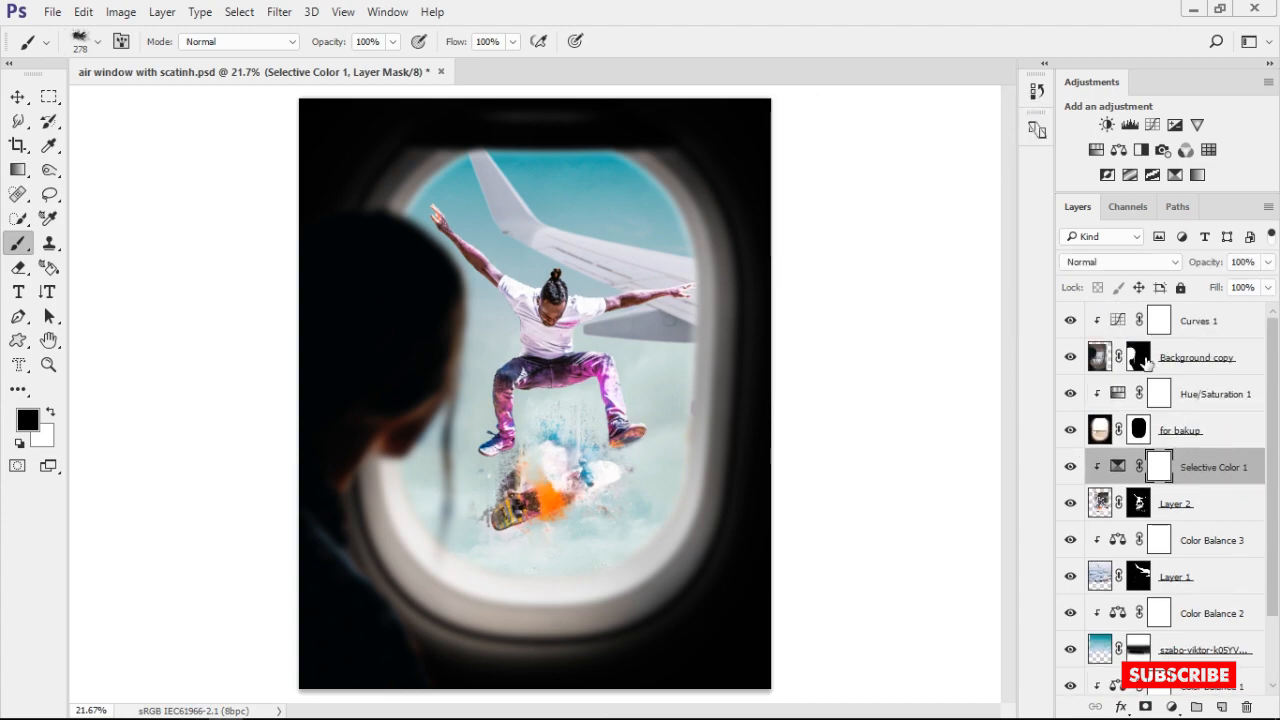
pyautogui.click(1217, 322)
pyautogui.scroll(4, 800, 409)
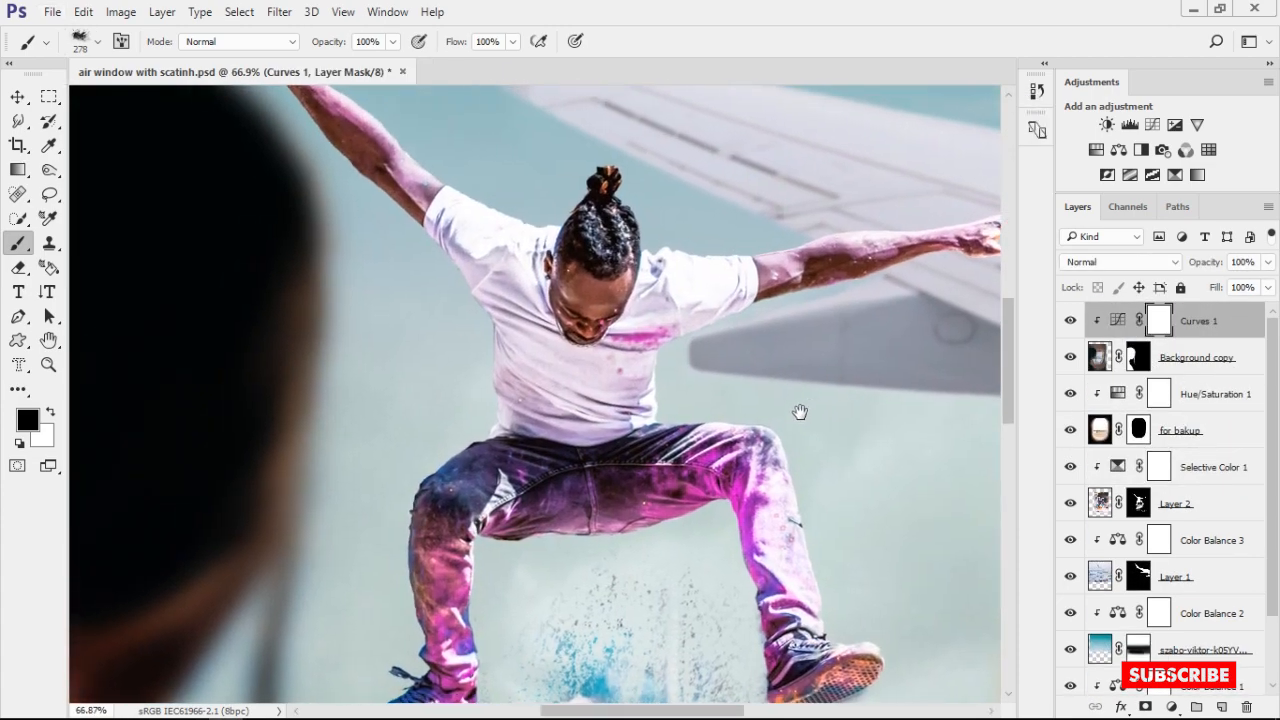
pyautogui.scroll(-5, 783, 366)
pyautogui.scroll(3, 510, 428)
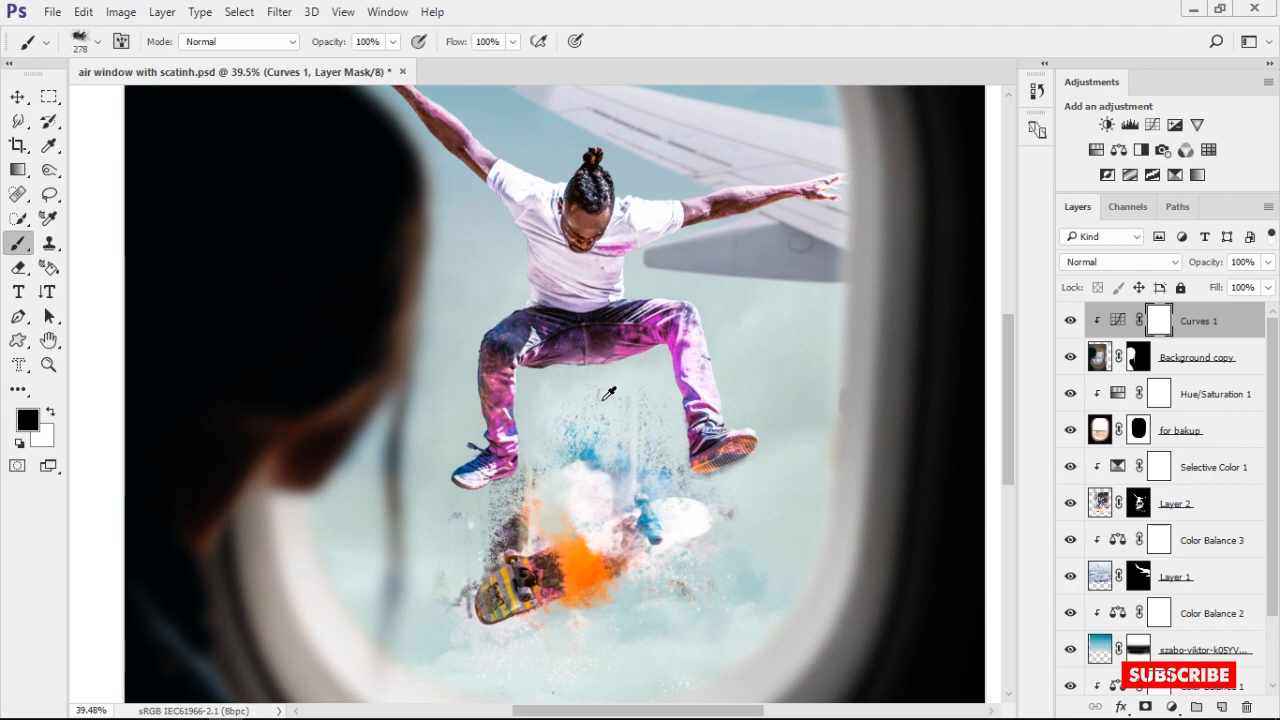
pyautogui.scroll(-4, 608, 393)
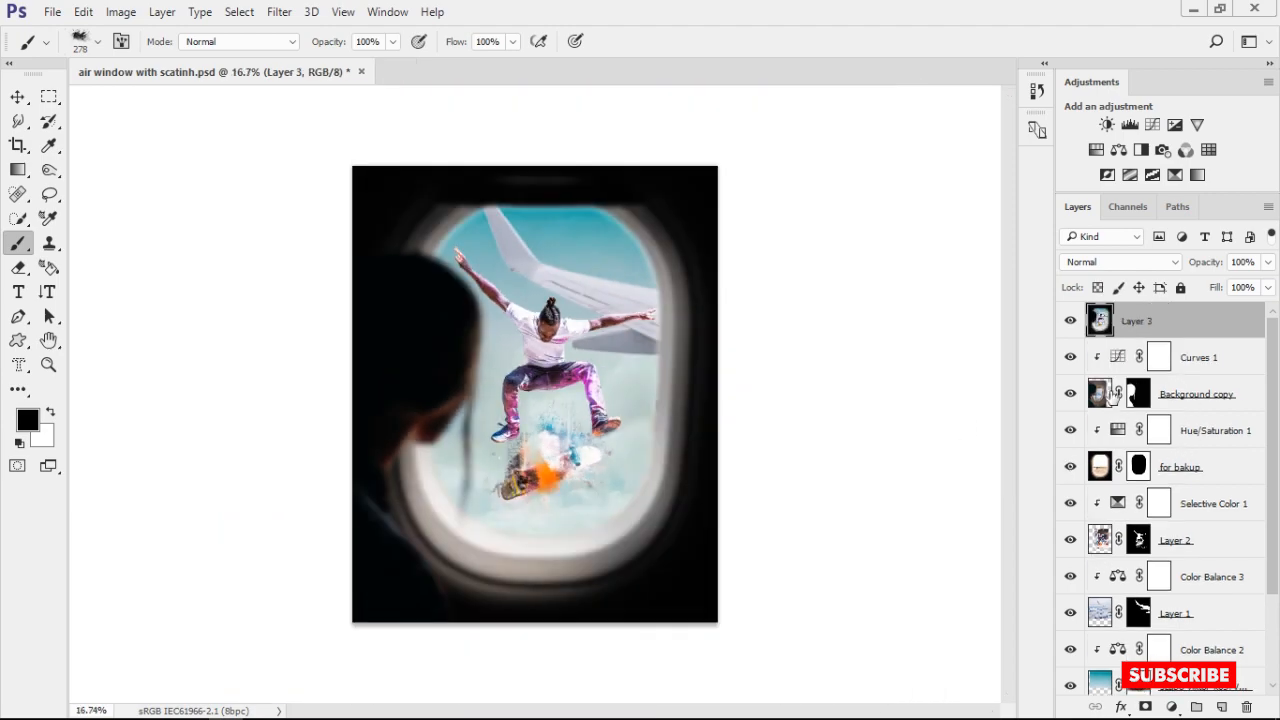
# Toggle the visibility of the original Layer 0 at the base of the layer stack
pyautogui.scroll(-2, 1180, 390)
pyautogui.keyDown('alt'); pyautogui.click(1071, 680); pyautogui.keyUp('alt')
pyautogui.keyDown('alt'); pyautogui.click(1071, 680); pyautogui.keyUp('alt')
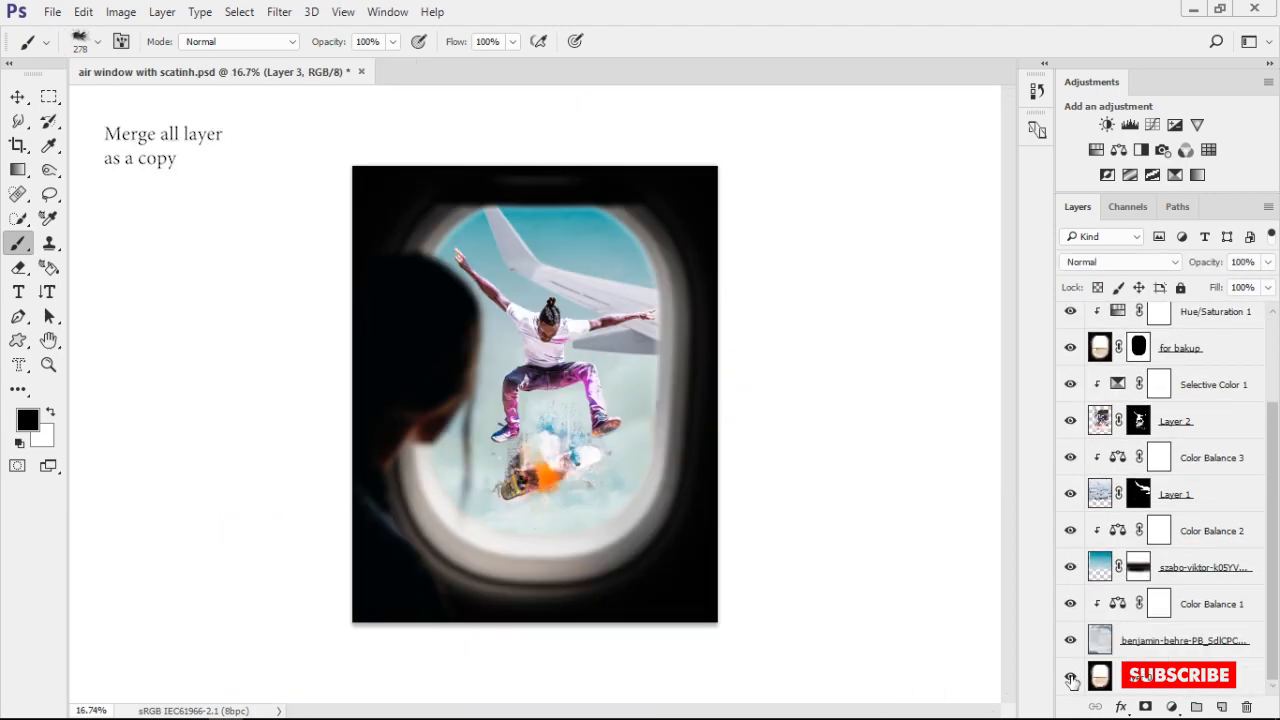
pyautogui.scroll(5, 476, 310)
pyautogui.scroll(-6, 600, 300)
pyautogui.scroll(2, 1150, 345)
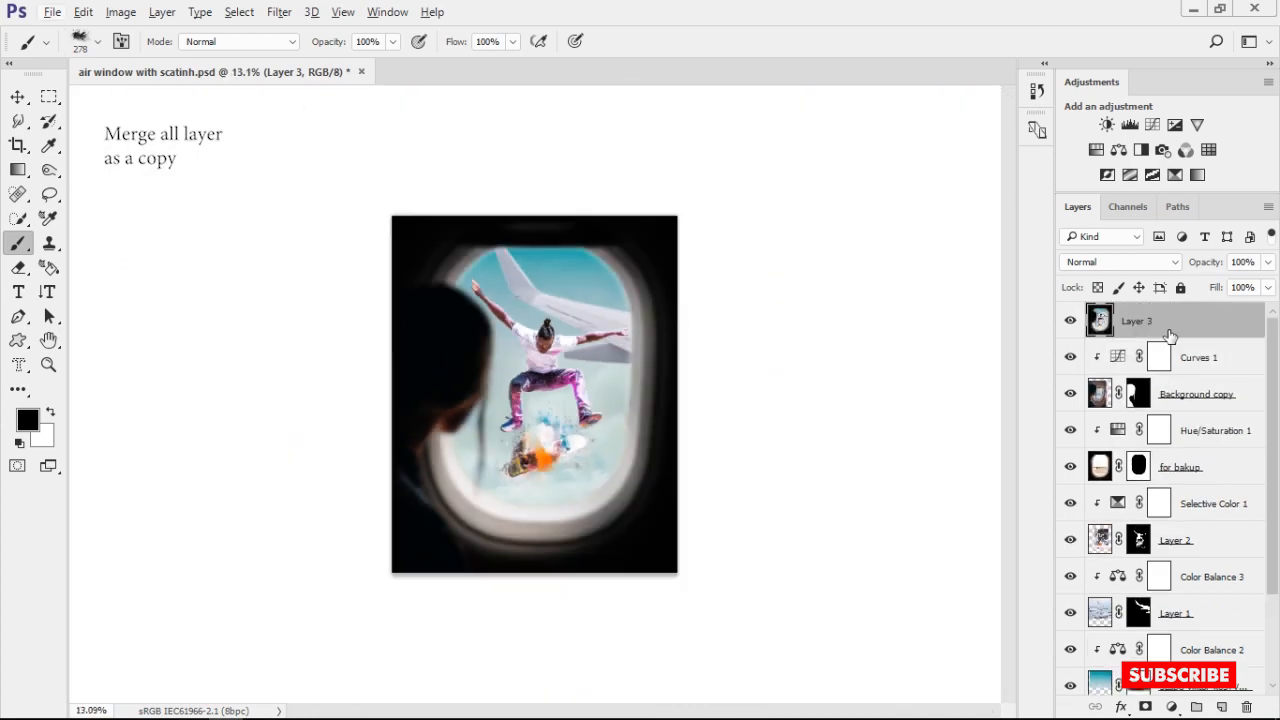
# Open the Camera Raw Filter for the merged Layer 3
pyautogui.click(239, 12)
pyautogui.moveTo(279, 12)
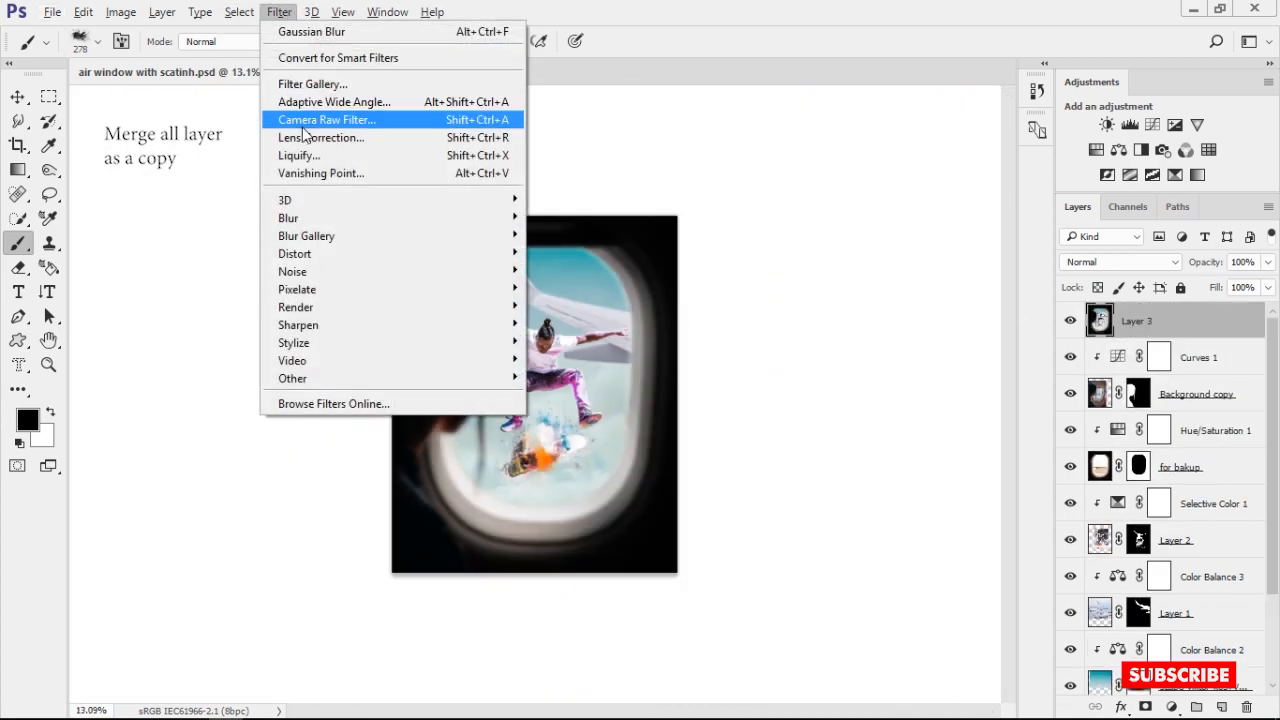
pyautogui.click(303, 127)
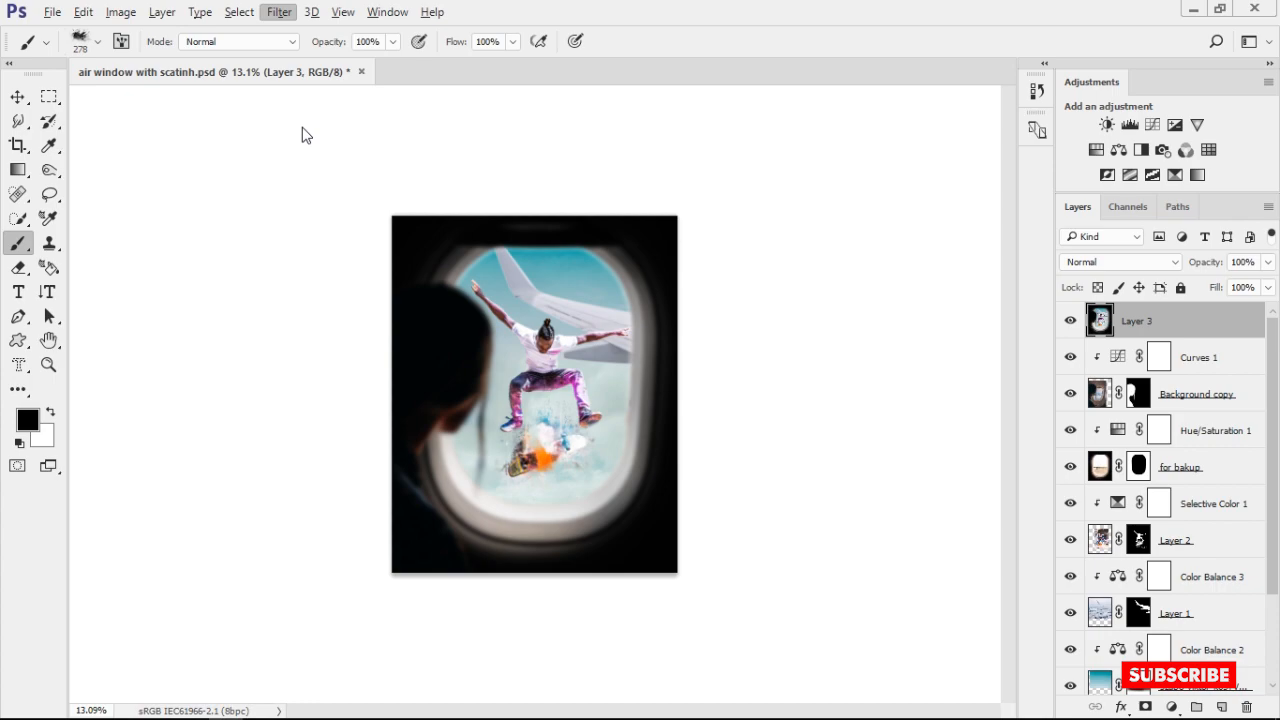
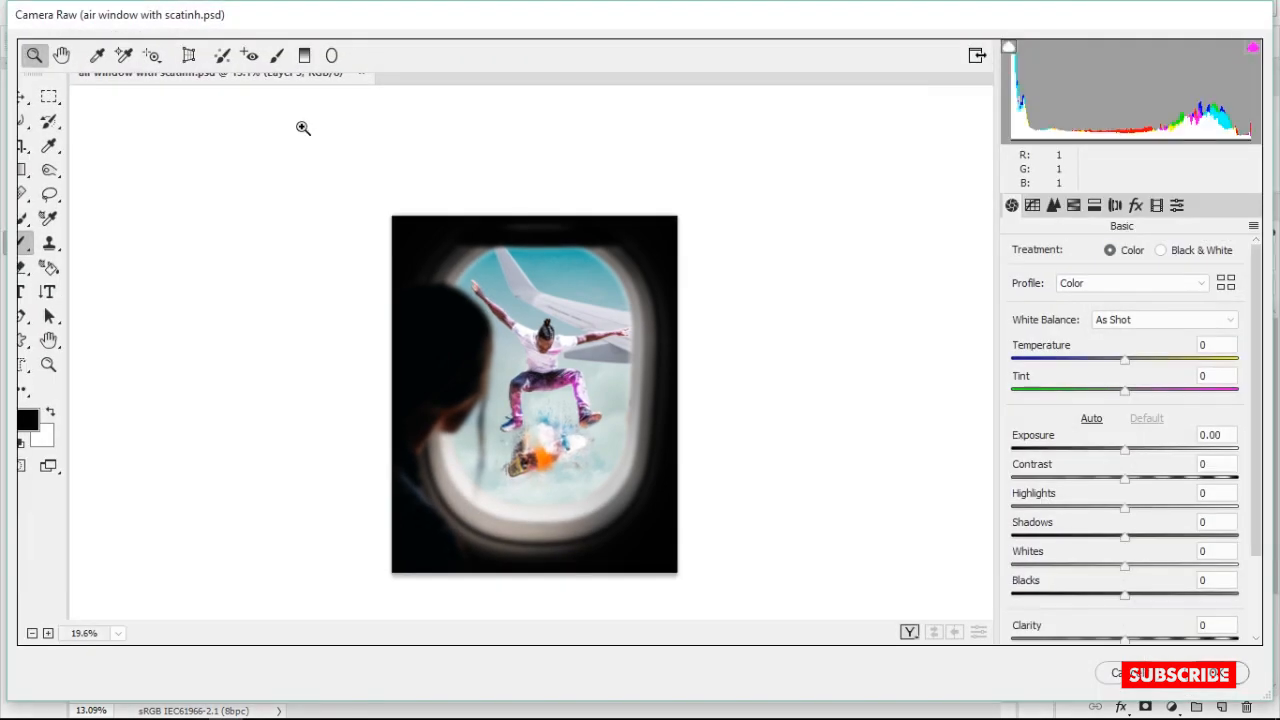
# Set the Camera Raw calibration to Green Primary hue +47 and saturation -13, and Blue Primary hue -18 and saturation +16
pyautogui.click(1154, 207)
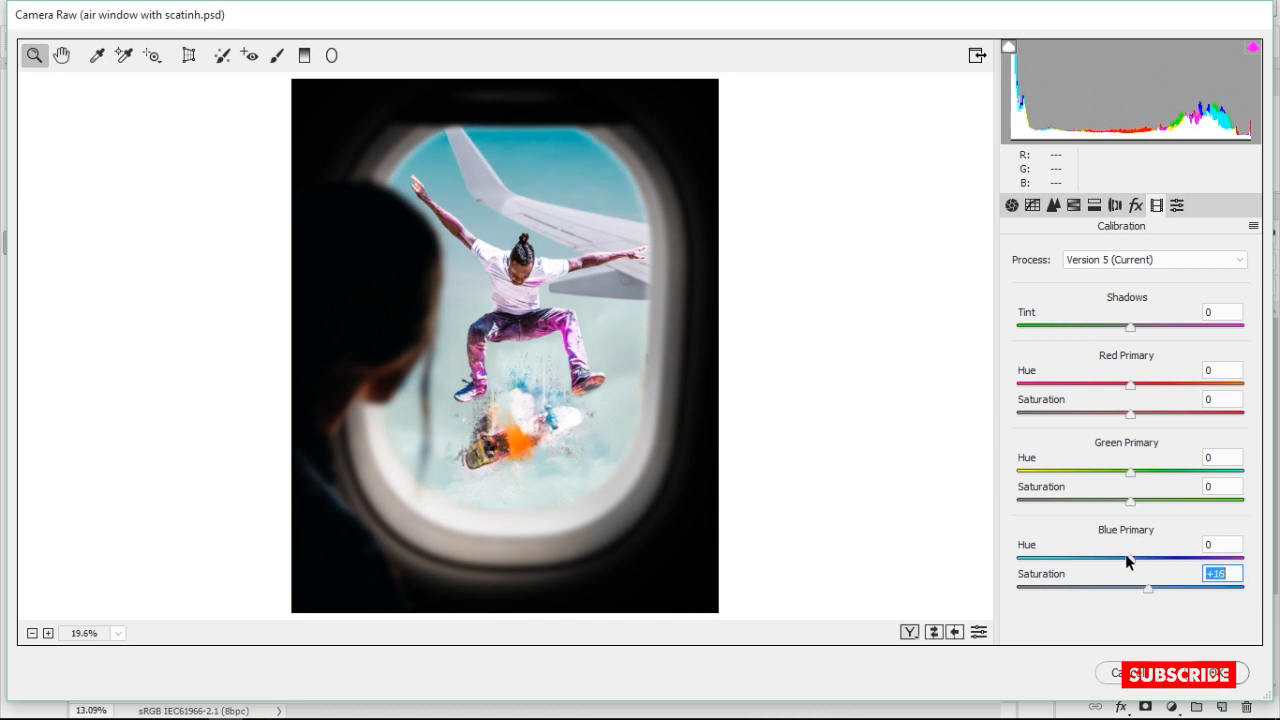
pyautogui.moveTo(1129, 499); pyautogui.dragTo(1124, 497)
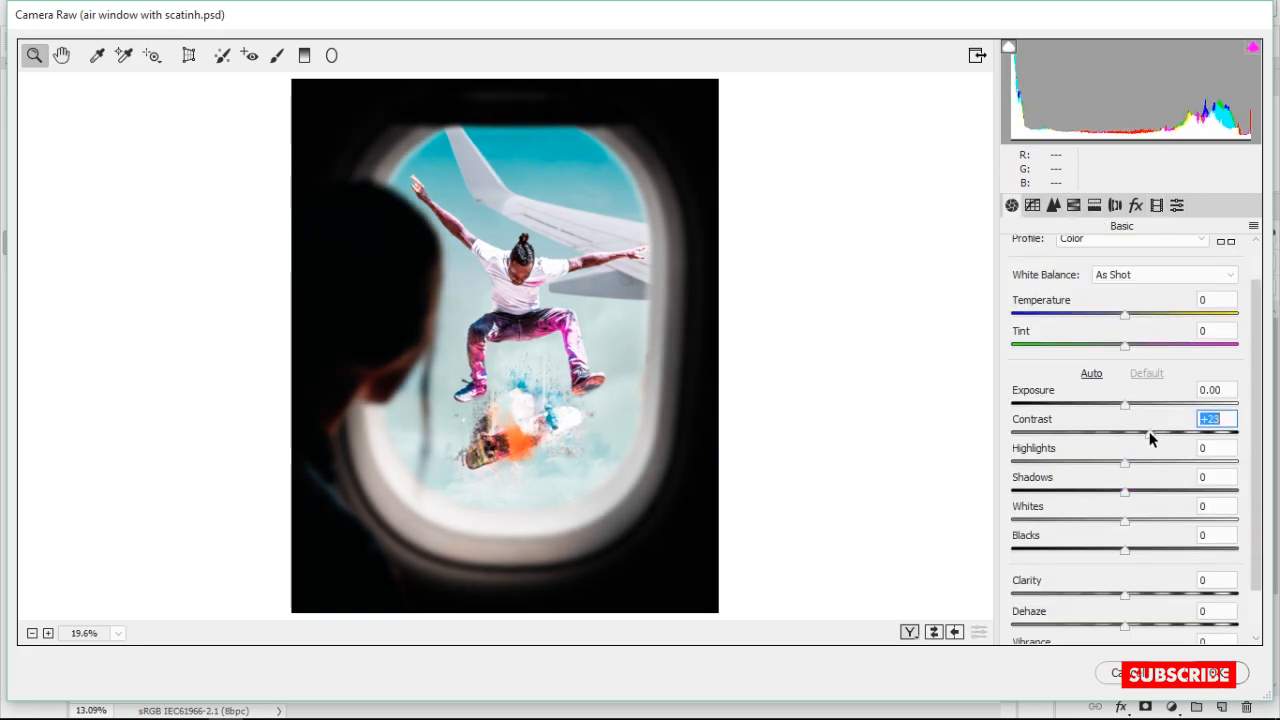
# Set Contrast to +23, Whites to -53, Blacks to -13 and Clarity to +2 with Exposure at 0.00, and apply the Camera Raw filter
pyautogui.moveTo(1125, 403); pyautogui.dragTo(1112, 412)
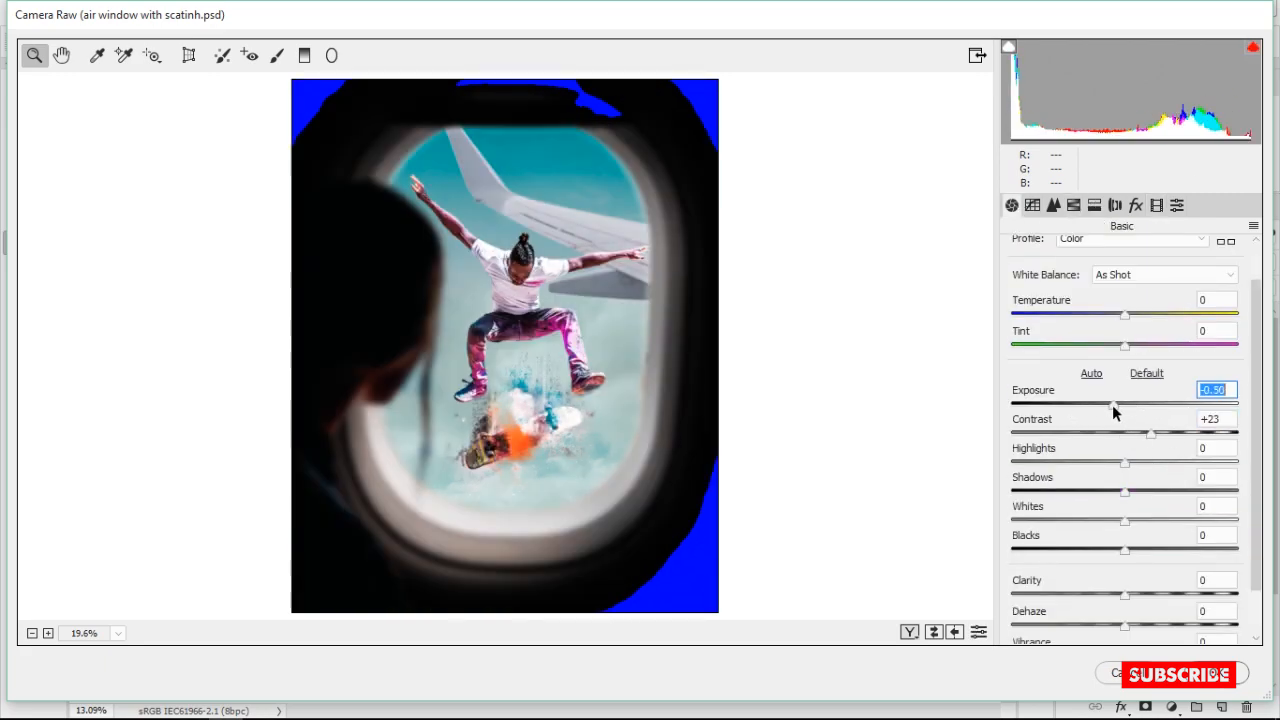
pyautogui.doubleClick(1114, 403)
pyautogui.moveTo(1120, 524); pyautogui.dragTo(1112, 554)
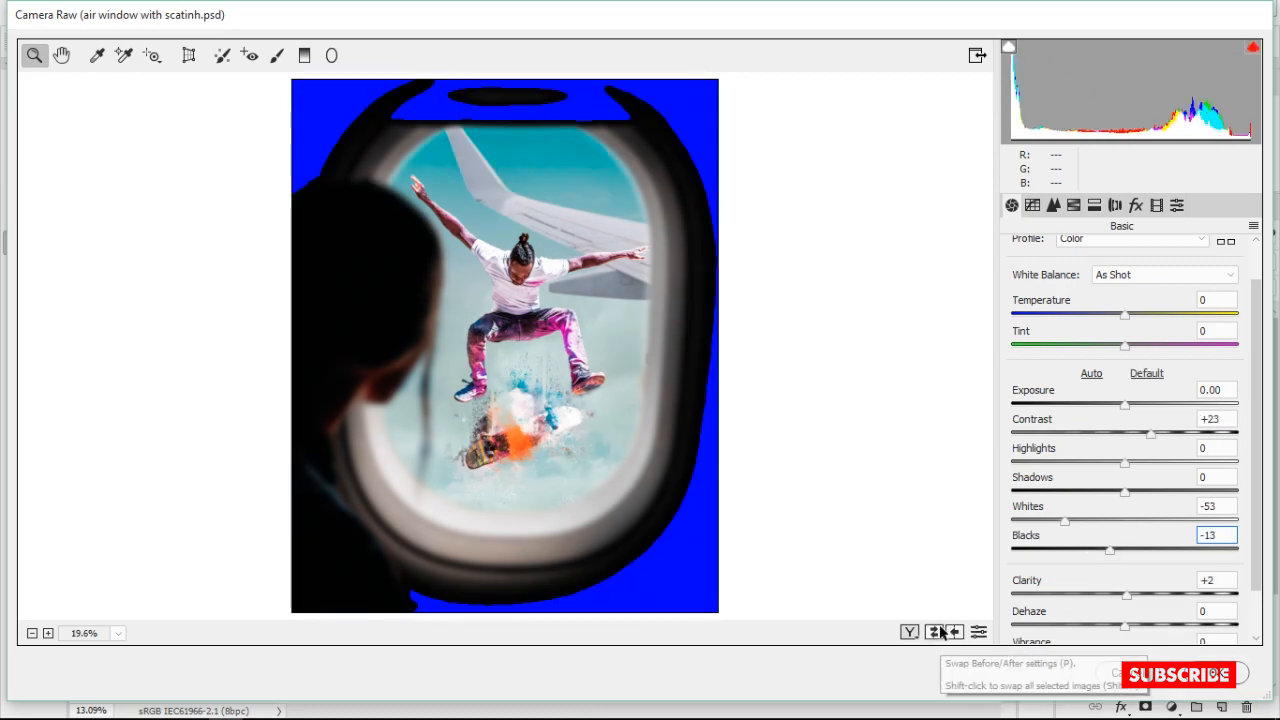
pyautogui.scroll(-2, 1111, 600)
pyautogui.click(1215, 584)
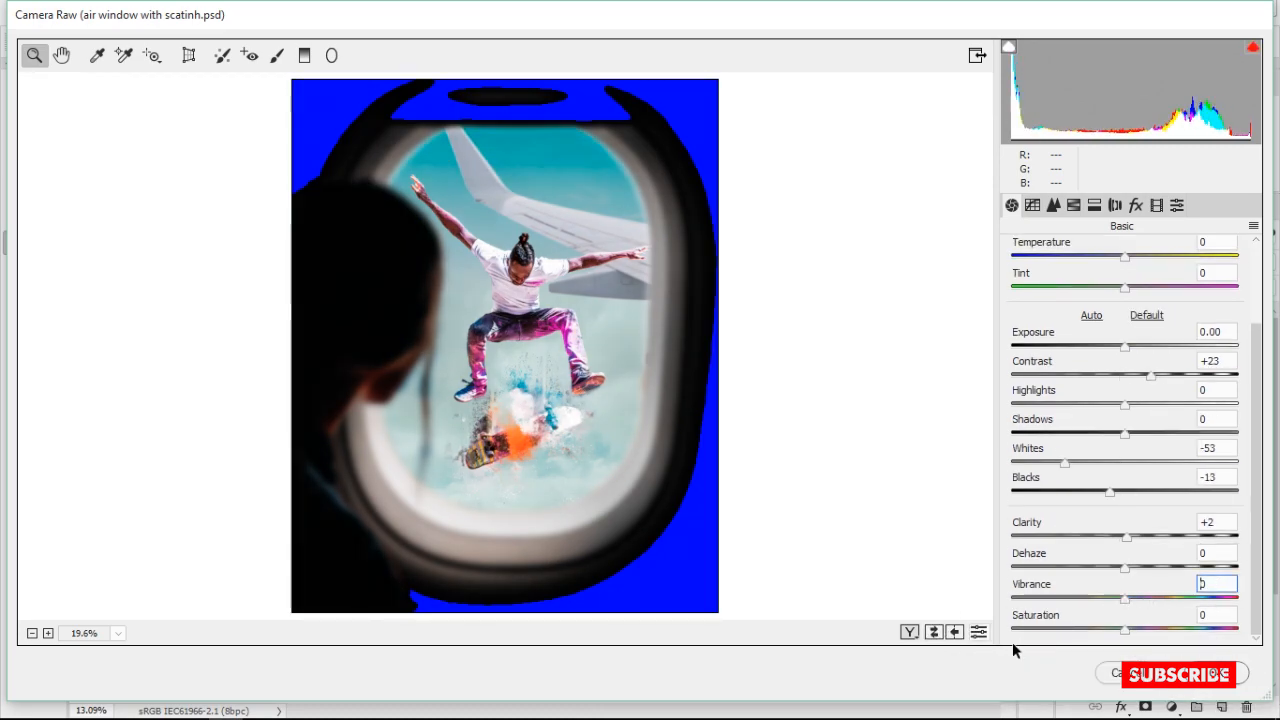
pyautogui.press('Return')
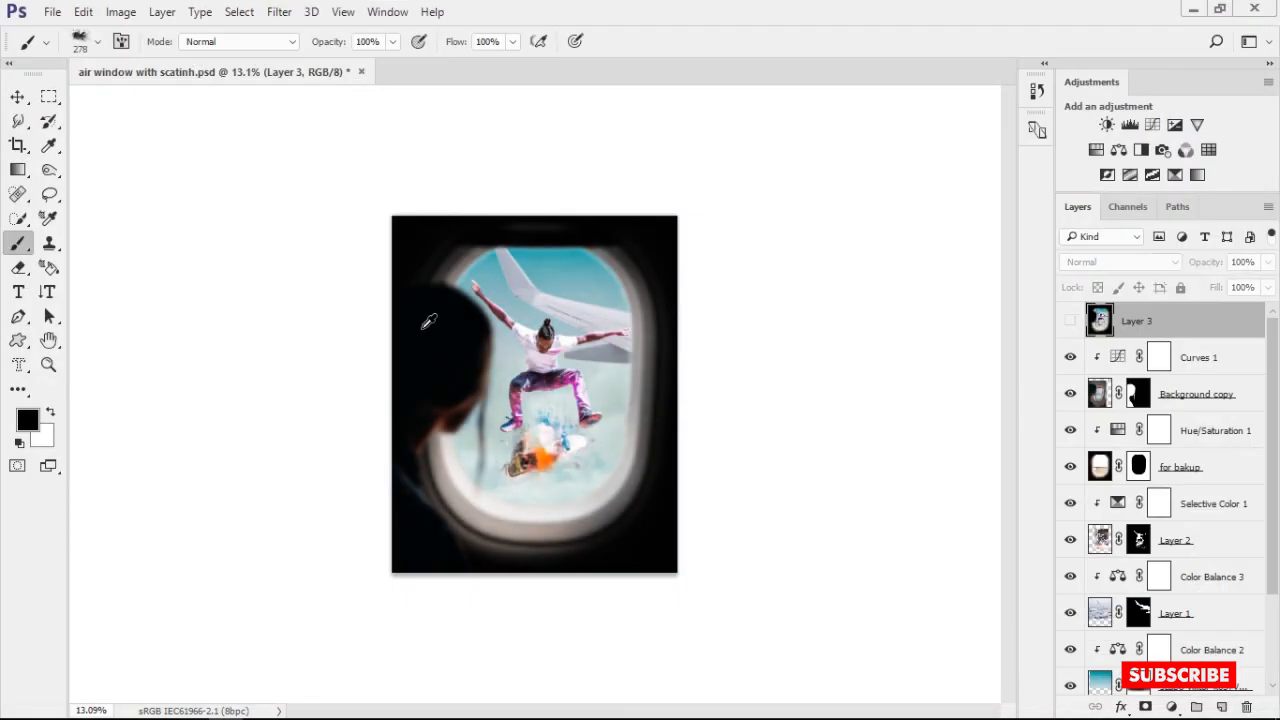
# Examine the skateboarder, the paint splashes and the whole window composition at close and full view with Layer 3 hidden
pyautogui.scroll(4, 521, 340)
pyautogui.keyDown('alt'); pyautogui.scroll(-5, 588, 310); pyautogui.keyUp('alt')
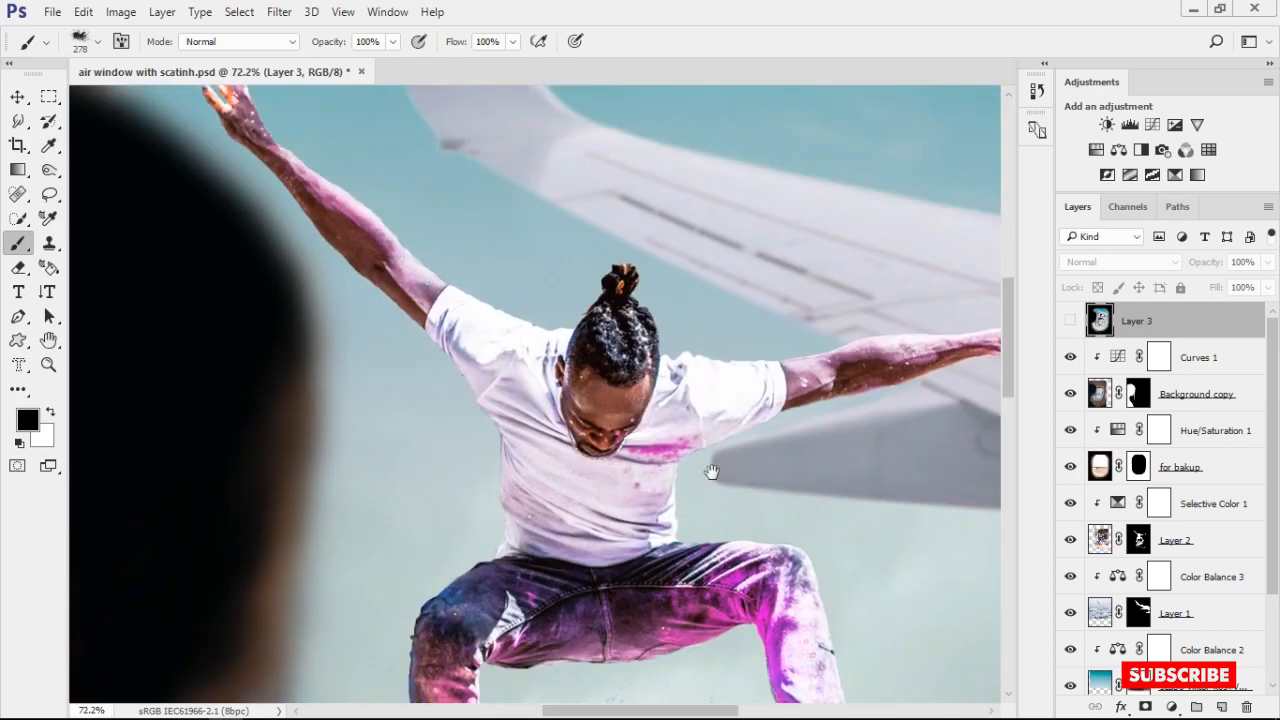
pyautogui.keyDown('alt'); pyautogui.scroll(-4, 477, 363); pyautogui.keyUp('alt')
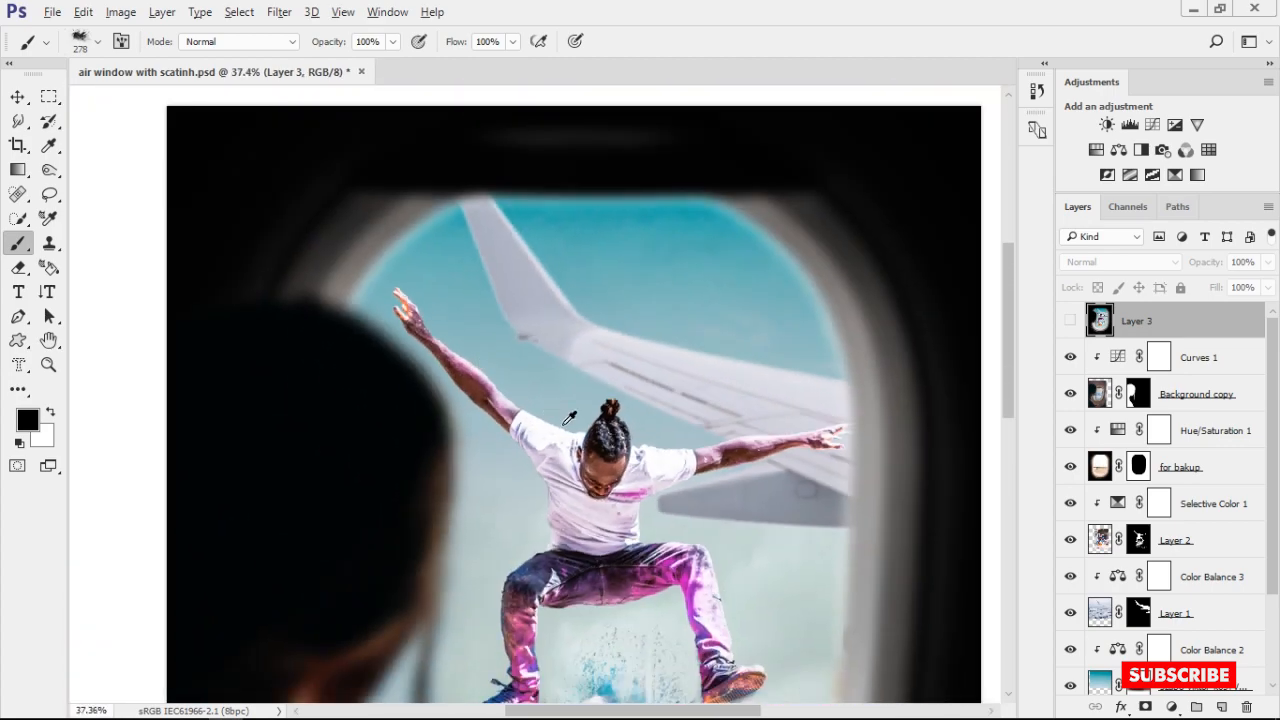
pyautogui.keyDown('alt'); pyautogui.scroll(4, 576, 512); pyautogui.keyUp('alt')
pyautogui.keyDown('alt'); pyautogui.scroll(4, 529, 337); pyautogui.keyUp('alt')
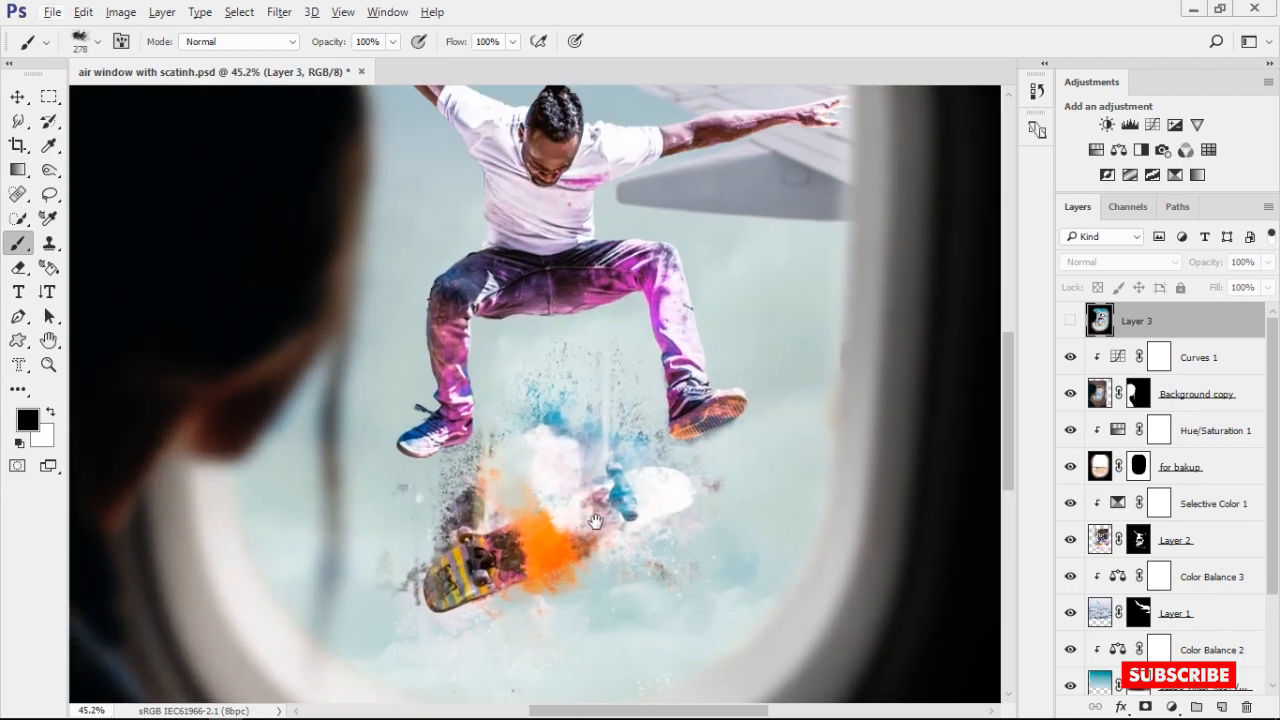
pyautogui.keyDown('alt'); pyautogui.scroll(1, 549, 238); pyautogui.keyUp('alt')
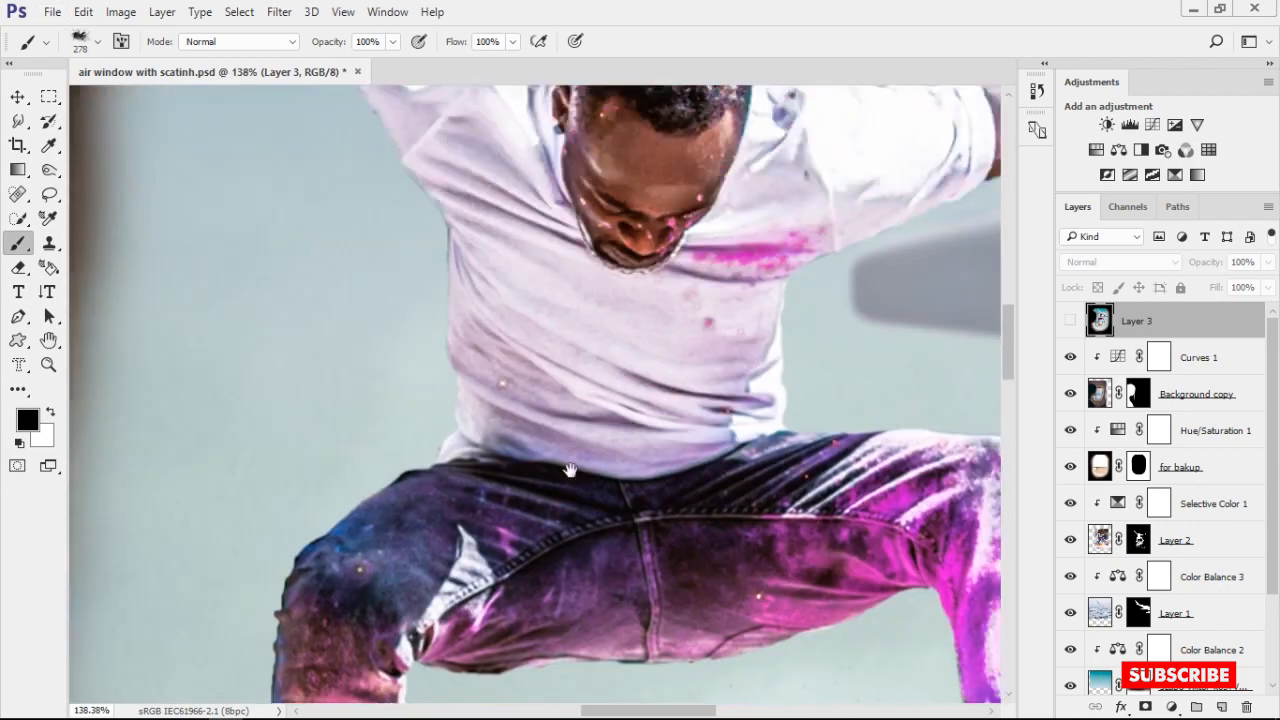
pyautogui.scroll(3, 569, 460)
pyautogui.keyDown('alt'); pyautogui.scroll(-5, 569, 460); pyautogui.keyUp('alt')
pyautogui.keyDown('alt'); pyautogui.scroll(-2, 537, 365); pyautogui.keyUp('alt')
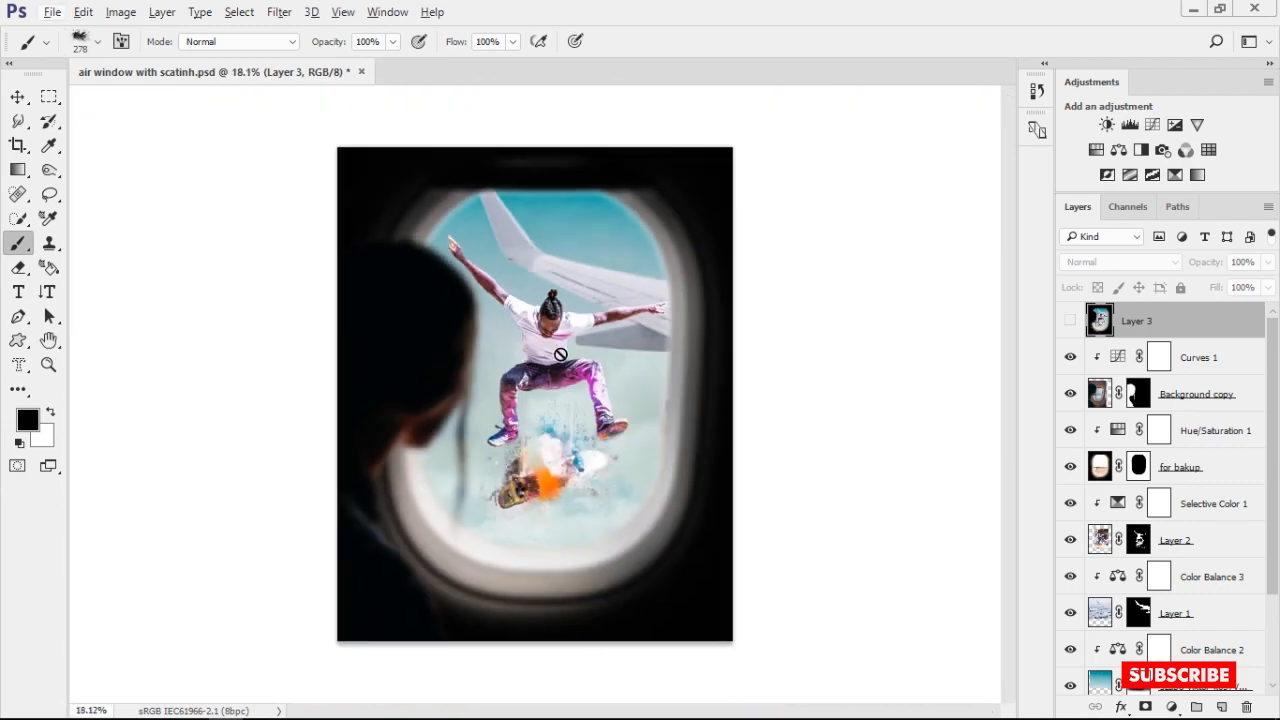